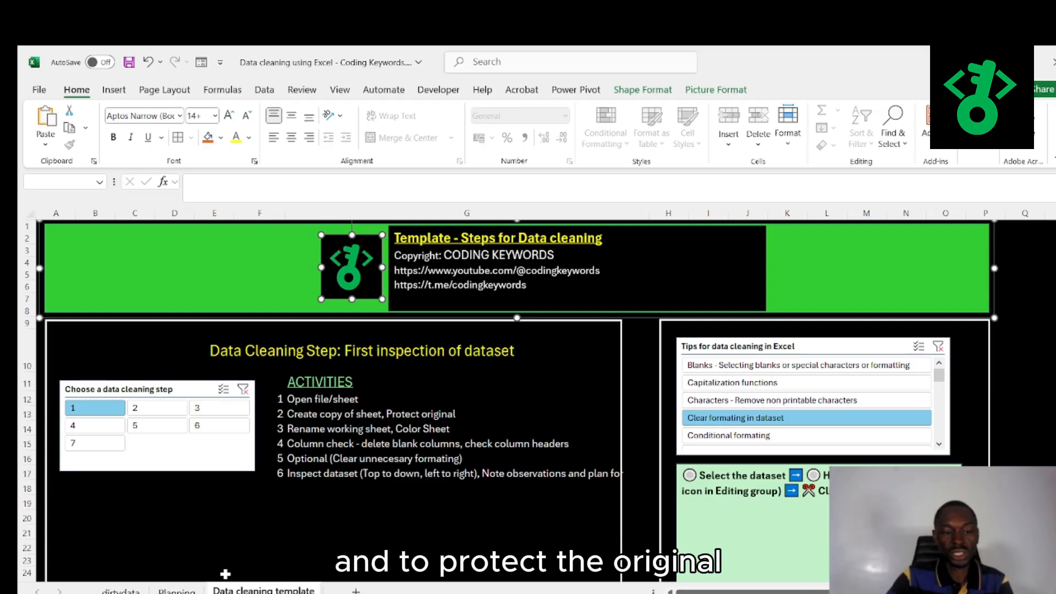
# Browse the Excel tips list on the Data cleaning template sheet and show the "Help tip when stuck" entry
pyautogui.click(120, 591)
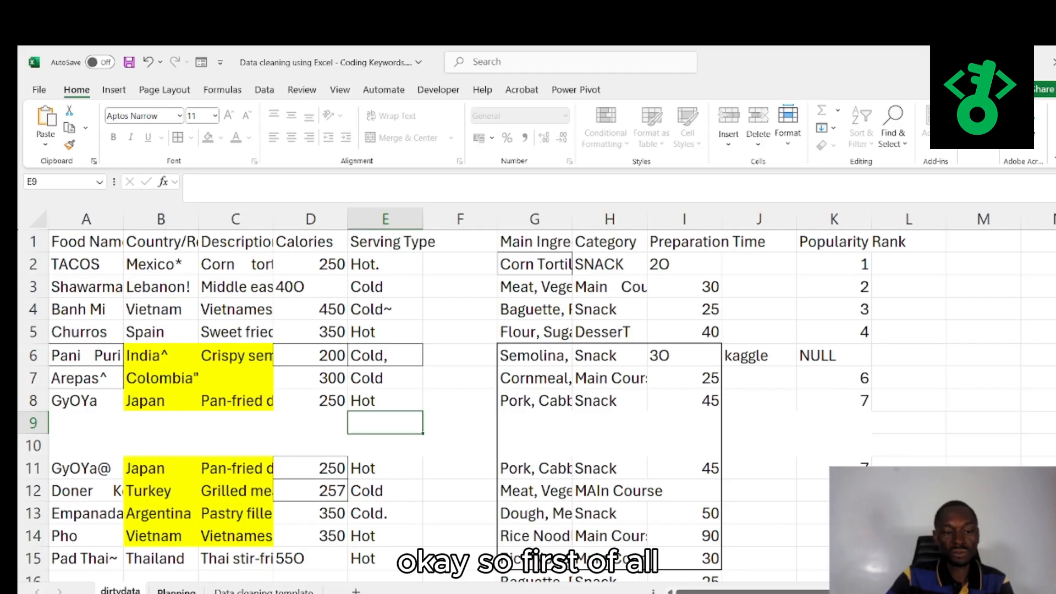
pyautogui.click(264, 591)
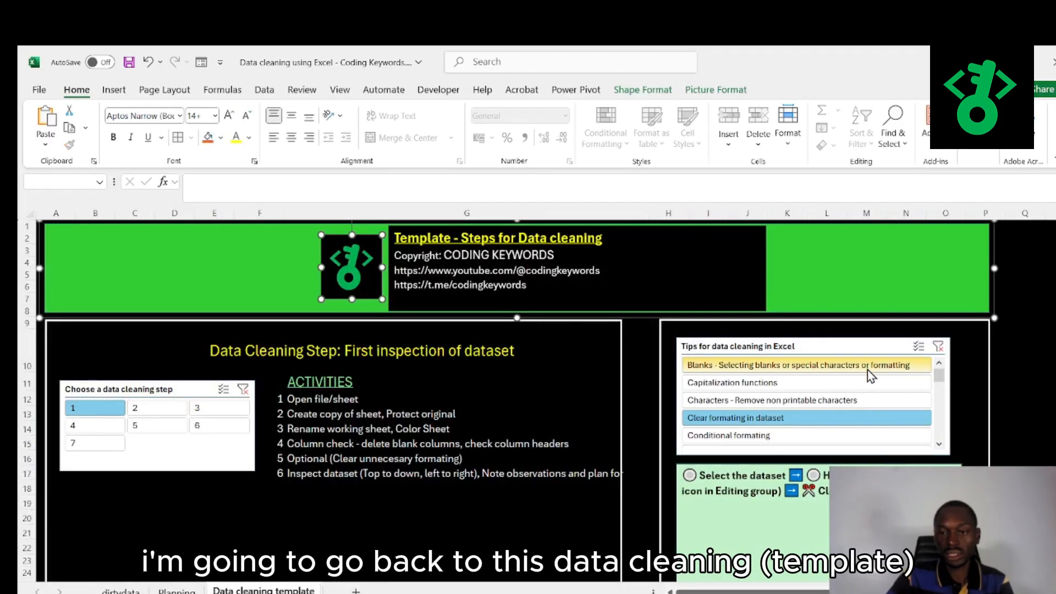
pyautogui.scroll(-2, 770, 393)
pyautogui.scroll(2, 780, 378)
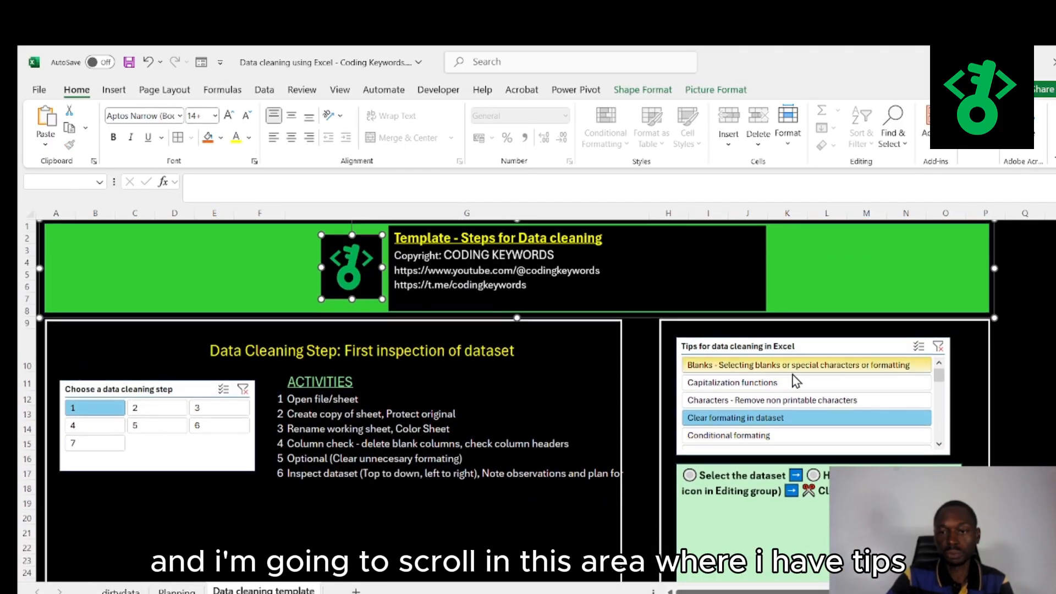
pyautogui.scroll(-9, 939, 447)
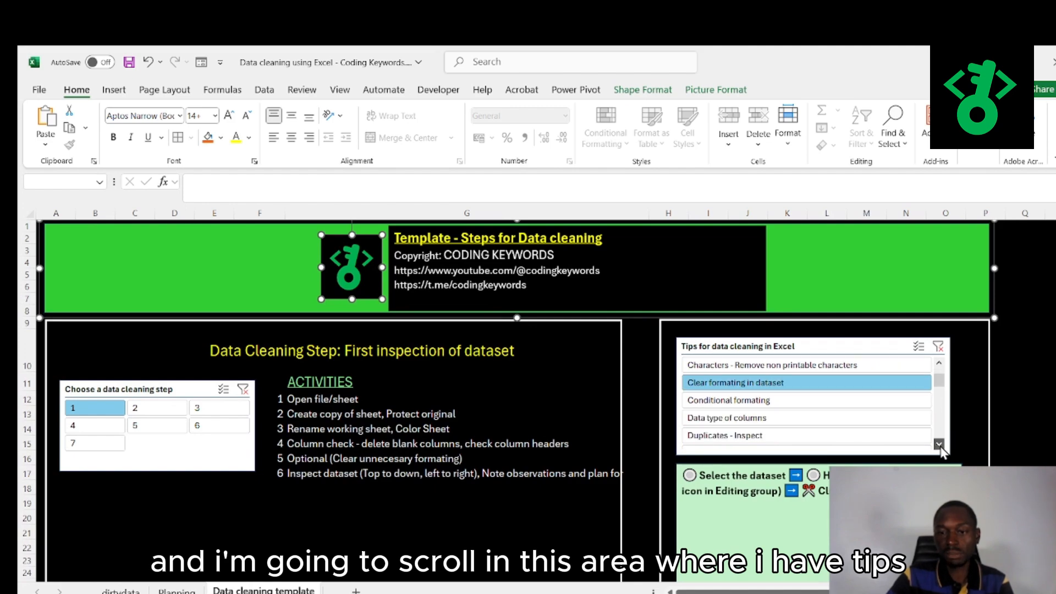
pyautogui.scroll(-9, 939, 446)
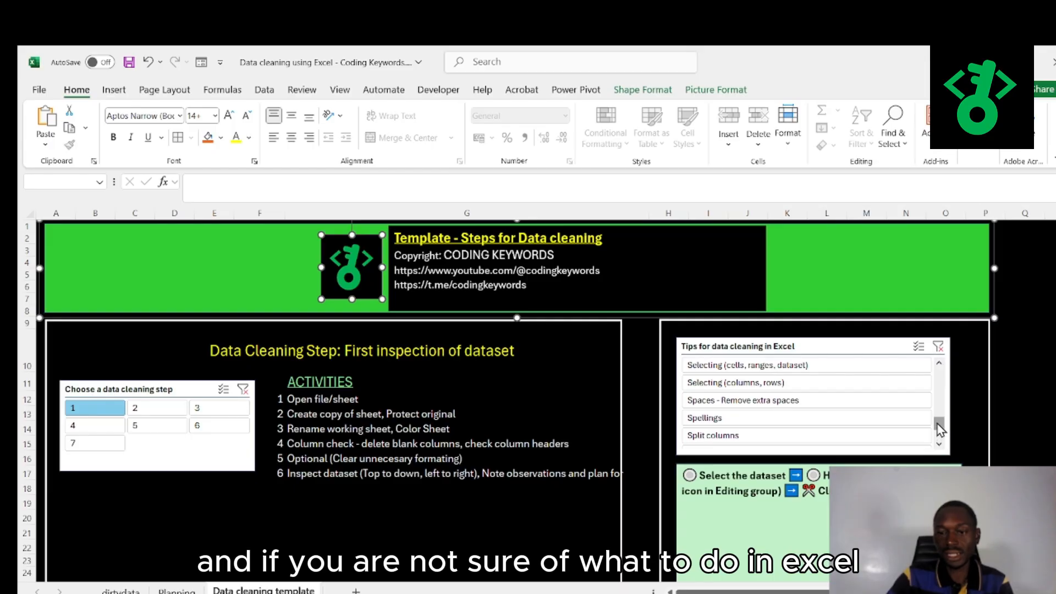
pyautogui.moveTo(938, 425); pyautogui.dragTo(944, 452)
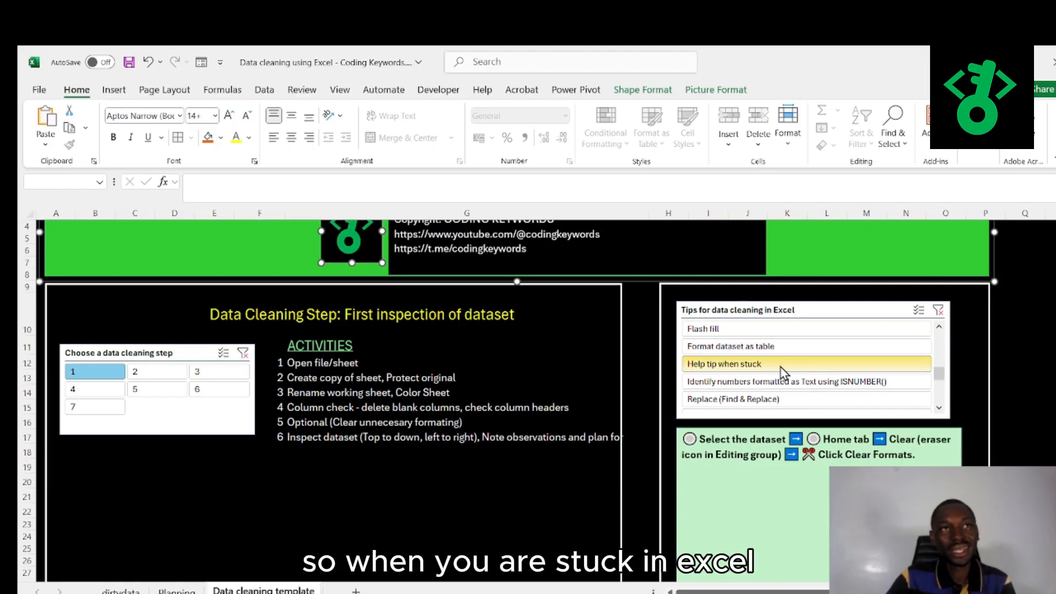
pyautogui.click(782, 371)
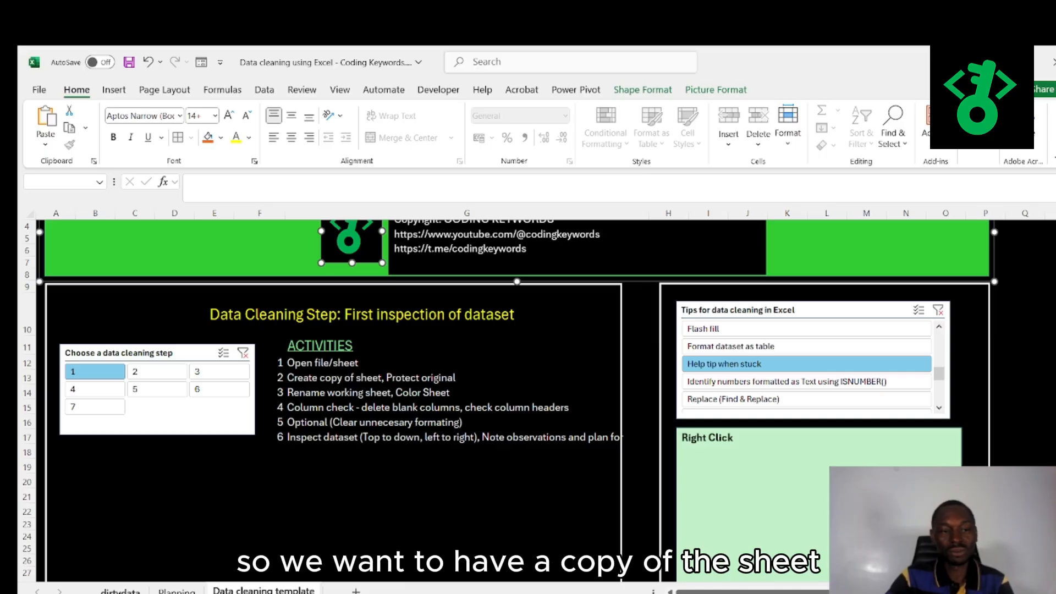
# Create a copy of the dirtydata sheet in the same workbook, placed before the original
pyautogui.click(121, 588)
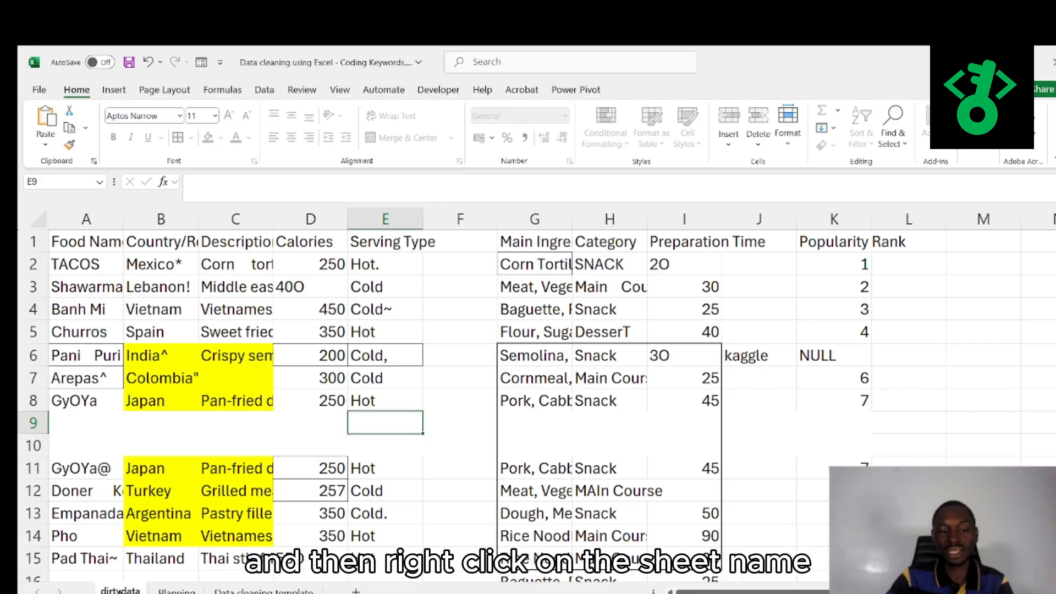
pyautogui.rightClick(120, 589)
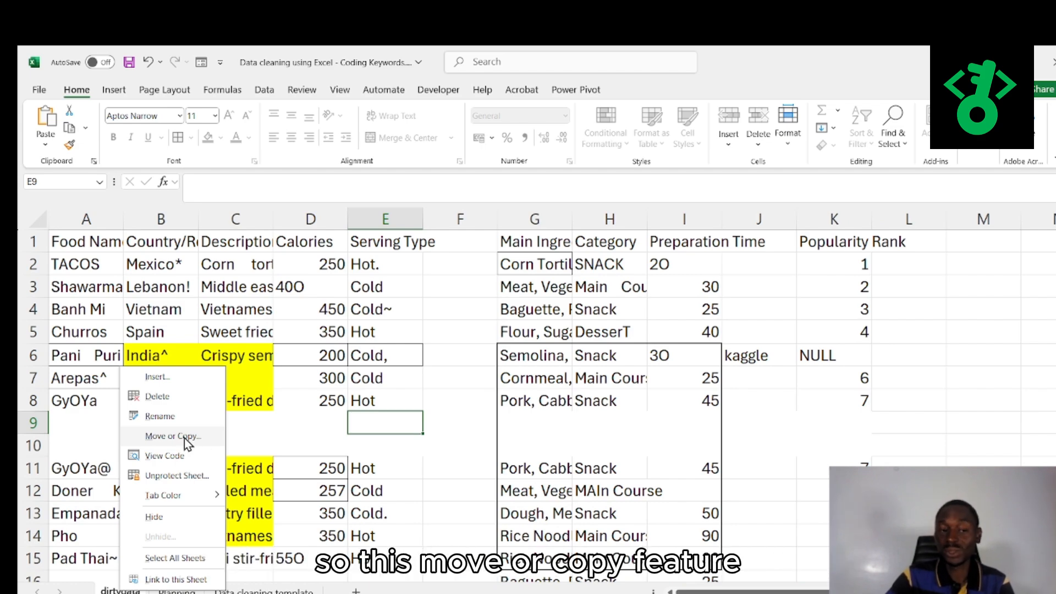
pyautogui.click(202, 436)
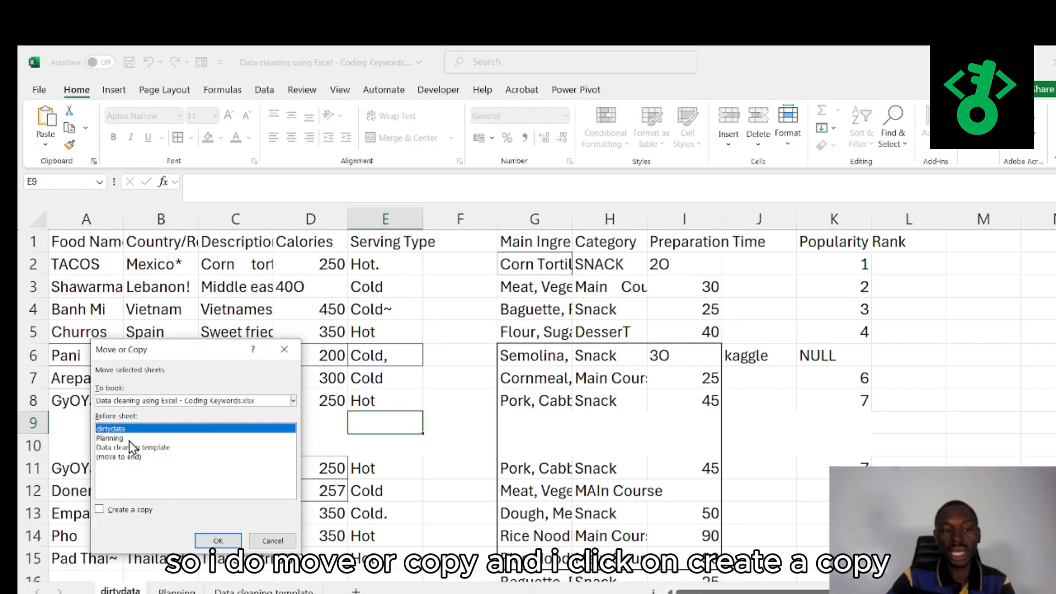
pyautogui.click(100, 510)
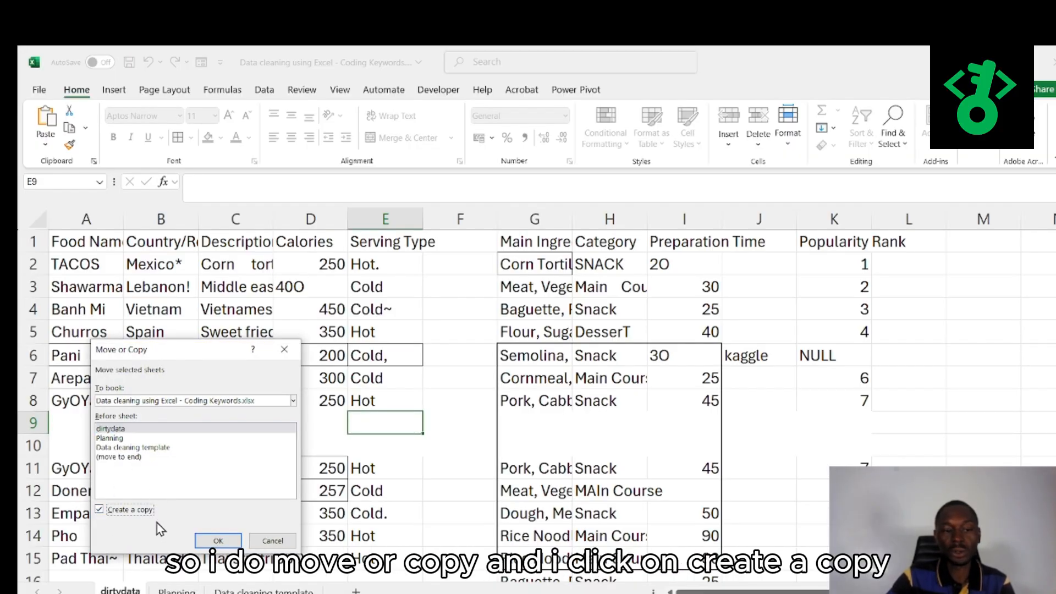
pyautogui.click(218, 541)
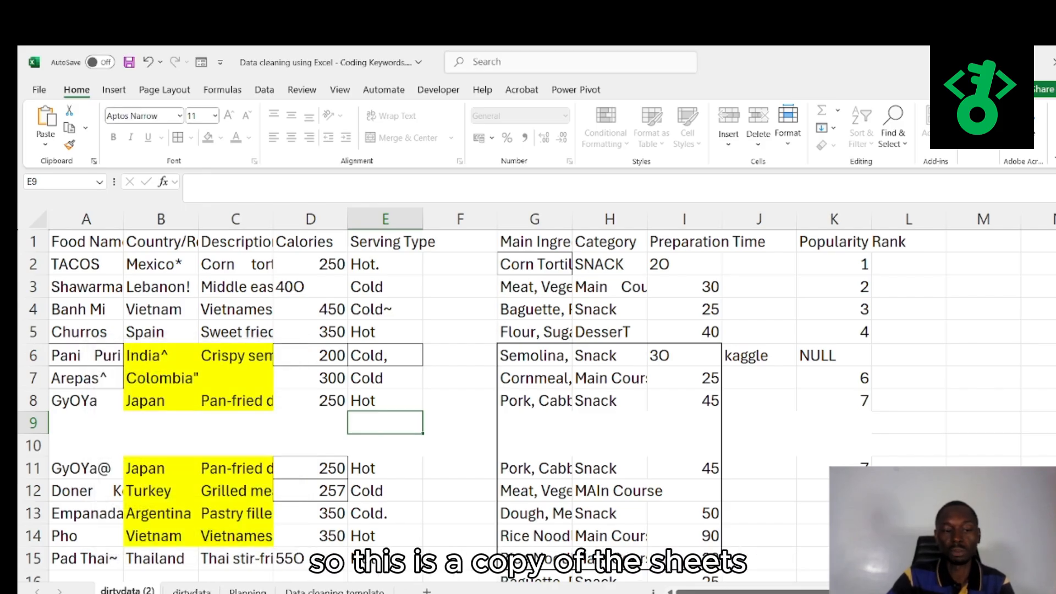
# Check the template's activity on protecting the original and the protection option of the original dirtydata sheet
pyautogui.click(334, 591)
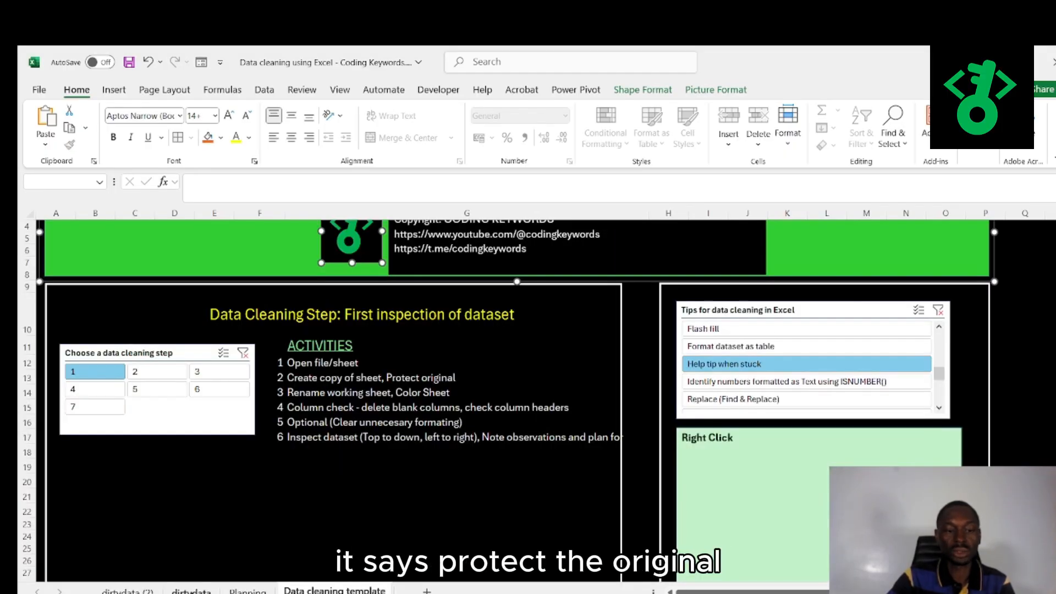
pyautogui.click(192, 591)
pyautogui.rightClick(192, 591)
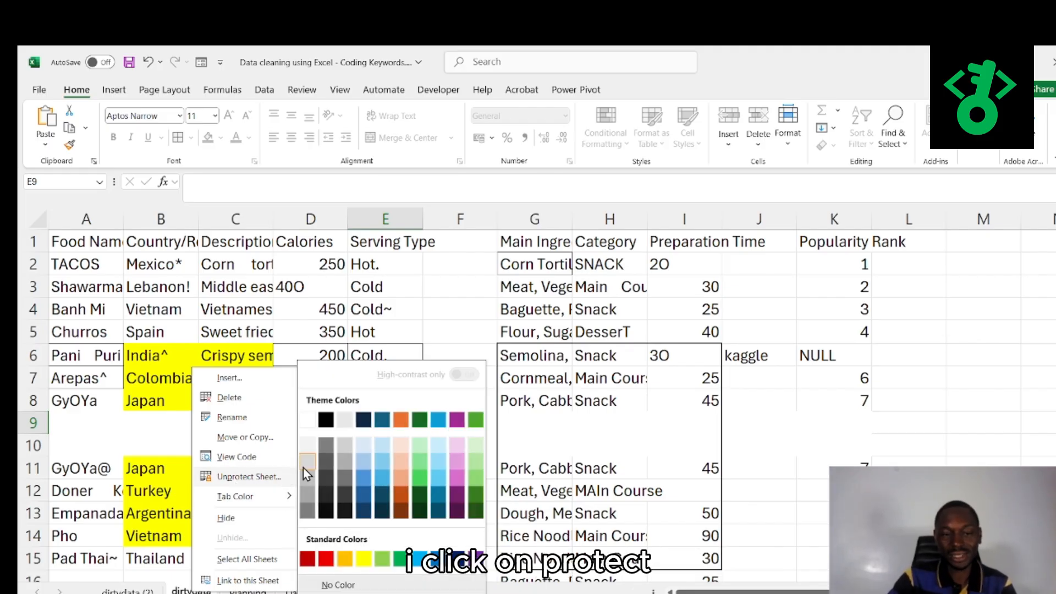
pyautogui.click(101, 348)
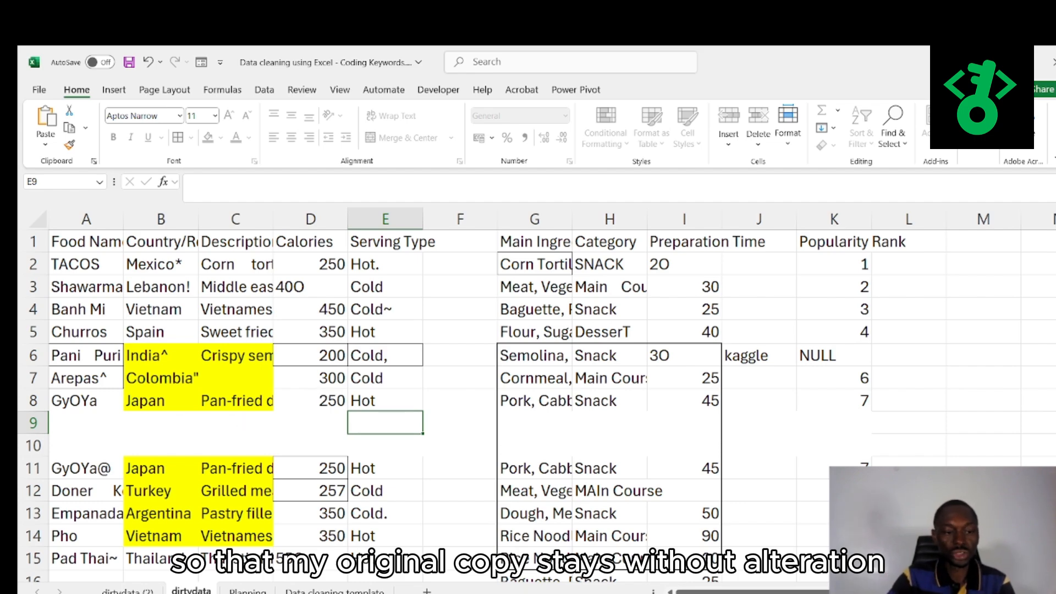
# Rename the copied dirtydata sheet as working_data, following the template's third activity
pyautogui.click(124, 591)
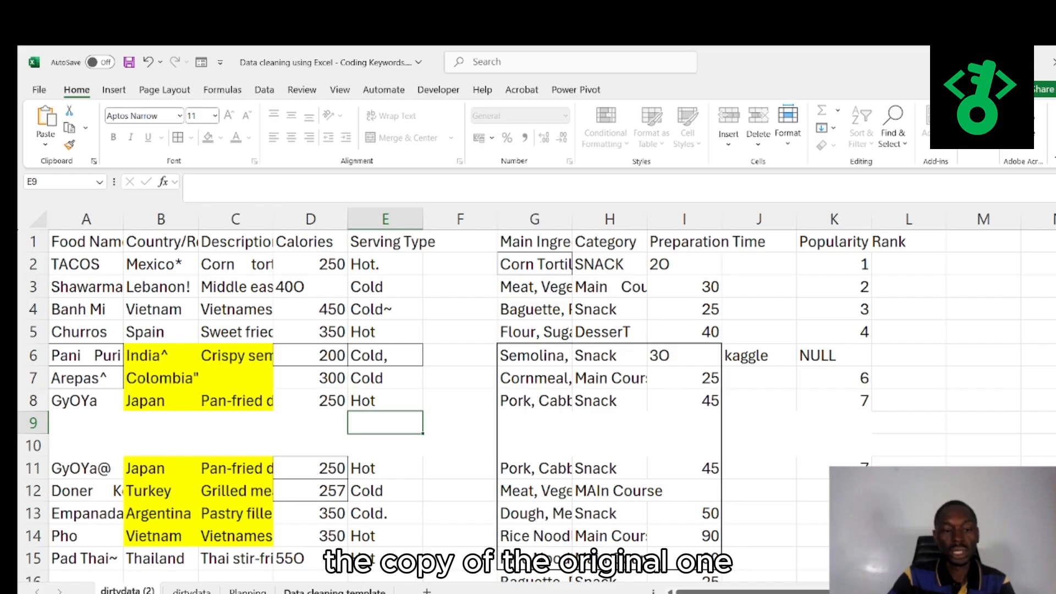
pyautogui.click(334, 590)
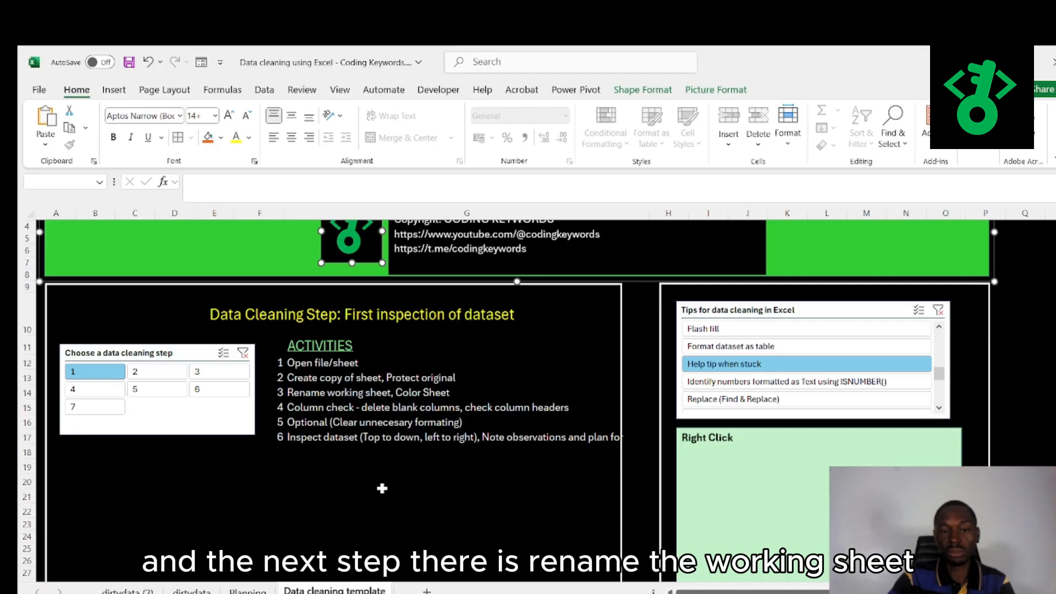
pyautogui.click(128, 590)
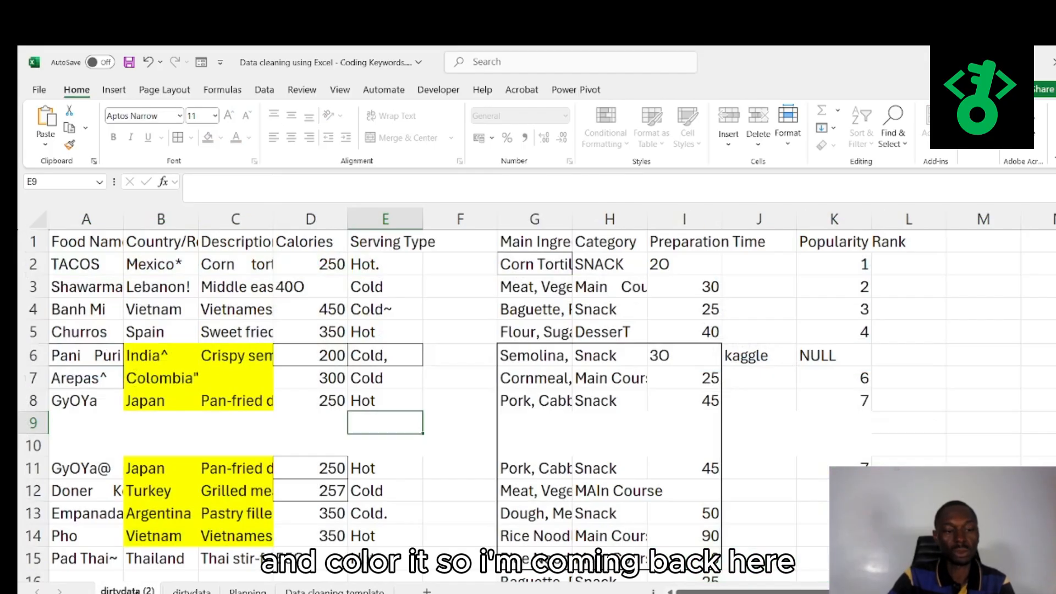
pyautogui.rightClick(129, 590)
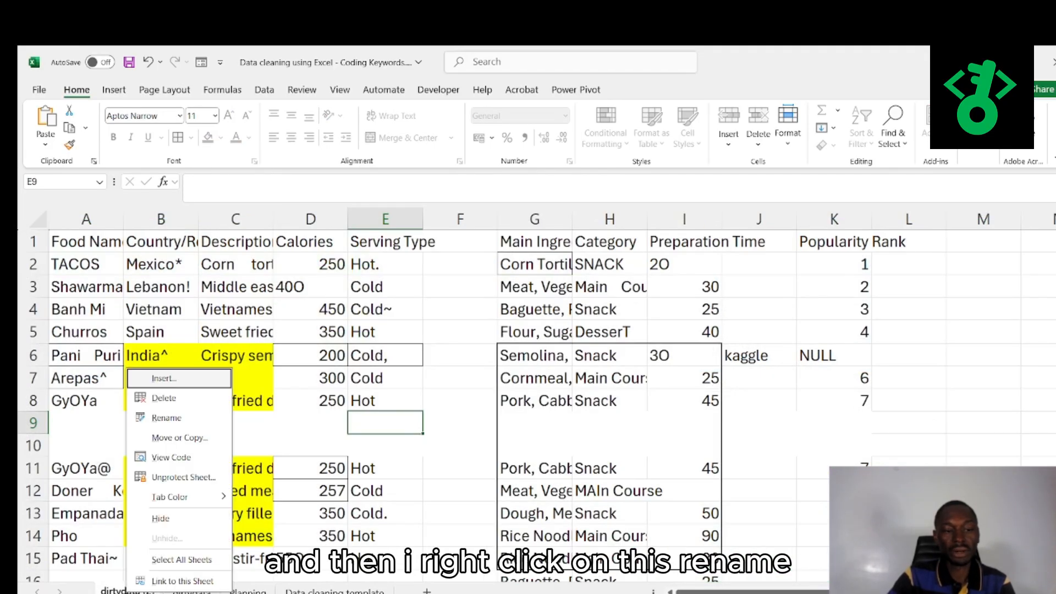
pyautogui.click(166, 418)
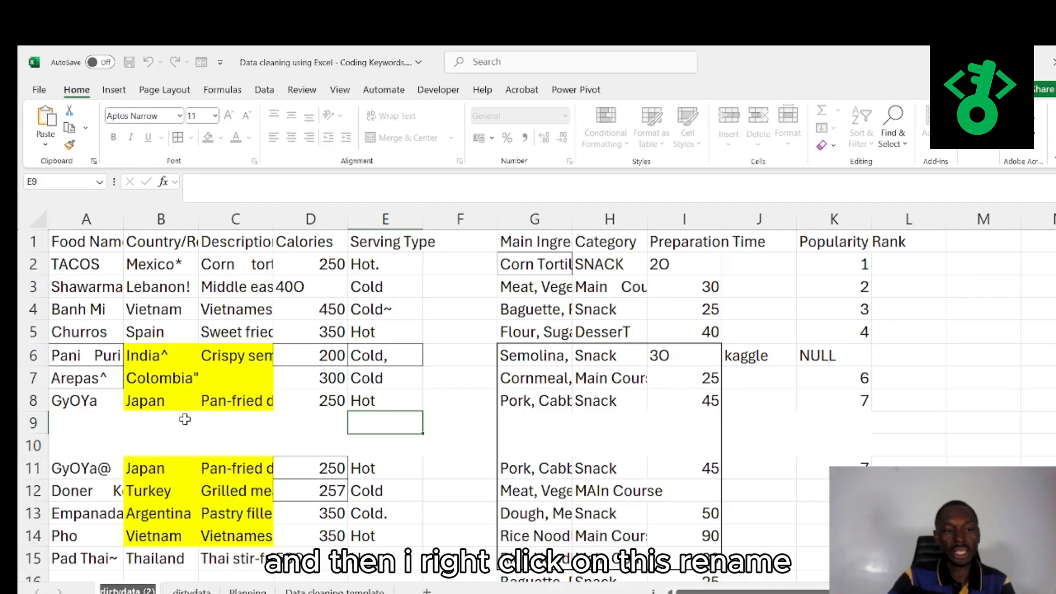
pyautogui.write('working')
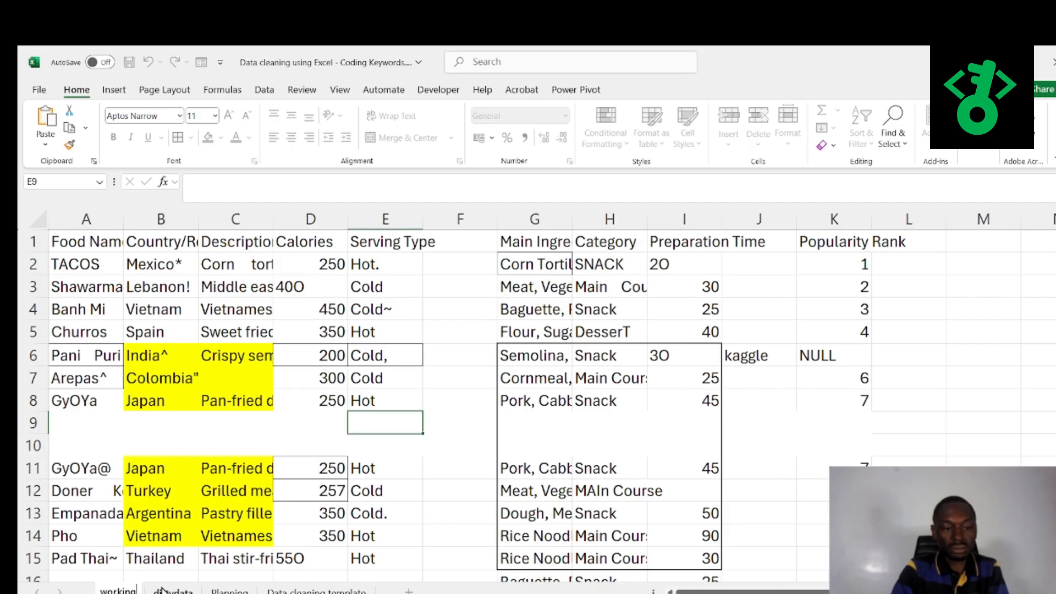
pyautogui.write(' data')
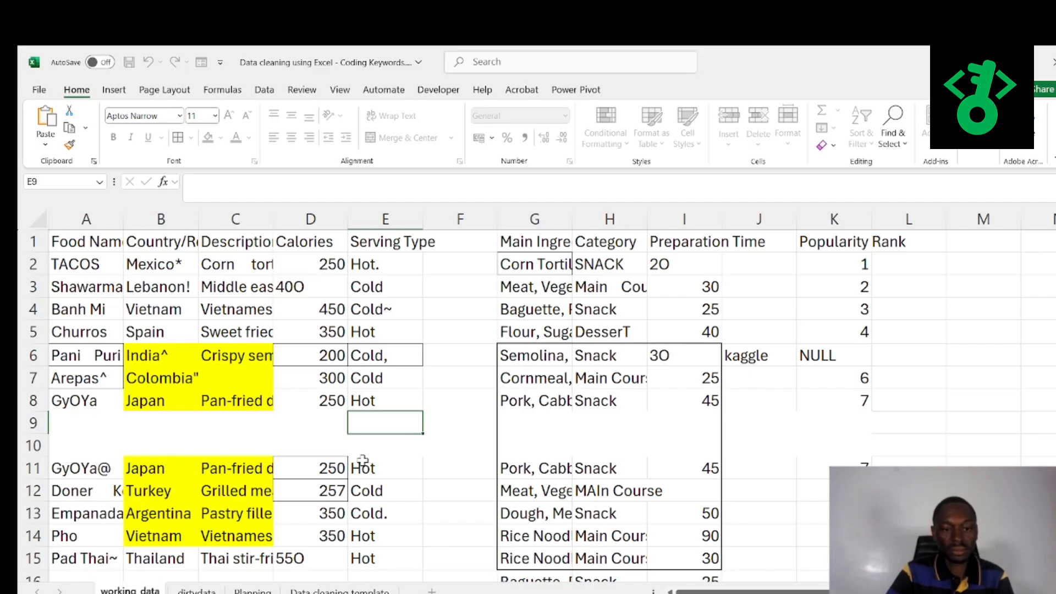
pyautogui.click(376, 470)
# Set the tab colour of the working_data sheet to green
pyautogui.rightClick(130, 590)
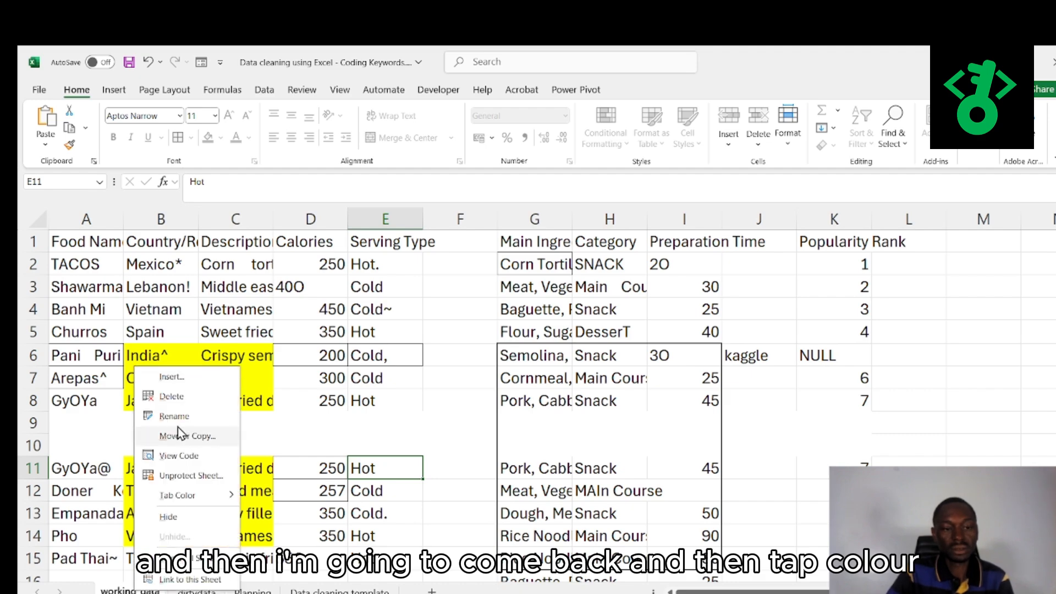
pyautogui.moveTo(207, 506)
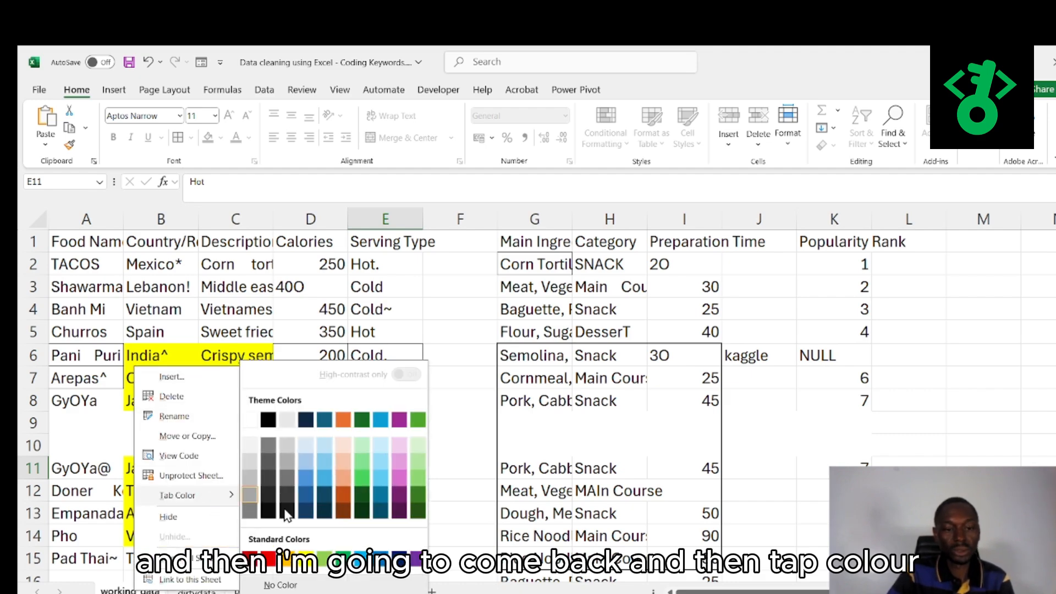
pyautogui.click(342, 575)
pyautogui.click(441, 395)
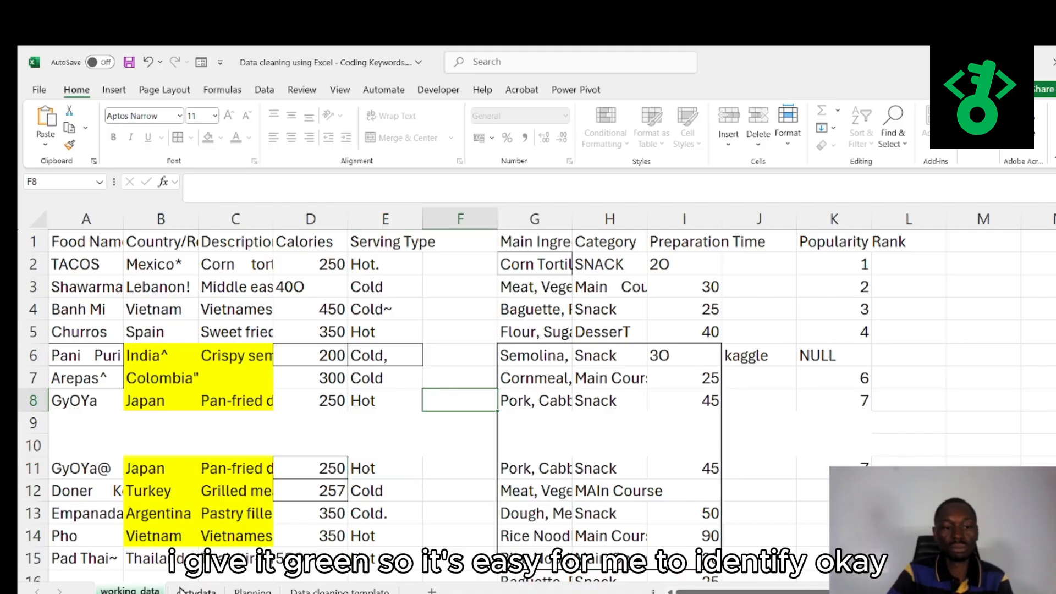
pyautogui.click(175, 591)
pyautogui.click(130, 591)
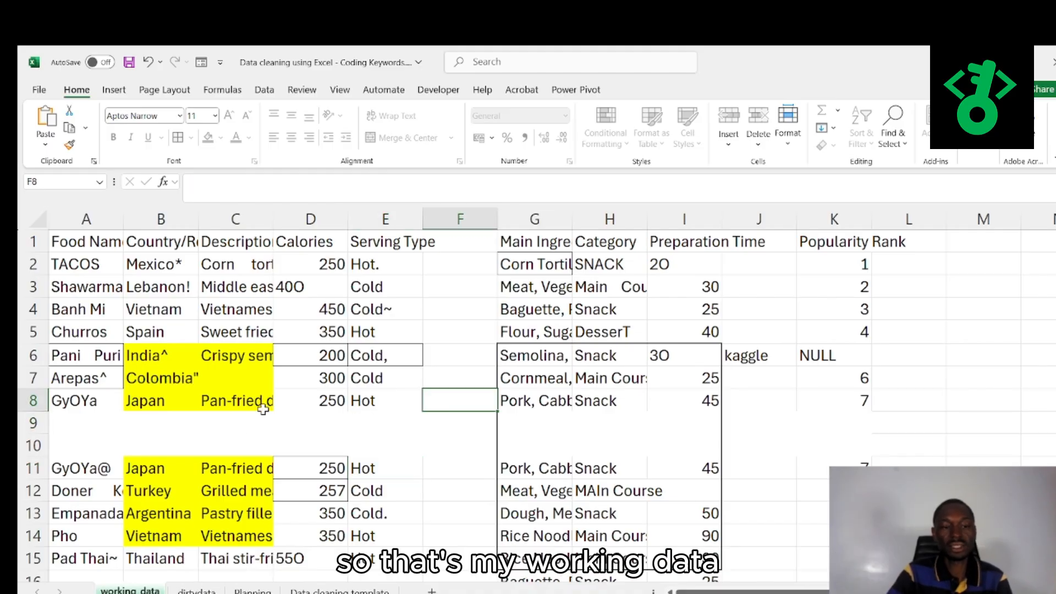
pyautogui.click(268, 404)
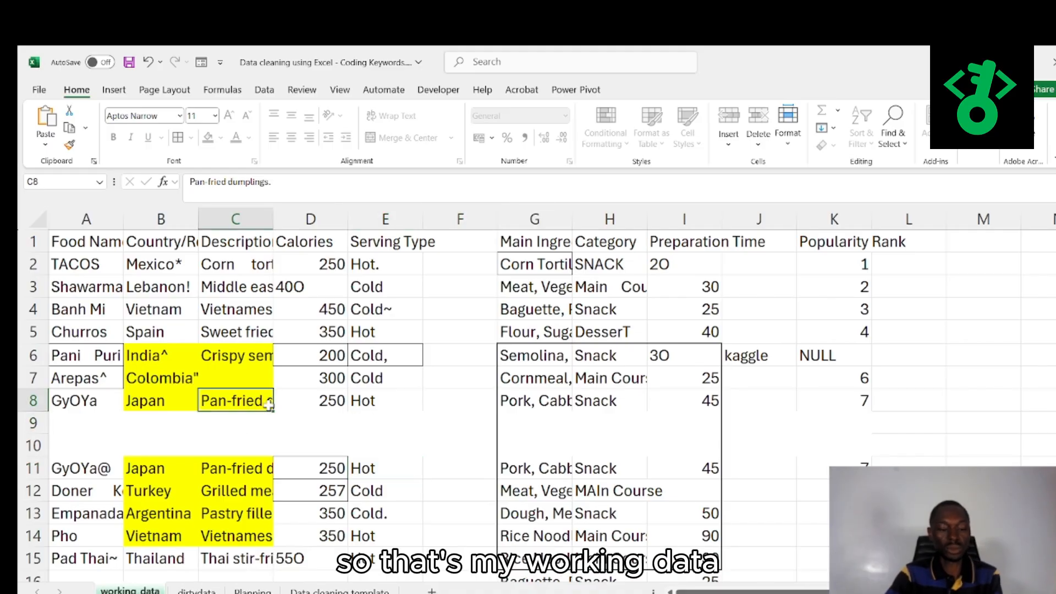
# Check the template's column check activity and look over columns A to C of the working_data sheet
pyautogui.click(337, 591)
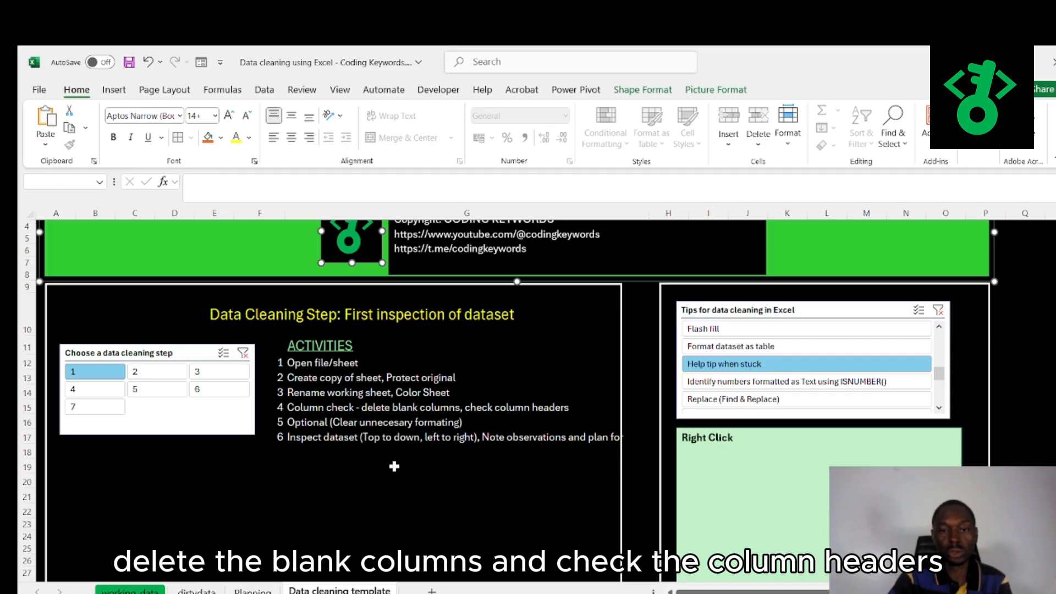
pyautogui.click(130, 590)
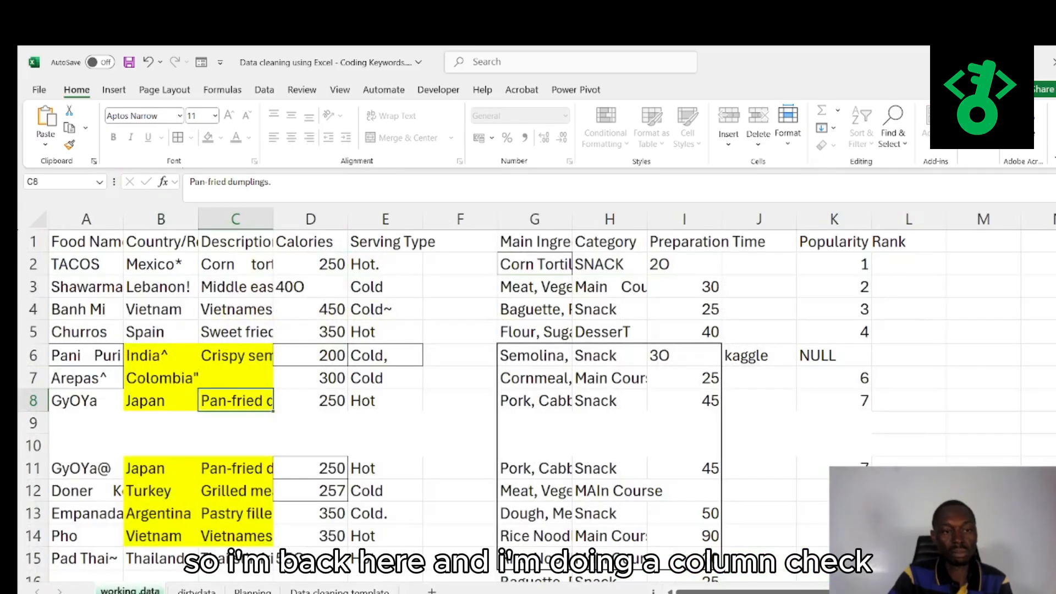
pyautogui.click(73, 217)
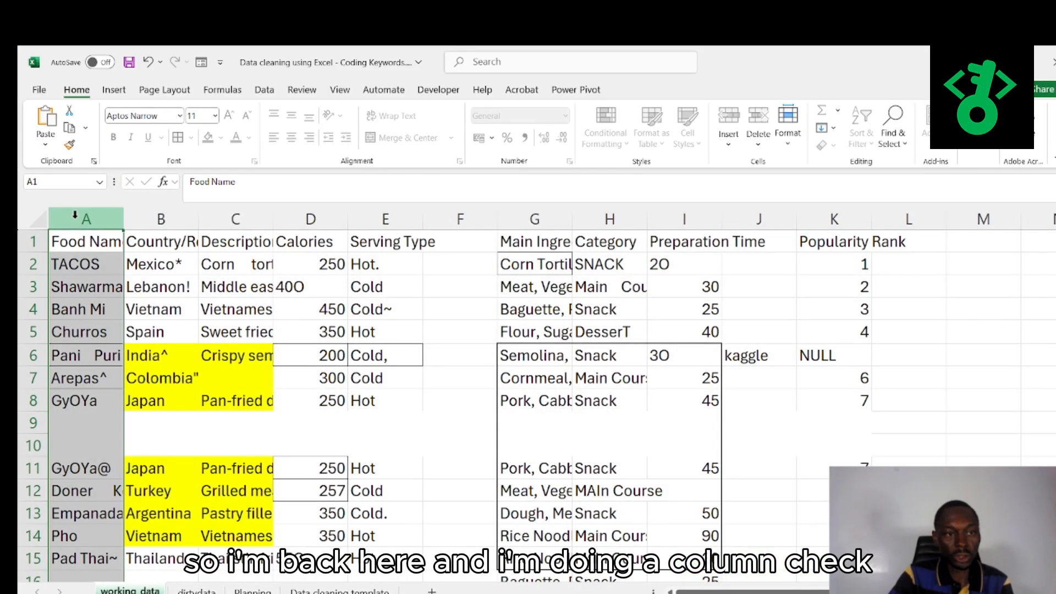
pyautogui.click(160, 332)
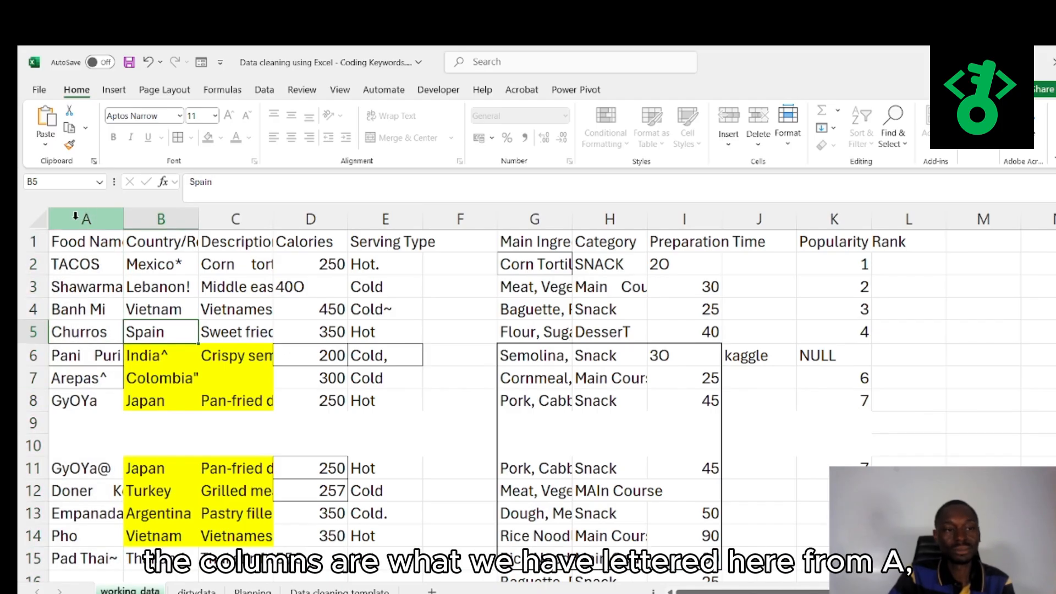
pyautogui.click(86, 218)
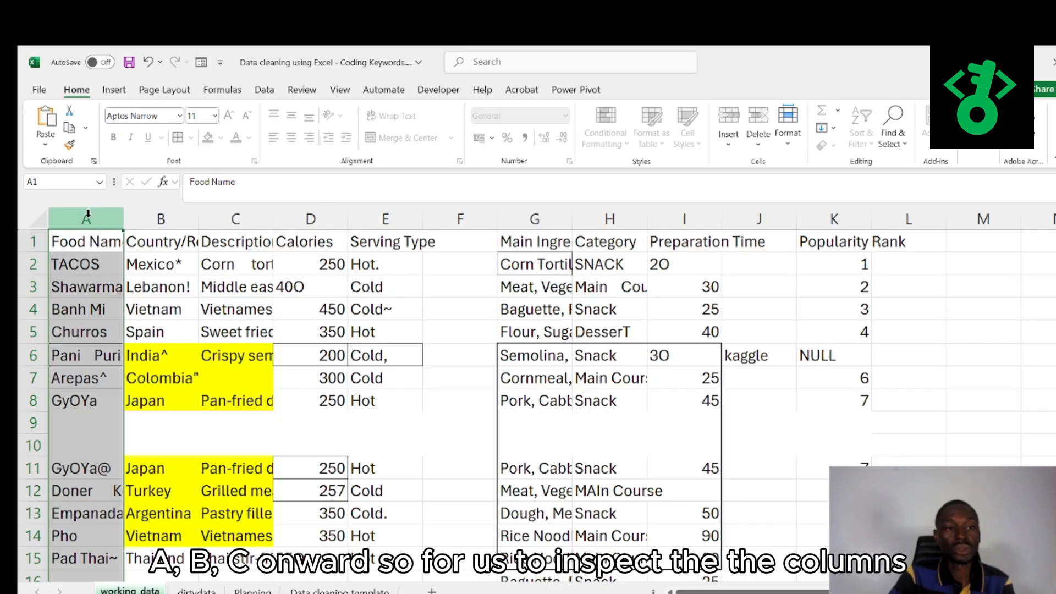
pyautogui.click(162, 214)
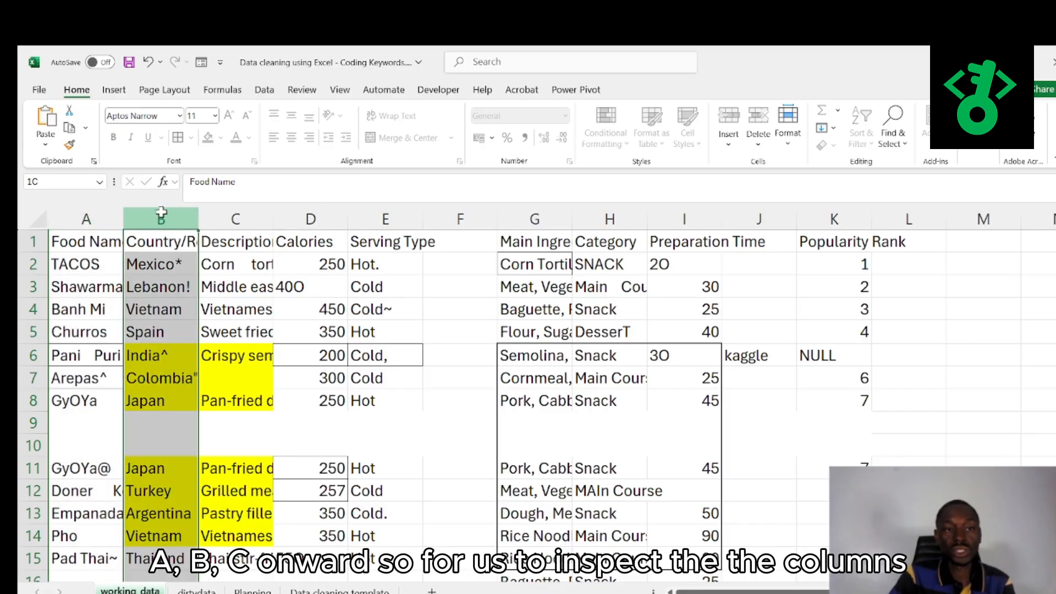
pyautogui.click(233, 216)
pyautogui.click(84, 218)
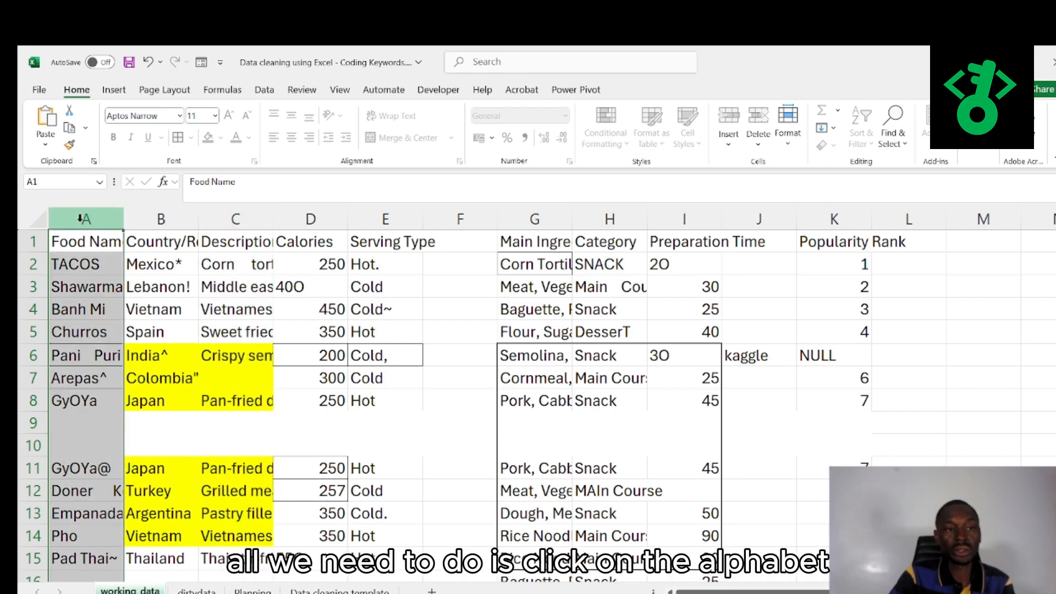
pyautogui.click(160, 219)
# Inspect columns A through F of working_data one at a time for headers and blank columns
pyautogui.click(82, 218)
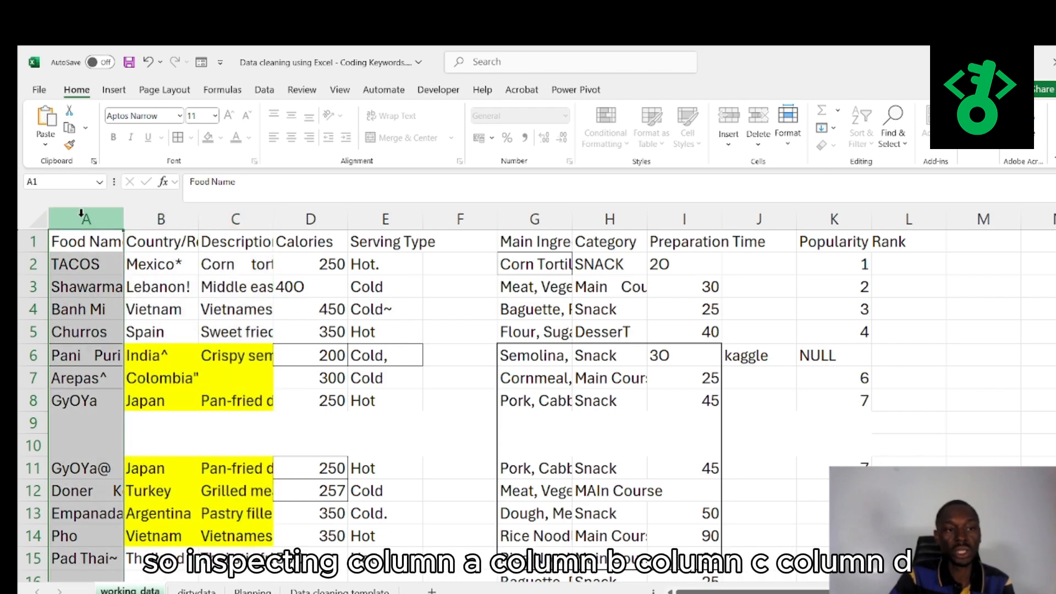
pyautogui.click(148, 218)
pyautogui.click(225, 218)
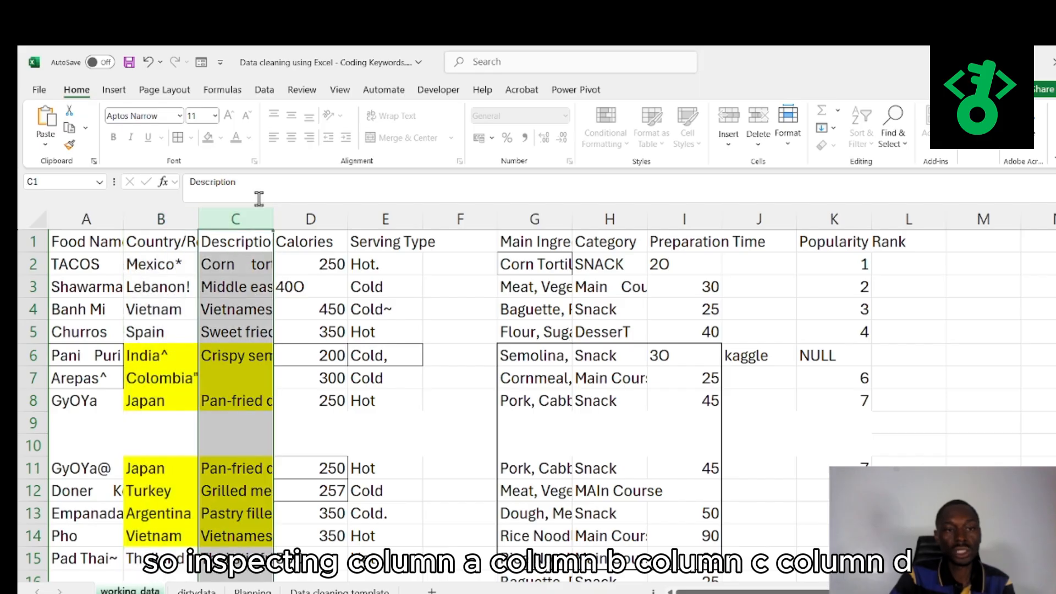
pyautogui.click(309, 218)
pyautogui.click(397, 217)
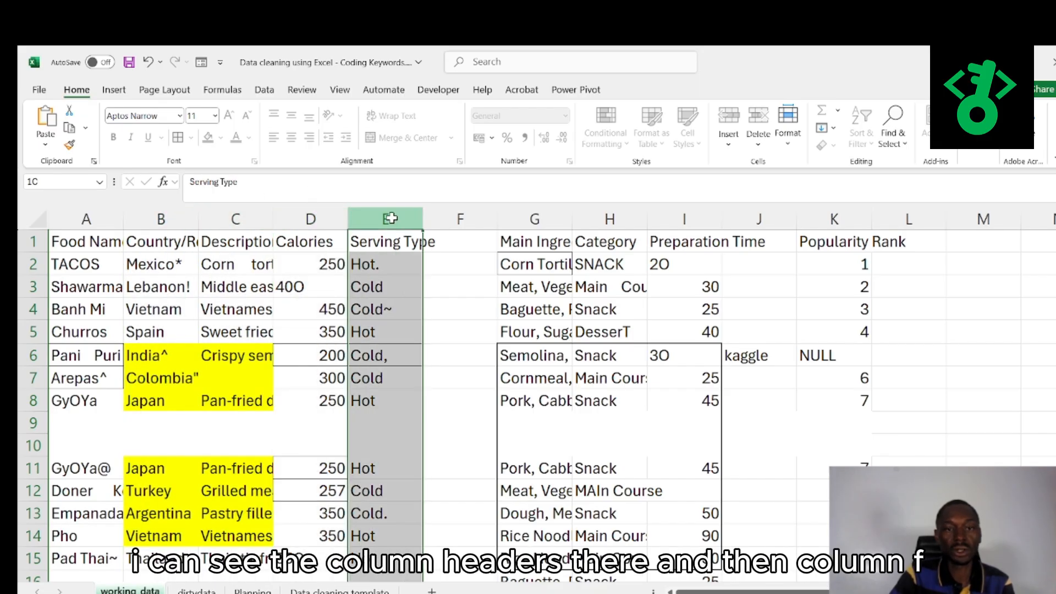
pyautogui.click(458, 220)
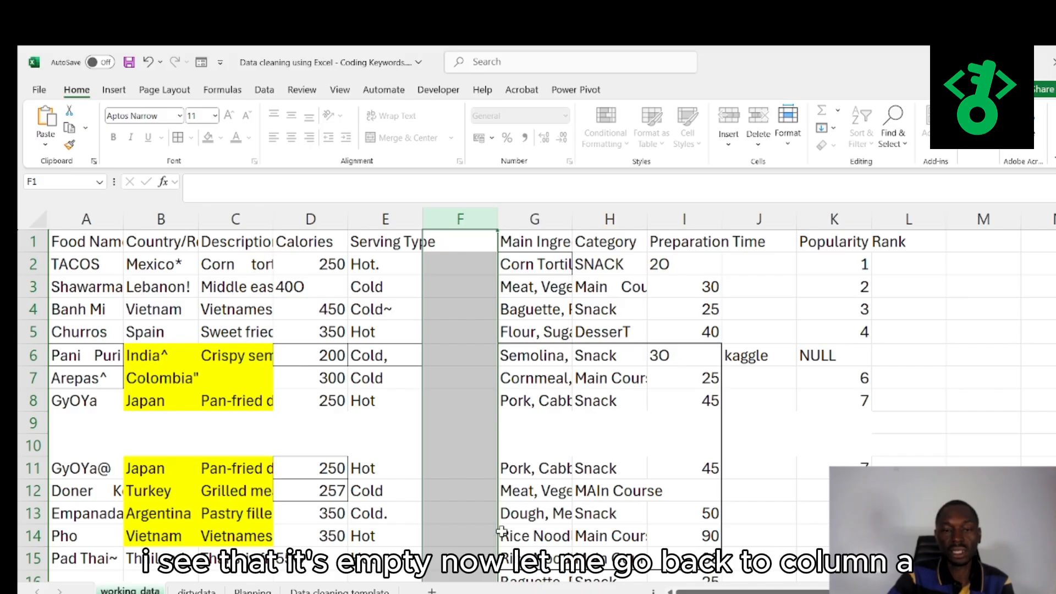
# Compare the counts of columns A and F, and delete the blank column F between Serving Type and Main Ingredients
pyautogui.click(80, 217)
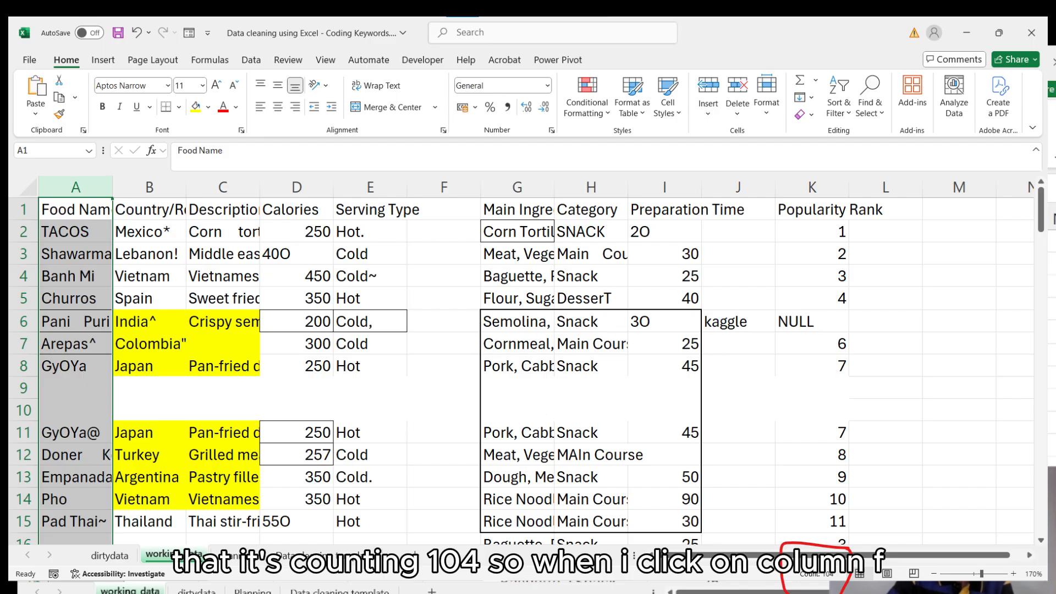
pyautogui.click(444, 187)
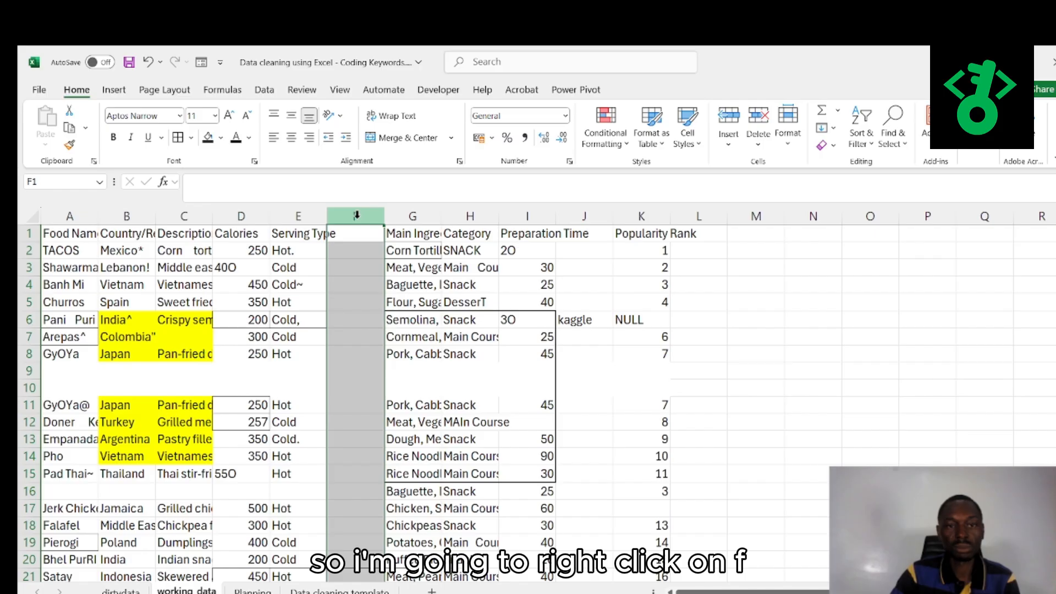
pyautogui.rightClick(356, 218)
pyautogui.click(396, 377)
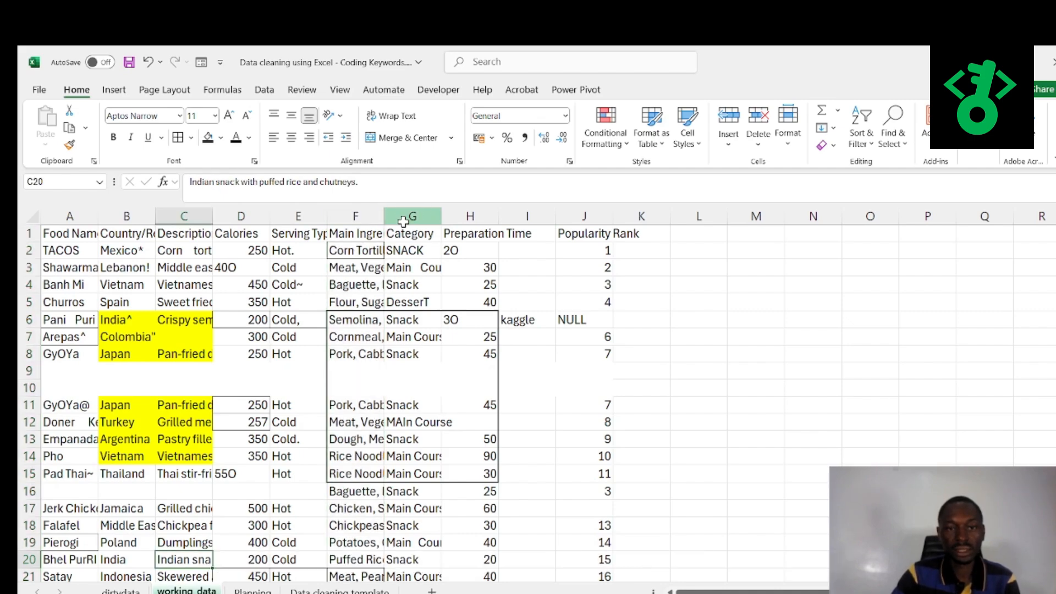
# Inspect columns F to I along their full length and delete the nearly empty column I before Popularity Rank
pyautogui.click(403, 220)
pyautogui.click(359, 220)
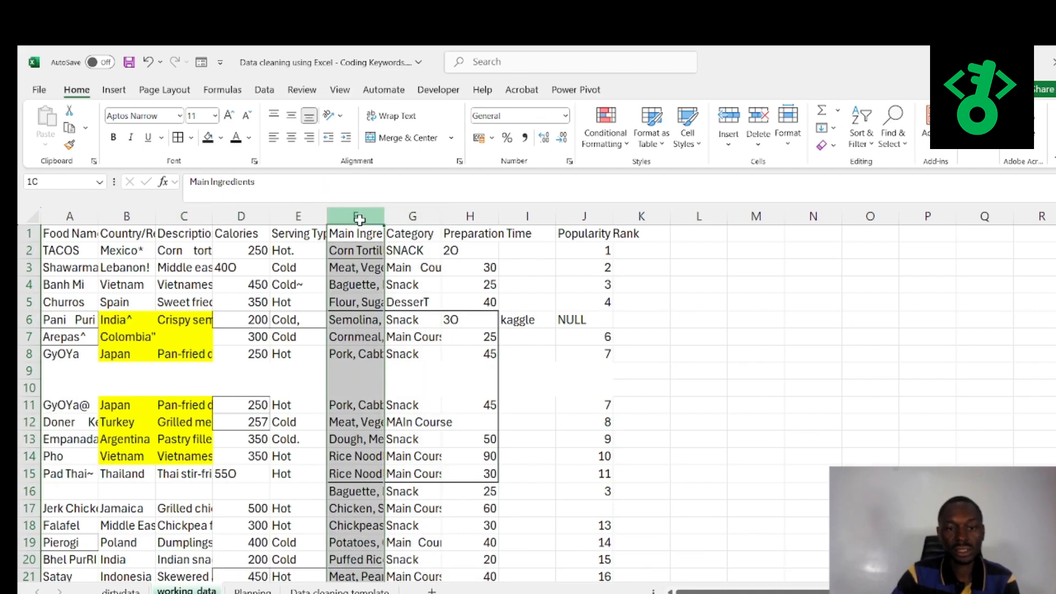
pyautogui.click(471, 217)
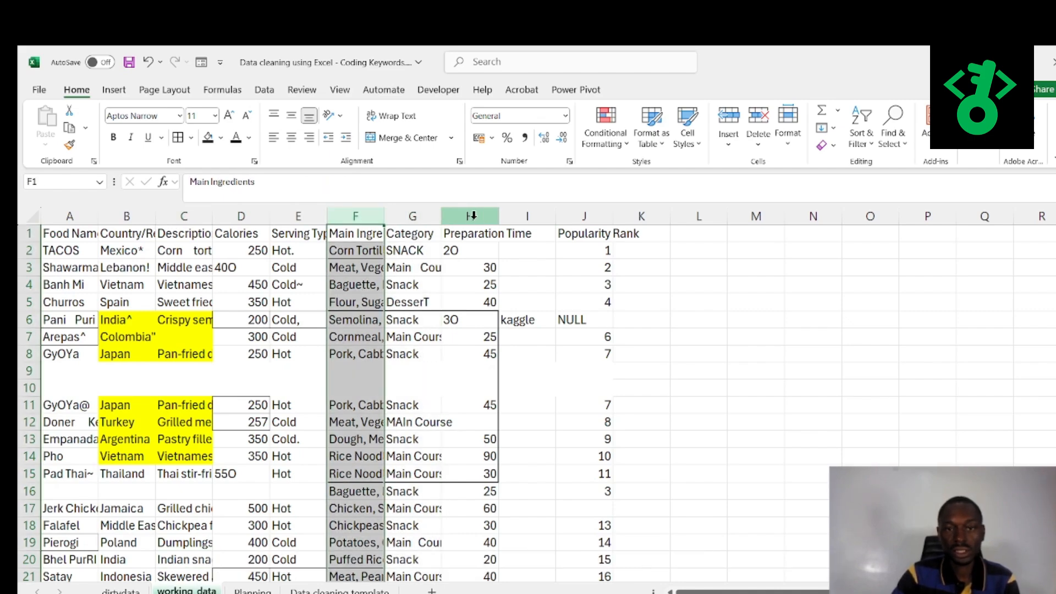
pyautogui.click(536, 211)
pyautogui.scroll(-20, 517, 360)
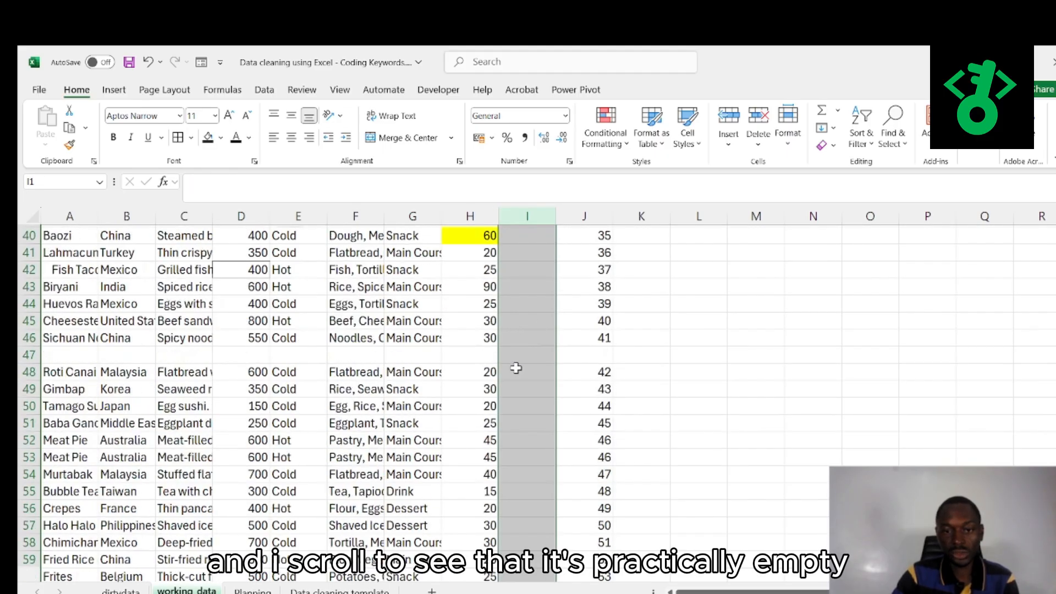
pyautogui.scroll(20, 519, 341)
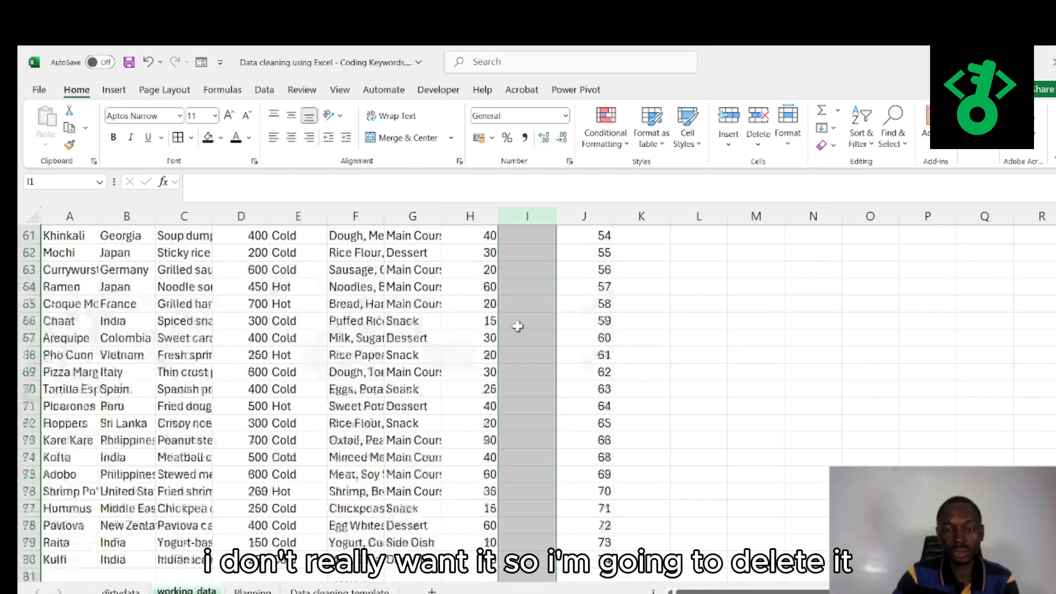
pyautogui.rightClick(528, 213)
pyautogui.click(566, 373)
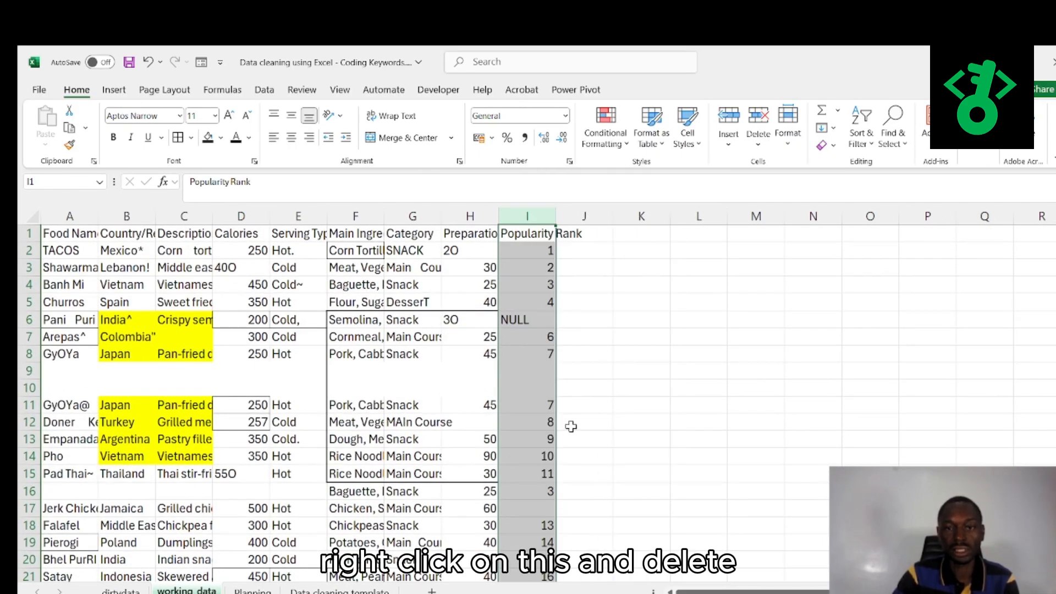
pyautogui.click(580, 438)
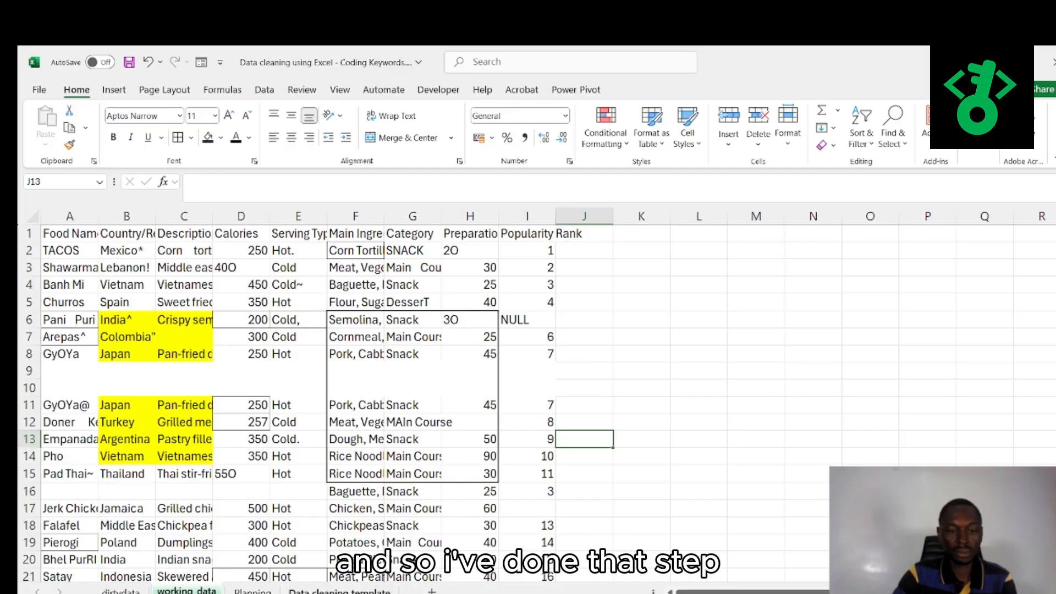
# Review the column headers in row 1 of working_data against the template's column check activity
pyautogui.click(339, 590)
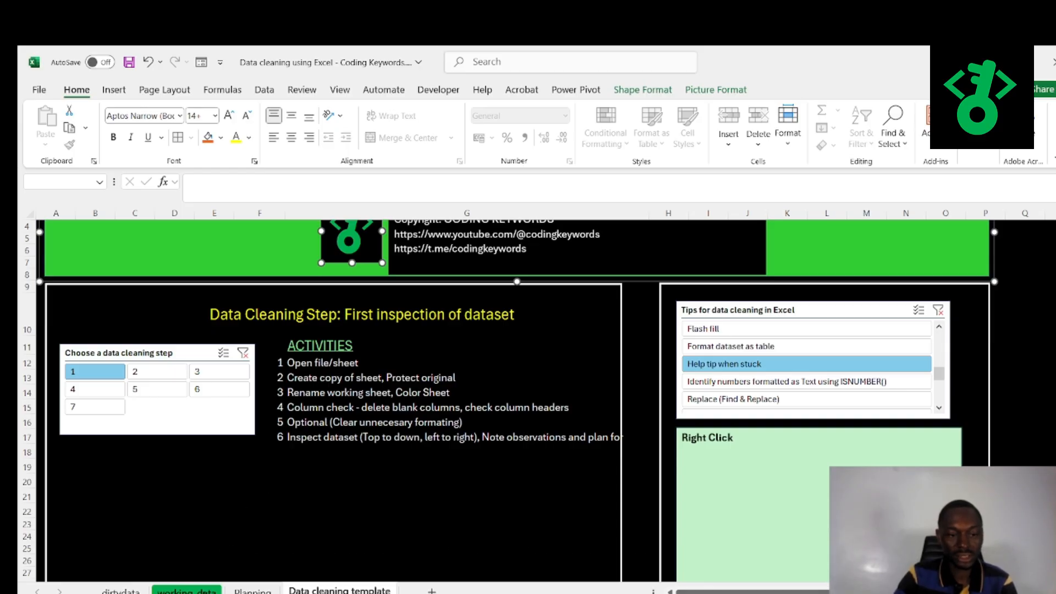
pyautogui.click(190, 589)
pyautogui.moveTo(63, 235); pyautogui.dragTo(509, 234)
pyautogui.click(251, 412)
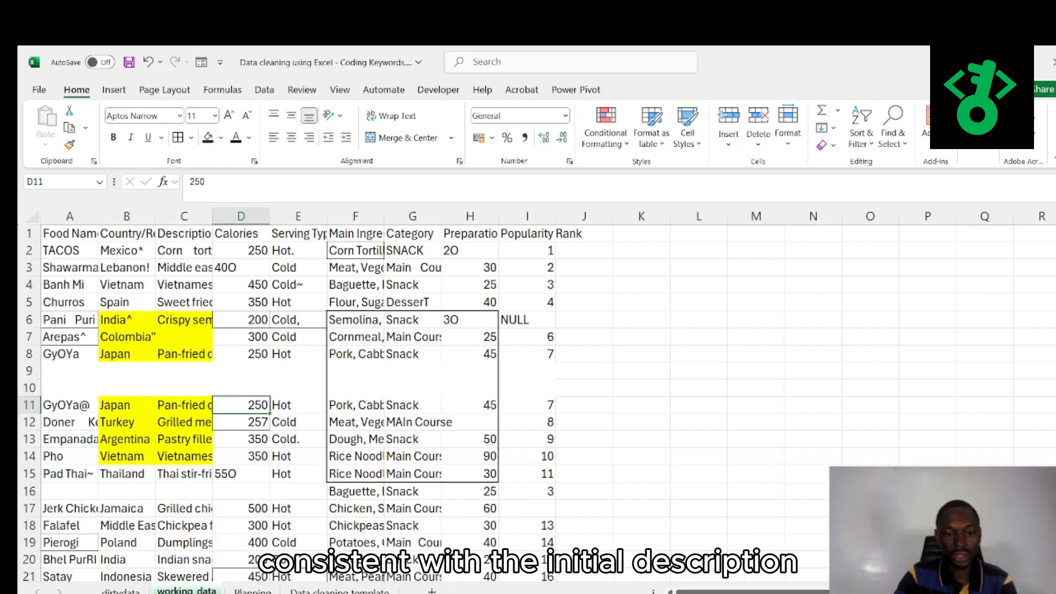
# Clear the formats of the whole dataset, A1:I113, in working_data, following the template's fifth activity
pyautogui.click(339, 590)
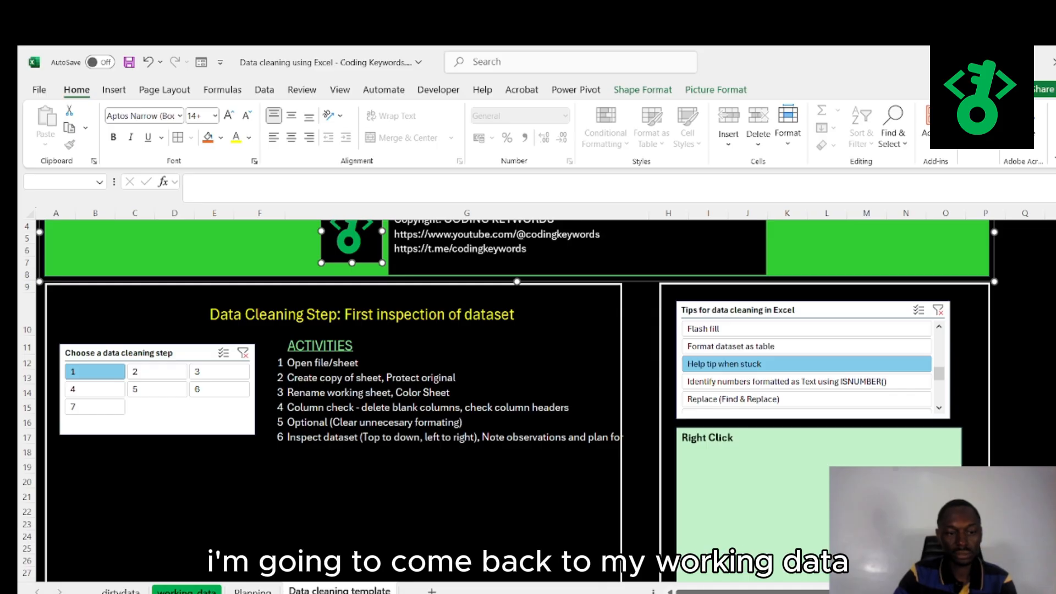
pyautogui.click(187, 591)
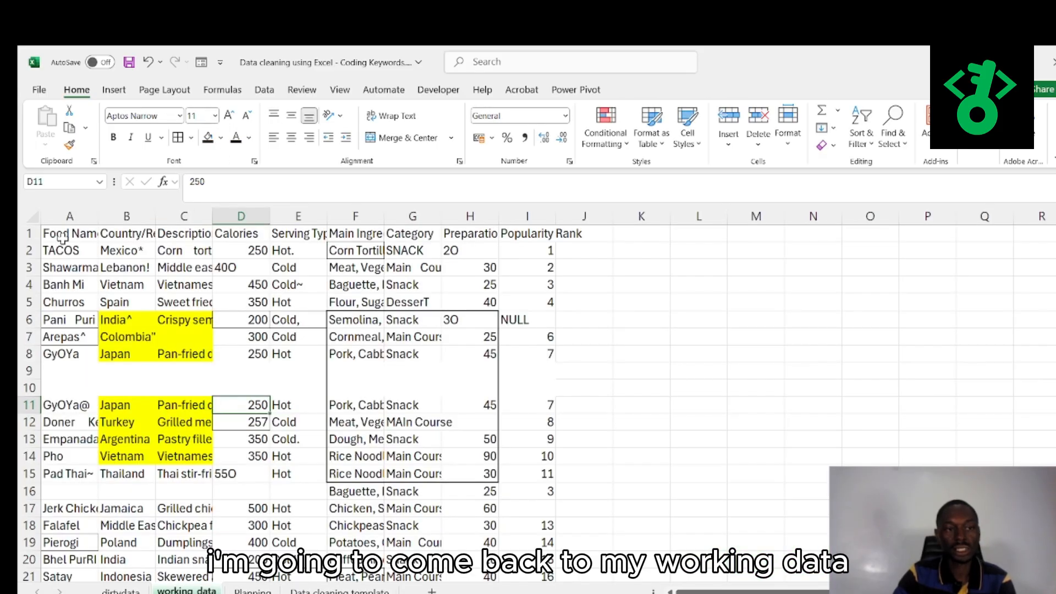
pyautogui.moveTo(56, 236); pyautogui.dragTo(545, 545)
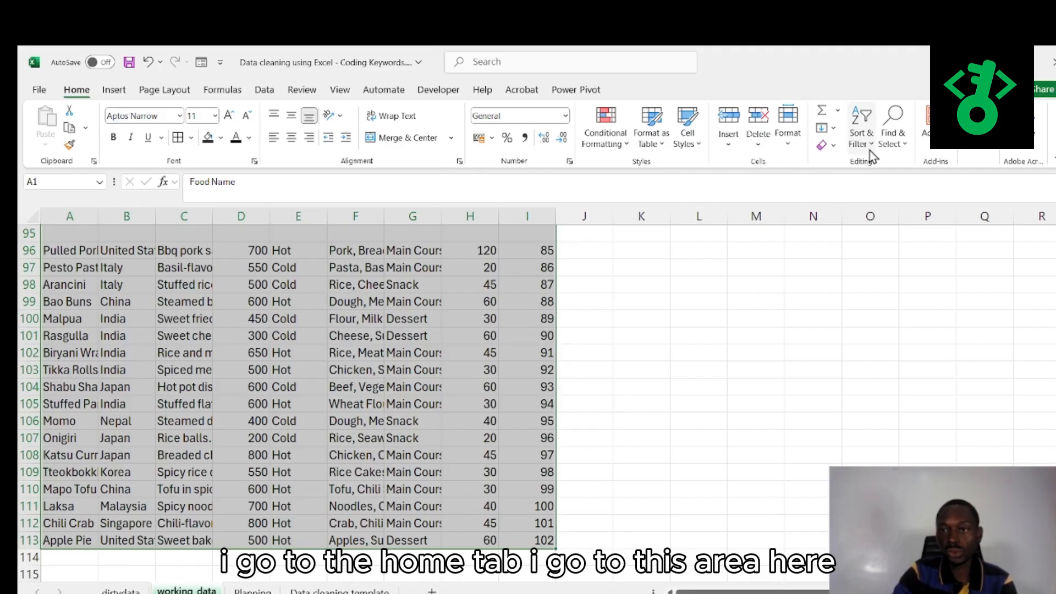
pyautogui.click(833, 146)
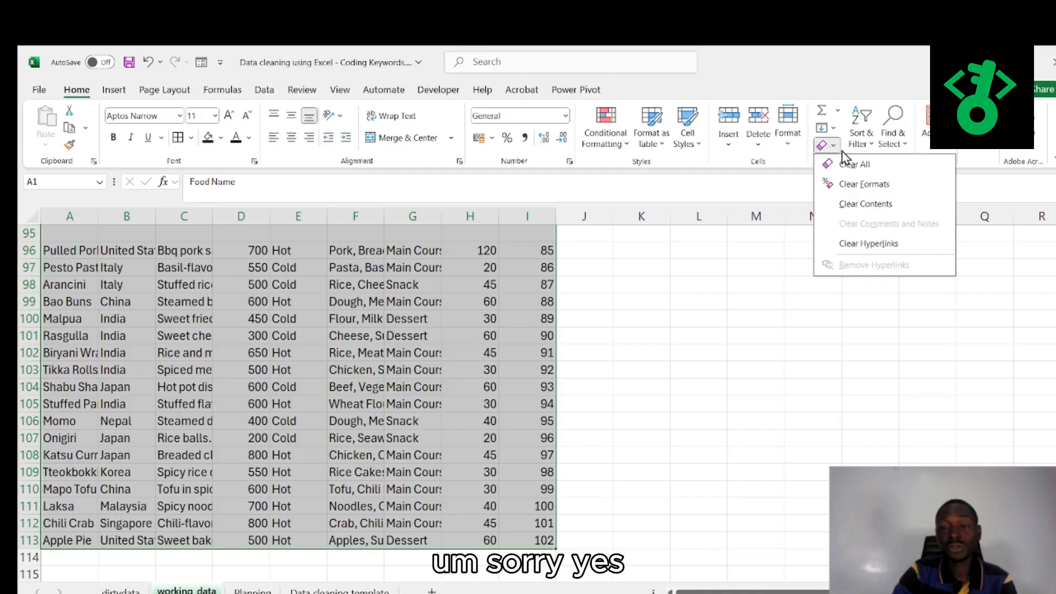
pyautogui.click(864, 185)
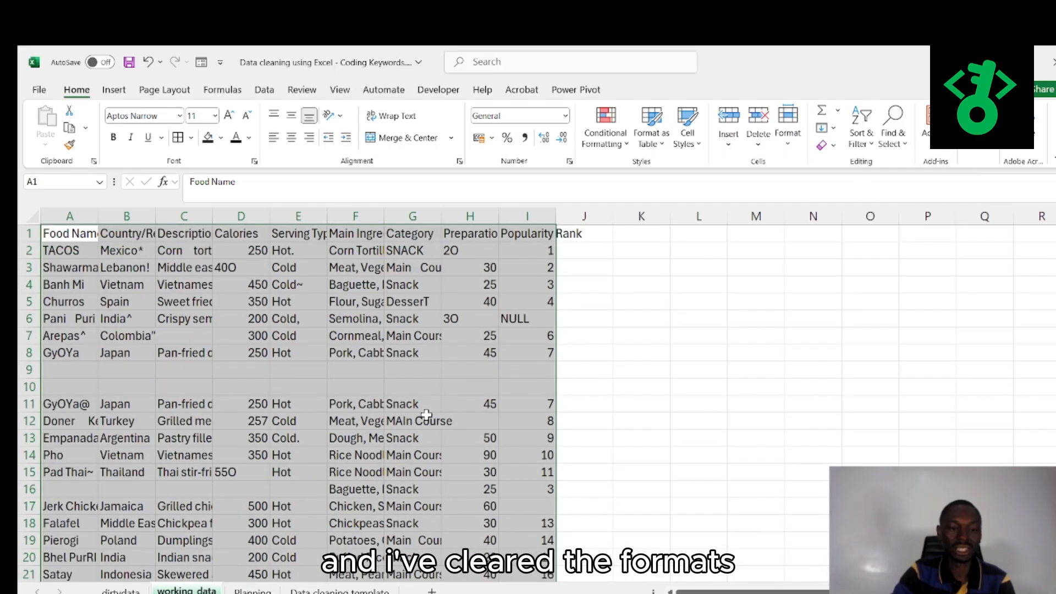
pyautogui.click(597, 496)
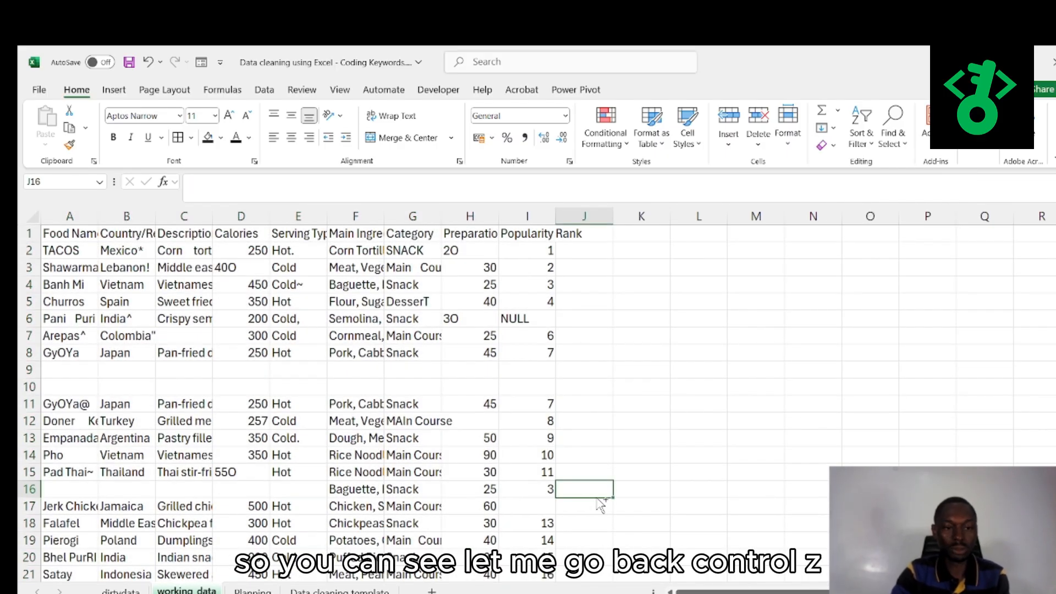
# Undo the format clearing to compare the original fill colours and borders, and redo it
pyautogui.hotkey('ctrl', 'z')
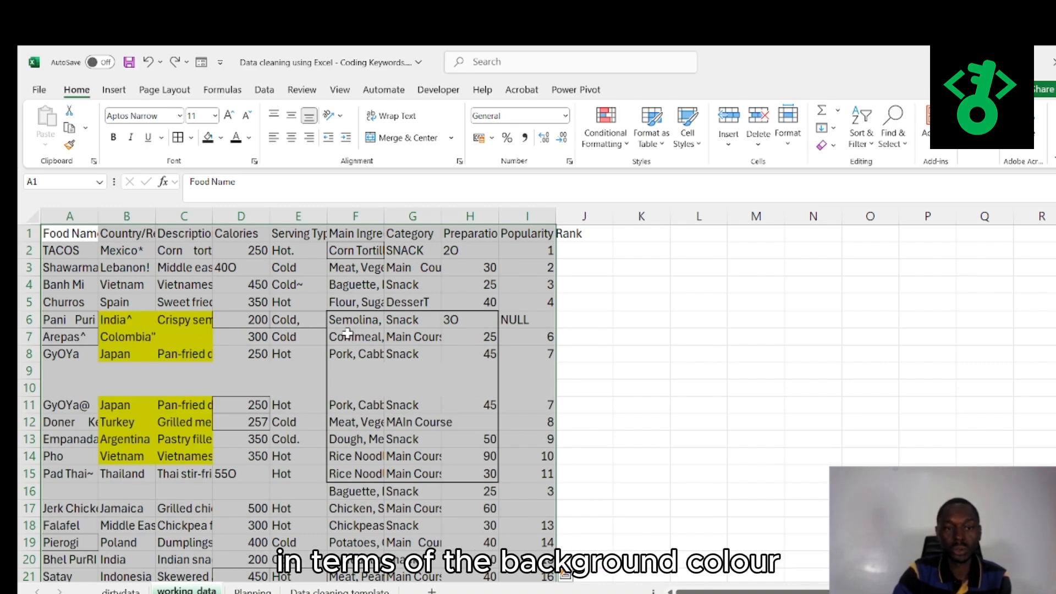
pyautogui.scroll(-8, 182, 387)
pyautogui.scroll(8, 210, 438)
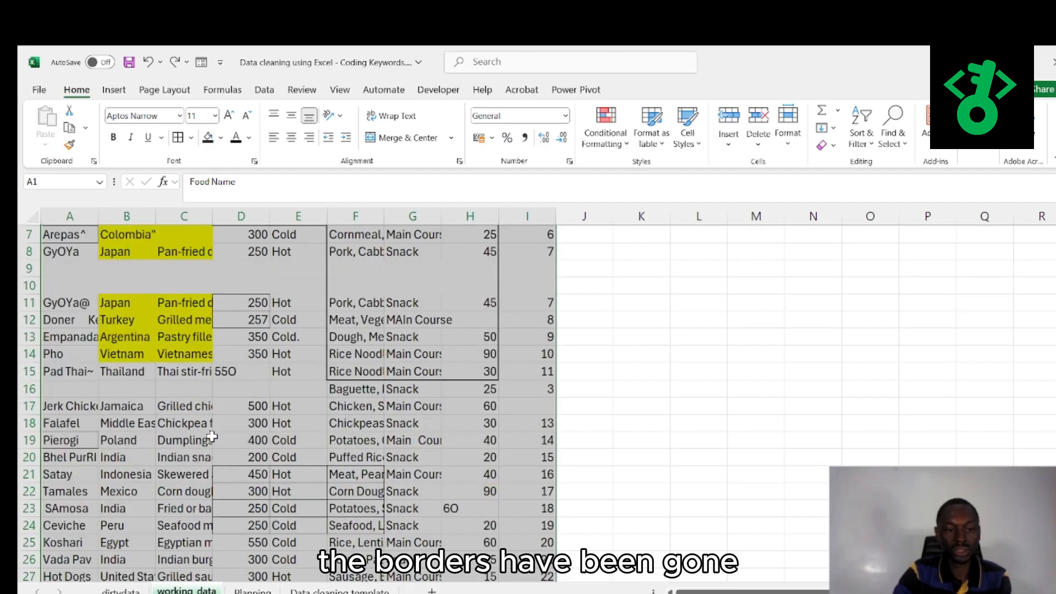
pyautogui.hotkey('ctrl', 'y')
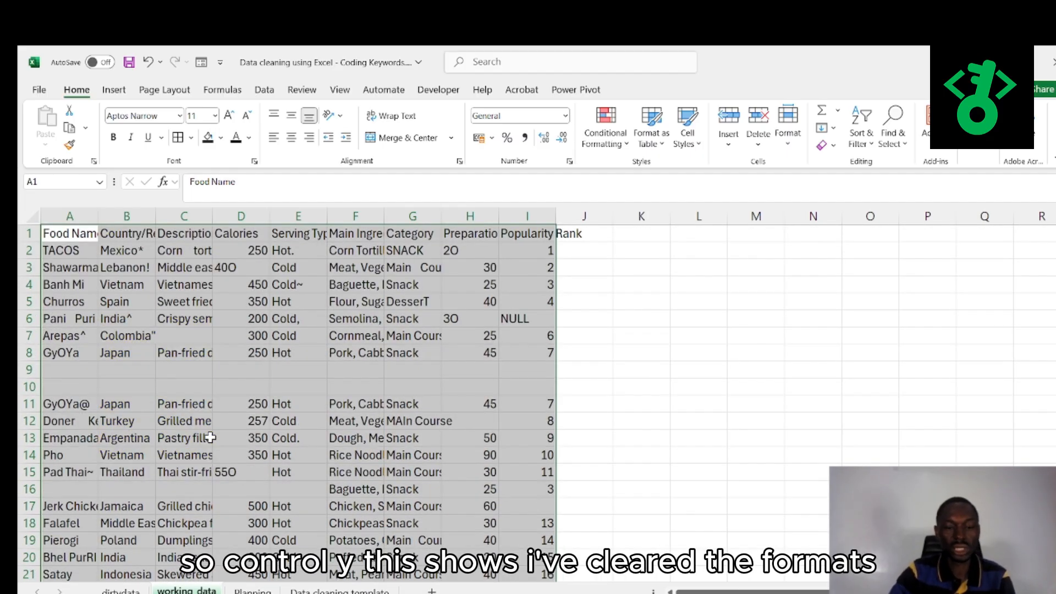
# Inspect the working_data dataset from top to bottom and left to right for dirty-data issues, following the template's sixth activity
pyautogui.click(339, 590)
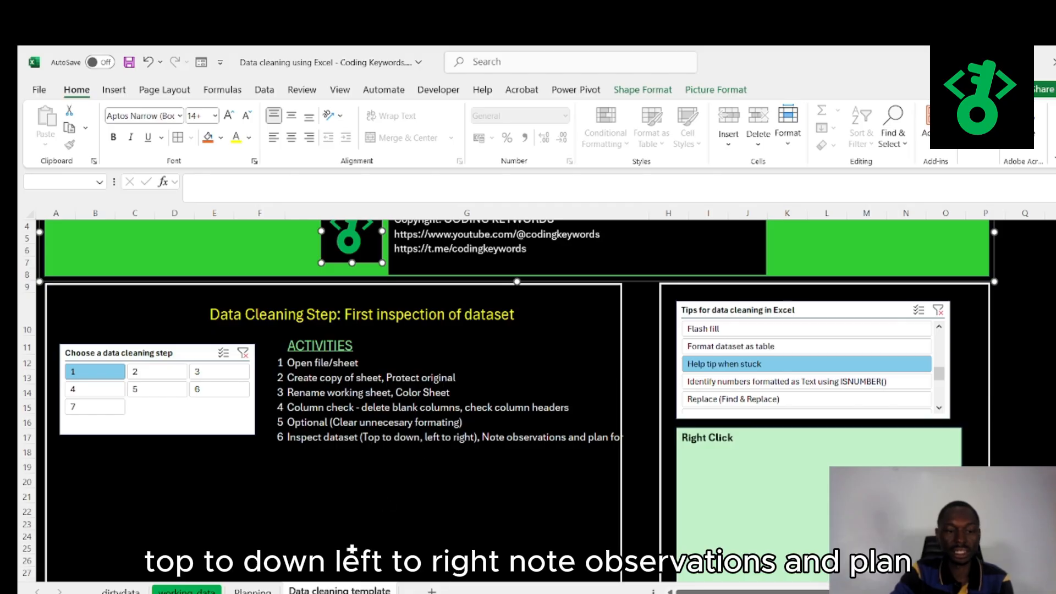
pyautogui.click(186, 591)
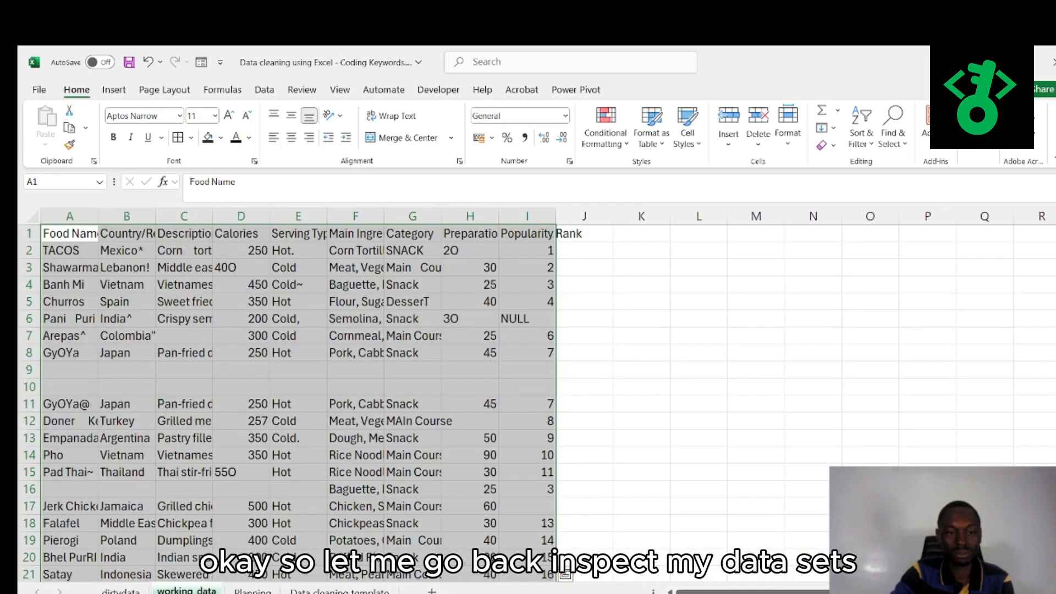
pyautogui.click(124, 336)
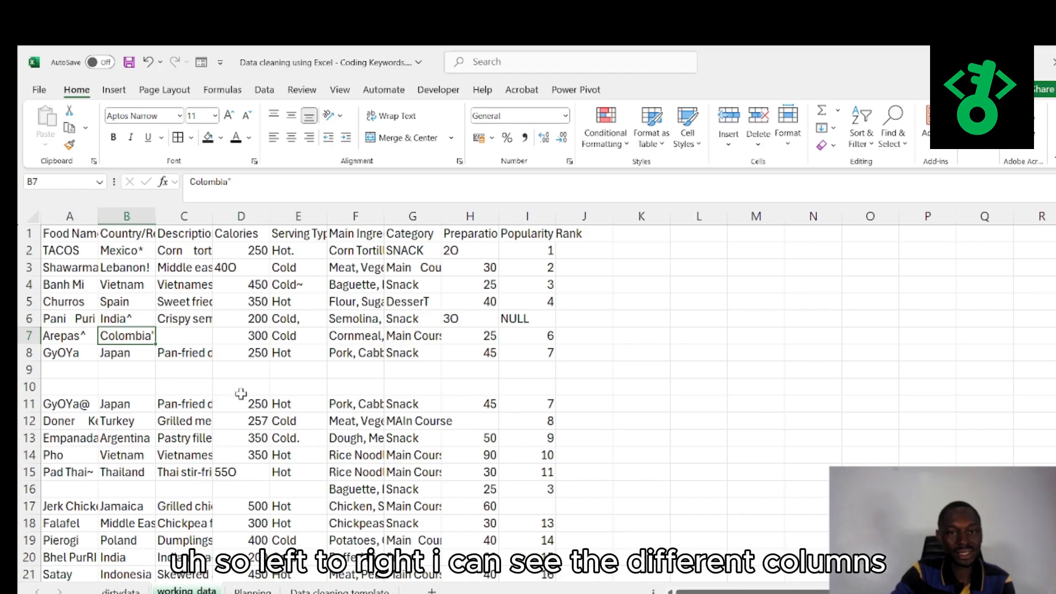
pyautogui.scroll(-20, 259, 422)
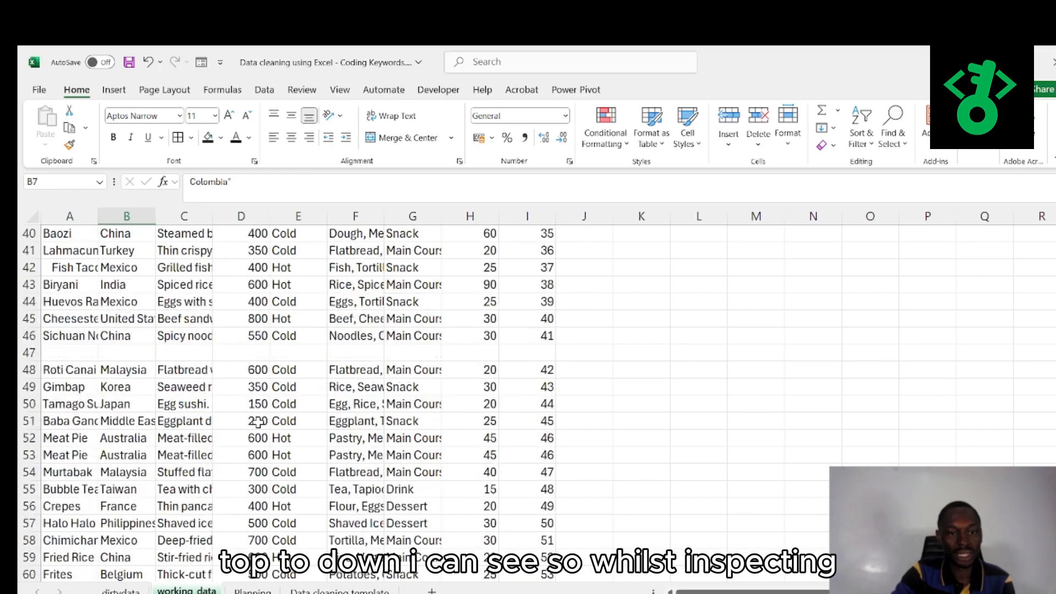
pyautogui.scroll(-9, 259, 422)
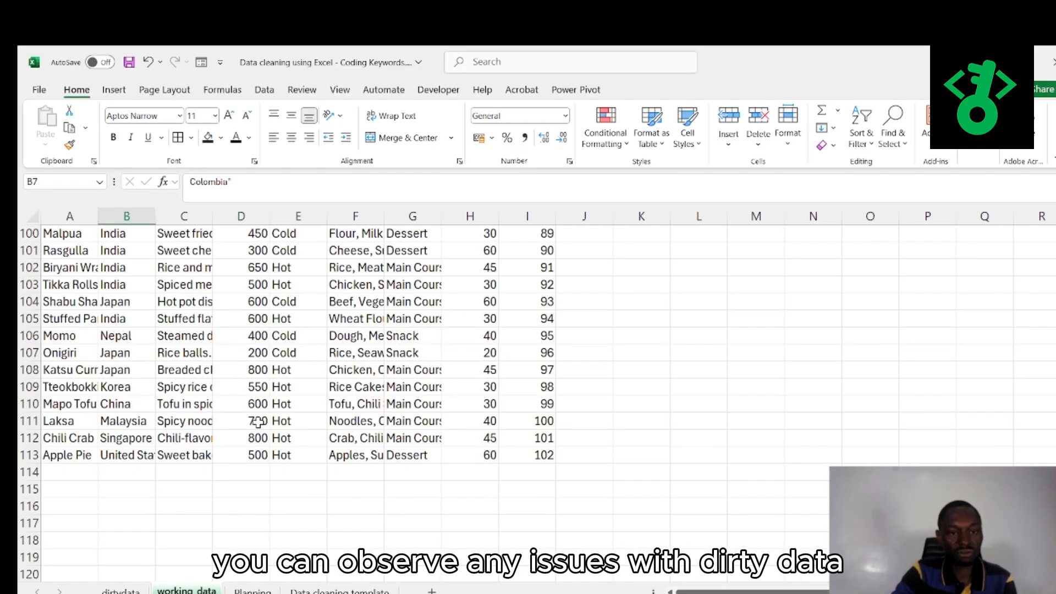
pyautogui.scroll(17, 258, 422)
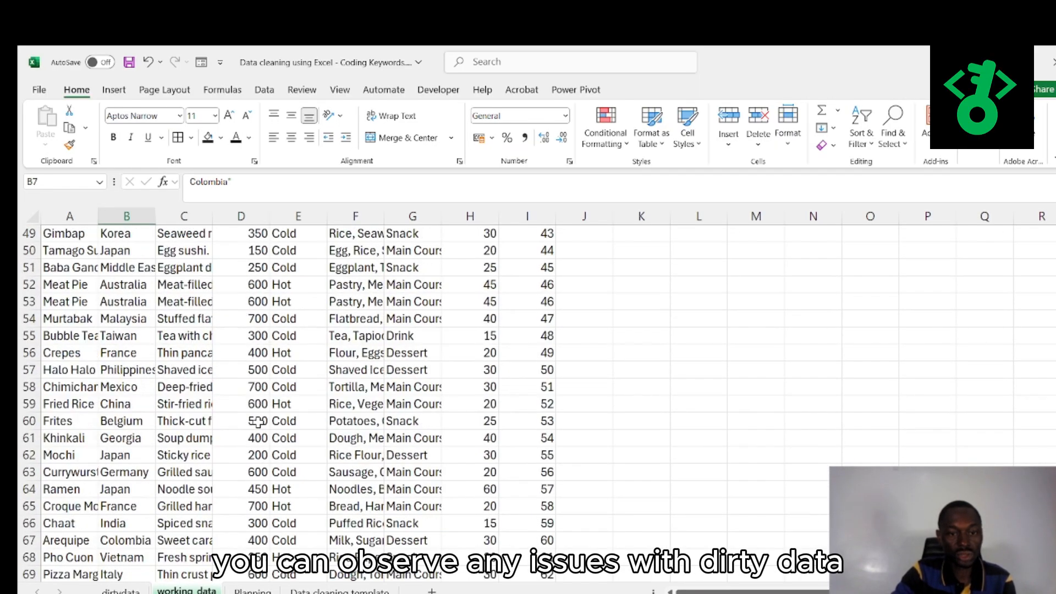
pyautogui.scroll(16, 258, 421)
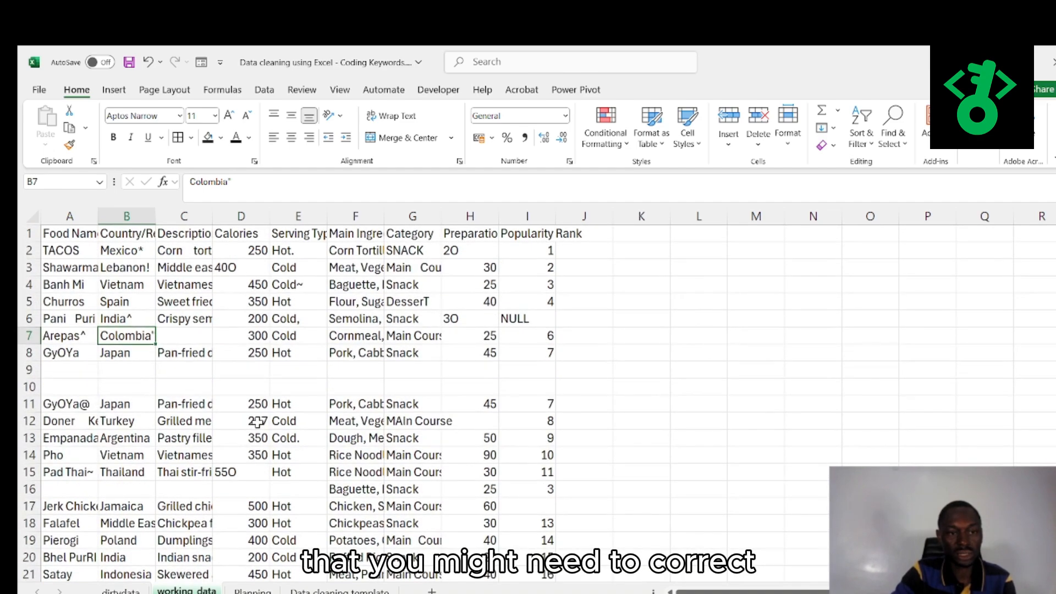
pyautogui.scroll(-5, 173, 449)
pyautogui.scroll(-4, 173, 450)
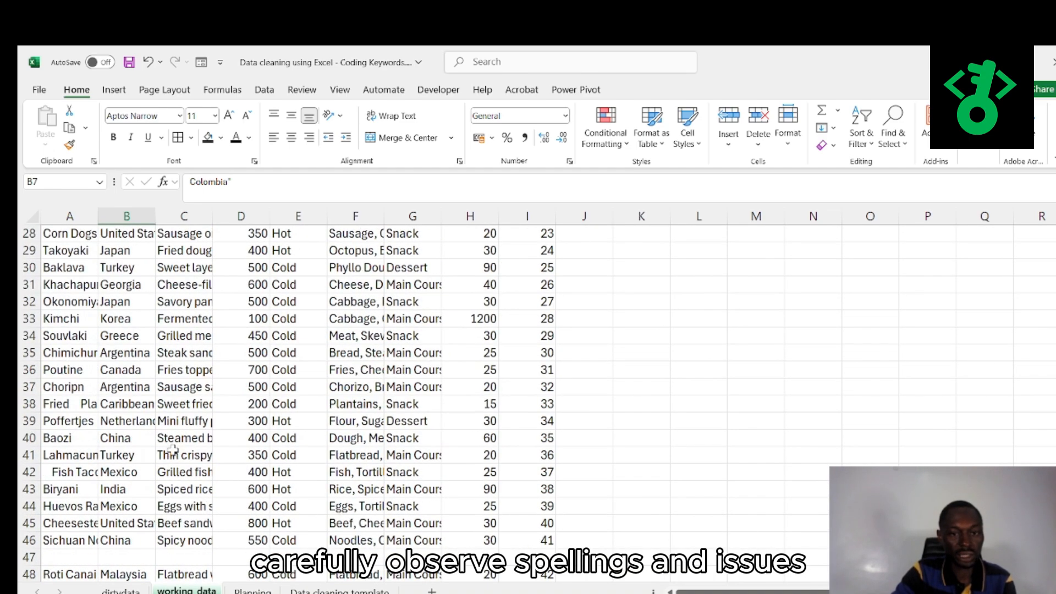
pyautogui.scroll(9, 173, 449)
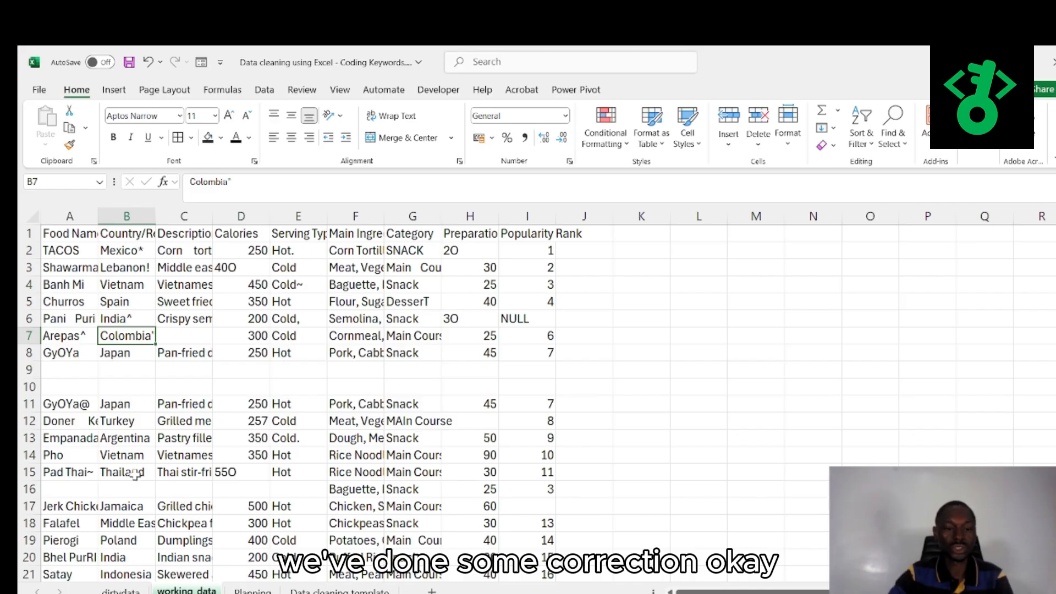
# Recheck the template's sixth activity and examine the Food Name and Country/Region columns in working_data
pyautogui.click(339, 591)
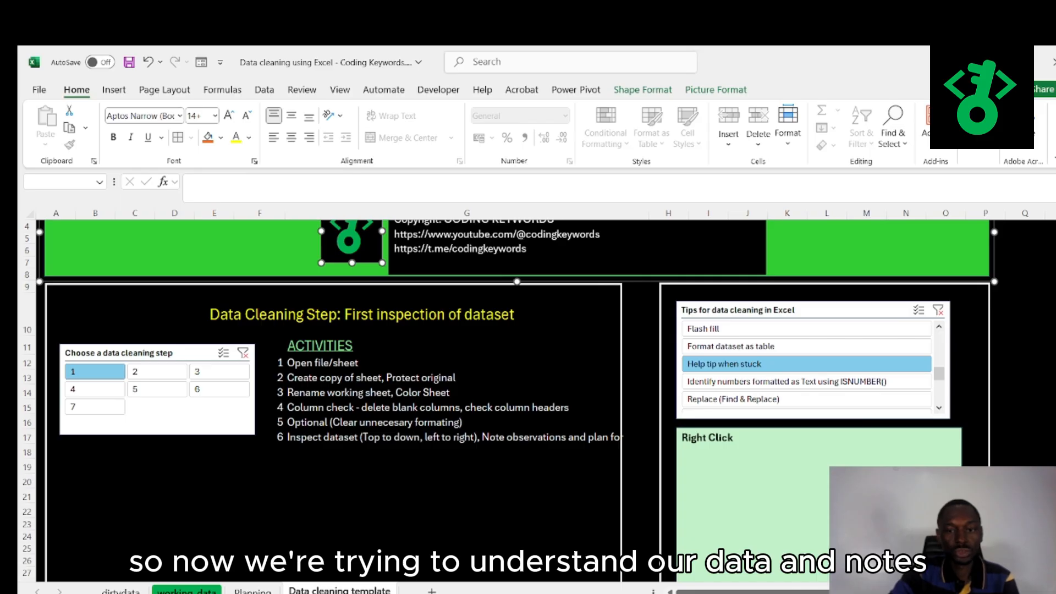
pyautogui.click(187, 591)
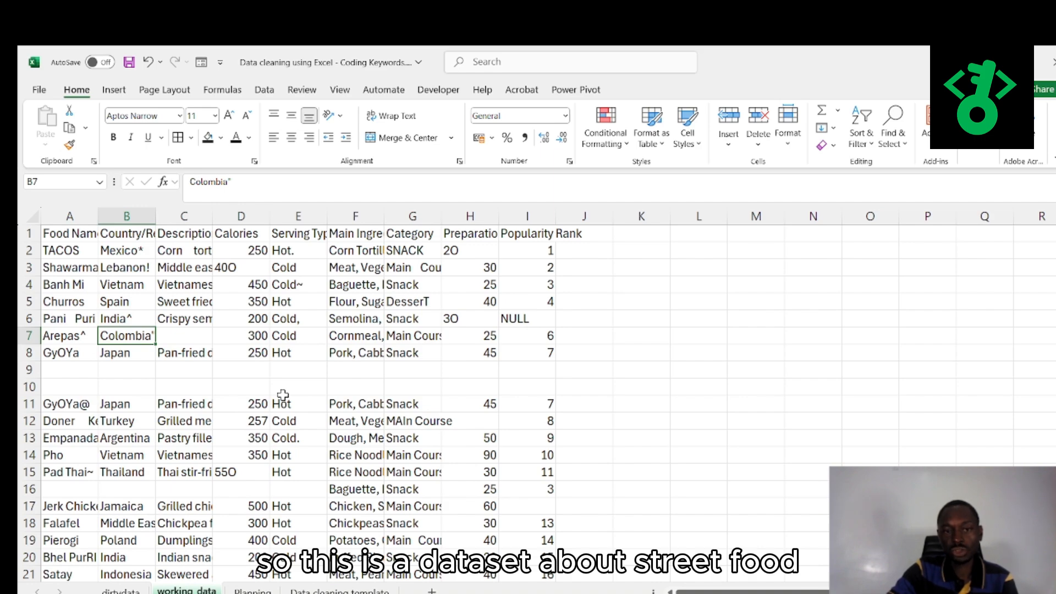
pyautogui.click(73, 216)
pyautogui.scroll(-2, 73, 218)
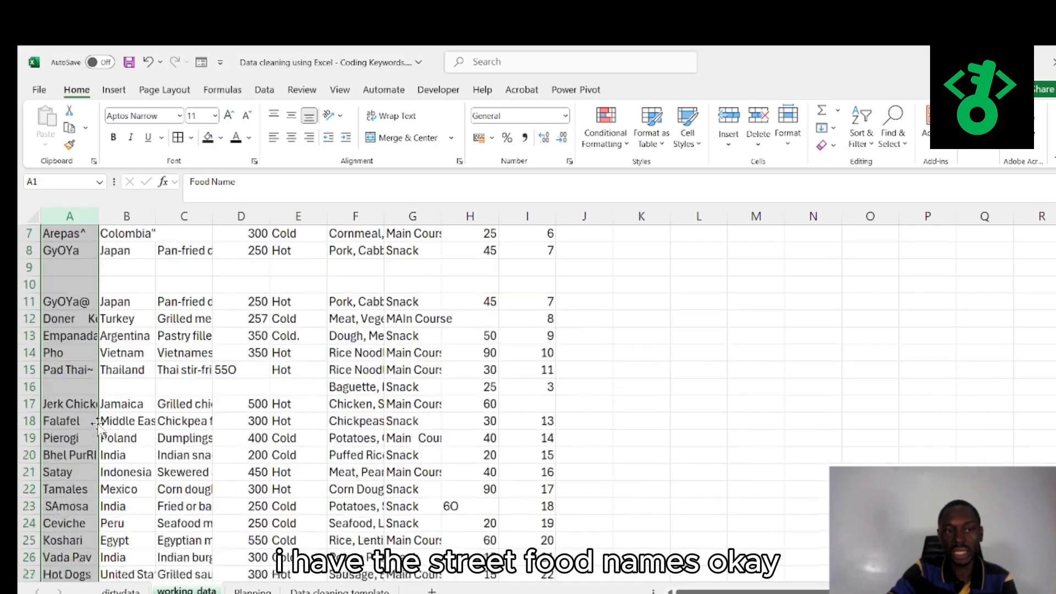
pyautogui.scroll(2, 74, 218)
pyautogui.click(129, 214)
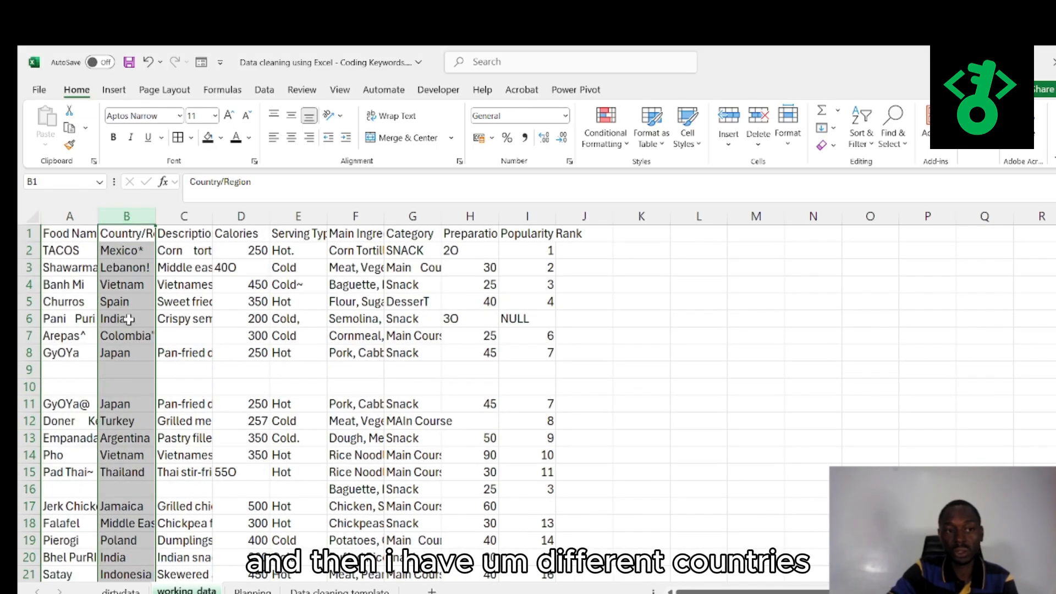
pyautogui.scroll(-3, 126, 330)
pyautogui.scroll(3, 122, 352)
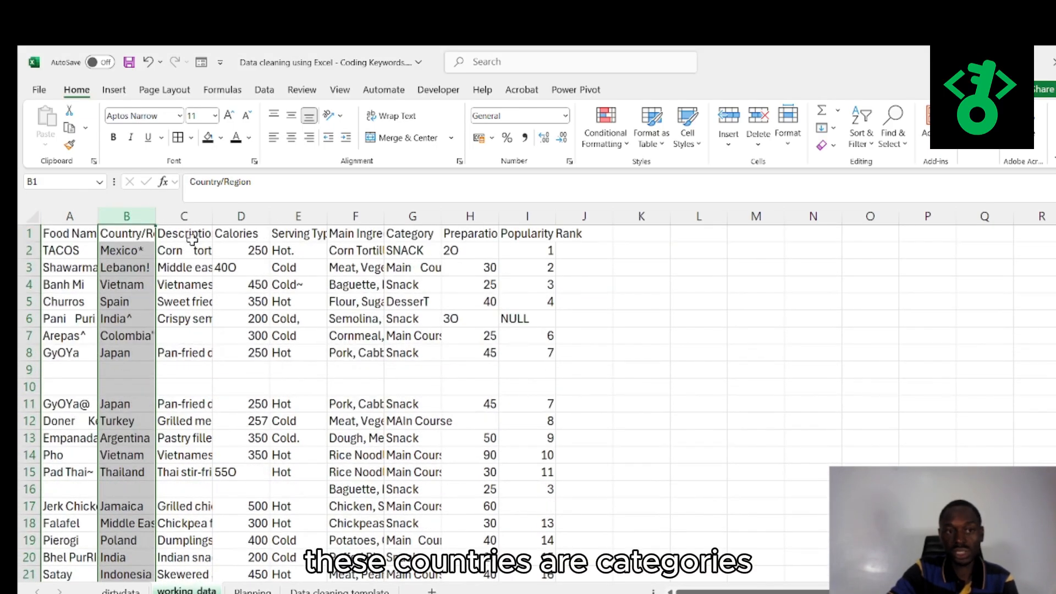
# Examine the Description to Popularity Rank columns in working_data and consider which countries, calories and categories relate to popularity
pyautogui.click(203, 215)
pyautogui.click(234, 216)
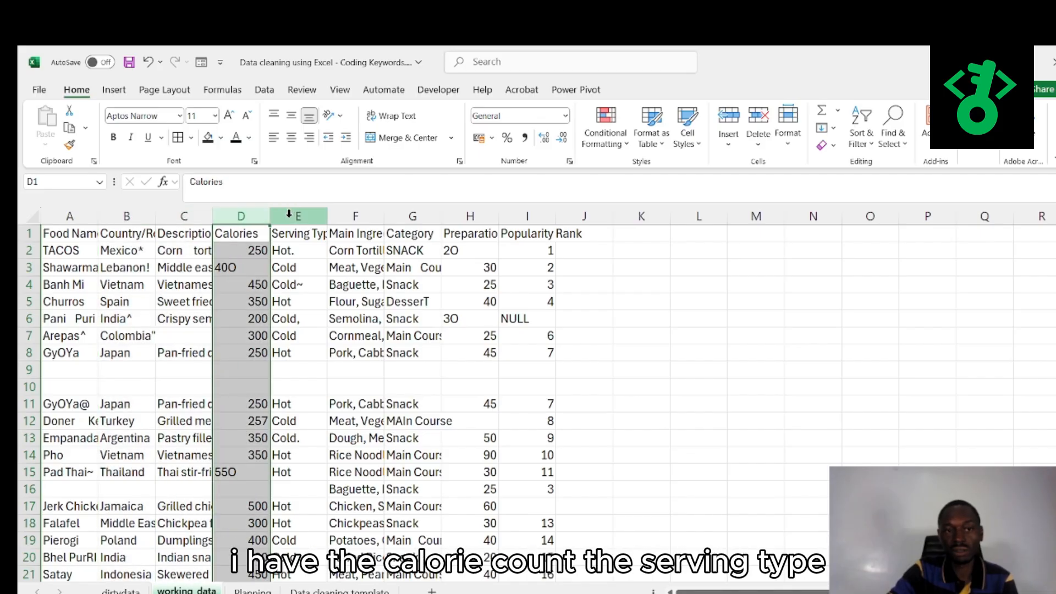
pyautogui.click(290, 214)
pyautogui.click(347, 215)
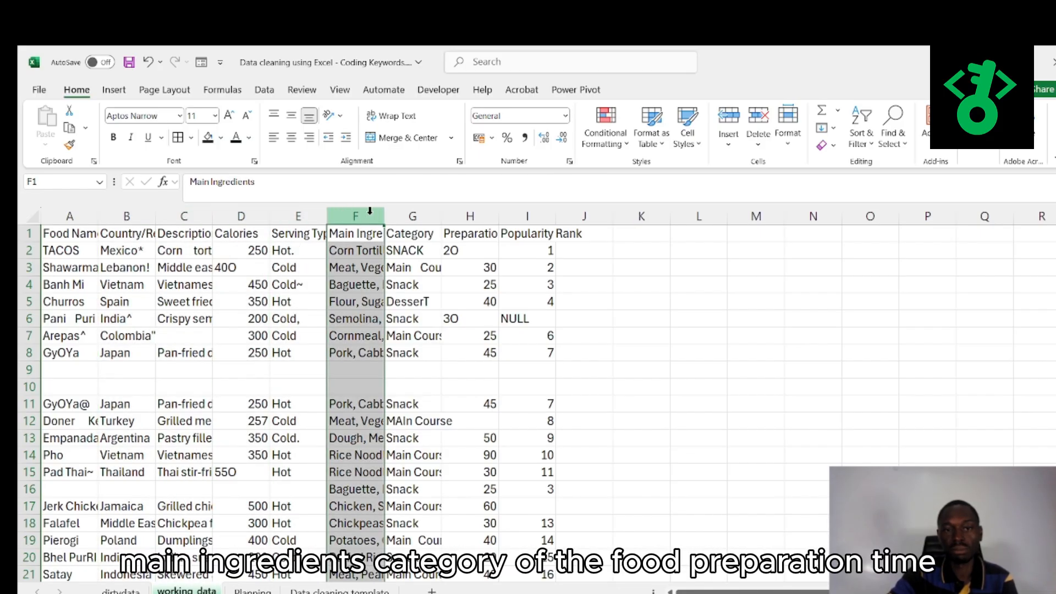
pyautogui.click(398, 213)
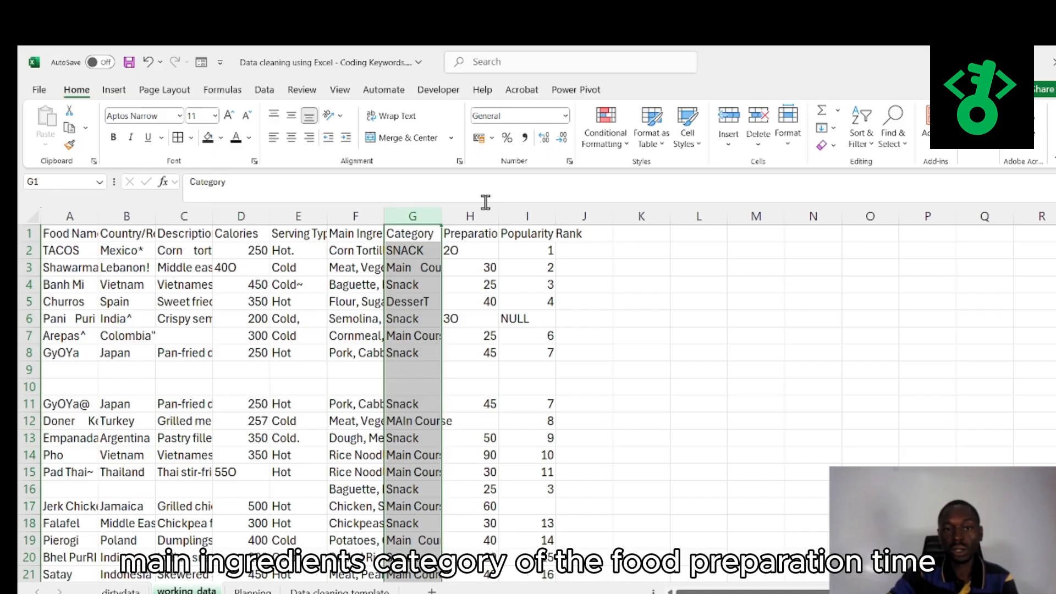
pyautogui.click(471, 213)
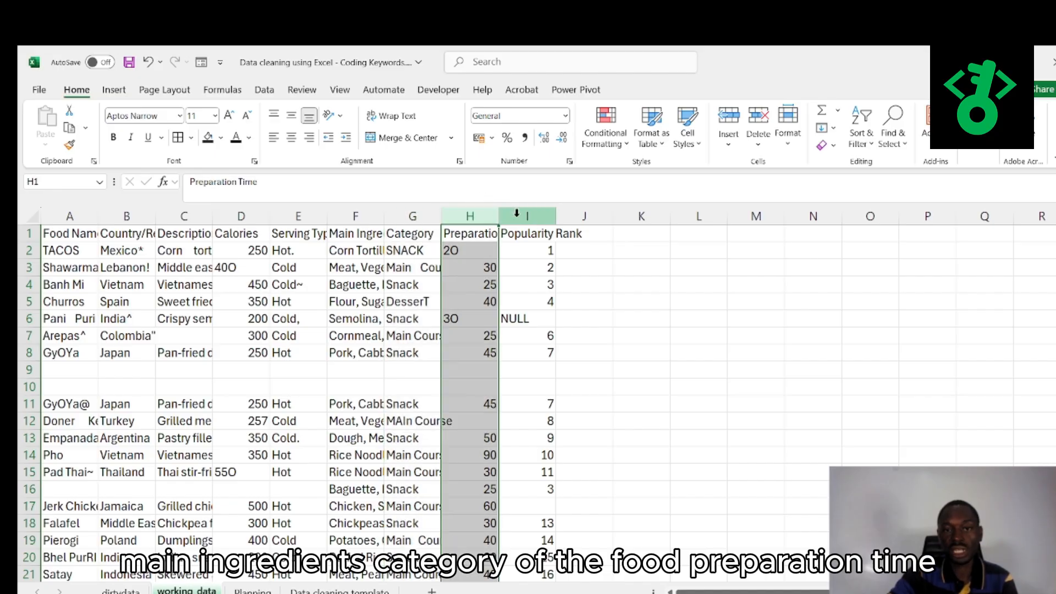
pyautogui.click(516, 215)
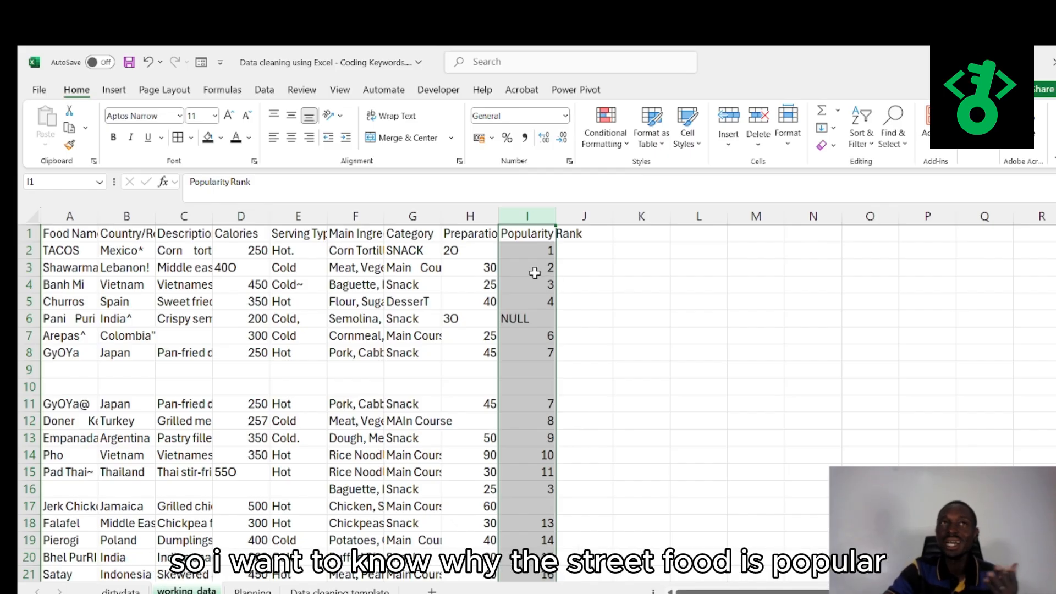
pyautogui.click(95, 287)
pyautogui.click(126, 299)
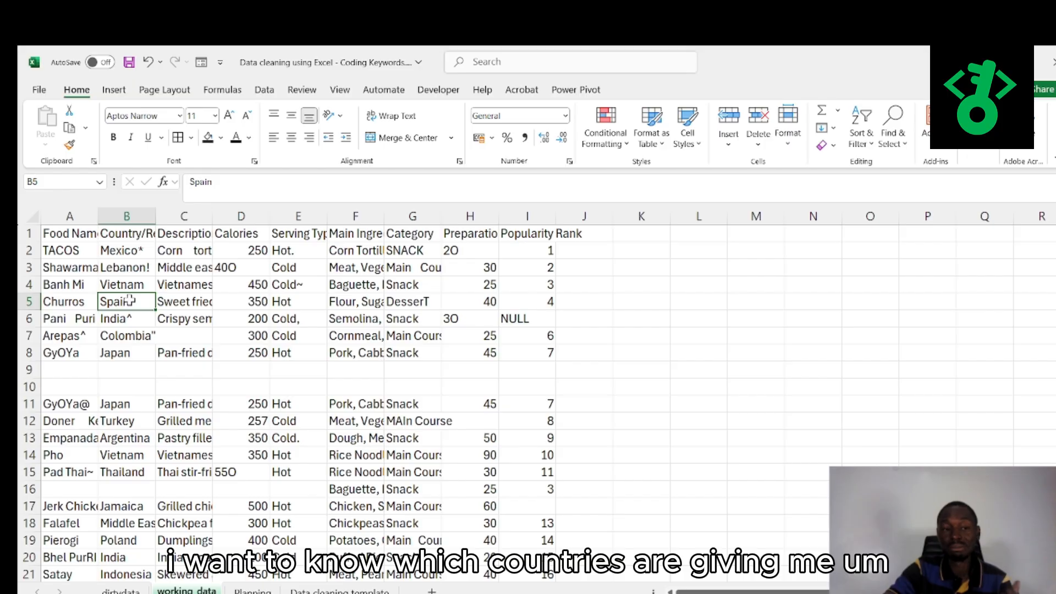
pyautogui.click(256, 304)
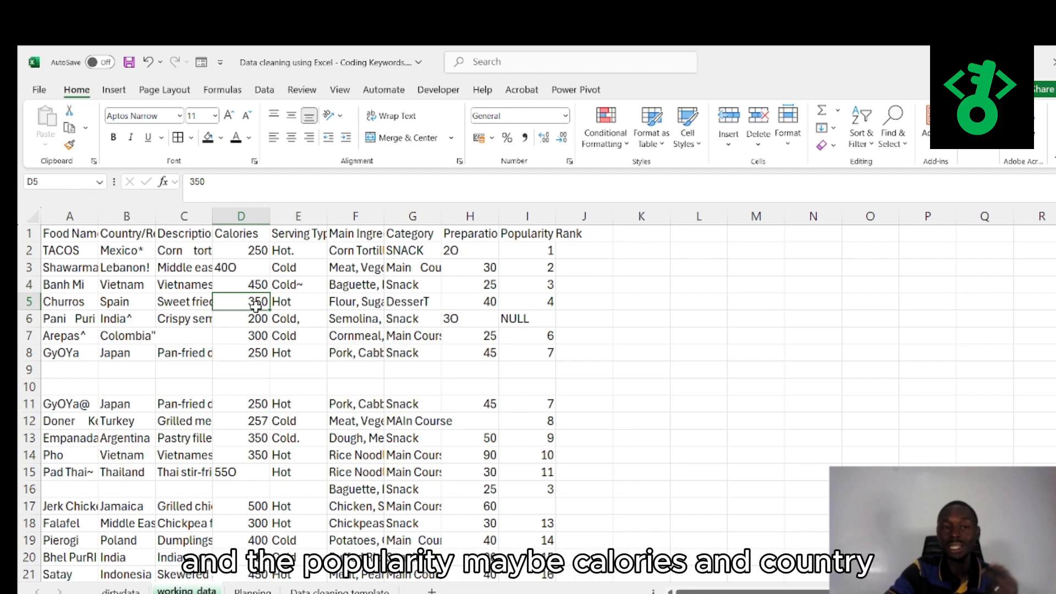
pyautogui.click(417, 285)
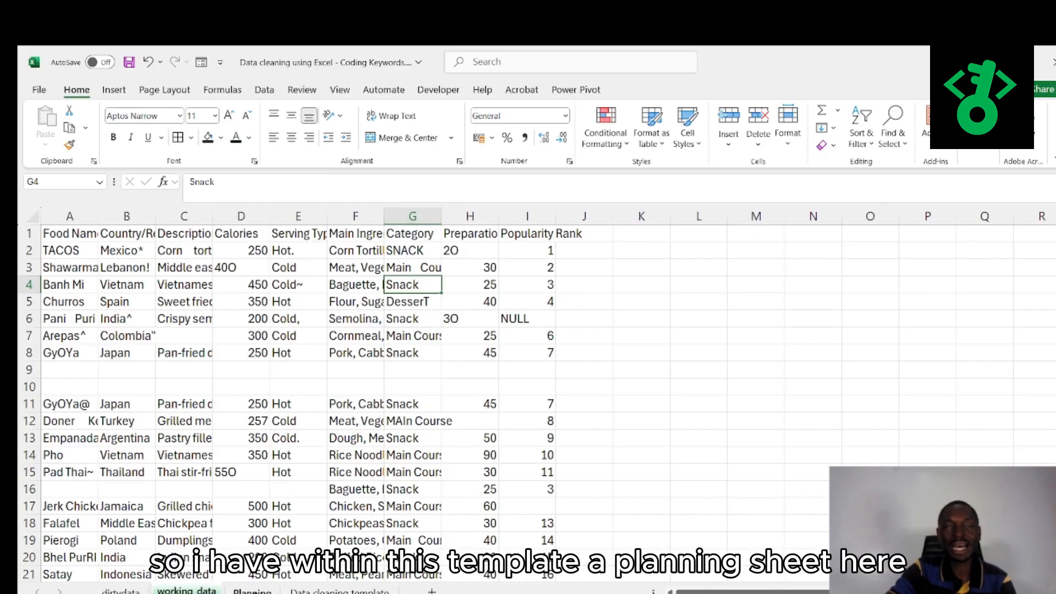
# Copy the column-by-column plan from analysis plan.txt in Notepad and paste it into B3:B11 of the Planning sheet in Excel
pyautogui.click(252, 590)
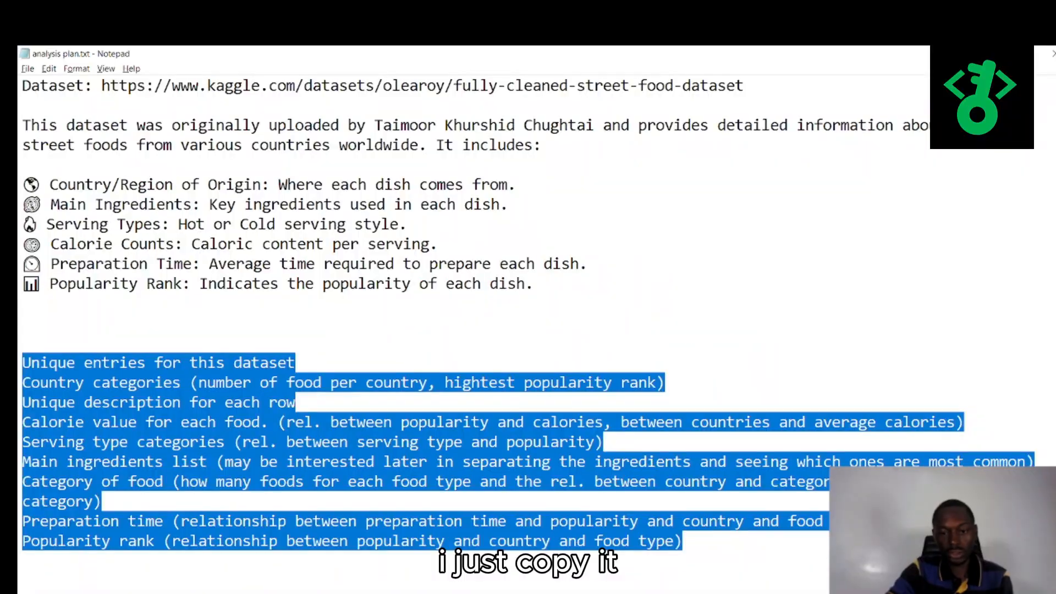
pyautogui.moveTo(512, 591)
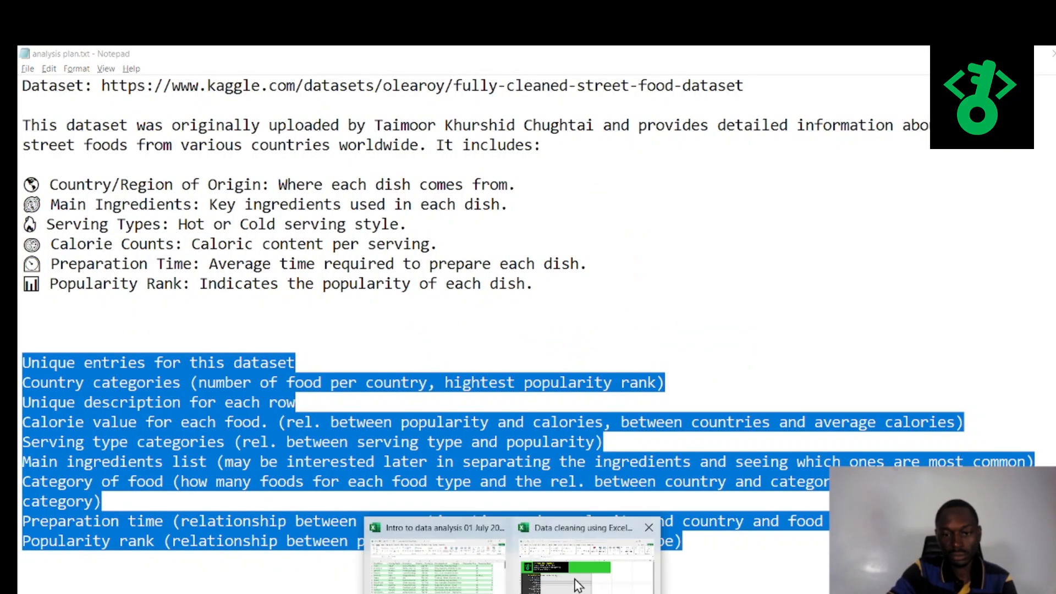
pyautogui.click(555, 586)
pyautogui.click(258, 350)
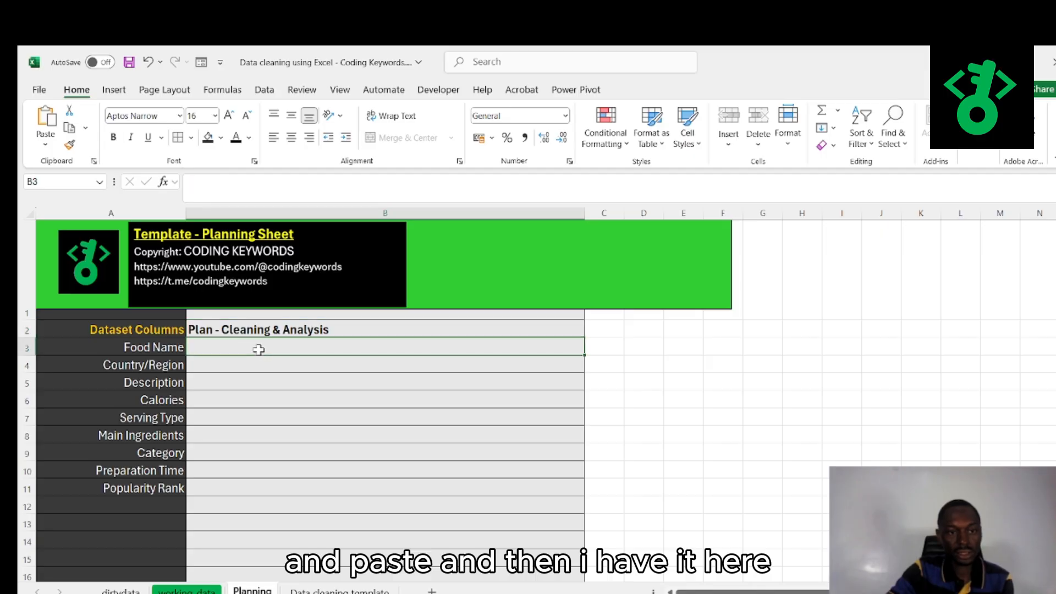
pyautogui.write('Unique entries for this dataset Country categories (number of food per country, hightest popularity rank) Unique description for each row Calorie value for each food. (rel. between popularity and calories, between countries and average calories) Serving type categories (rel. between serving type and popularity) Main ingredients list (may be interested later in separating the ingredients and seeing which ones are most common) Category of food (how many foods for each food type and the rel. between country and category and popularity and category) Preparation time (relationship between preparation time and popularity and country and food category) Popularity rank (relationship between popularity and country and food type)')
pyautogui.click(385, 523)
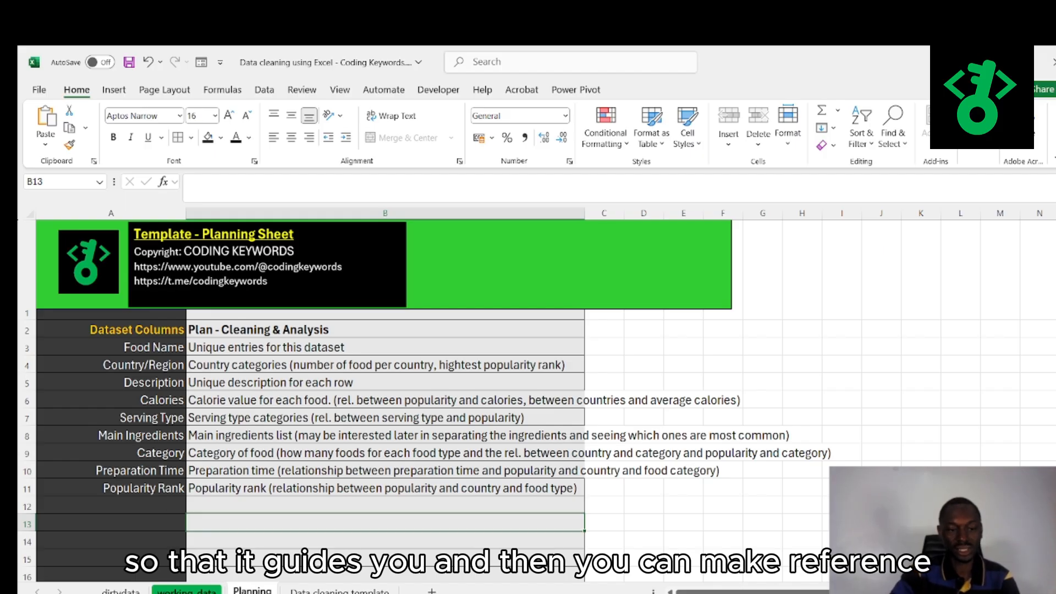
# Choose data cleaning step 2, the second inspection of the dataset, in the Data cleaning template sheet
pyautogui.click(187, 591)
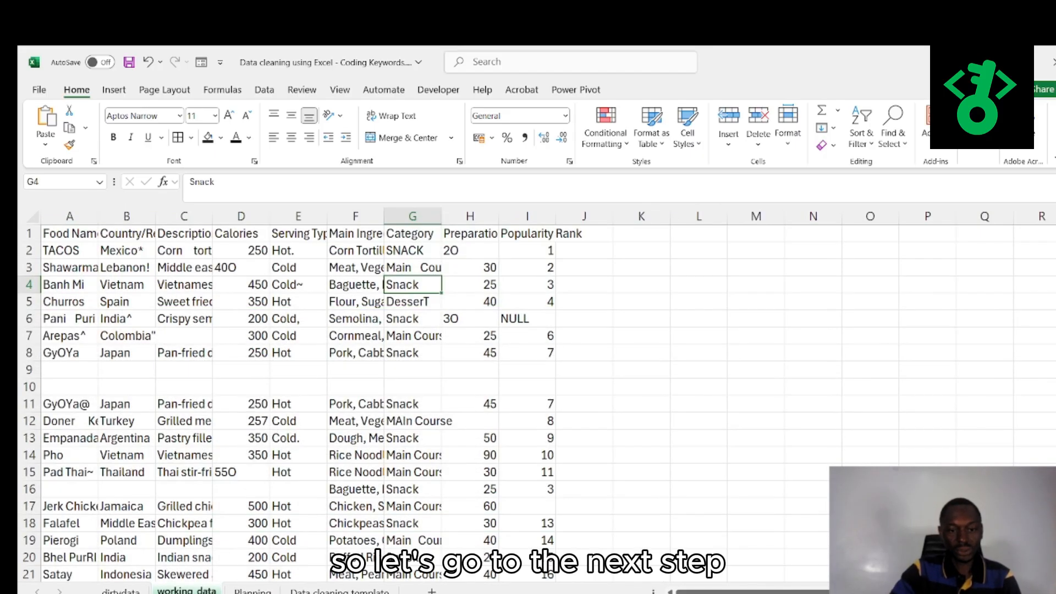
pyautogui.click(308, 591)
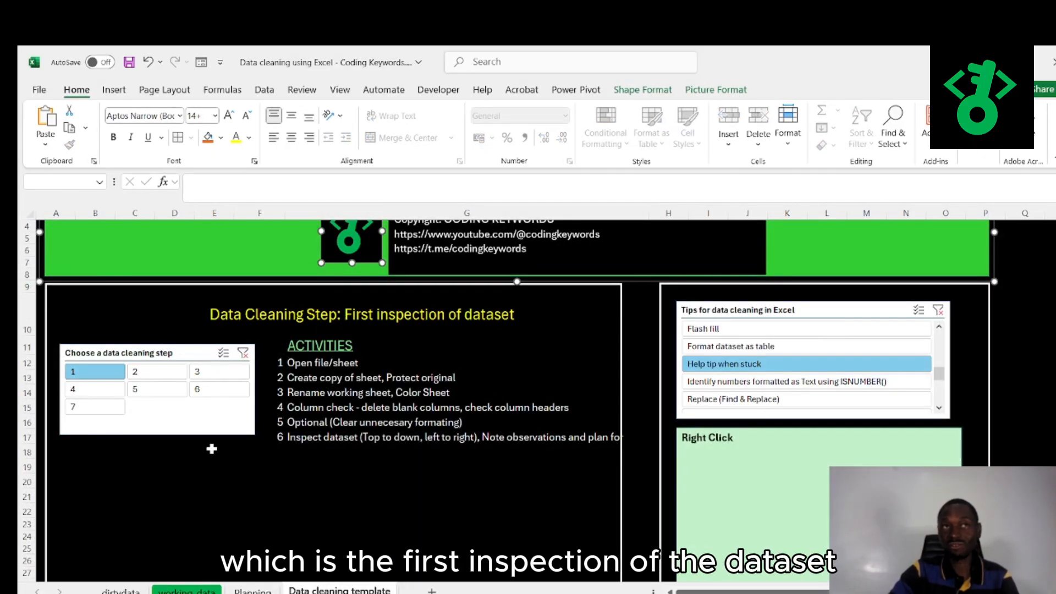
pyautogui.click(153, 380)
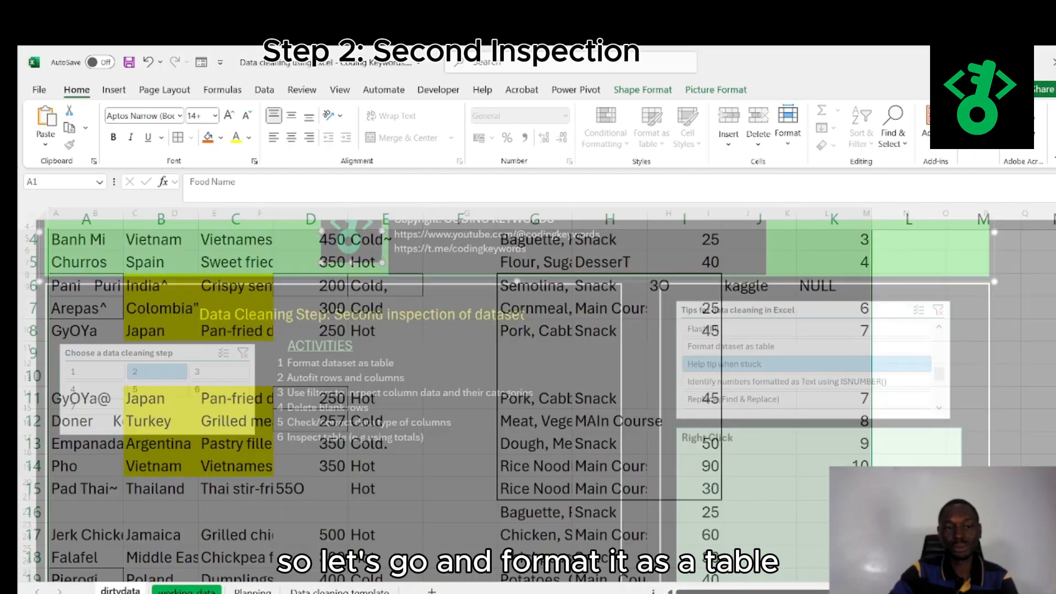
pyautogui.scroll(3, 185, 474)
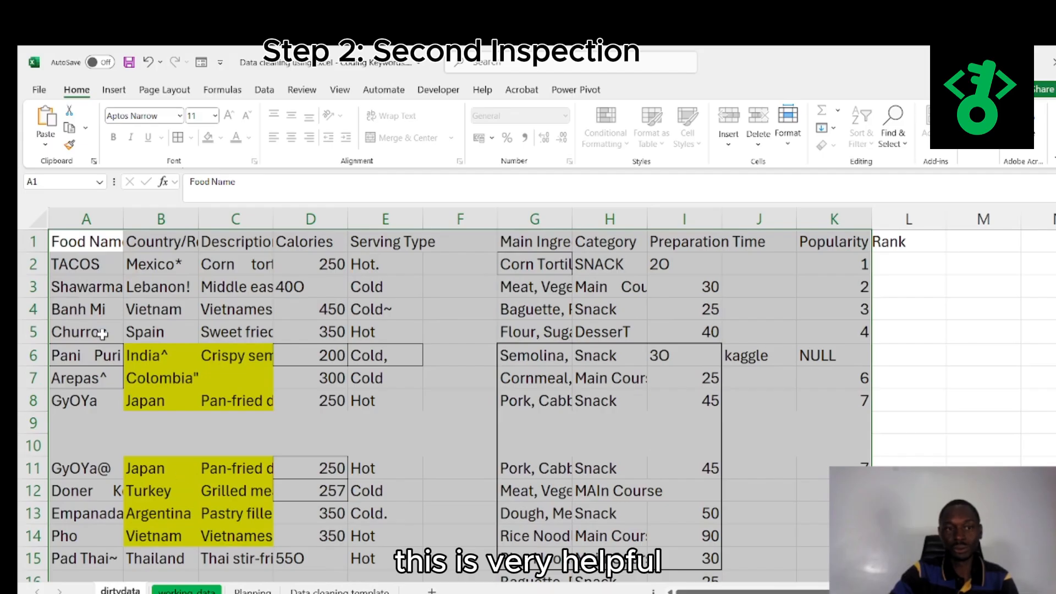
pyautogui.moveTo(83, 242); pyautogui.dragTo(719, 399)
pyautogui.click(909, 536)
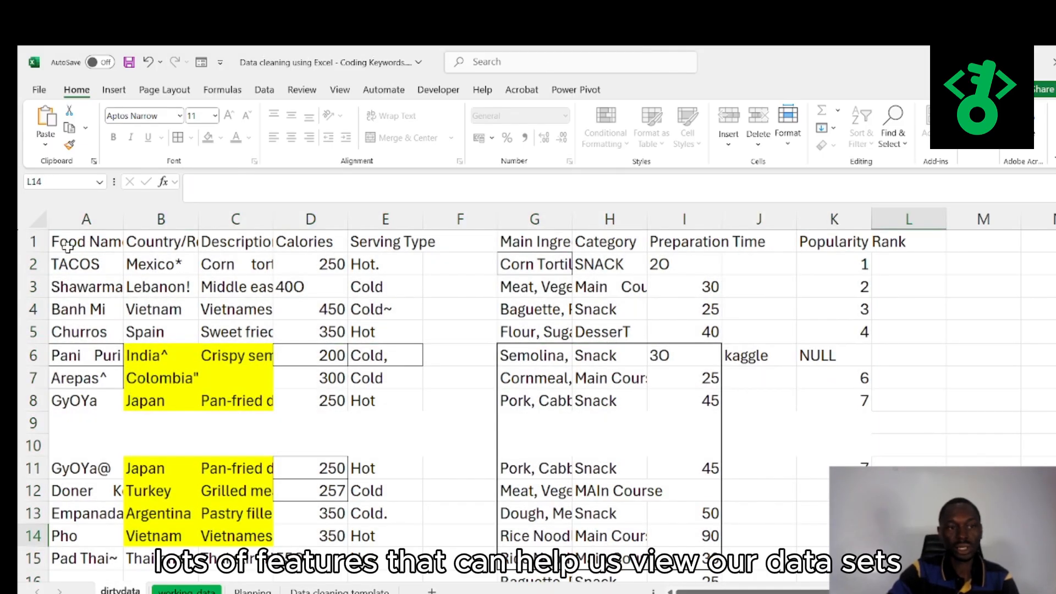
pyautogui.moveTo(66, 248); pyautogui.dragTo(853, 537)
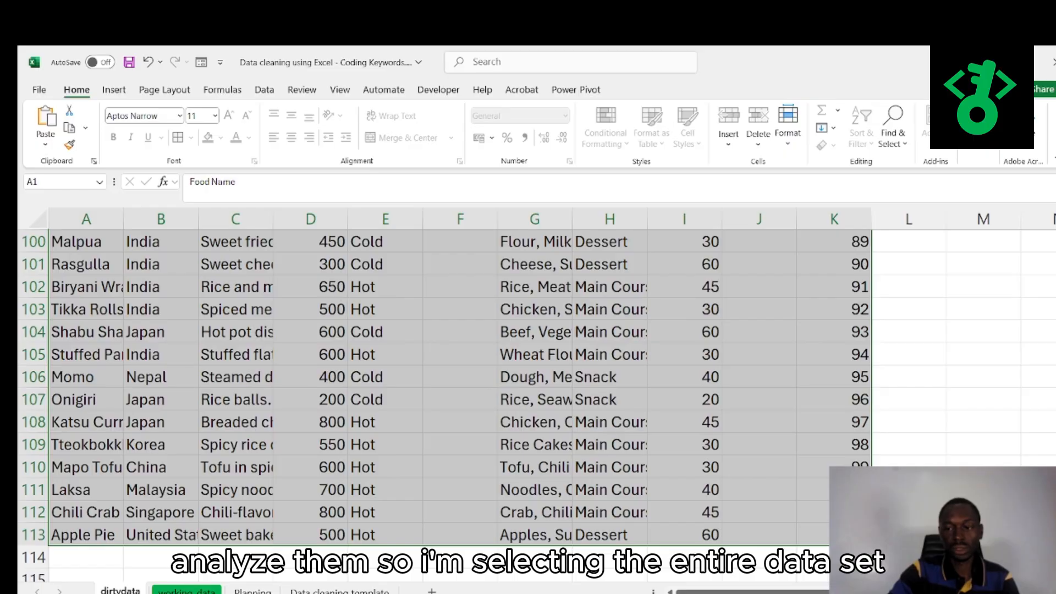
# Format A1:I113 of working_data as a table with headers, using a light style with a dark blue header row
pyautogui.scroll(20, 440, 385)
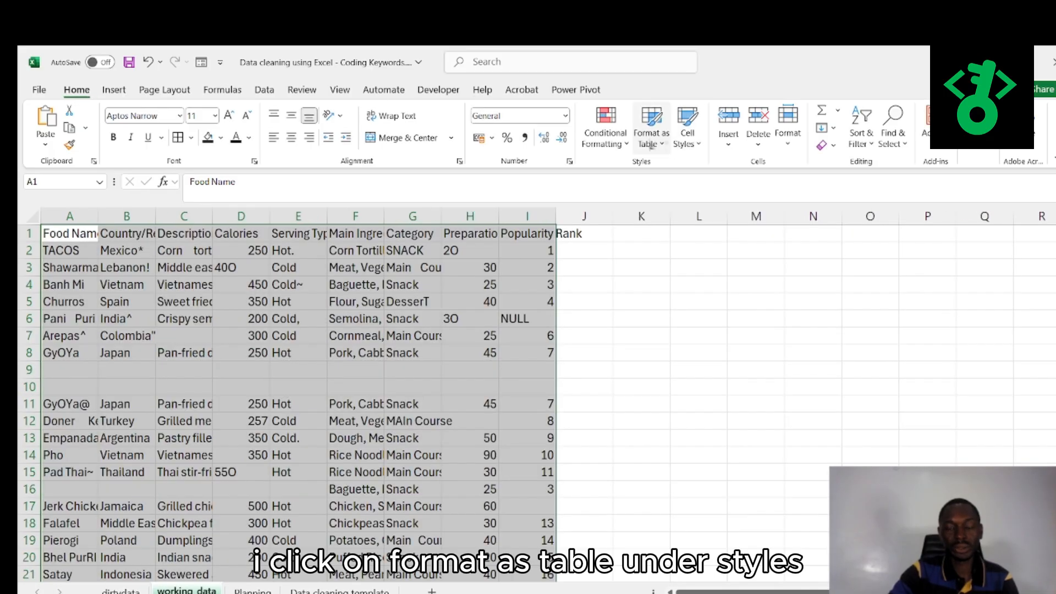
pyautogui.click(650, 144)
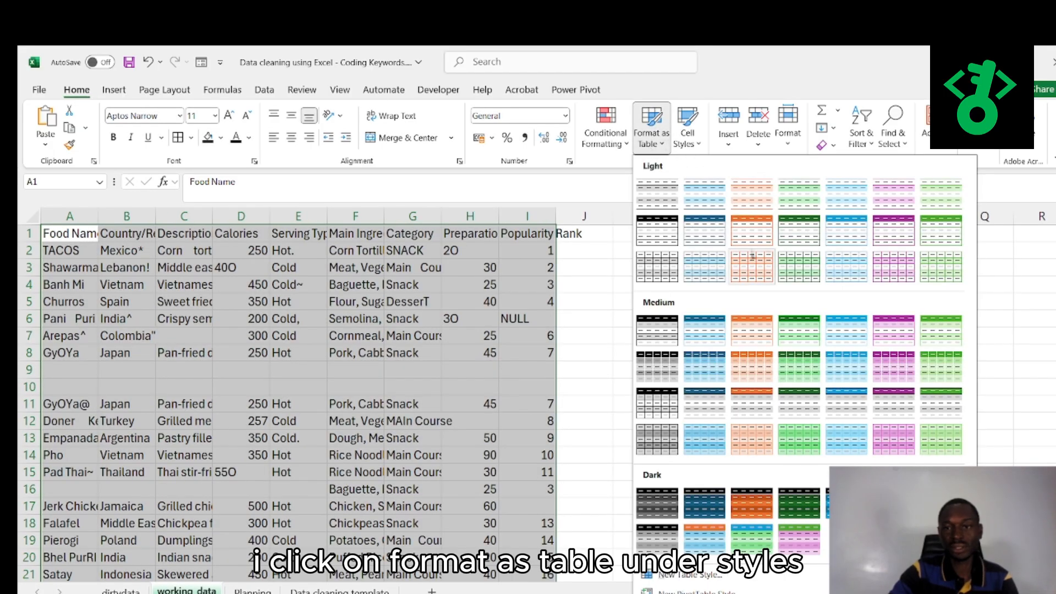
pyautogui.click(711, 230)
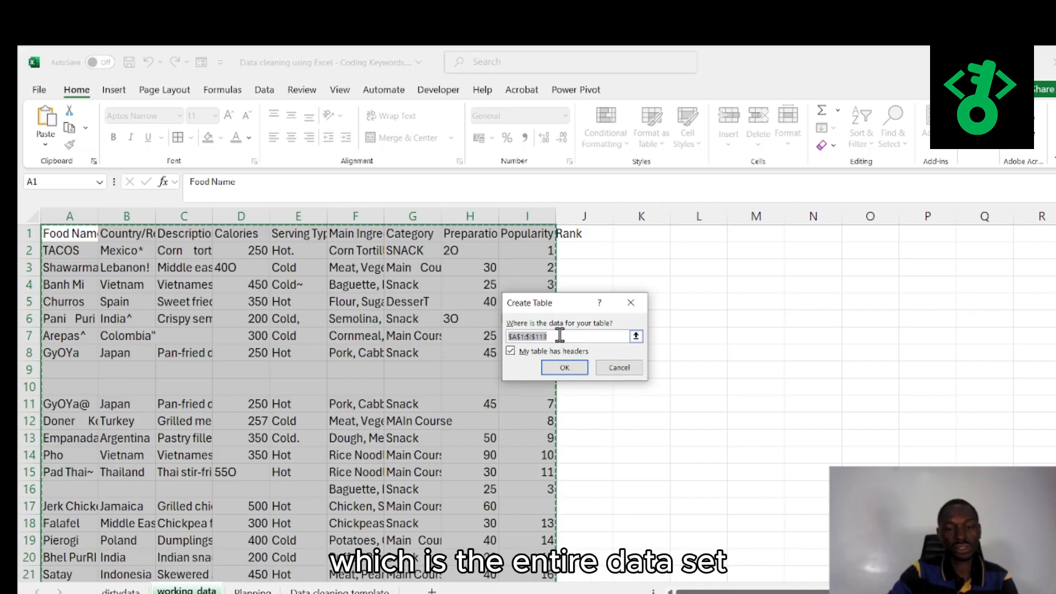
pyautogui.click(513, 353)
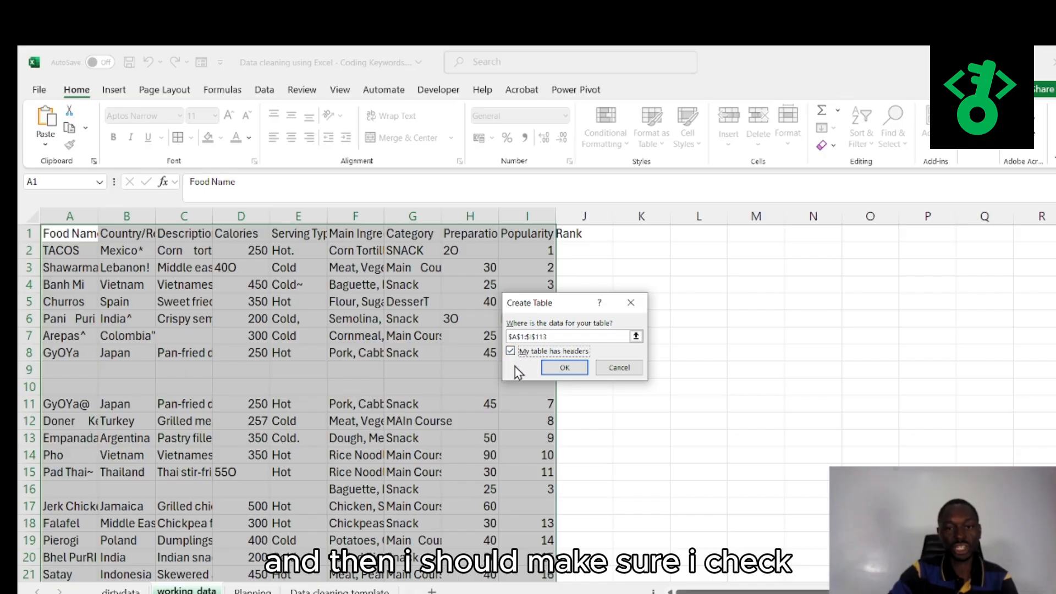
pyautogui.click(564, 368)
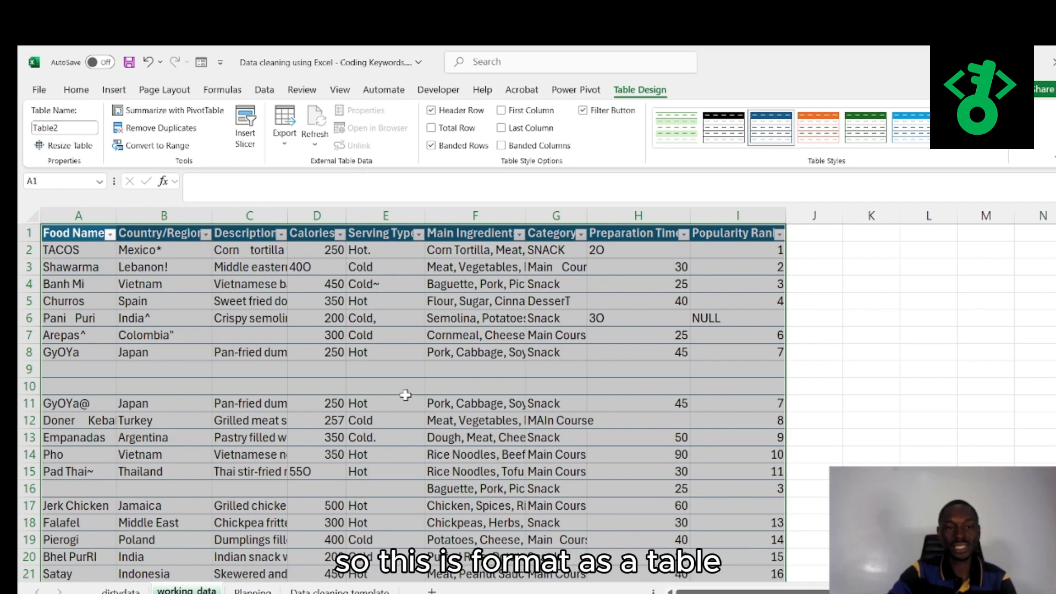
pyautogui.click(385, 369)
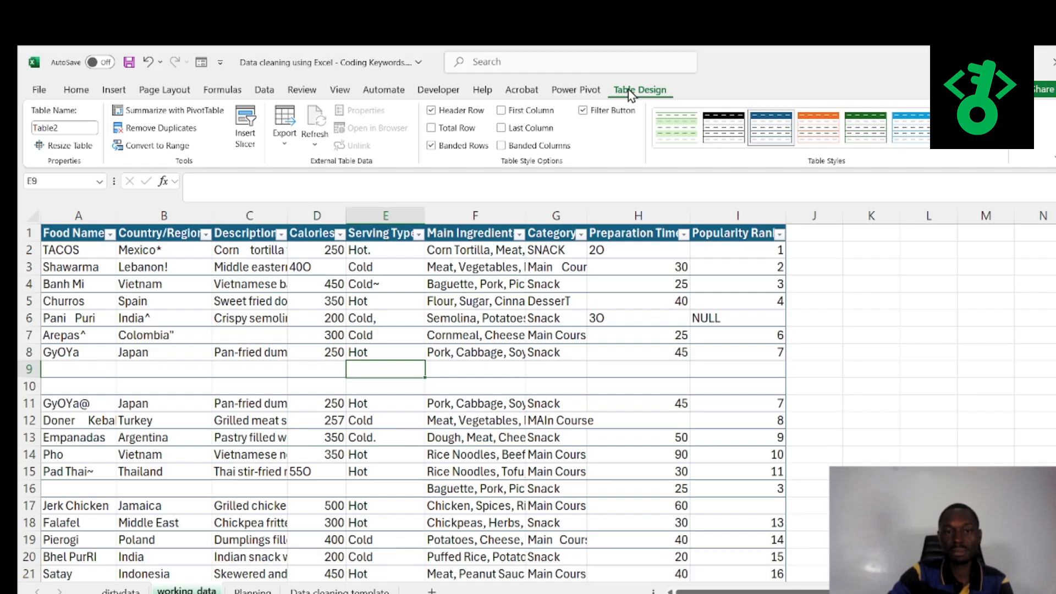
pyautogui.click(284, 330)
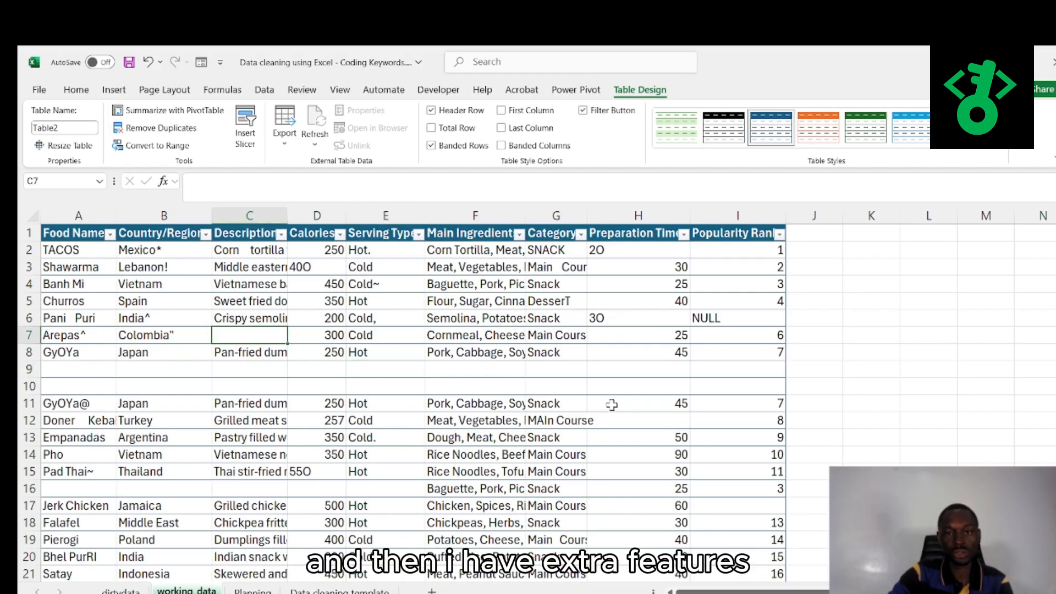
# Add a total row at the end of the table and view the summary functions offered for Popularity Rank
pyautogui.scroll(-20, 612, 405)
pyautogui.scroll(13, 609, 396)
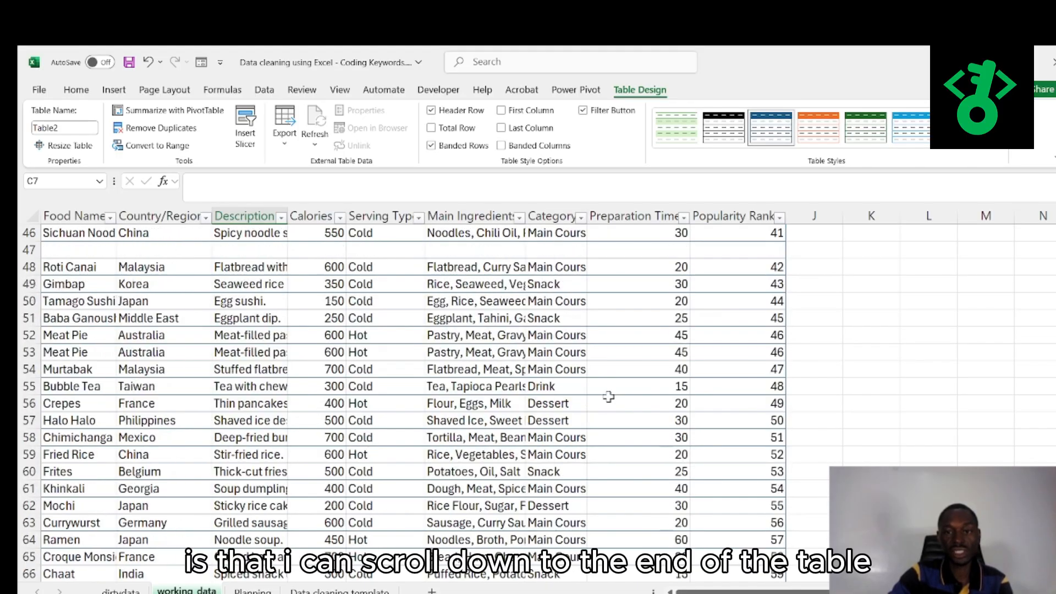
pyautogui.scroll(-20, 608, 396)
pyautogui.scroll(3, 616, 391)
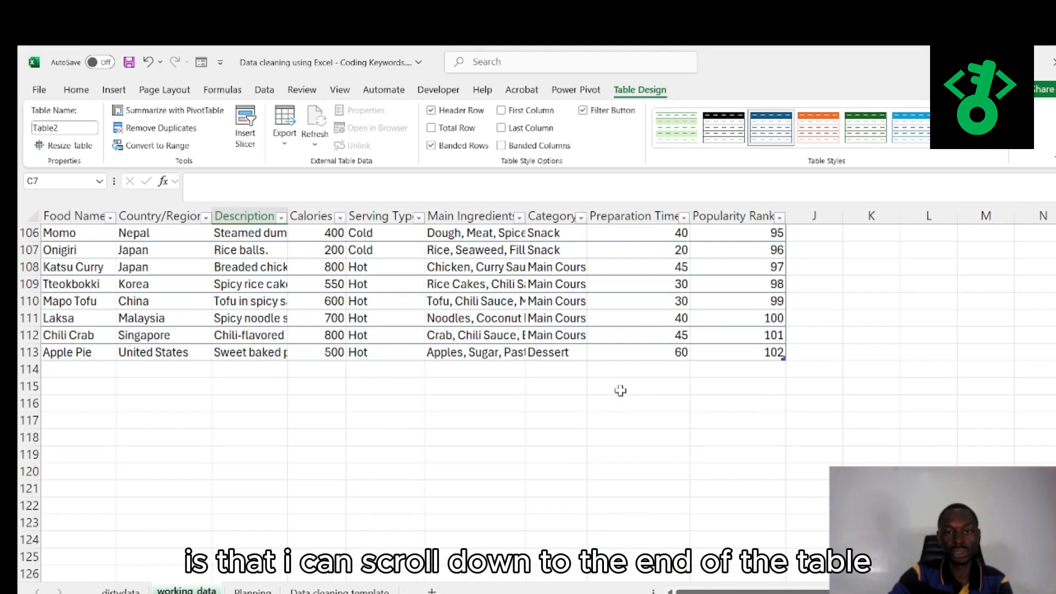
pyautogui.click(433, 129)
pyautogui.click(760, 367)
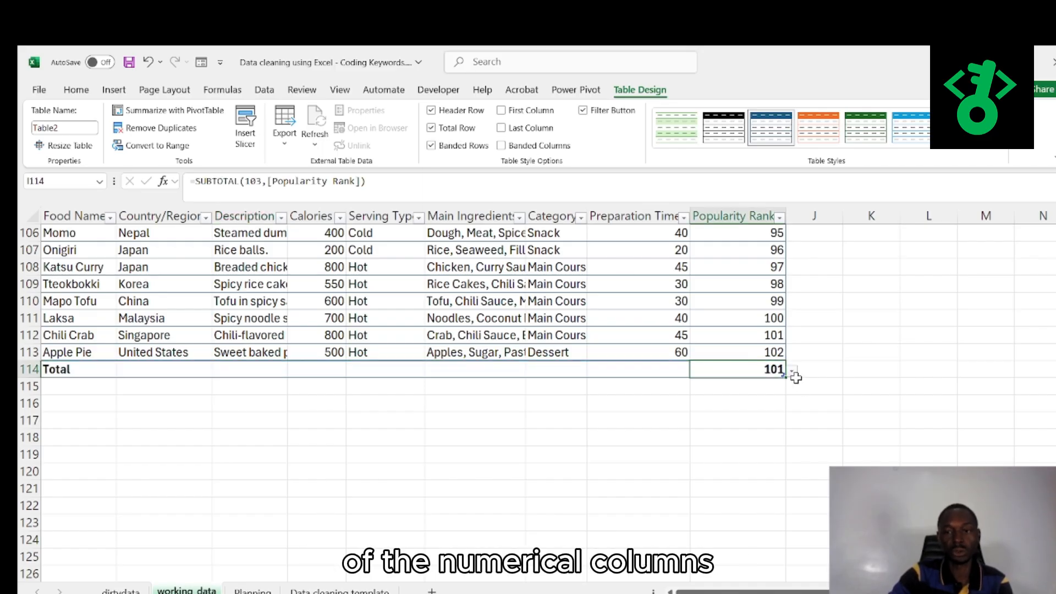
pyautogui.click(793, 373)
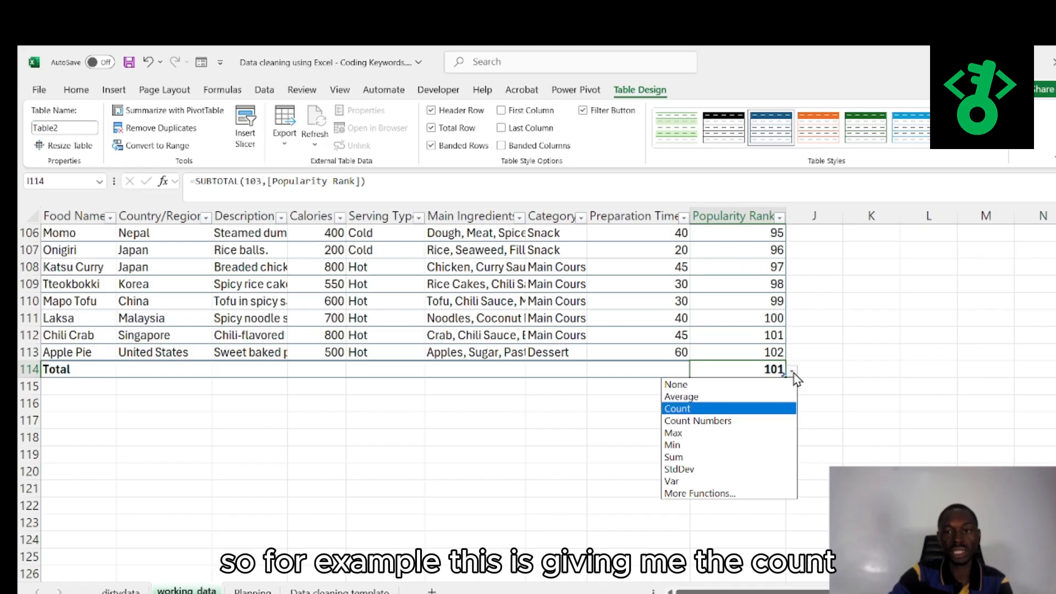
pyautogui.click(794, 374)
# Try Average as the Preparation Time function in the total row and set it to Max
pyautogui.click(656, 372)
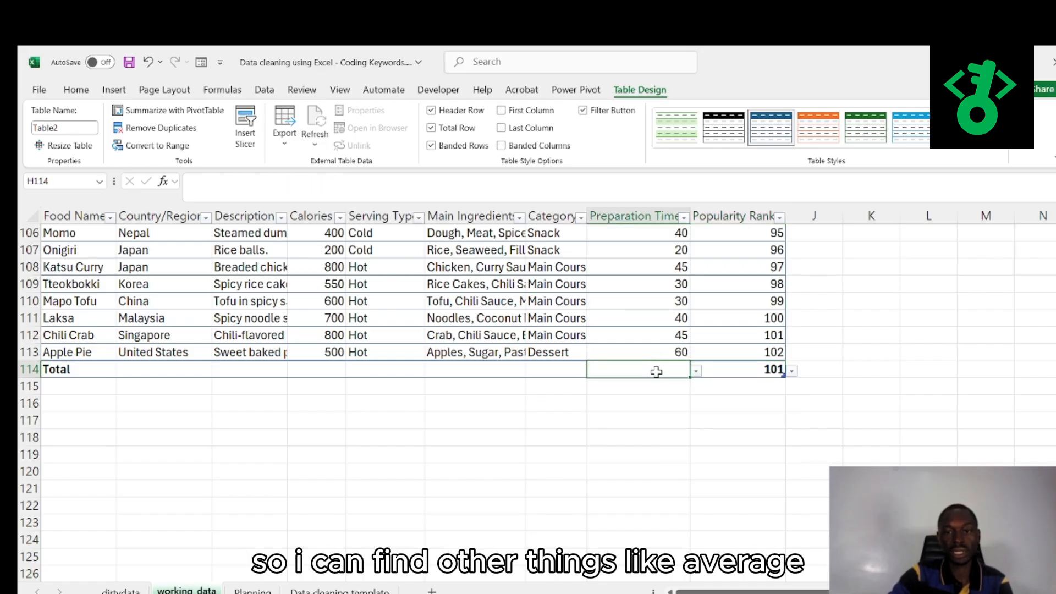
pyautogui.click(697, 373)
pyautogui.click(608, 397)
pyautogui.click(696, 374)
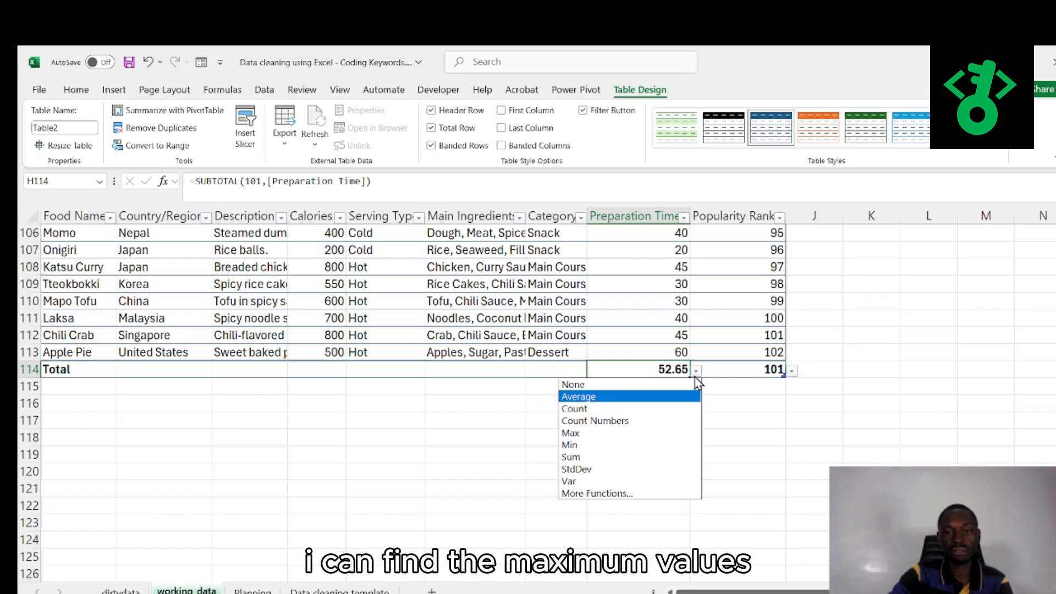
pyautogui.click(622, 436)
# Set the Calories cell in the total row to Sum
pyautogui.click(329, 372)
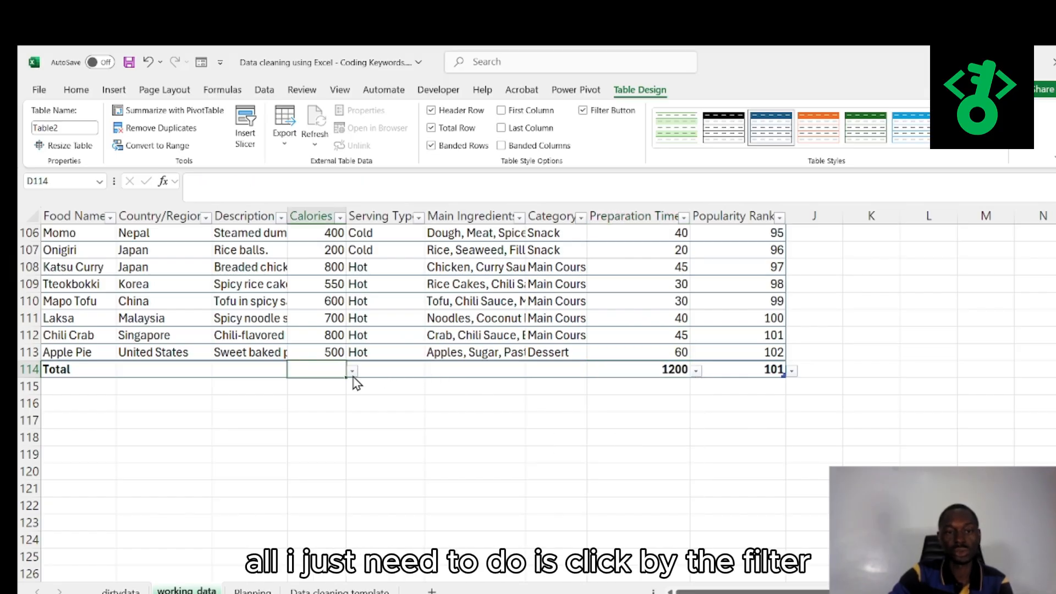
pyautogui.click(354, 375)
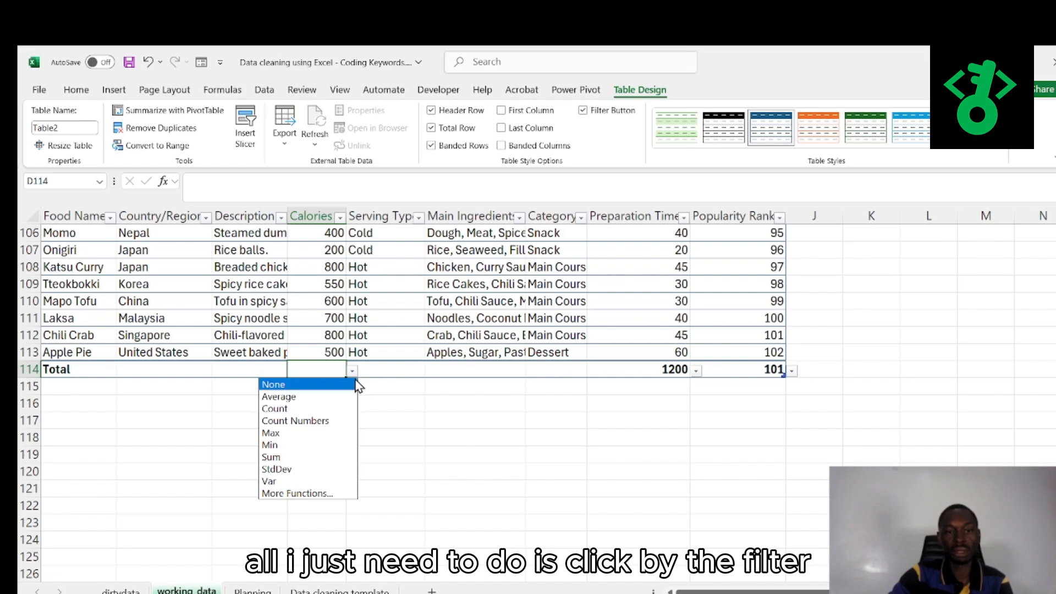
pyautogui.click(310, 466)
pyautogui.click(385, 454)
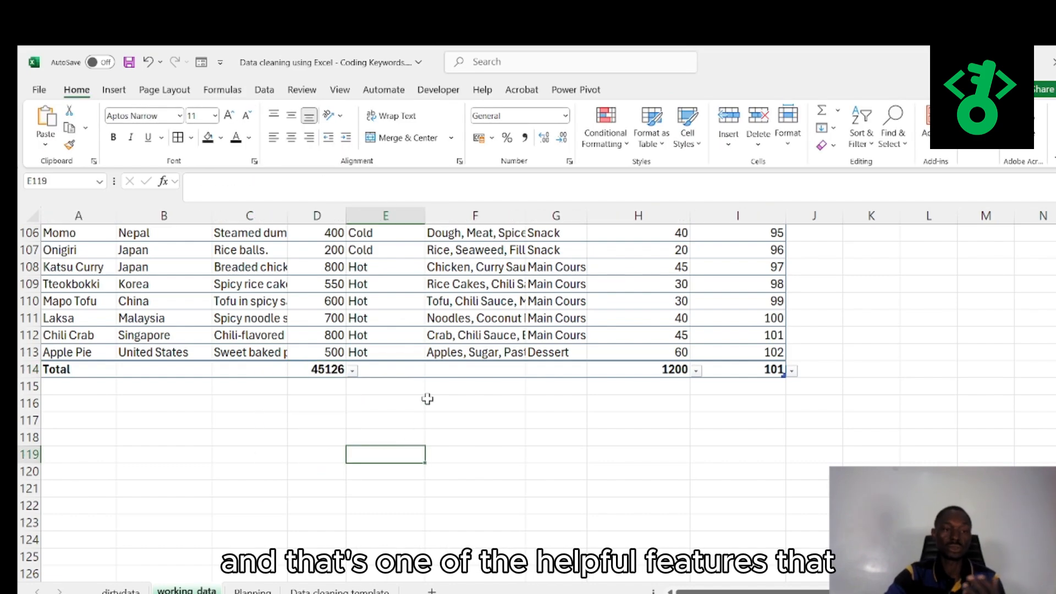
# Change the table style to the light one with a solid dark blue header and thin blue row lines
pyautogui.scroll(20, 507, 408)
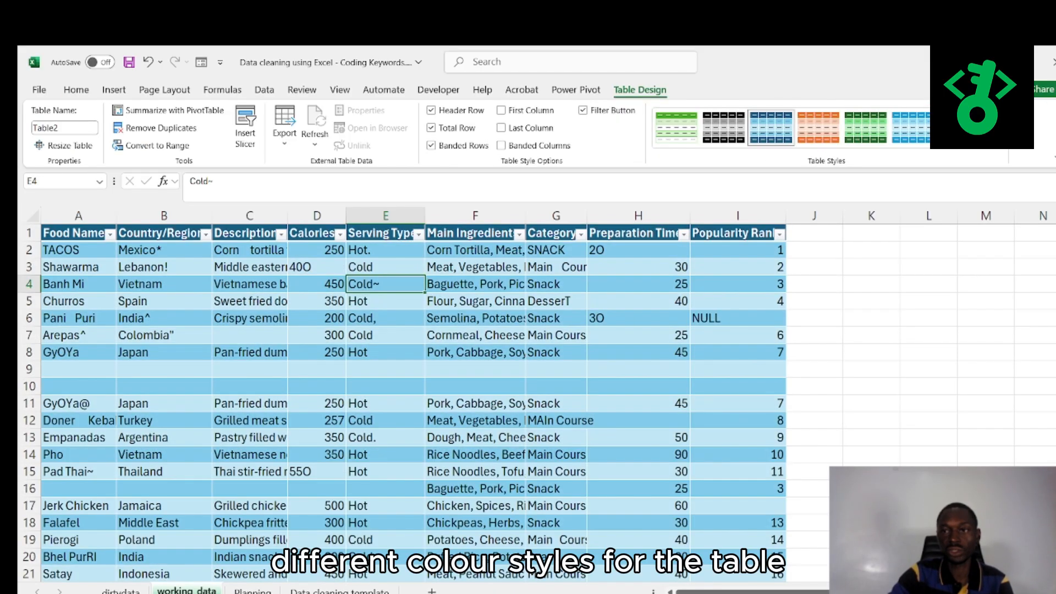
pyautogui.click(996, 141)
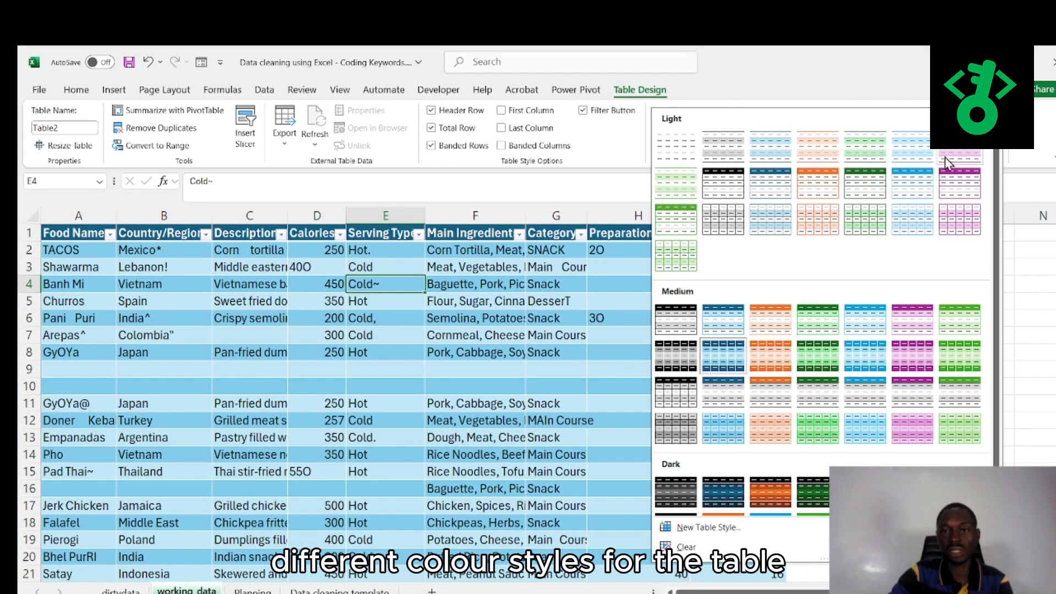
pyautogui.click(770, 186)
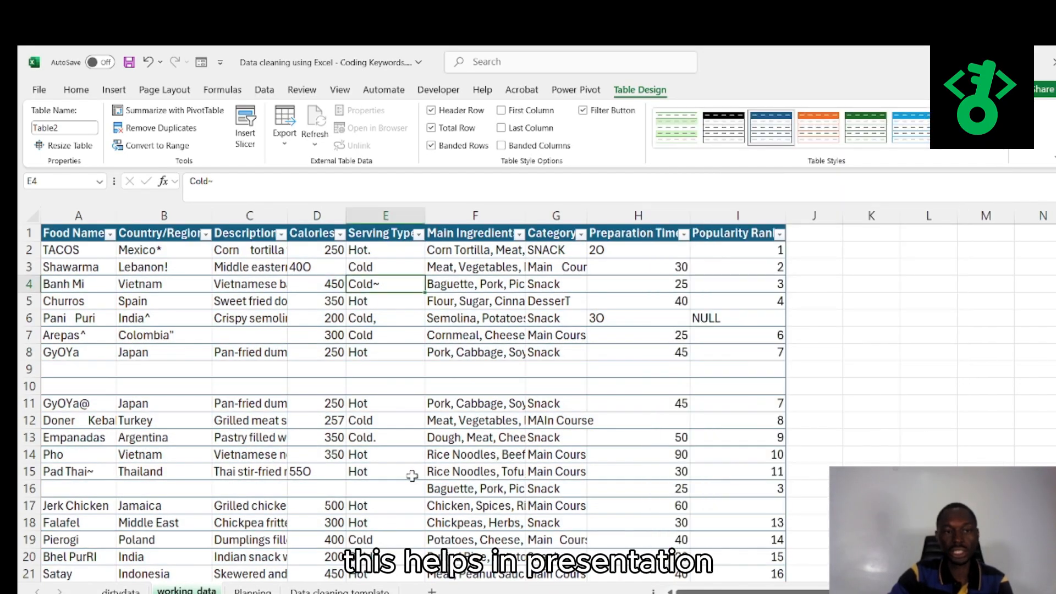
pyautogui.click(360, 471)
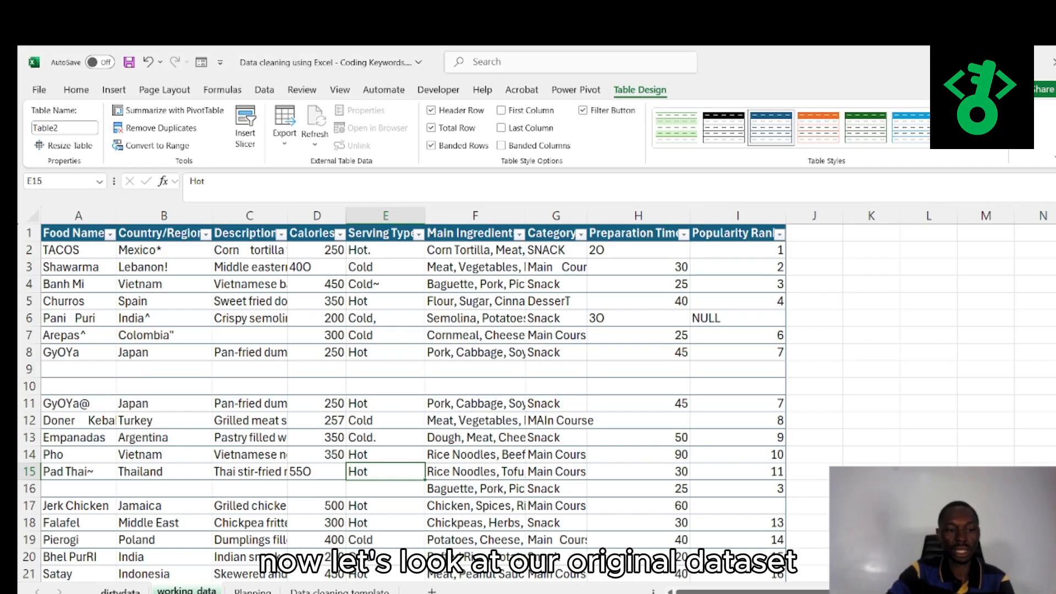
# Compare the dirtydata sheet with the working_data table and recheck the second inspection activities in the Data cleaning template sheet
pyautogui.click(120, 591)
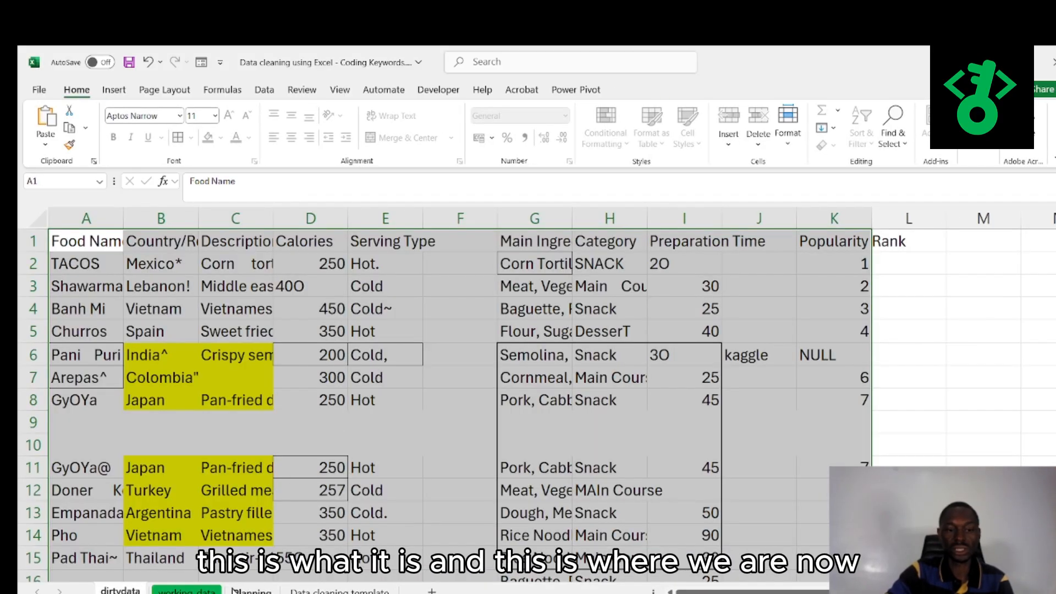
pyautogui.click(187, 591)
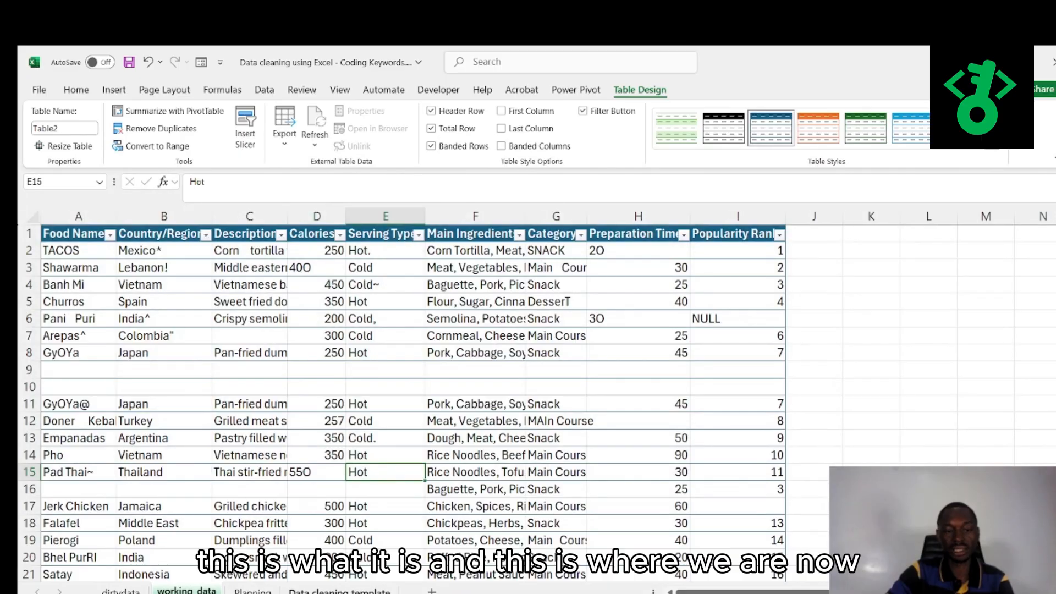
pyautogui.click(309, 592)
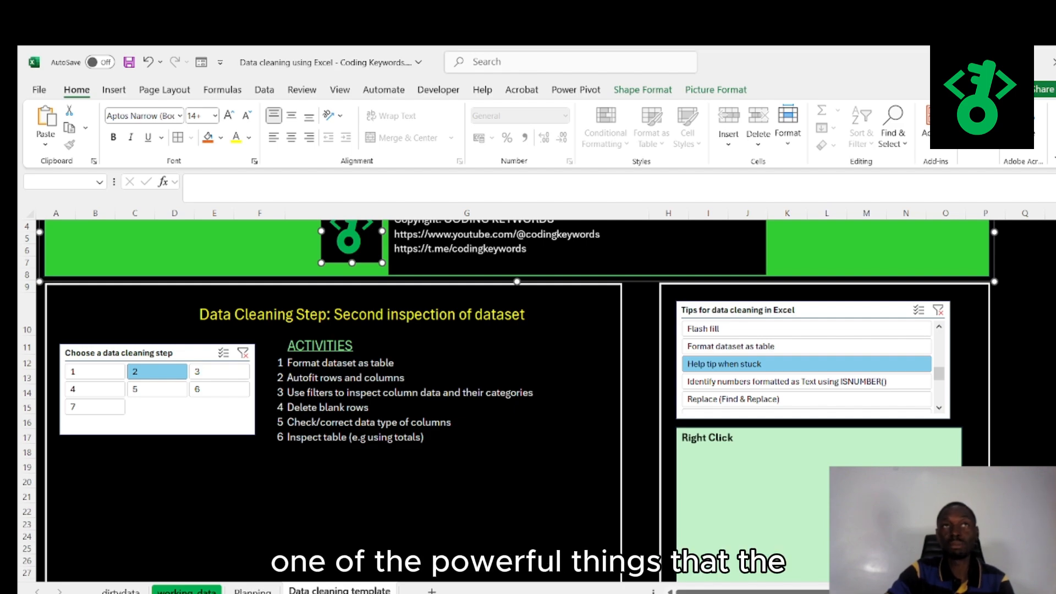
pyautogui.click(187, 591)
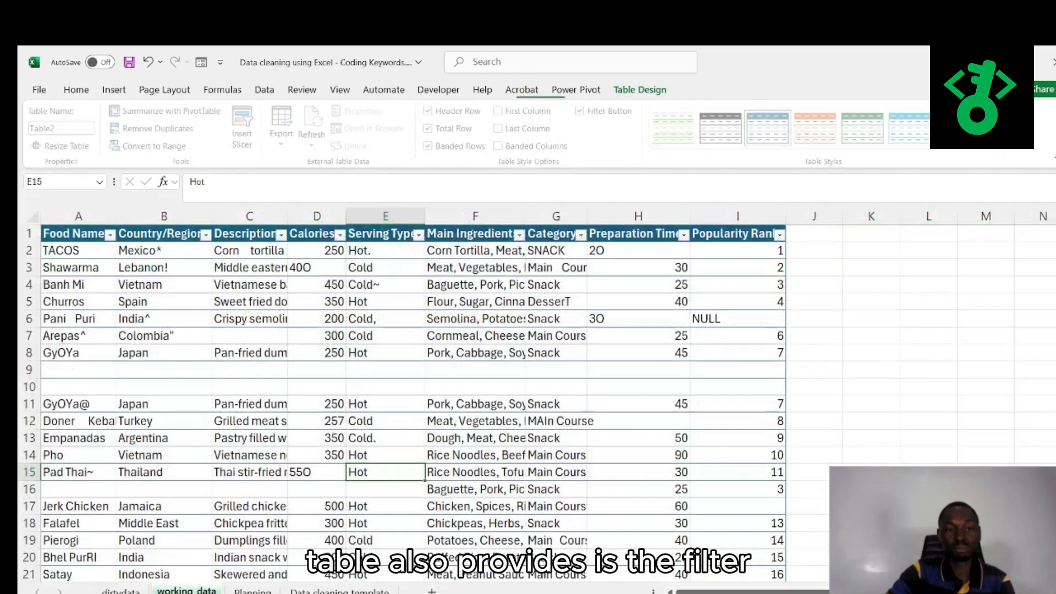
# Inspect the values in the Food Name column's filter list for inconsistencies and blanks, leaving everything selected
pyautogui.click(111, 234)
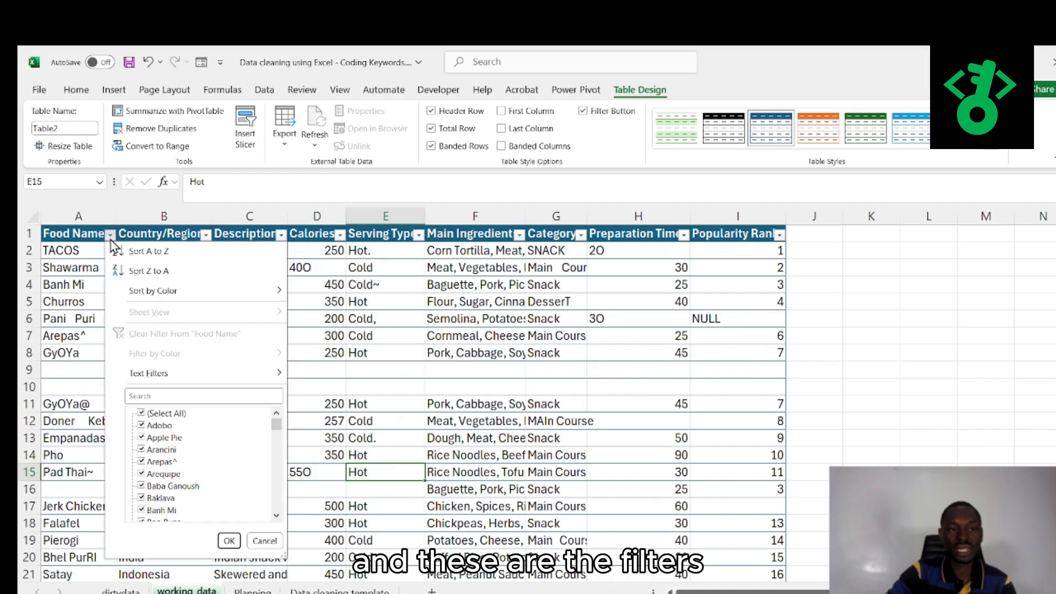
pyautogui.click(110, 235)
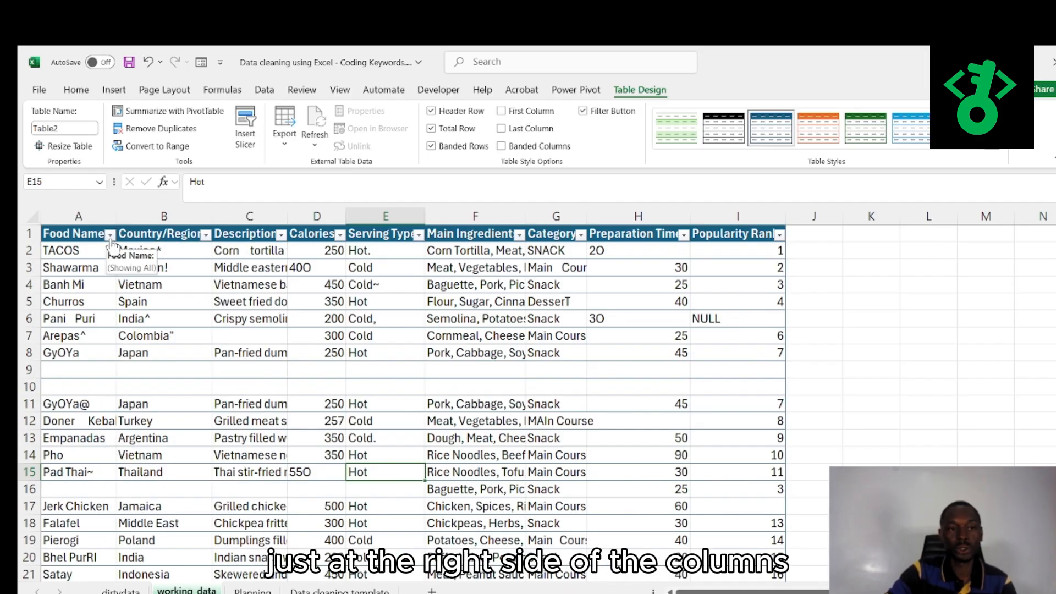
pyautogui.click(110, 234)
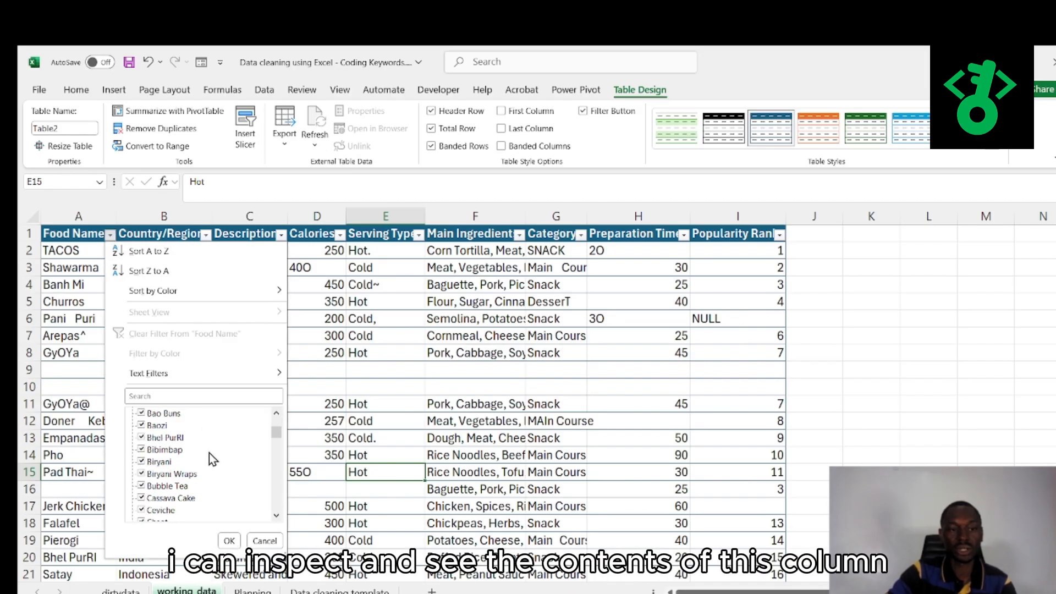
pyautogui.scroll(-10, 209, 453)
pyautogui.scroll(15, 207, 451)
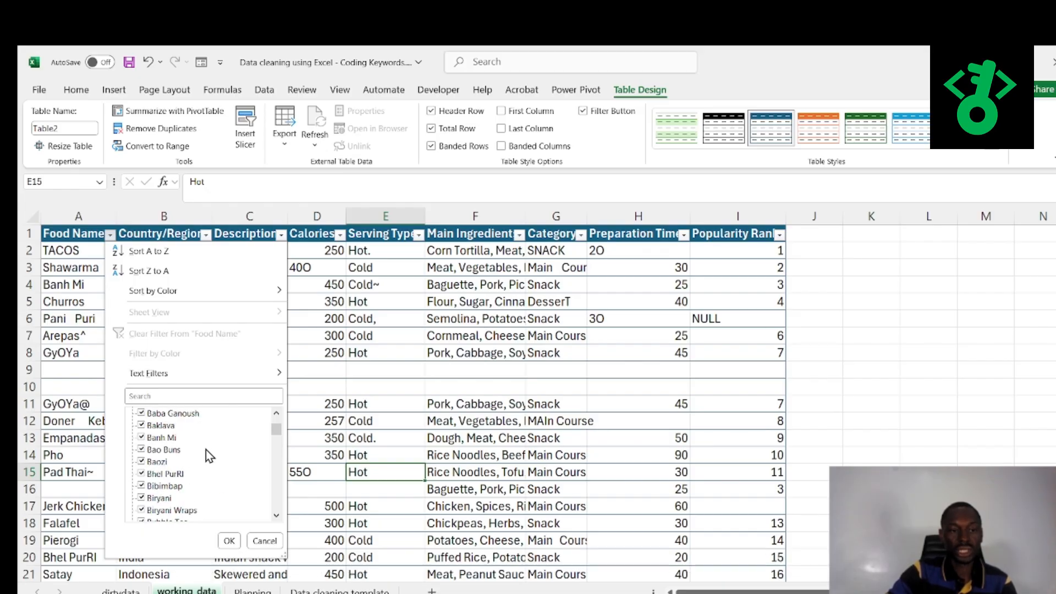
pyautogui.scroll(2, 205, 450)
pyautogui.moveTo(278, 428); pyautogui.dragTo(268, 527)
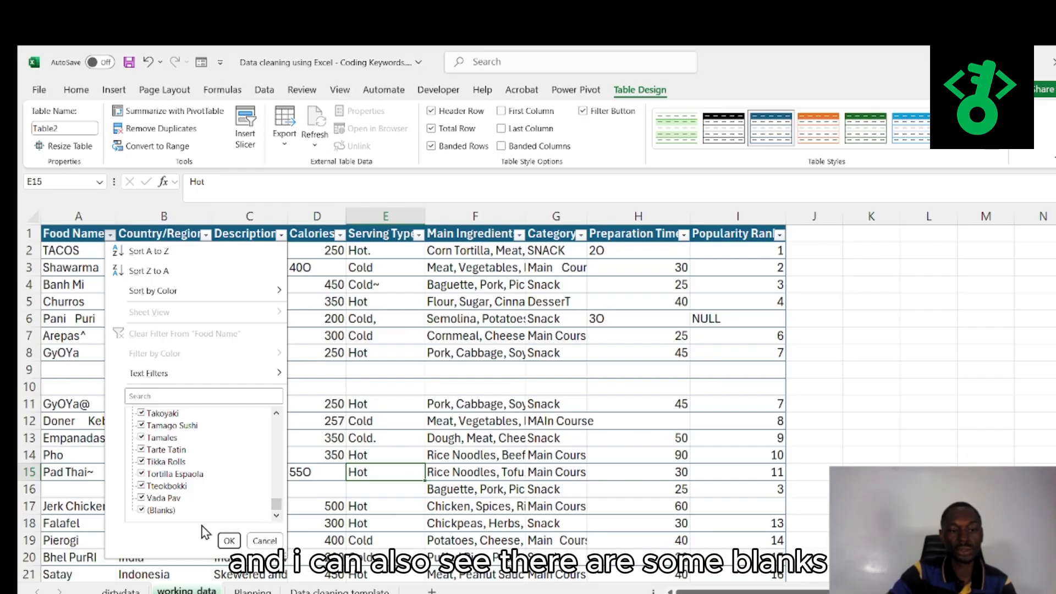
pyautogui.click(229, 540)
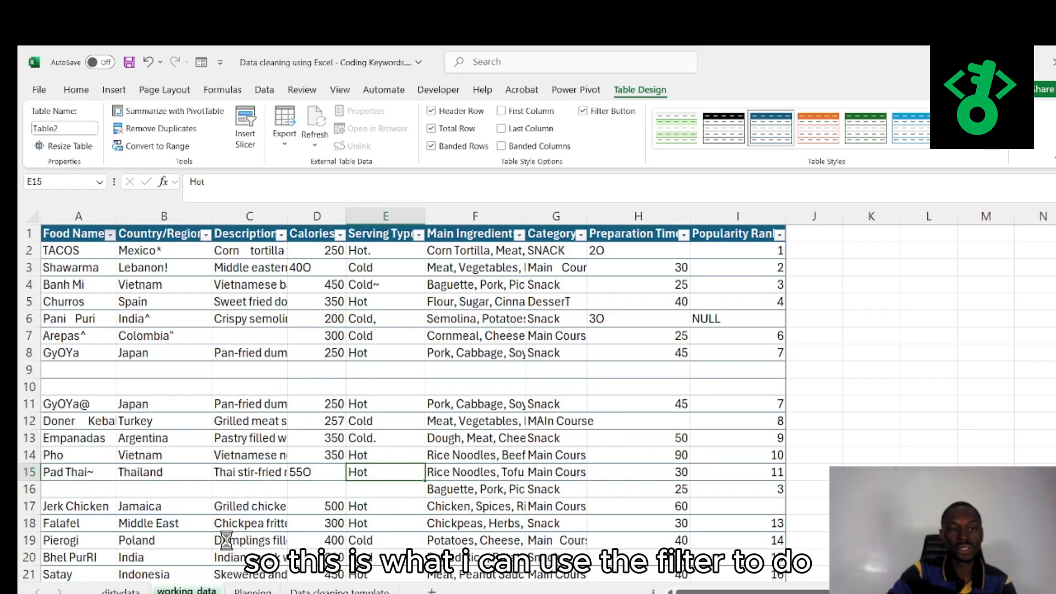
# Inspect the values in the Country/Region and Calories filter lists for issues and blanks, leaving everything selected
pyautogui.click(206, 234)
pyautogui.scroll(-10, 298, 444)
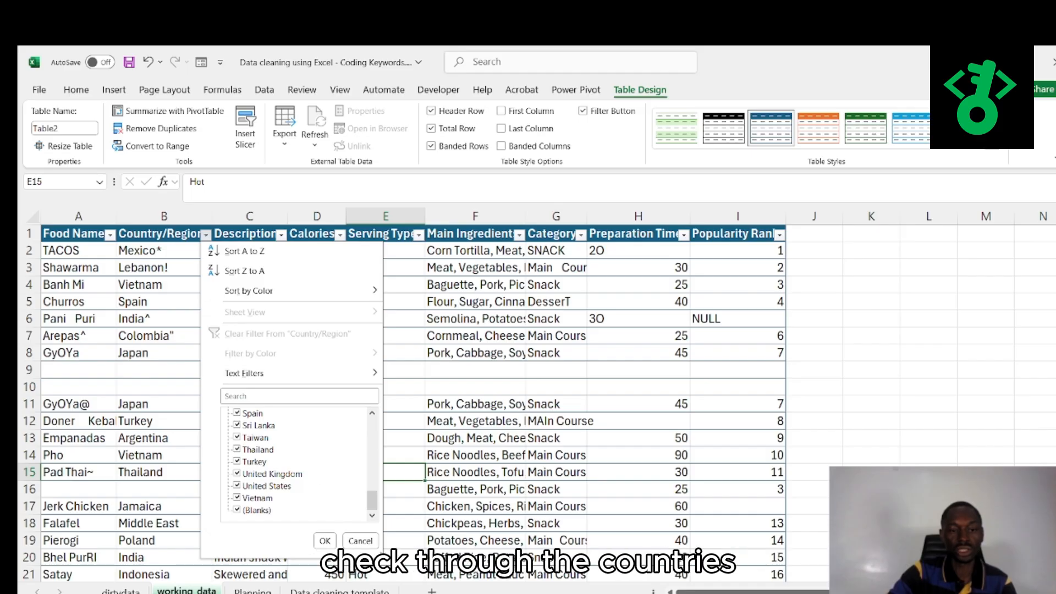
pyautogui.click(324, 541)
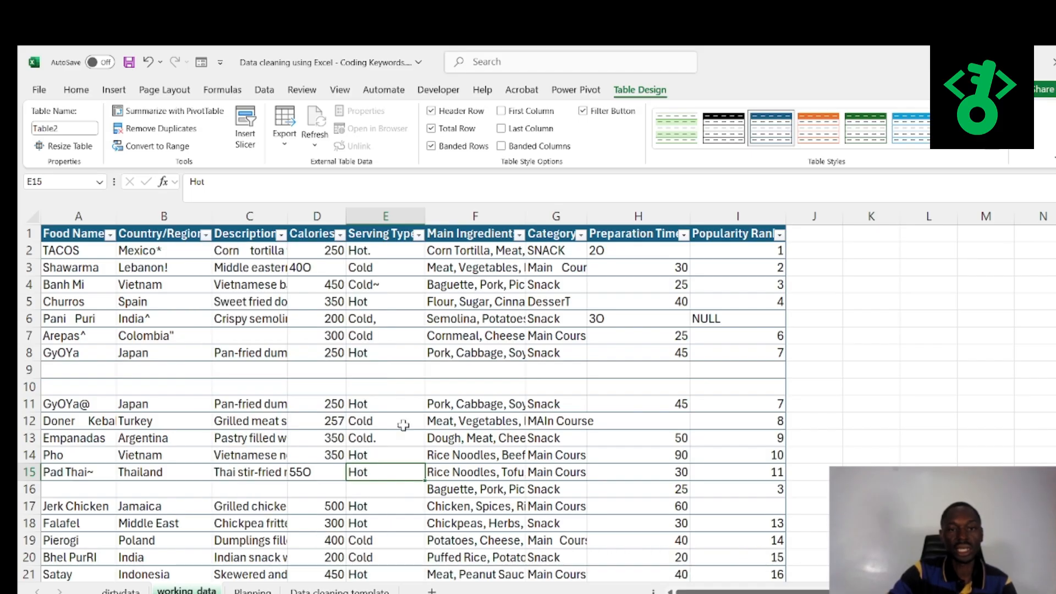
pyautogui.click(340, 234)
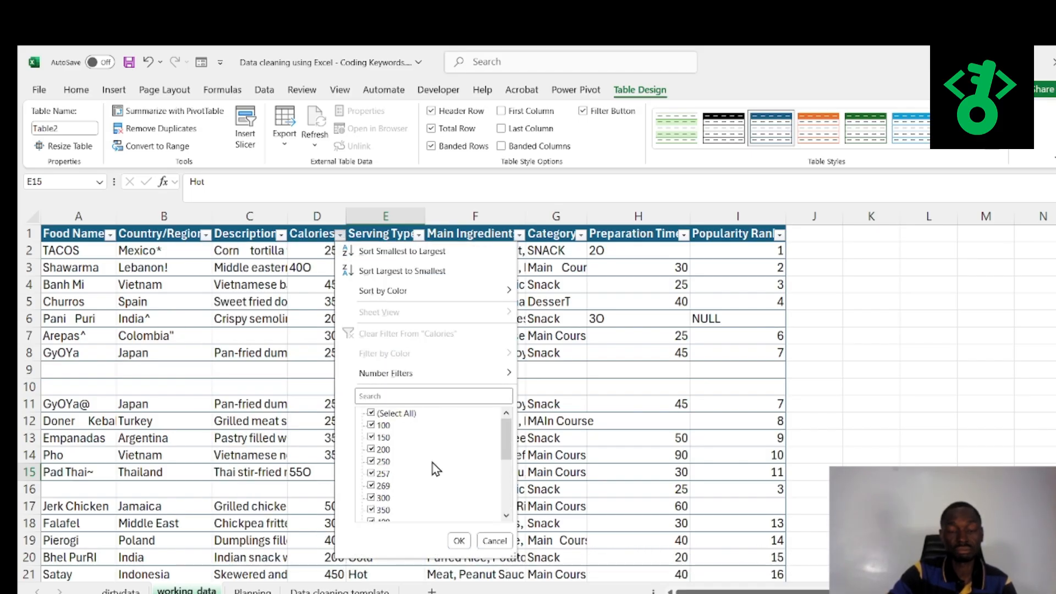
pyautogui.scroll(-5, 436, 469)
pyautogui.scroll(5, 436, 469)
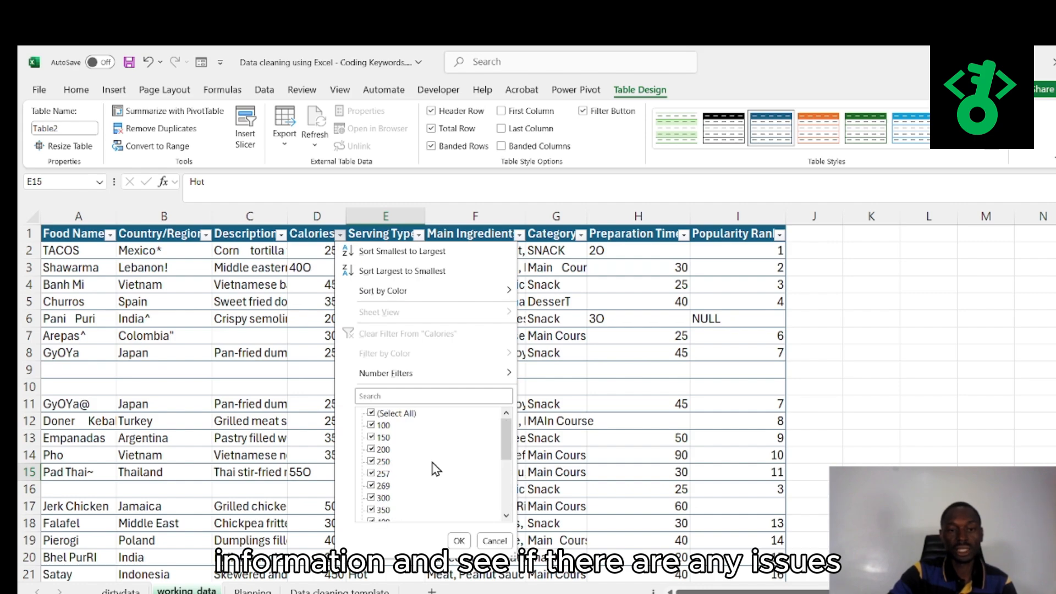
pyautogui.click(459, 540)
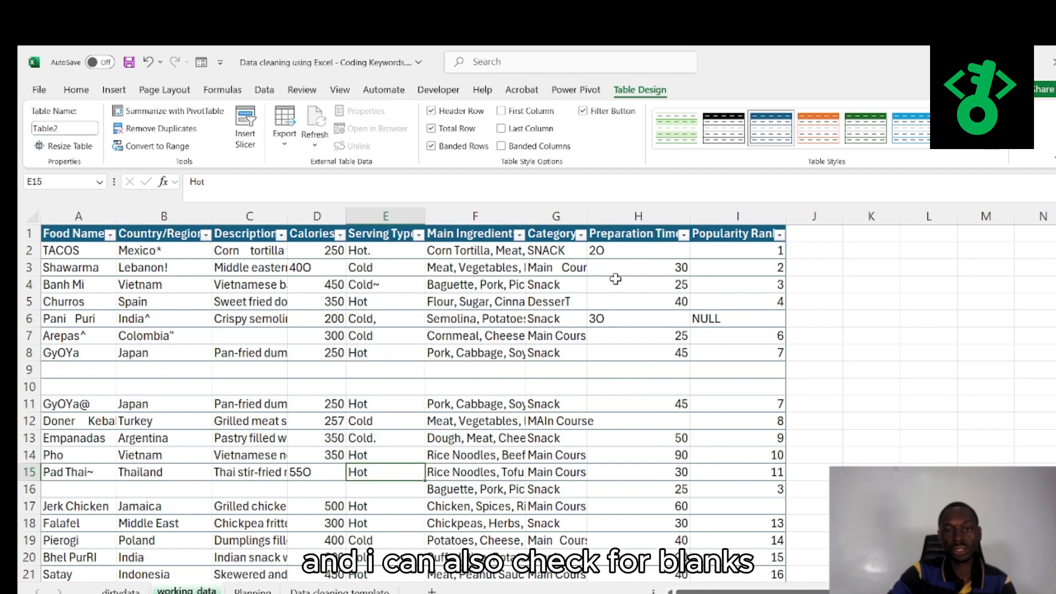
# Inspect the values in the Category column's filter list for spelling inconsistencies and blanks, leaving everything selected
pyautogui.click(580, 235)
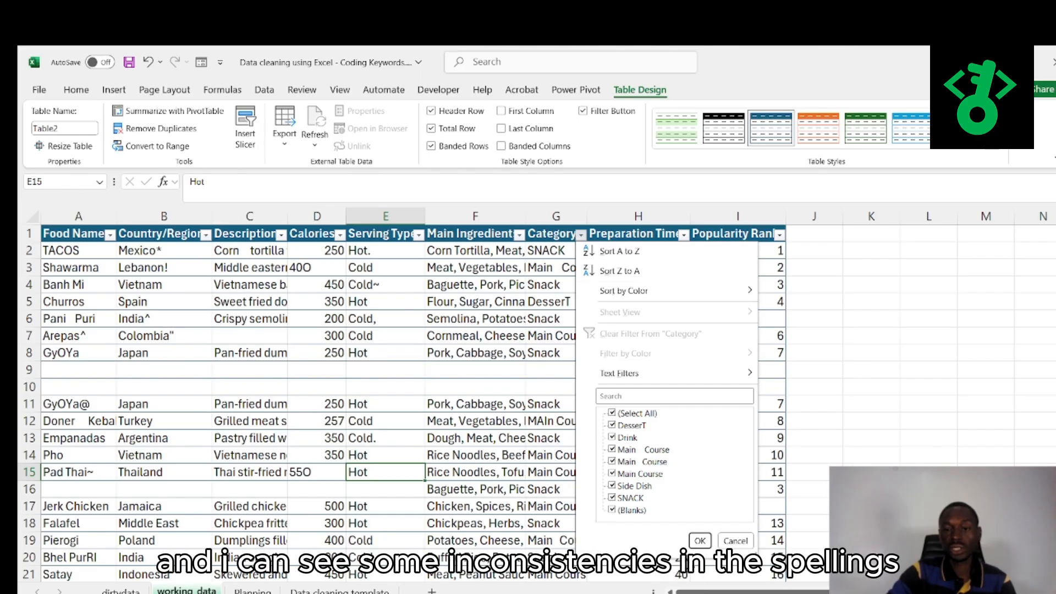
pyautogui.click(700, 541)
pyautogui.click(529, 450)
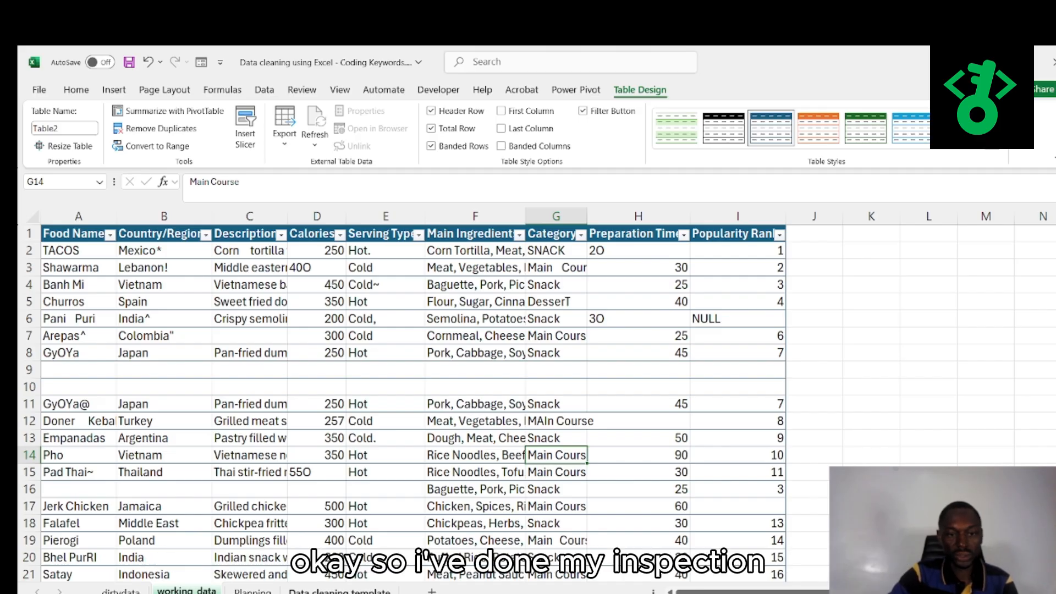
# Review the second inspection activities in the Data cleaning template sheet and the column plans in the Planning sheet
pyautogui.click(340, 590)
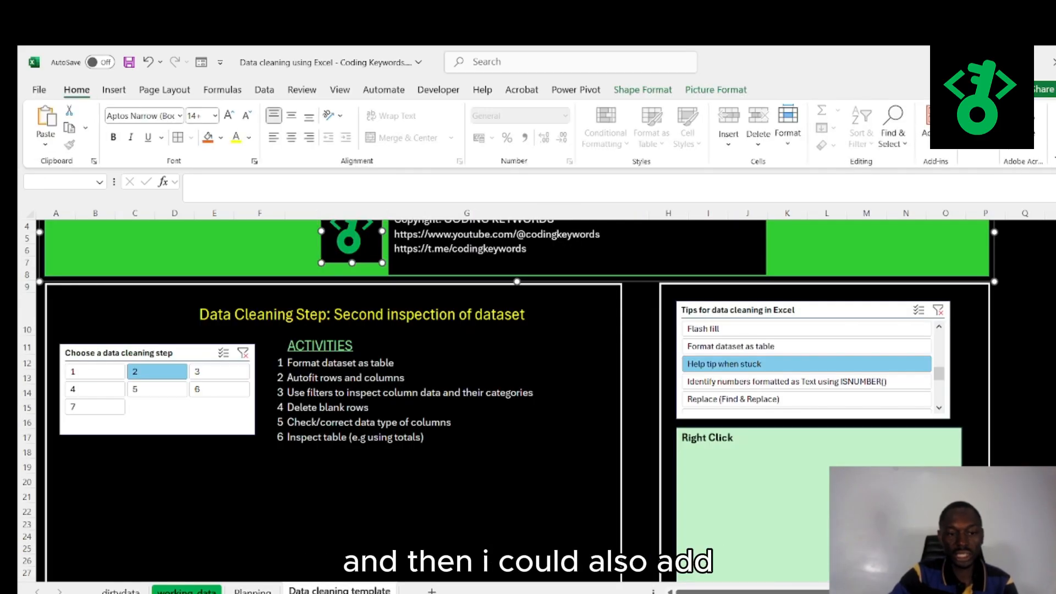
pyautogui.click(186, 590)
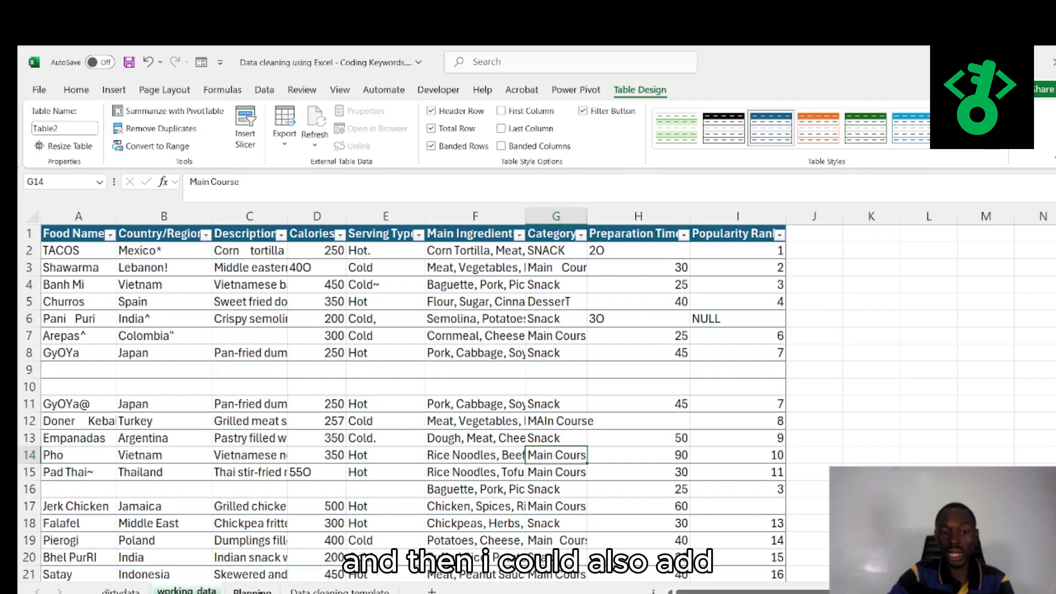
pyautogui.click(252, 590)
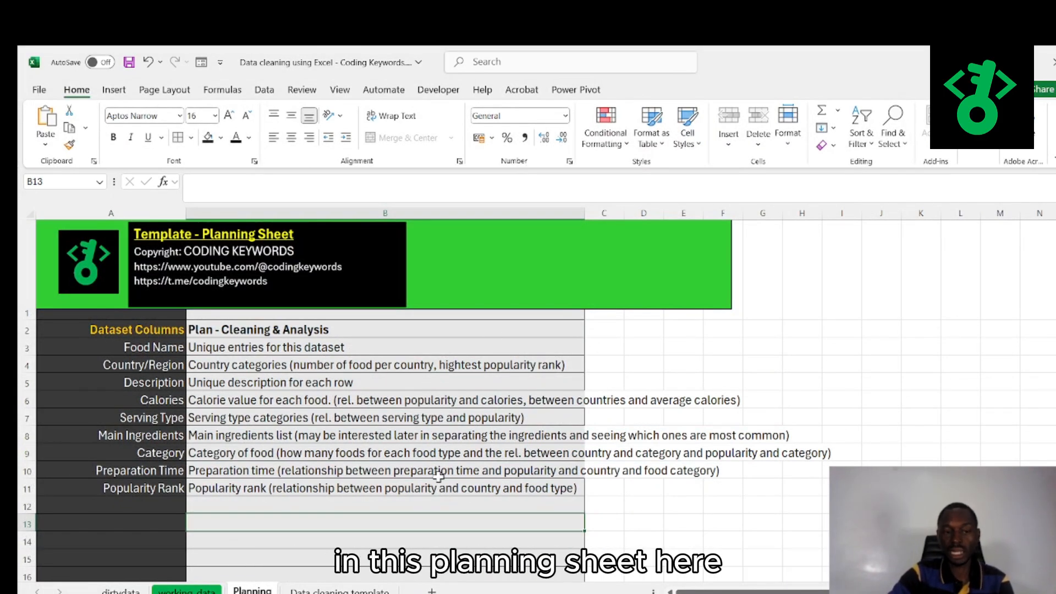
pyautogui.click(339, 590)
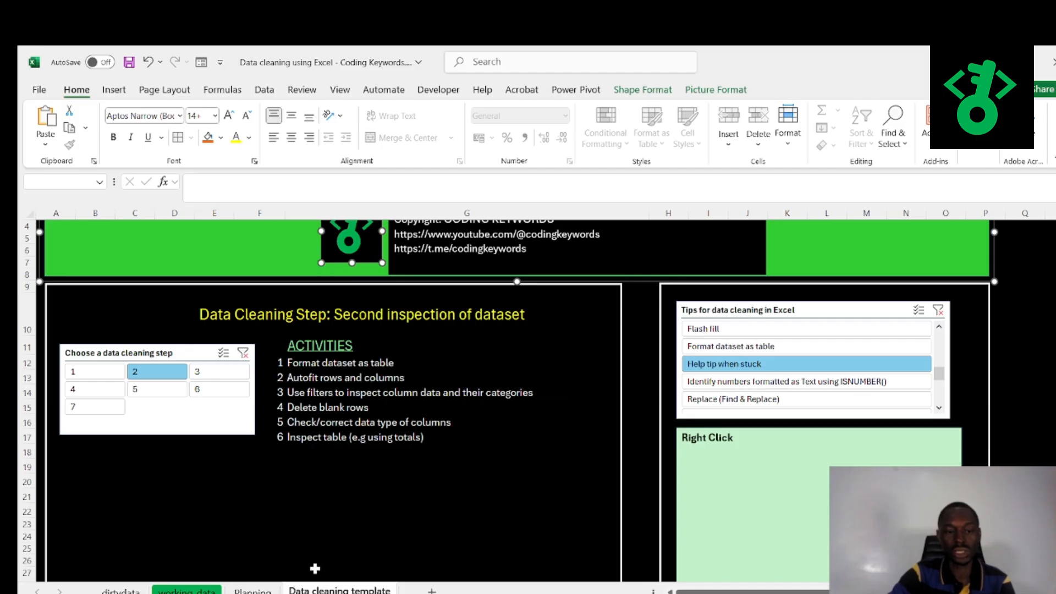
# Look through the whole working_data table, from the header to the total row, for blank rows
pyautogui.click(187, 591)
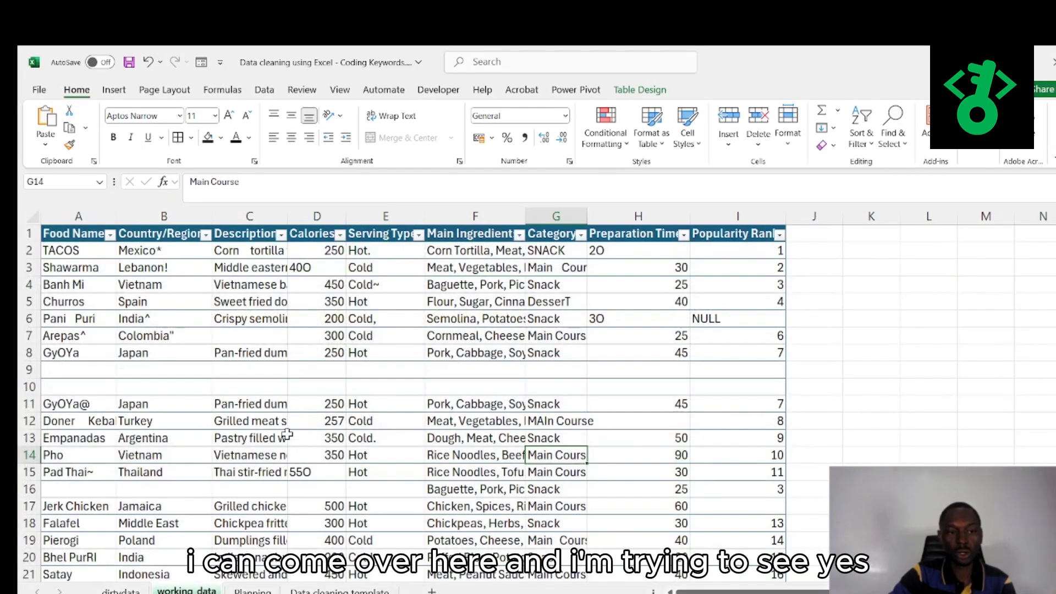
pyautogui.scroll(-16, 117, 351)
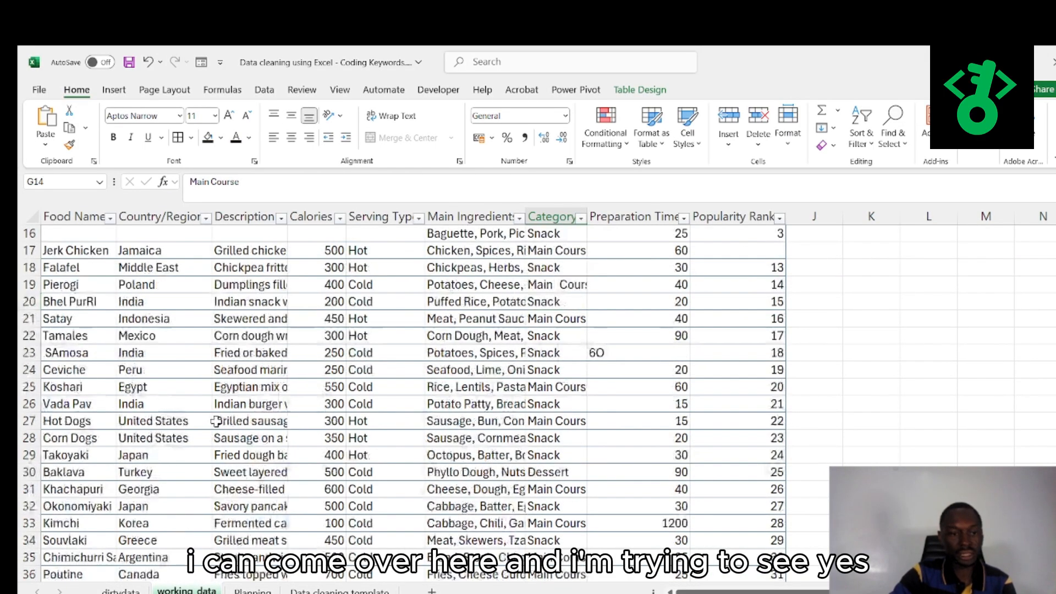
pyautogui.scroll(-14, 215, 420)
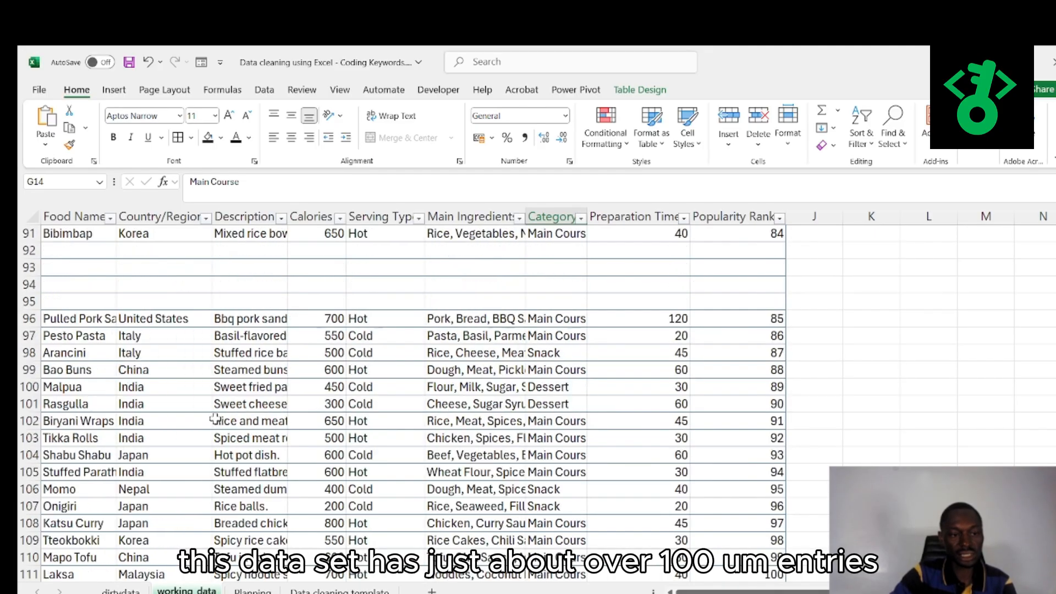
pyautogui.scroll(-7, 215, 419)
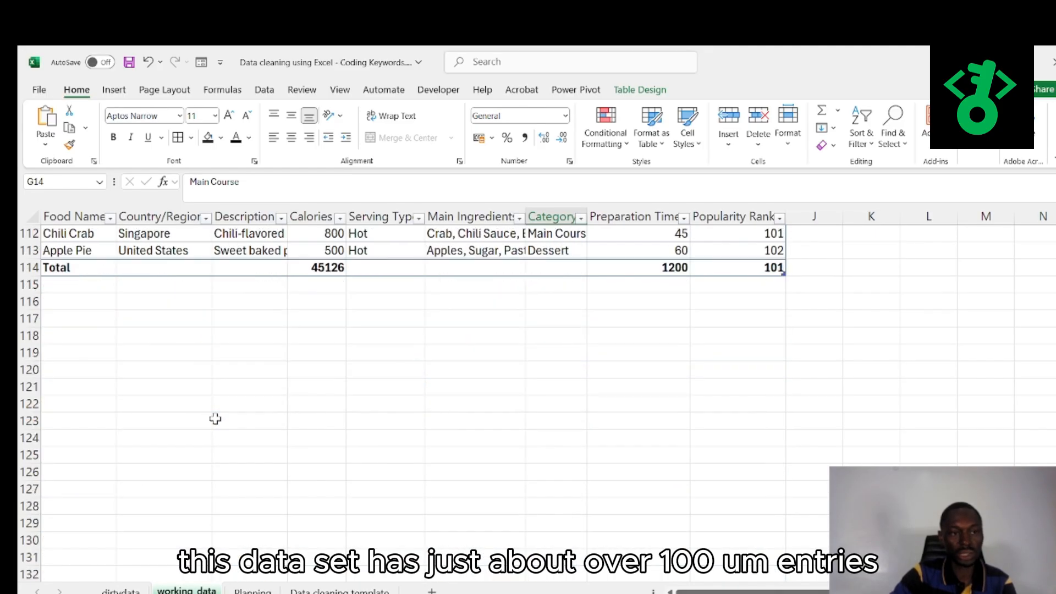
pyautogui.scroll(15, 215, 419)
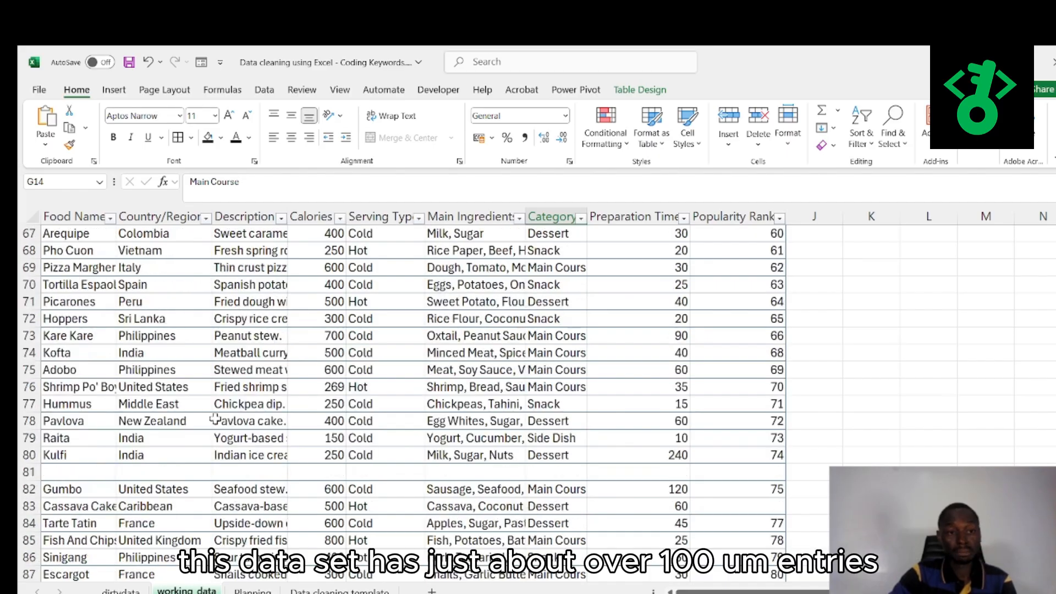
pyautogui.scroll(20, 215, 420)
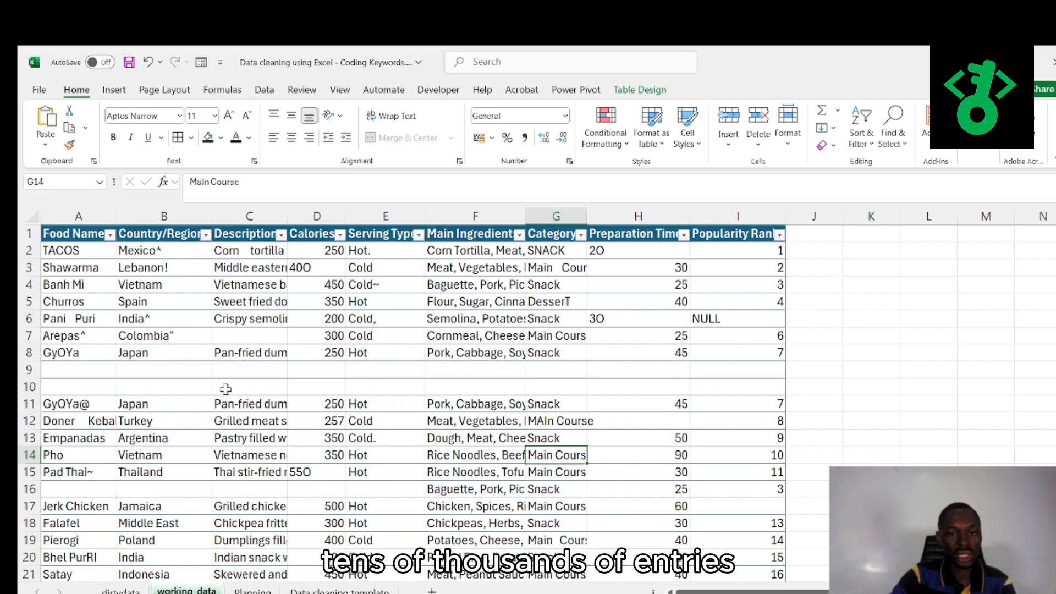
pyautogui.scroll(-14, 220, 425)
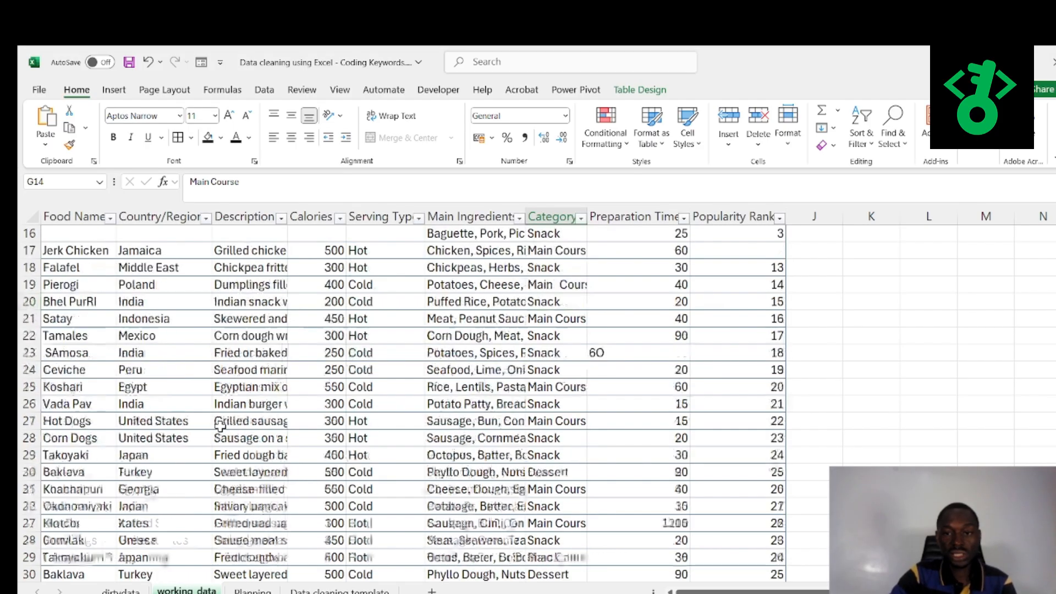
pyautogui.scroll(-13, 220, 424)
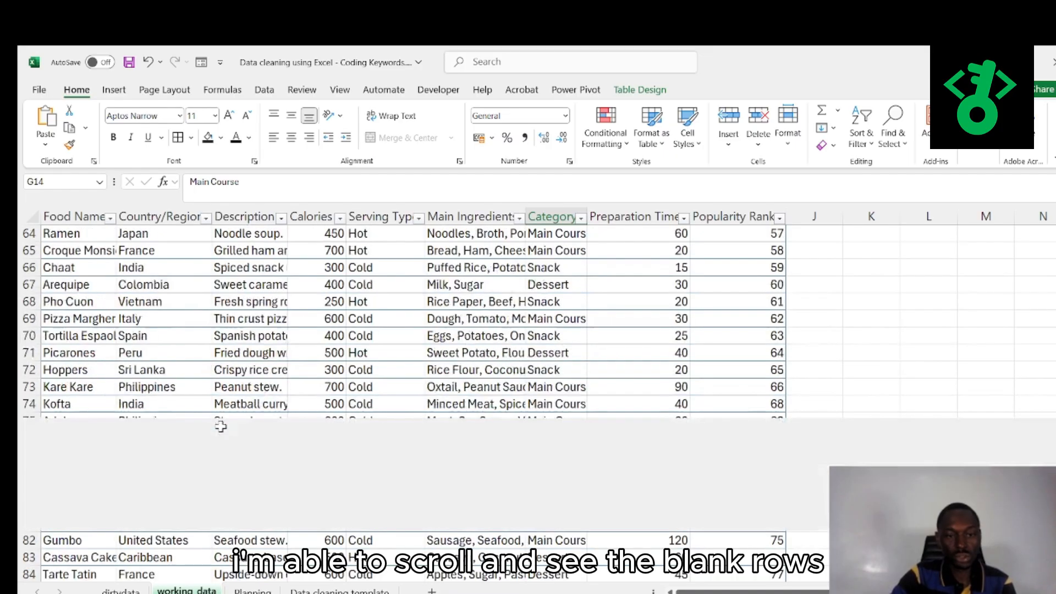
pyautogui.scroll(20, 221, 426)
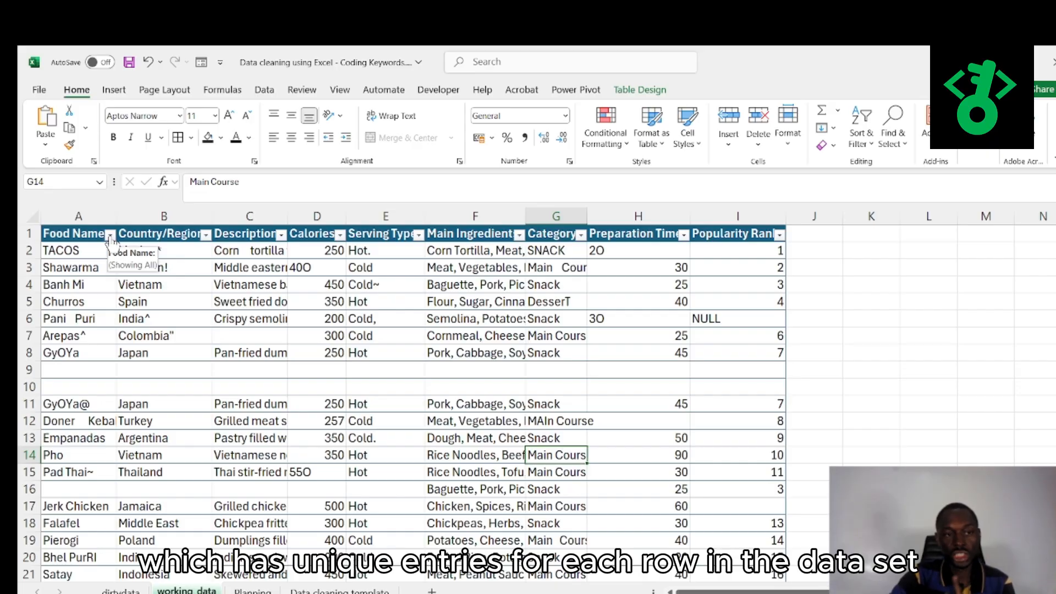
# Filter the Food Name column to show only the blank entries
pyautogui.click(110, 235)
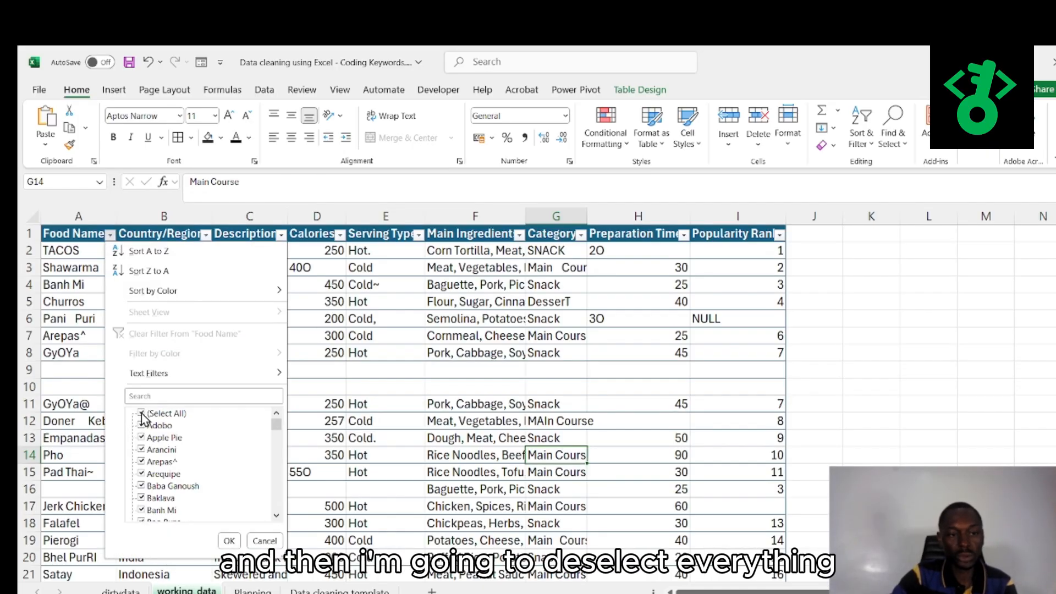
pyautogui.click(141, 413)
pyautogui.scroll(-5, 212, 451)
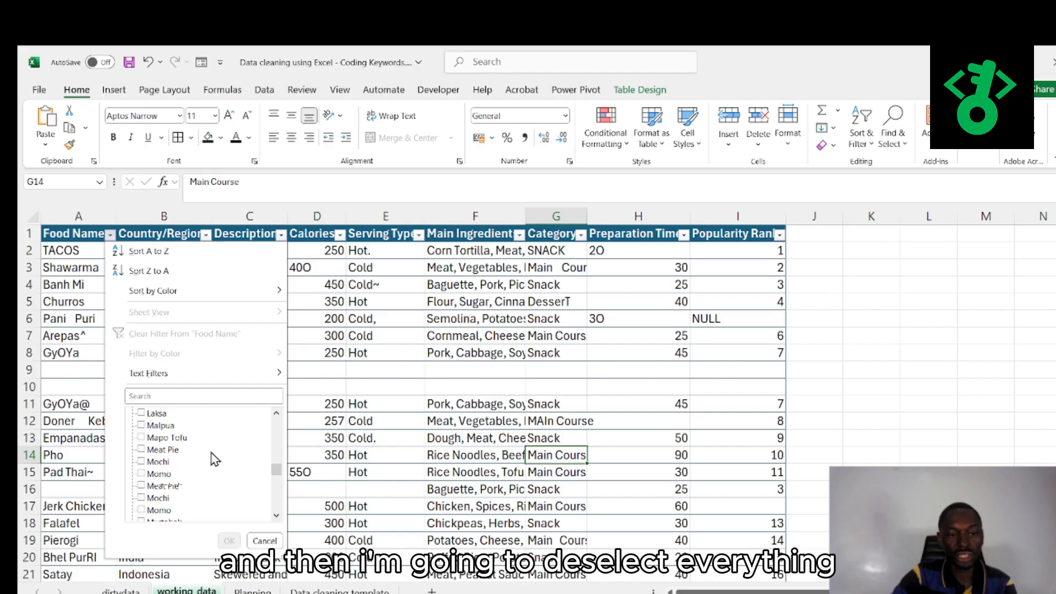
pyautogui.scroll(-10, 210, 460)
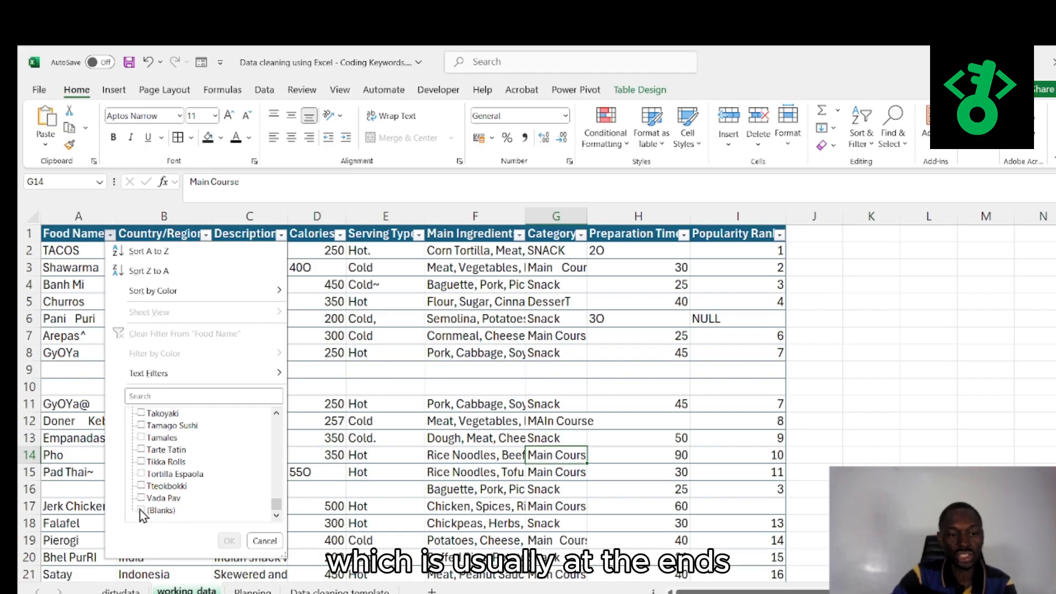
pyautogui.click(141, 510)
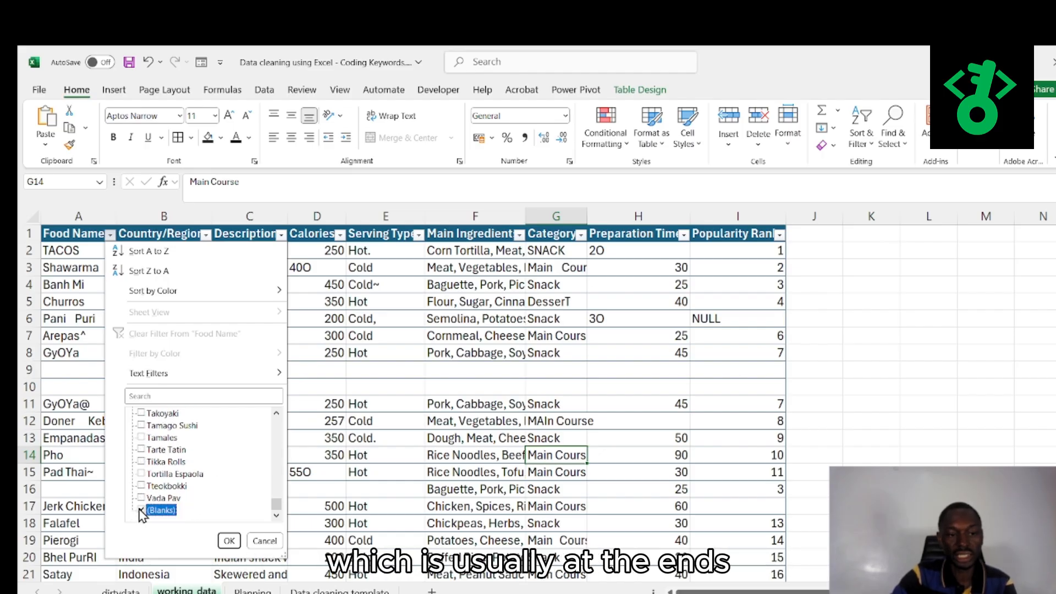
pyautogui.click(228, 541)
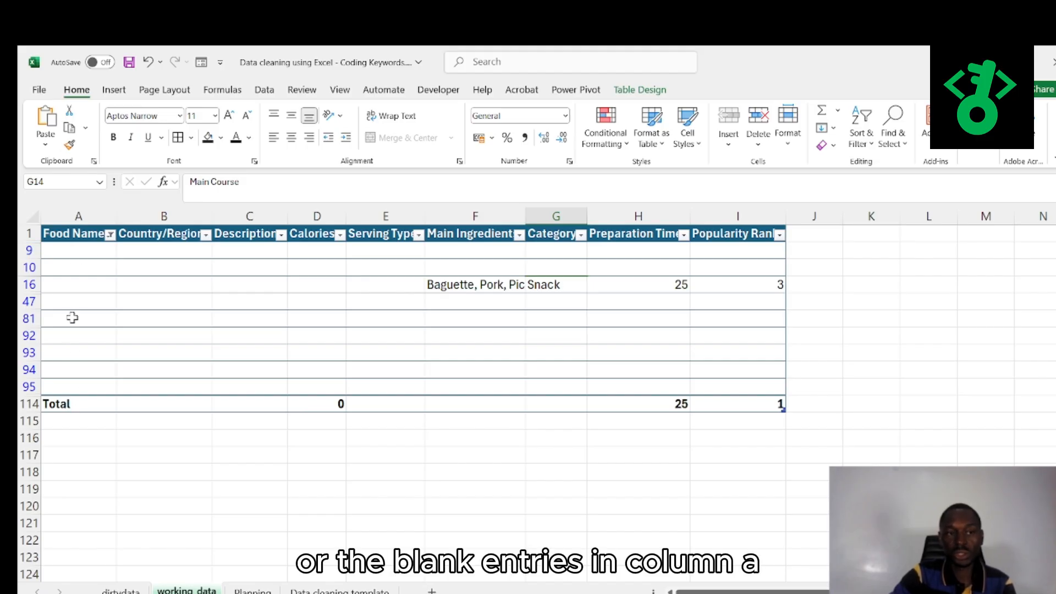
# Delete all the filtered rows with a blank Food Name, from row 9 through row 95
pyautogui.click(25, 285)
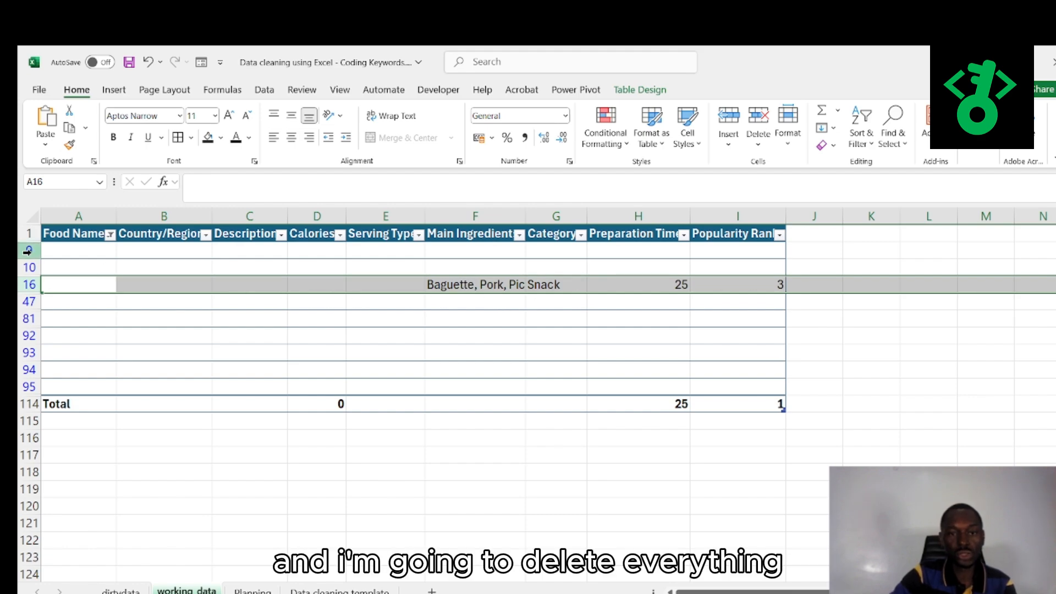
pyautogui.moveTo(44, 254); pyautogui.dragTo(52, 386)
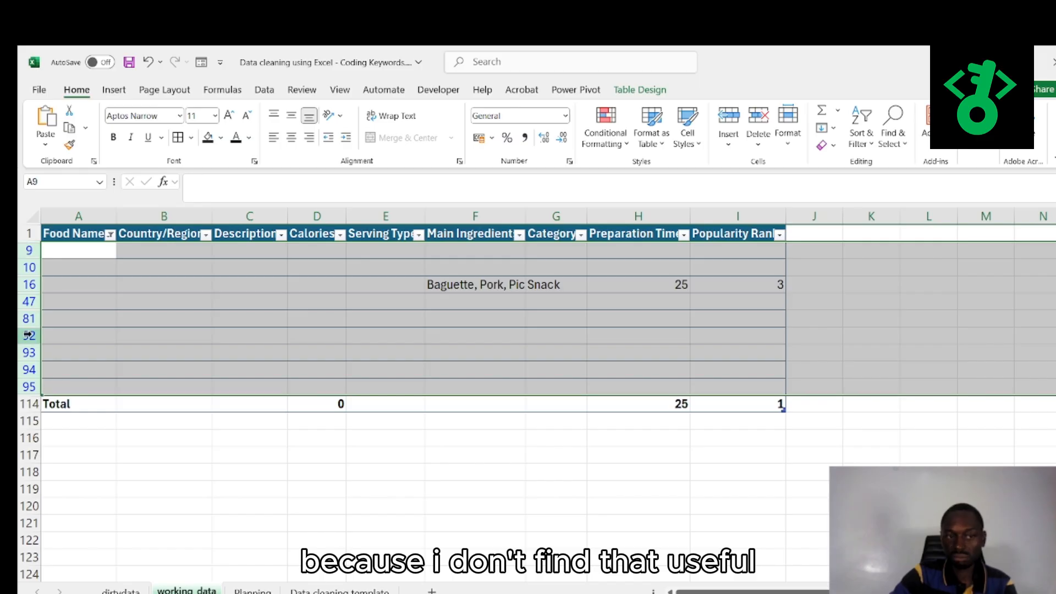
pyautogui.rightClick(28, 284)
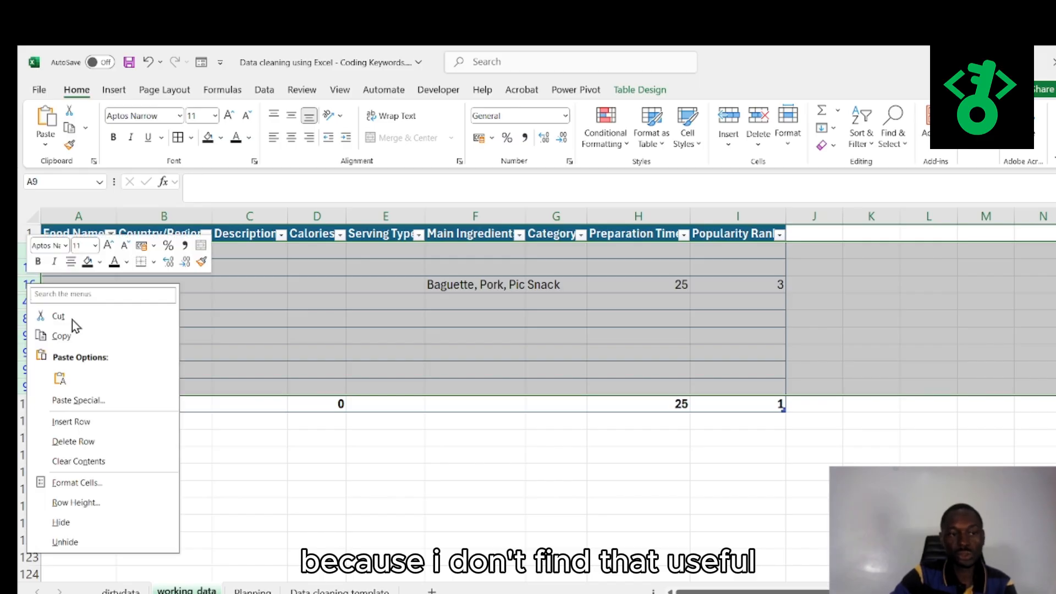
pyautogui.click(80, 441)
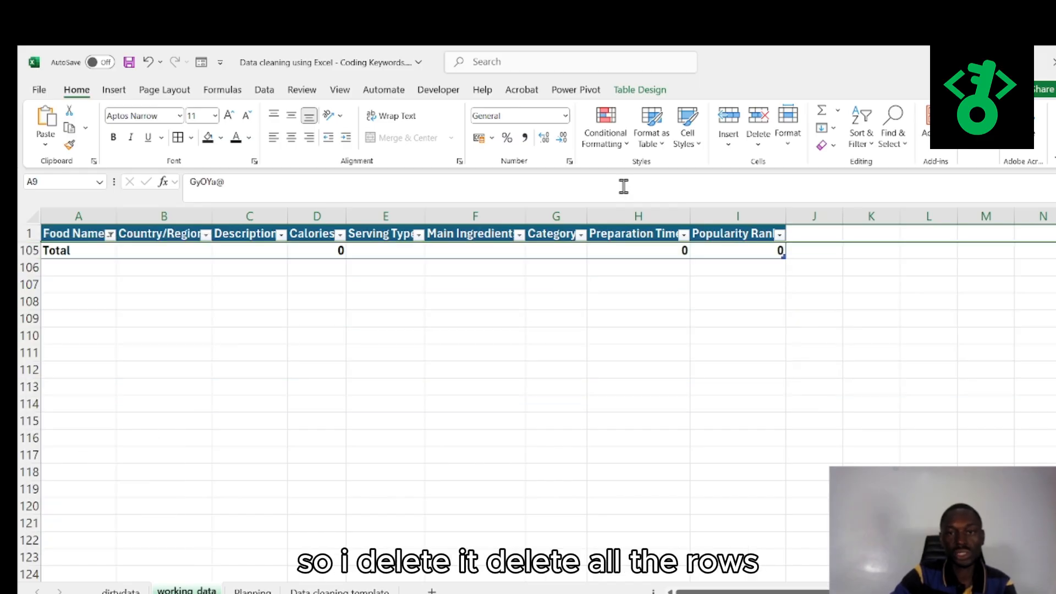
# Show all remaining Food Name entries through the column's filter and check the table for leftover blank rows
pyautogui.click(110, 234)
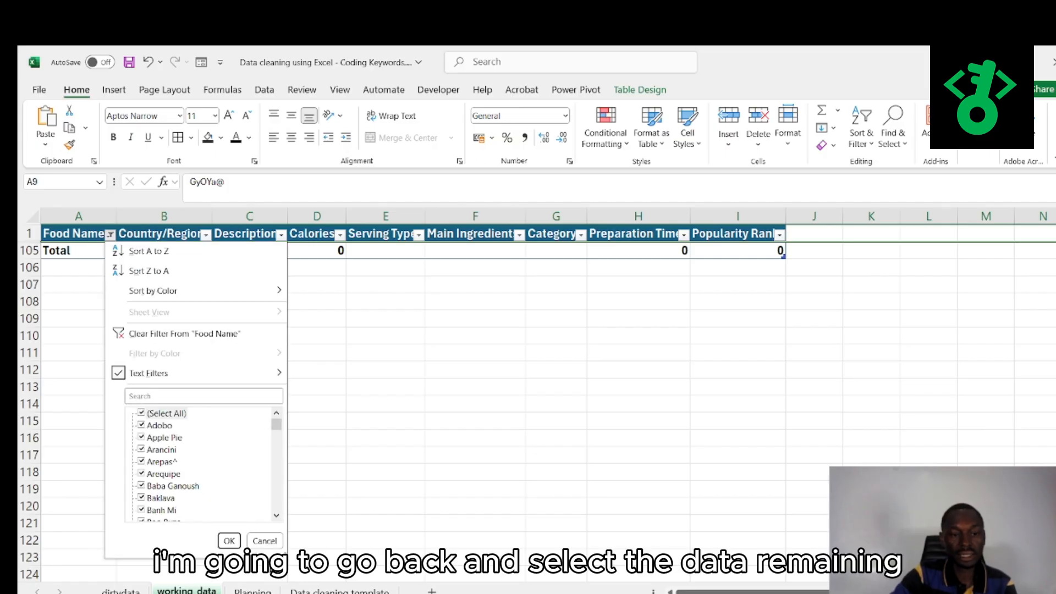
pyautogui.click(229, 540)
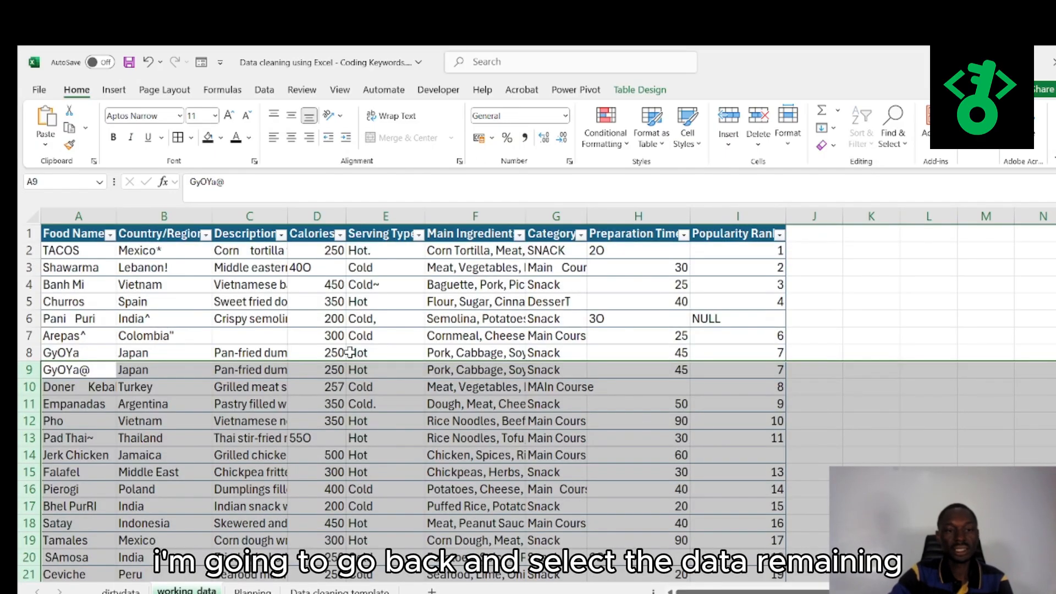
pyautogui.scroll(-20, 190, 398)
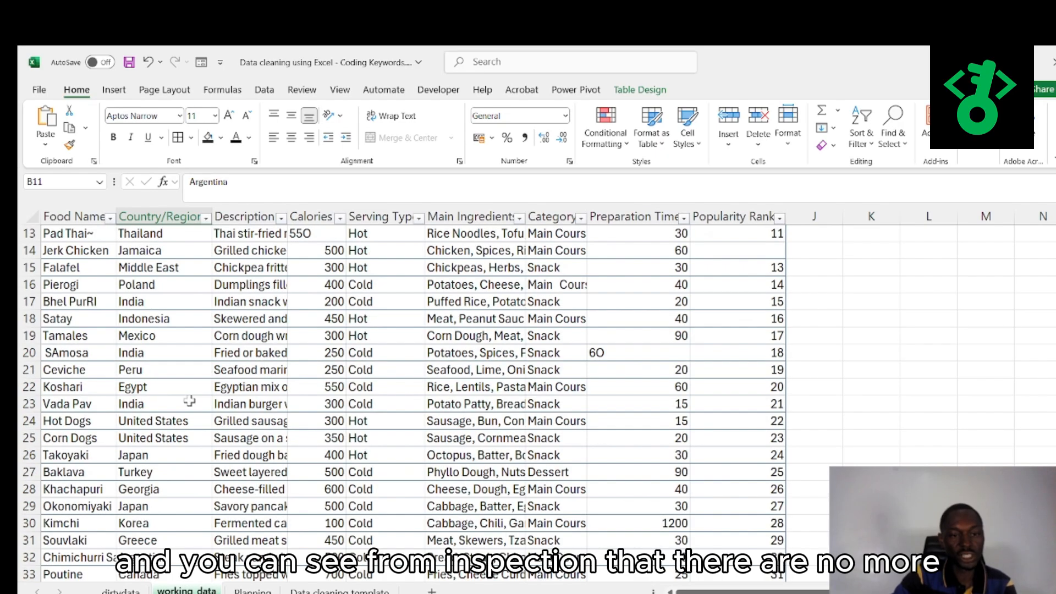
pyautogui.scroll(20, 195, 396)
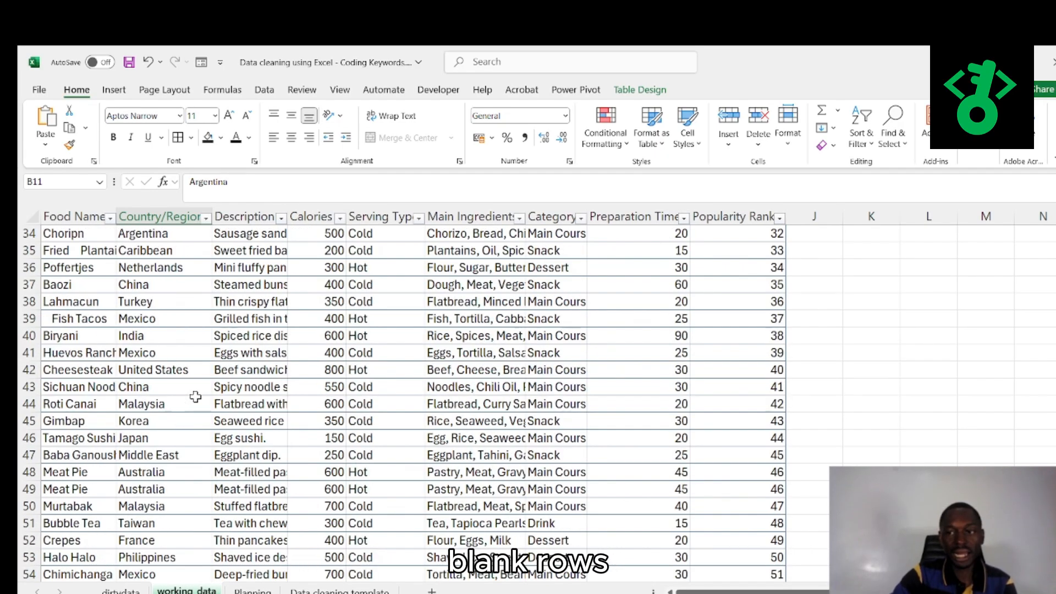
# Turn off the total row at the end of the working_data table
pyautogui.scroll(-2, 259, 358)
pyautogui.moveTo(1054, 262); pyautogui.dragTo(1054, 359)
pyautogui.click(484, 346)
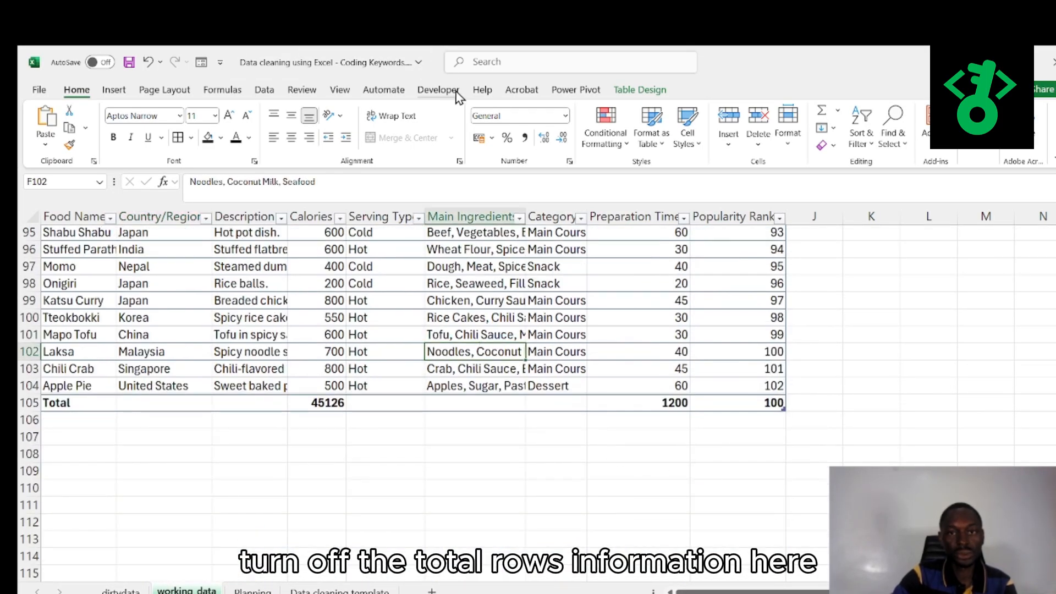
pyautogui.click(647, 93)
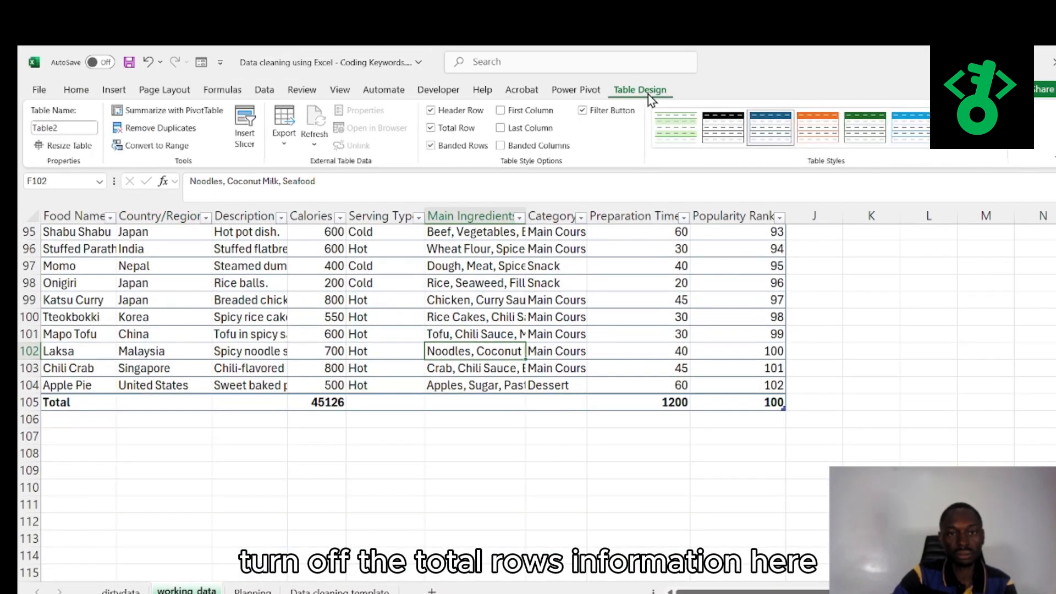
pyautogui.click(432, 128)
pyautogui.click(807, 538)
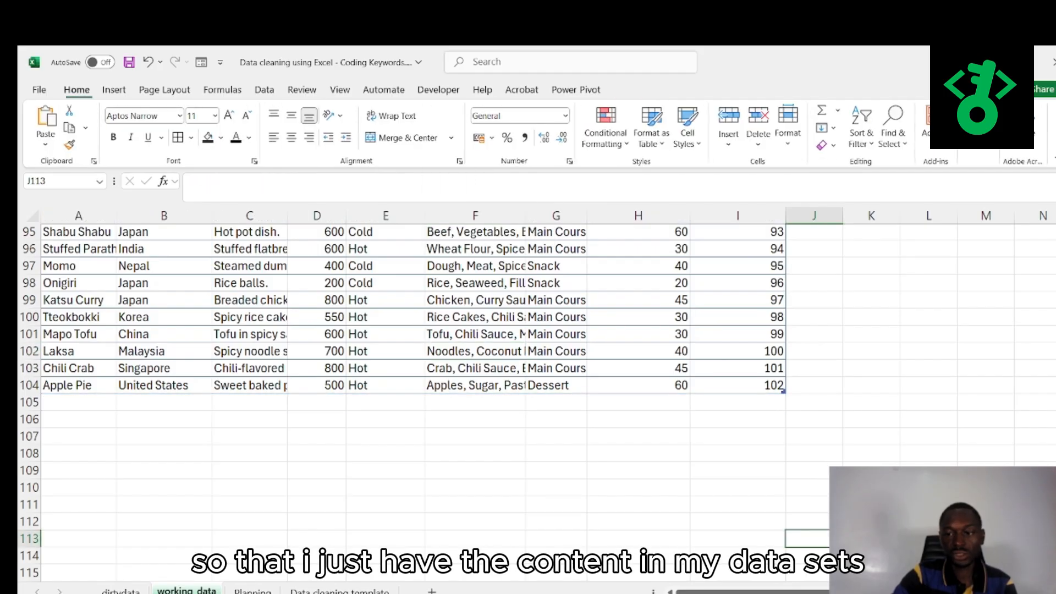
# Consult the Data cleaning template's activities and check the data types of the Food Name, Country/Region and Description columns in working_data
pyautogui.scroll(20, 412, 401)
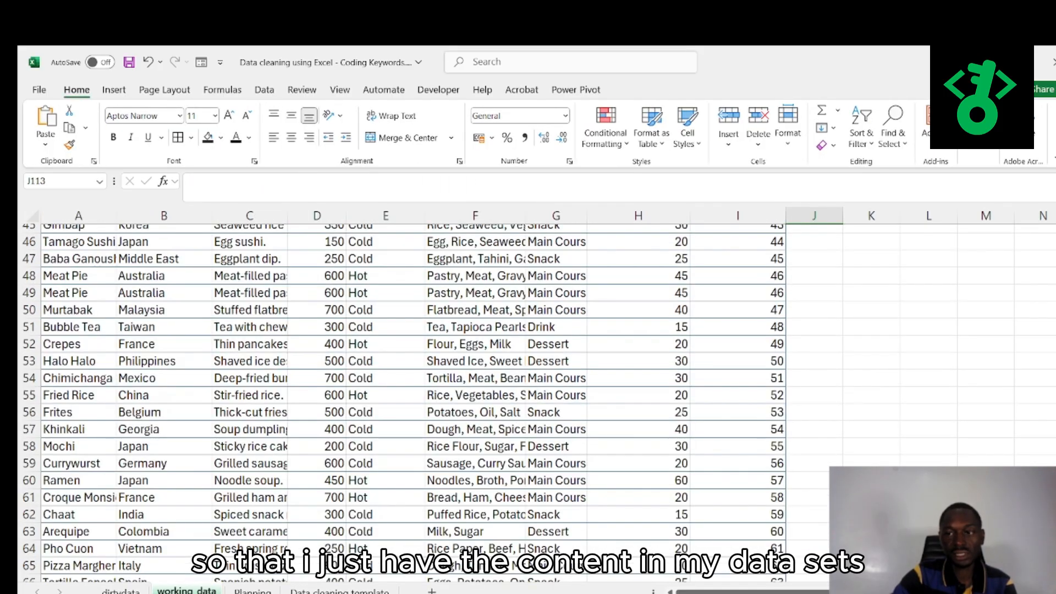
pyautogui.click(357, 590)
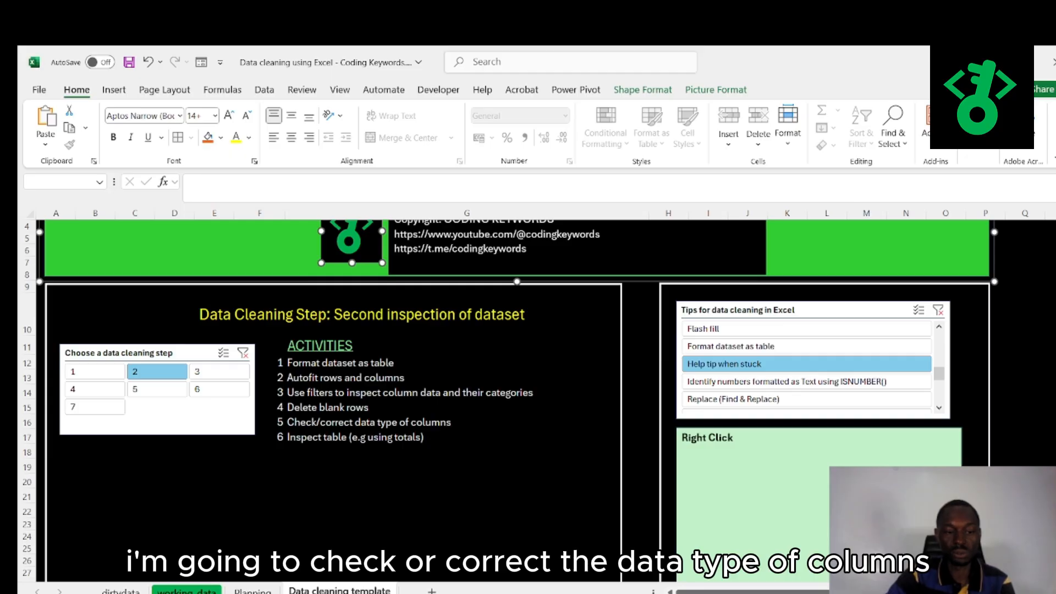
pyautogui.click(187, 591)
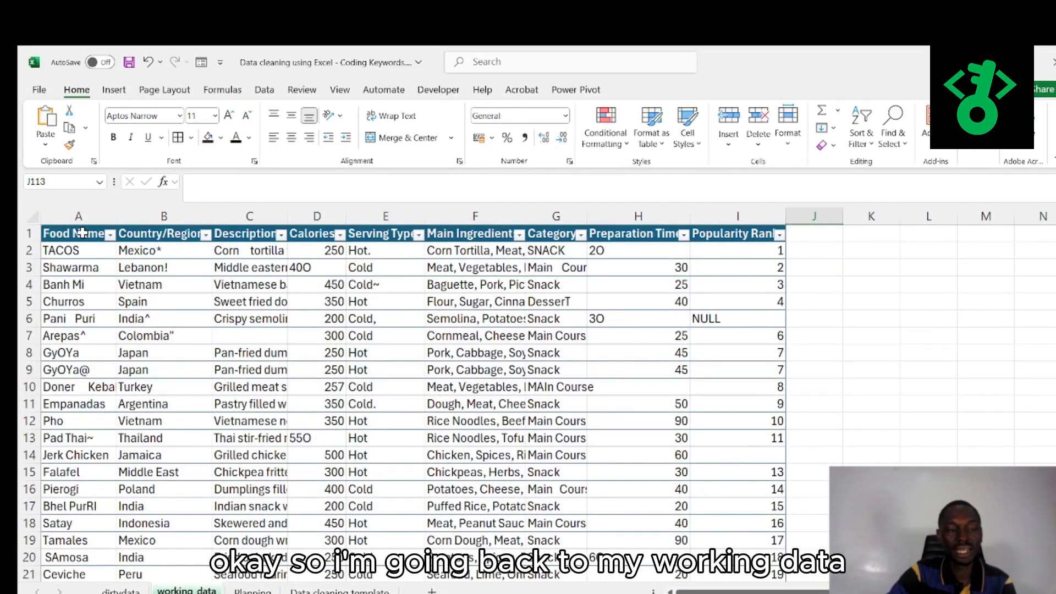
pyautogui.click(63, 214)
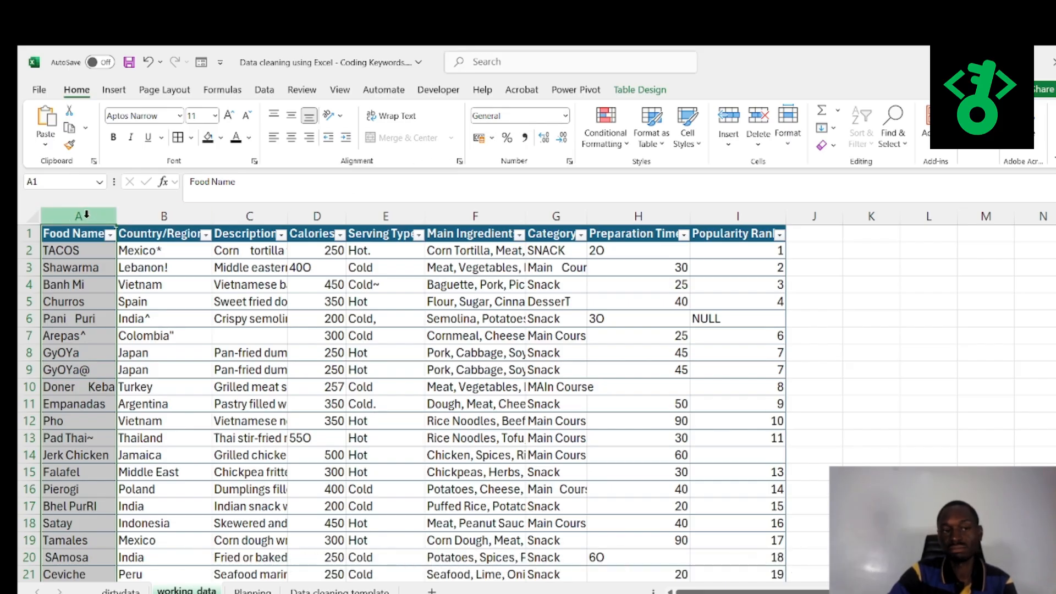
pyautogui.click(141, 216)
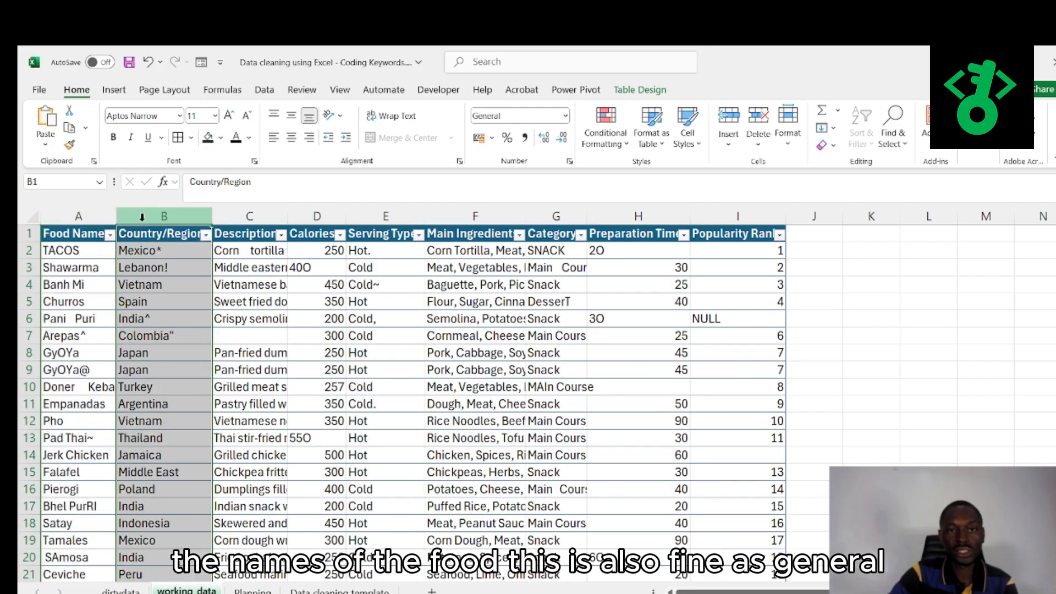
pyautogui.click(252, 216)
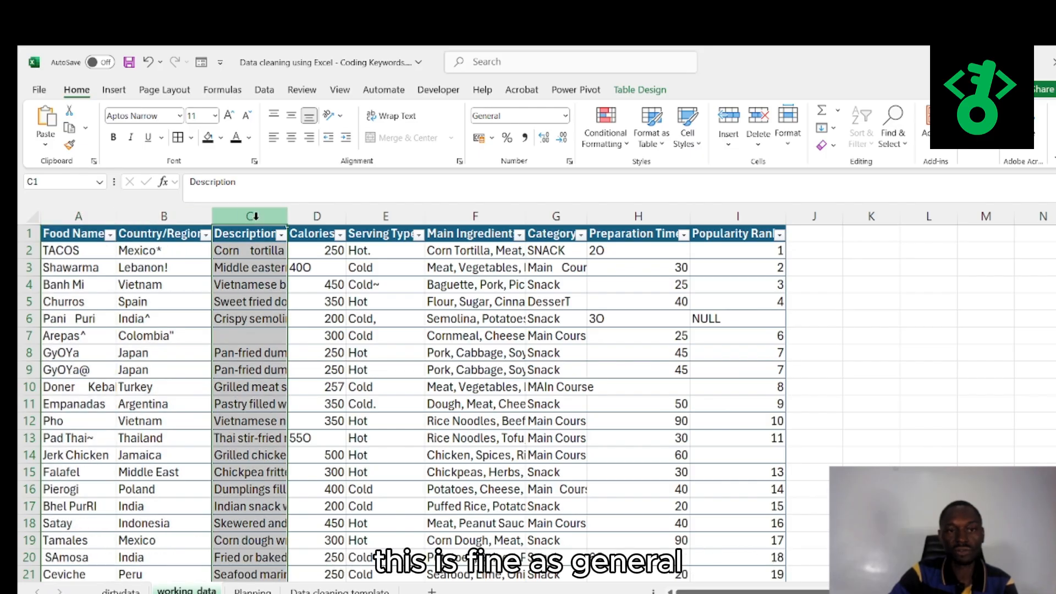
# Inspect the Calories column's filter values for decimals, leaving all entries shown
pyautogui.click(324, 214)
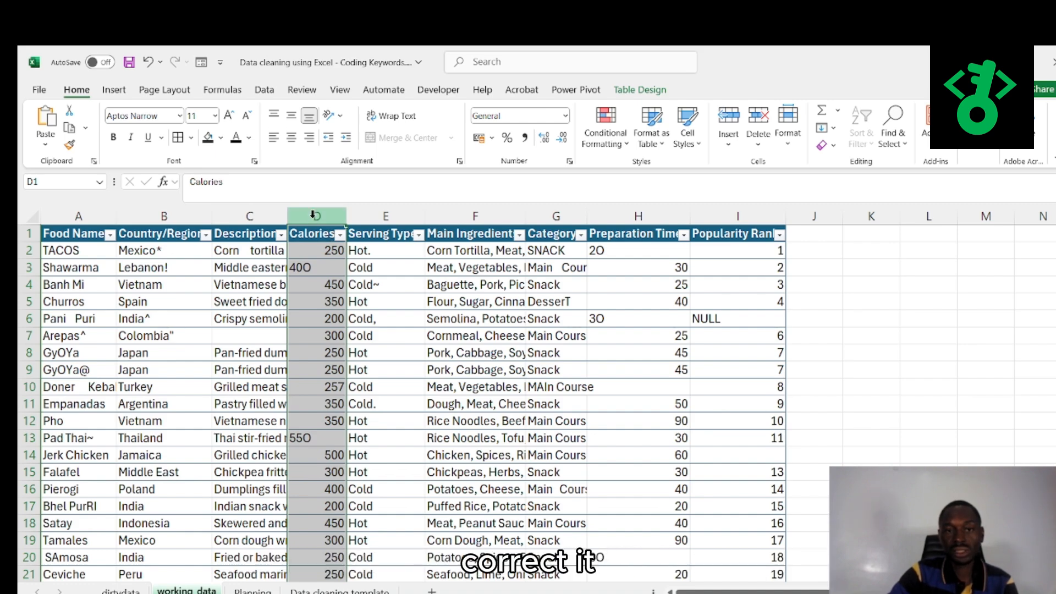
pyautogui.click(341, 235)
pyautogui.scroll(-3, 460, 474)
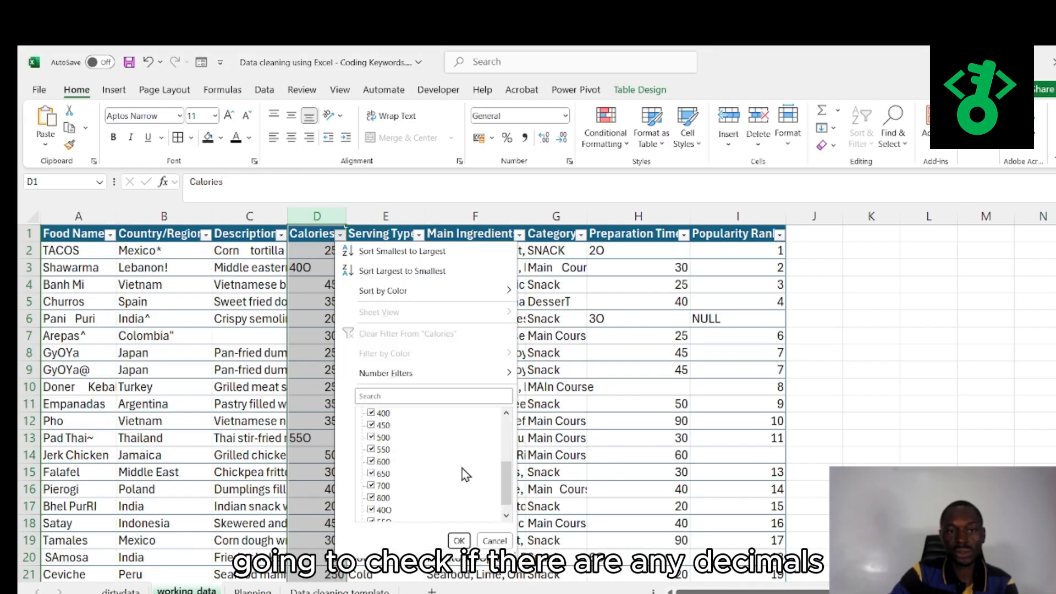
pyautogui.scroll(3, 460, 474)
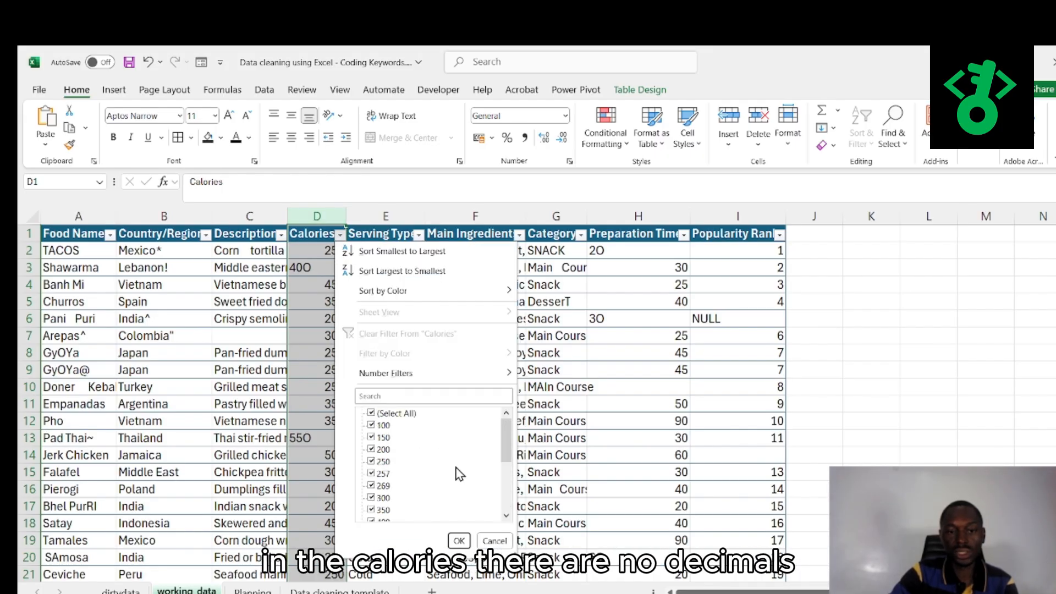
pyautogui.click(458, 541)
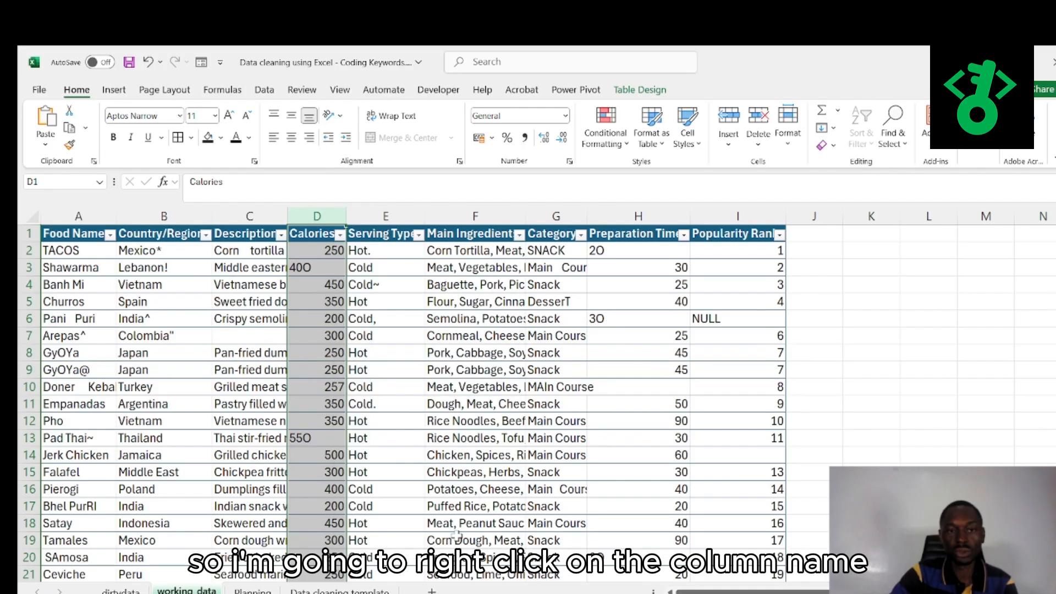
# Format the Calories column as Number with 0 decimal places and the 1000 separator, and check its applied format
pyautogui.rightClick(318, 220)
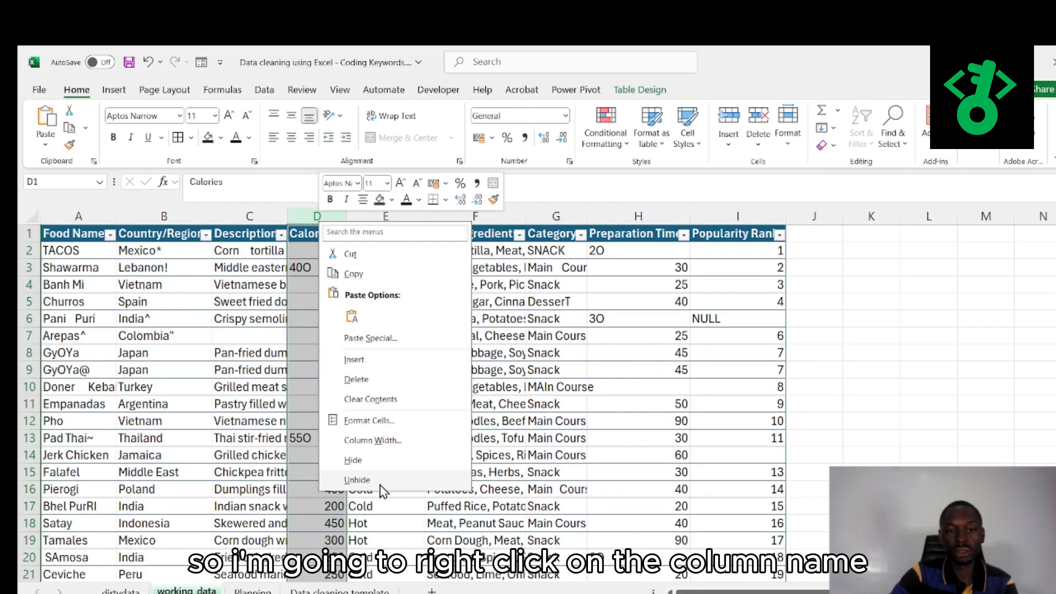
pyautogui.click(367, 421)
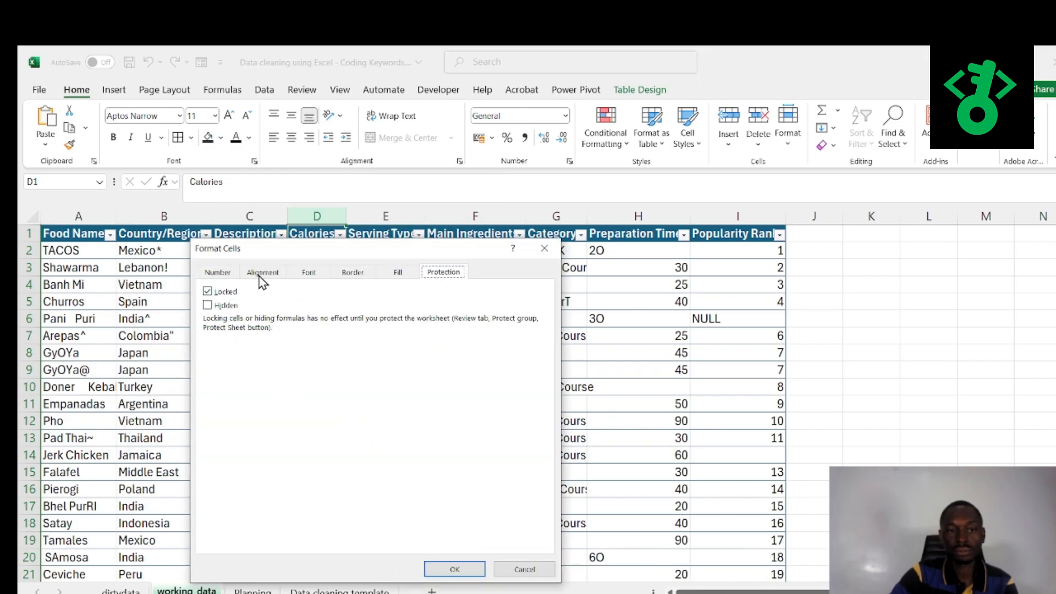
pyautogui.click(219, 272)
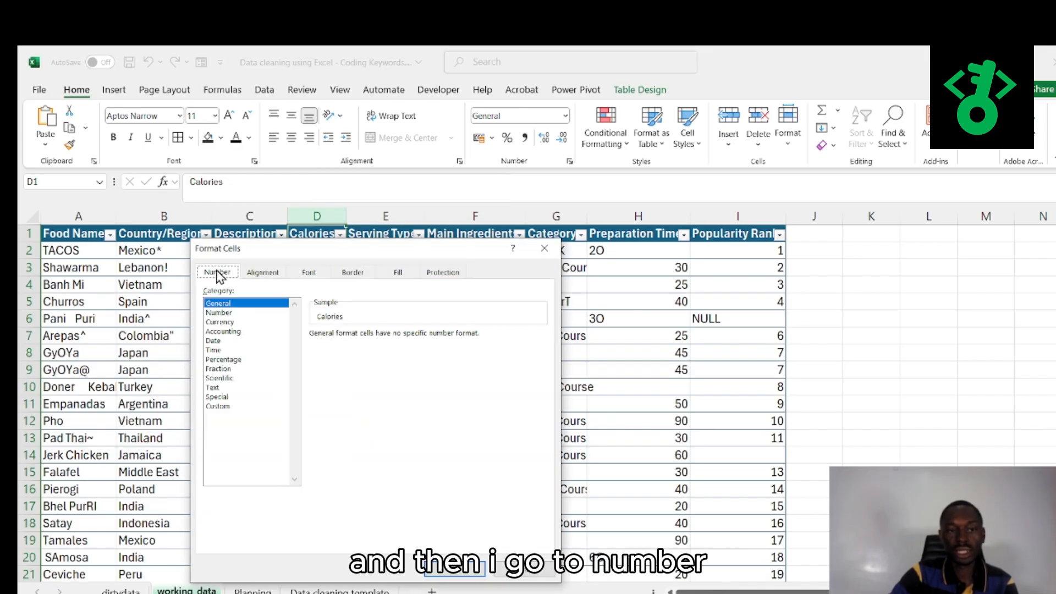
pyautogui.click(233, 313)
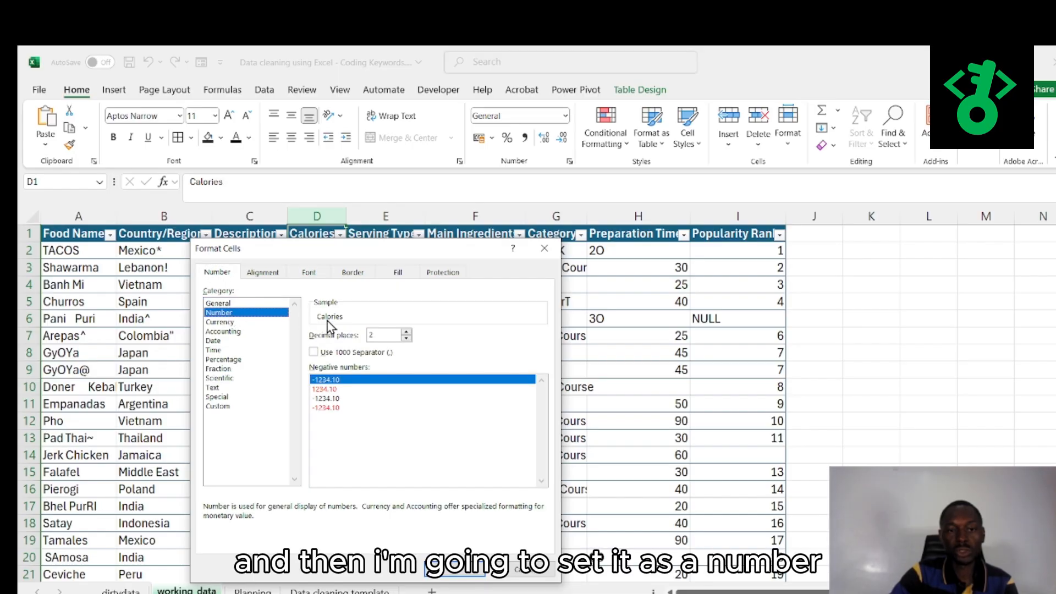
pyautogui.click(406, 339)
pyautogui.click(406, 338)
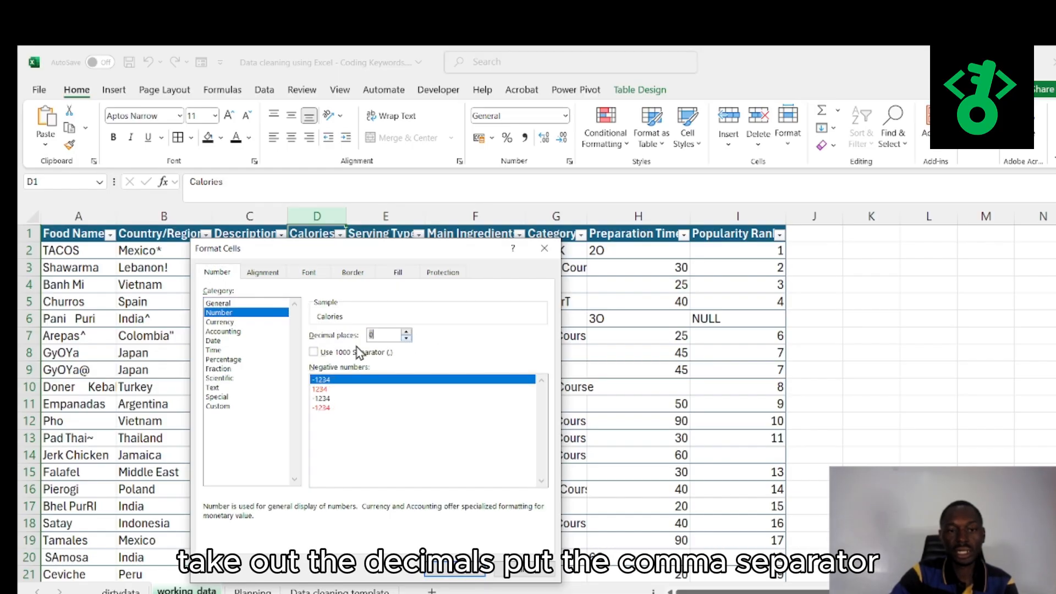
pyautogui.click(313, 352)
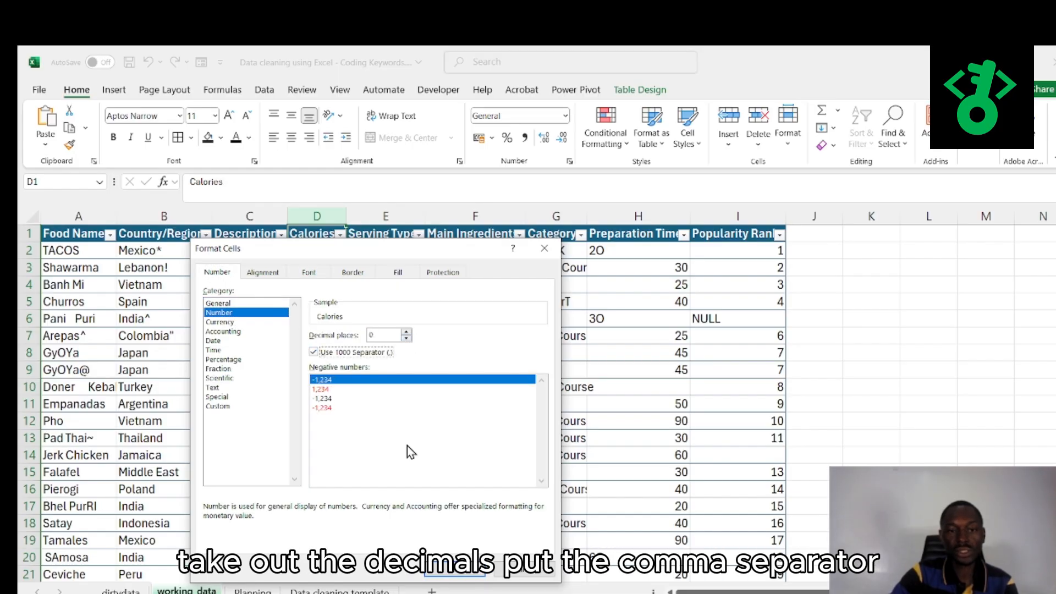
pyautogui.click(455, 574)
pyautogui.click(420, 375)
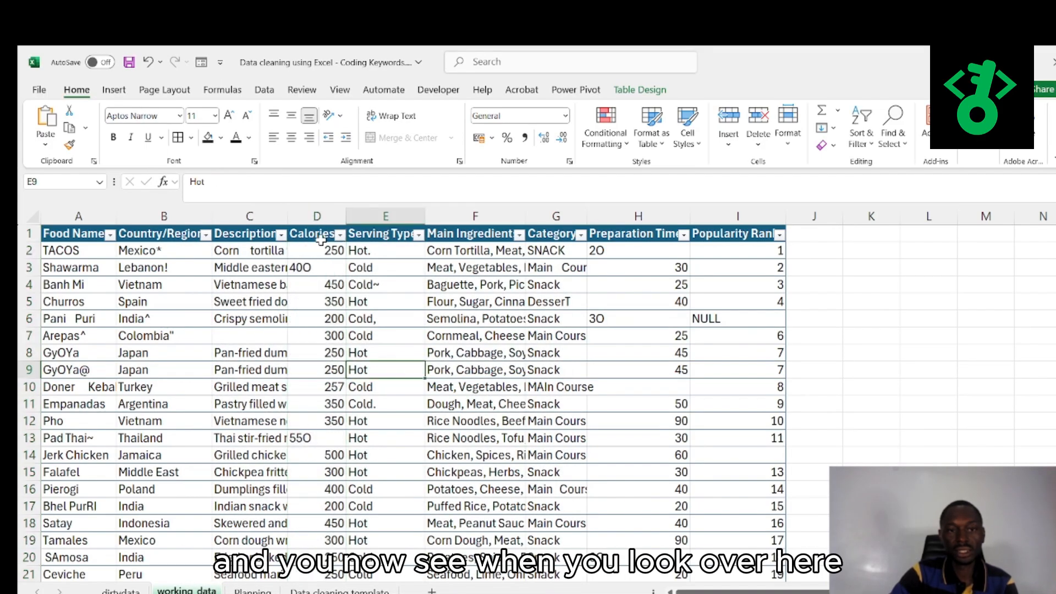
pyautogui.click(306, 217)
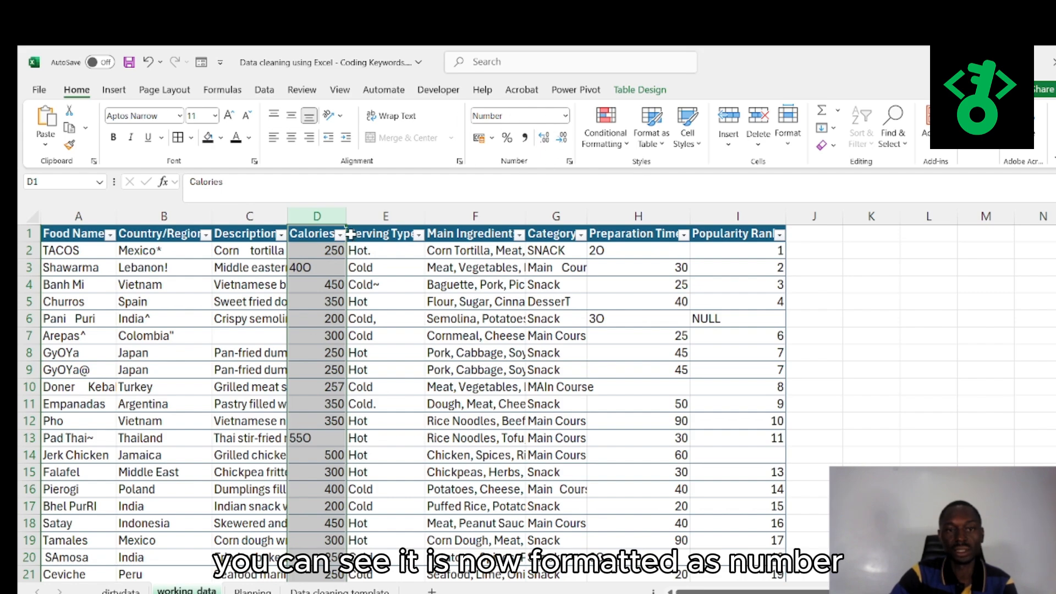
# Check the data types of the Serving Type, Main Ingredients and Category columns
pyautogui.click(379, 216)
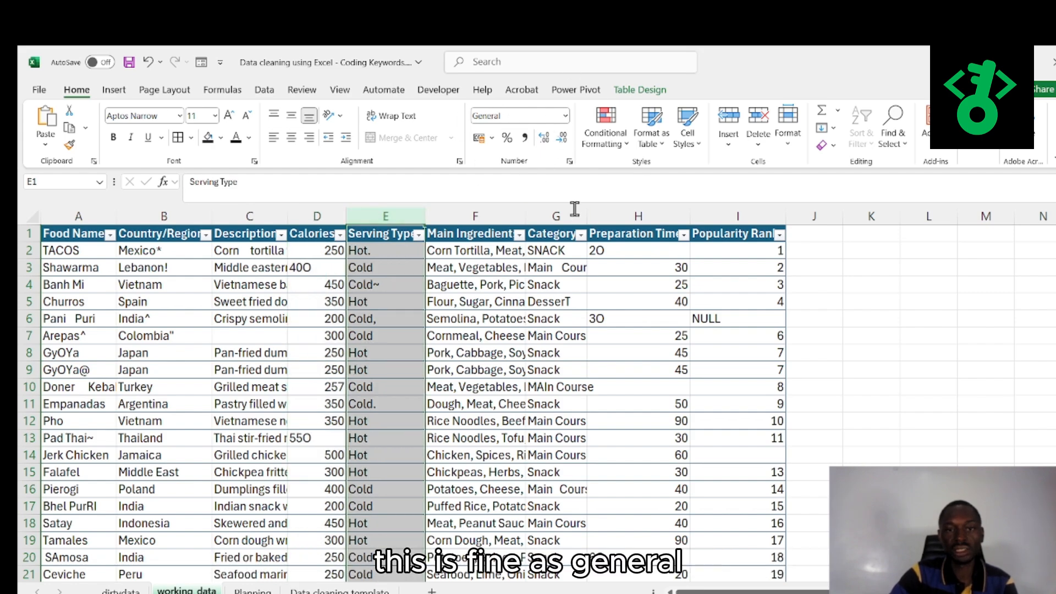
pyautogui.click(470, 218)
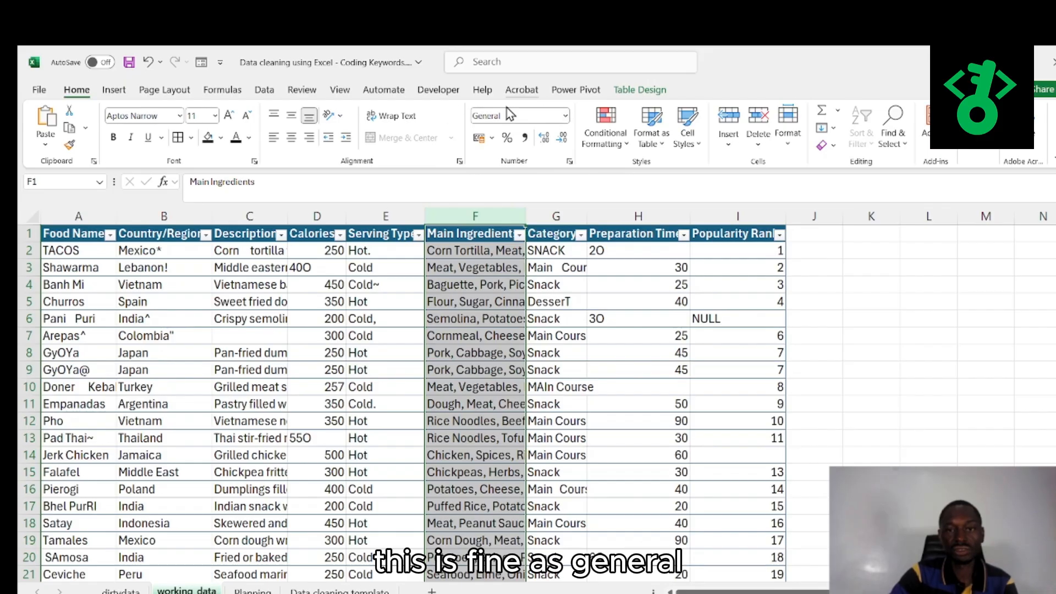
pyautogui.click(556, 215)
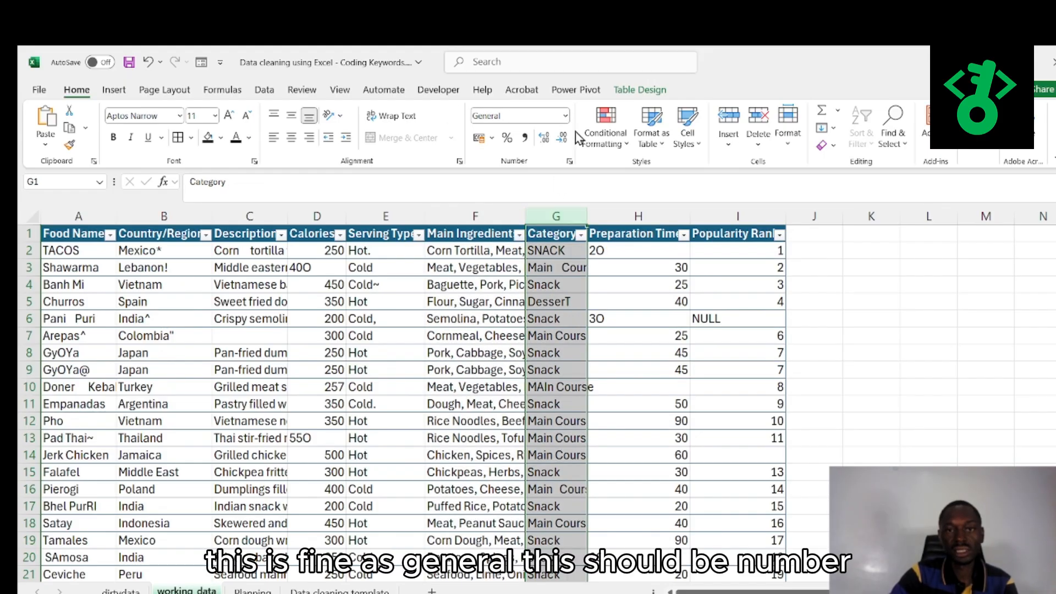
# Inspect the Preparation Time column's data type and its filter values without changing the filter
pyautogui.click(626, 216)
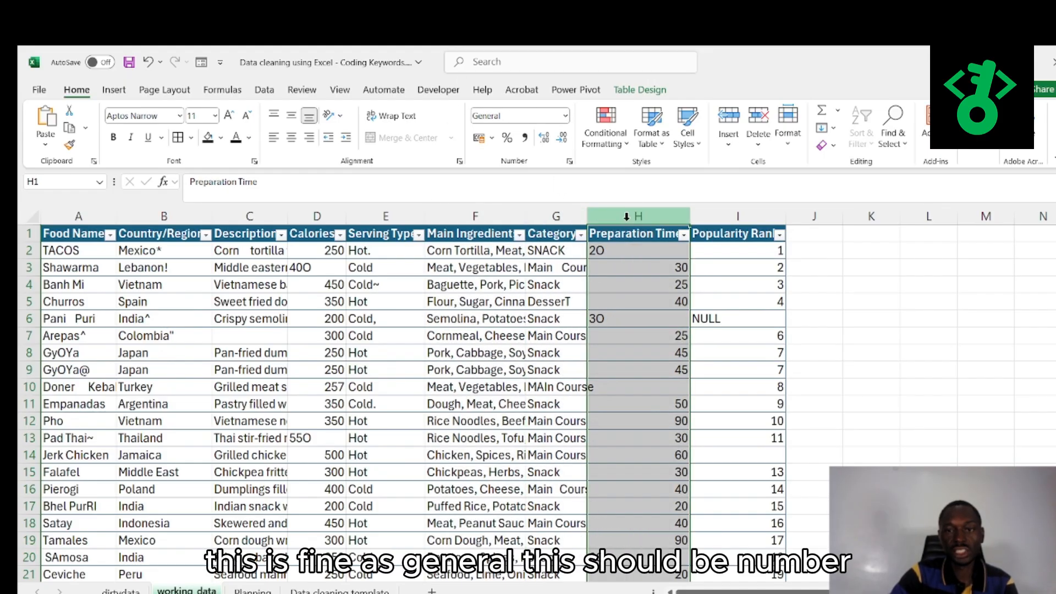
pyautogui.click(684, 235)
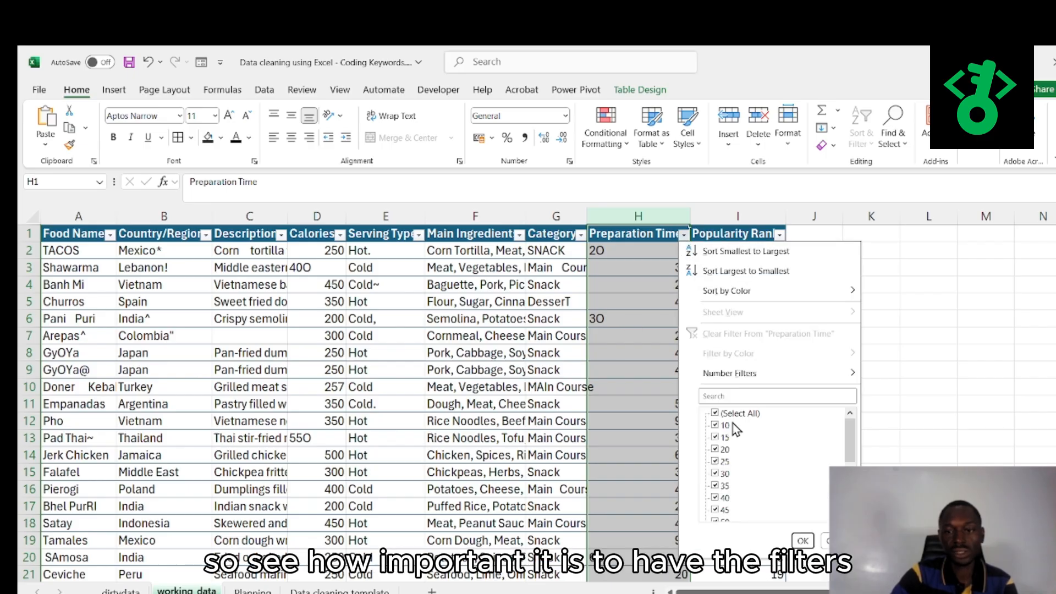
pyautogui.scroll(5, 741, 475)
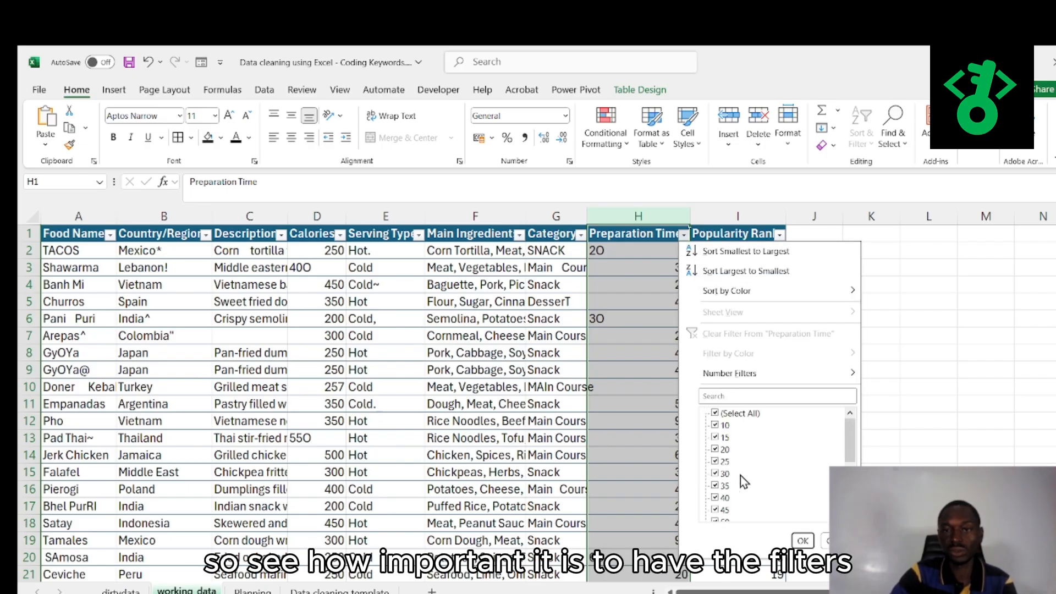
pyautogui.press('Escape')
# Format the Preparation Time and Popularity Rank columns as Number with 0 decimal places and the 1000 separator
pyautogui.moveTo(638, 216); pyautogui.dragTo(714, 220)
pyautogui.rightClick(648, 218)
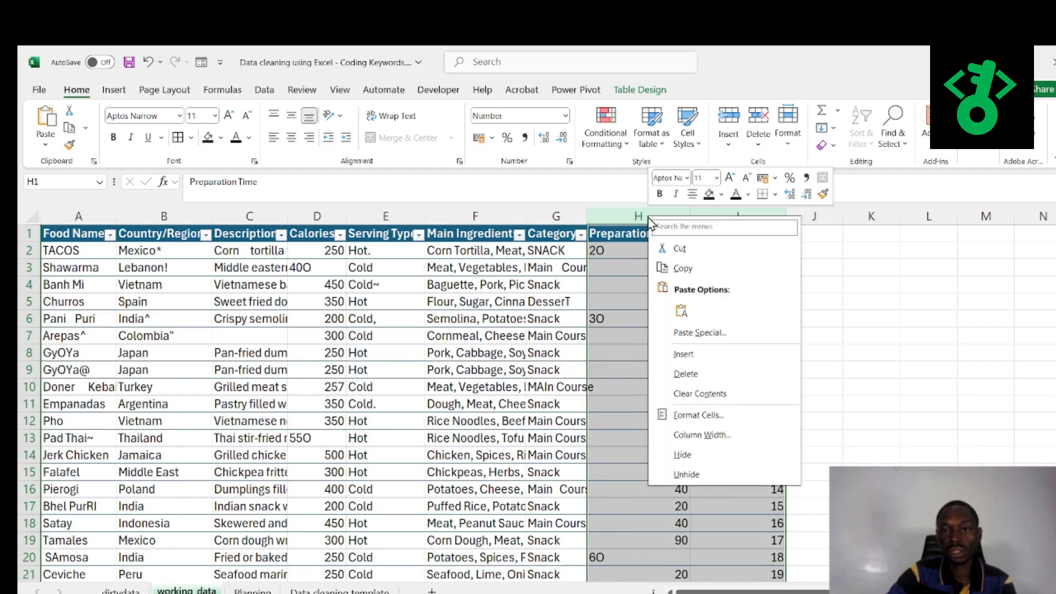
pyautogui.click(696, 415)
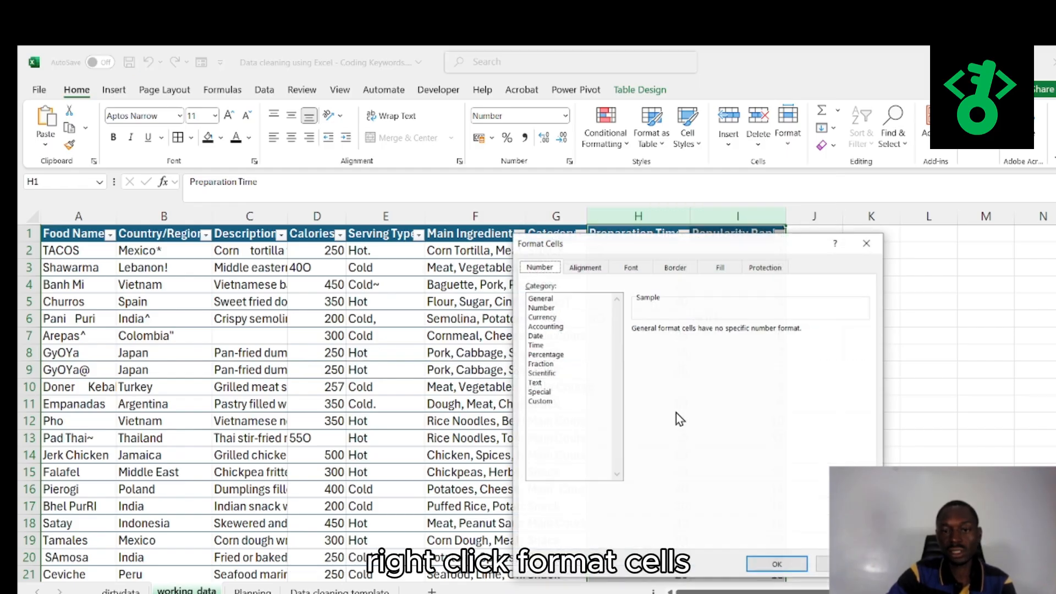
pyautogui.click(544, 308)
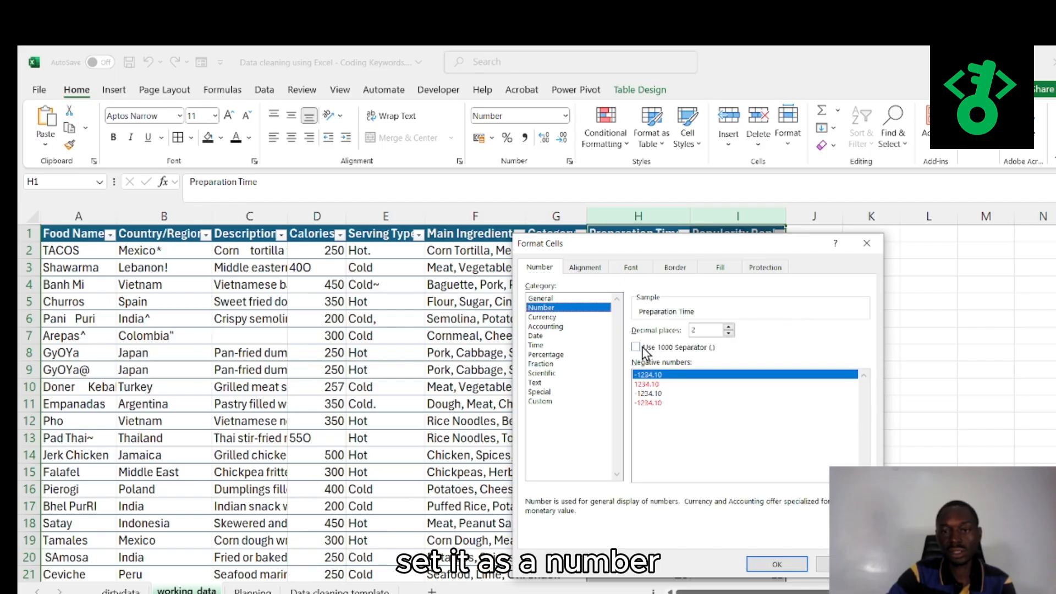
pyautogui.click(728, 334)
pyautogui.click(728, 333)
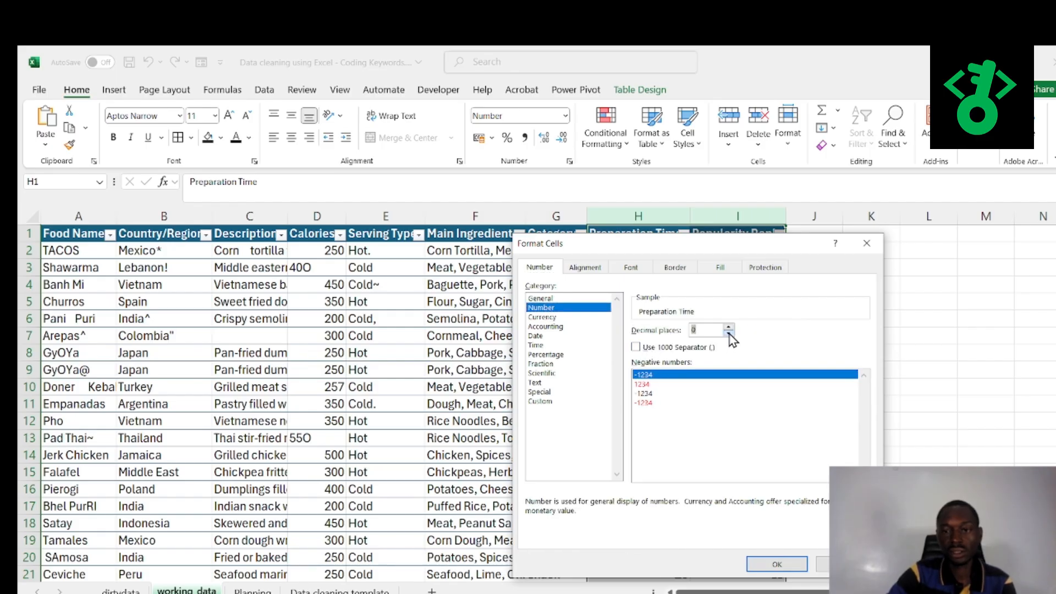
pyautogui.click(638, 347)
pyautogui.click(777, 565)
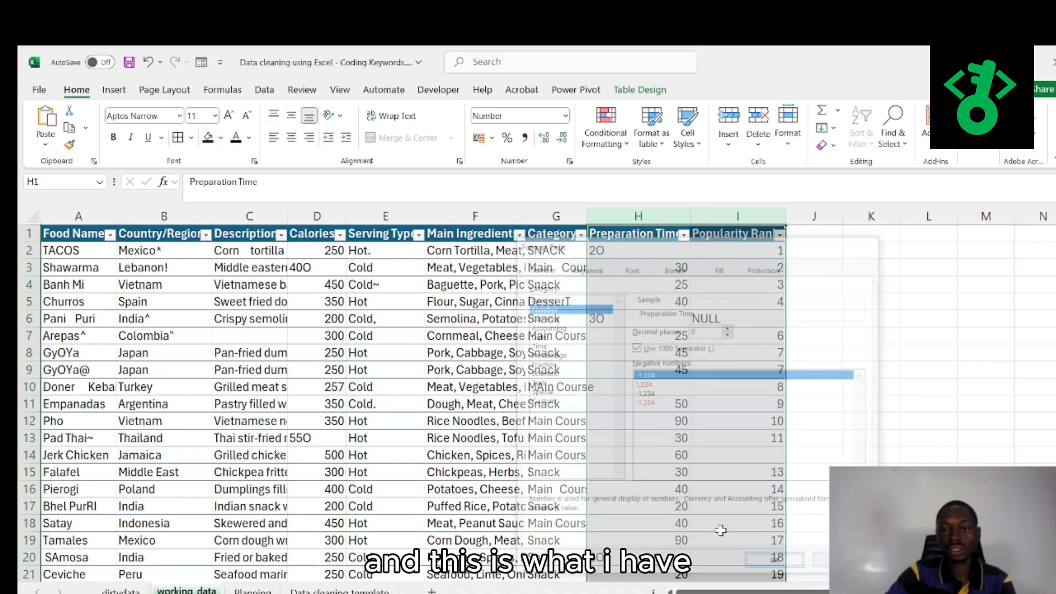
pyautogui.click(651, 421)
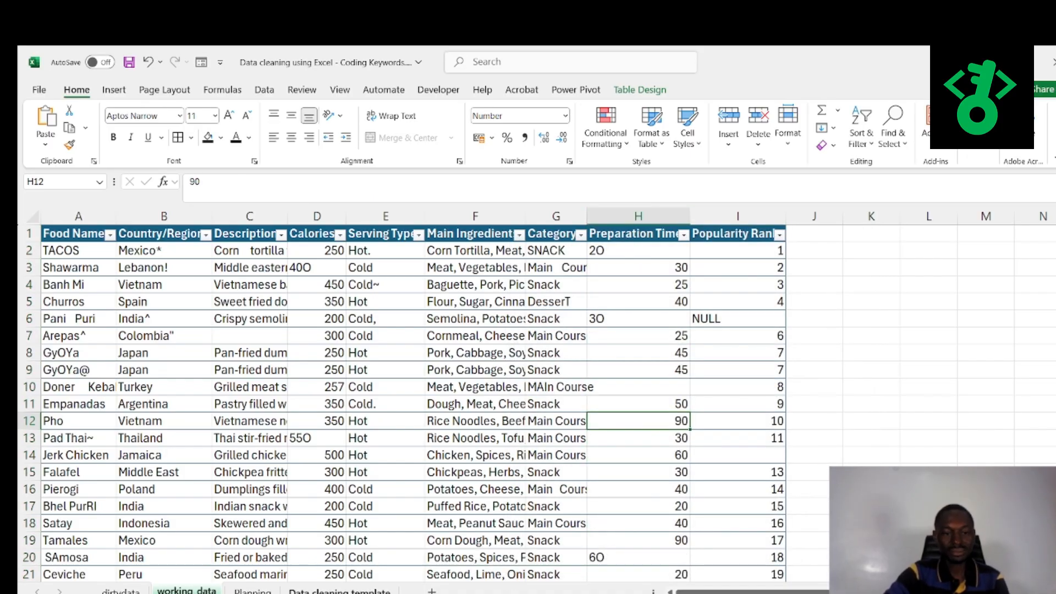
# Review the activities for data cleaning steps 3, 2 and 1 in the Data cleaning template, ending on step 2
pyautogui.hotkey('ctrl', 'pagedown')
pyautogui.hotkey('ctrl', 'pagedown')
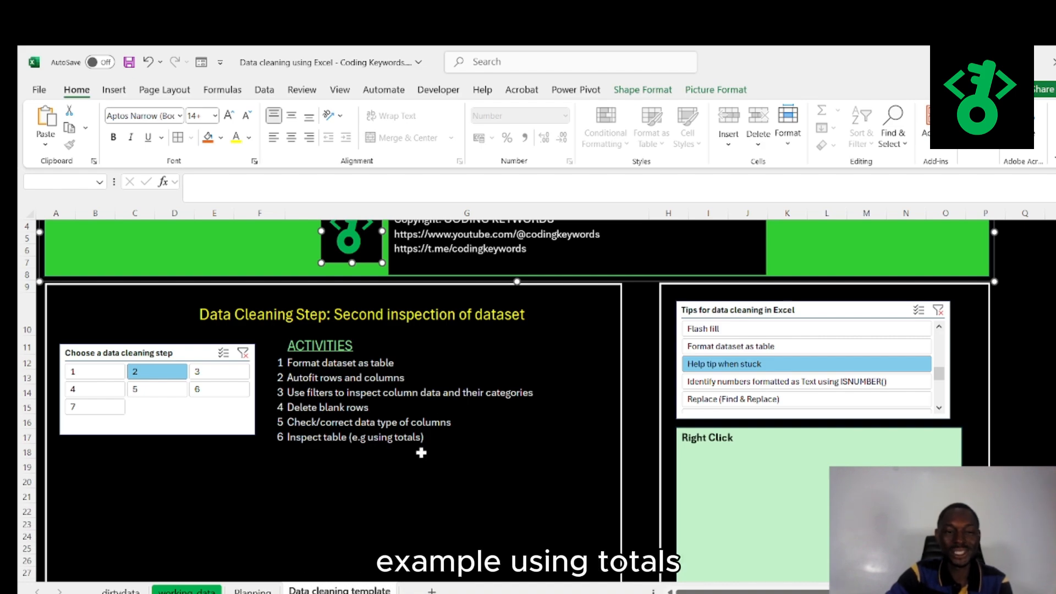
pyautogui.click(223, 378)
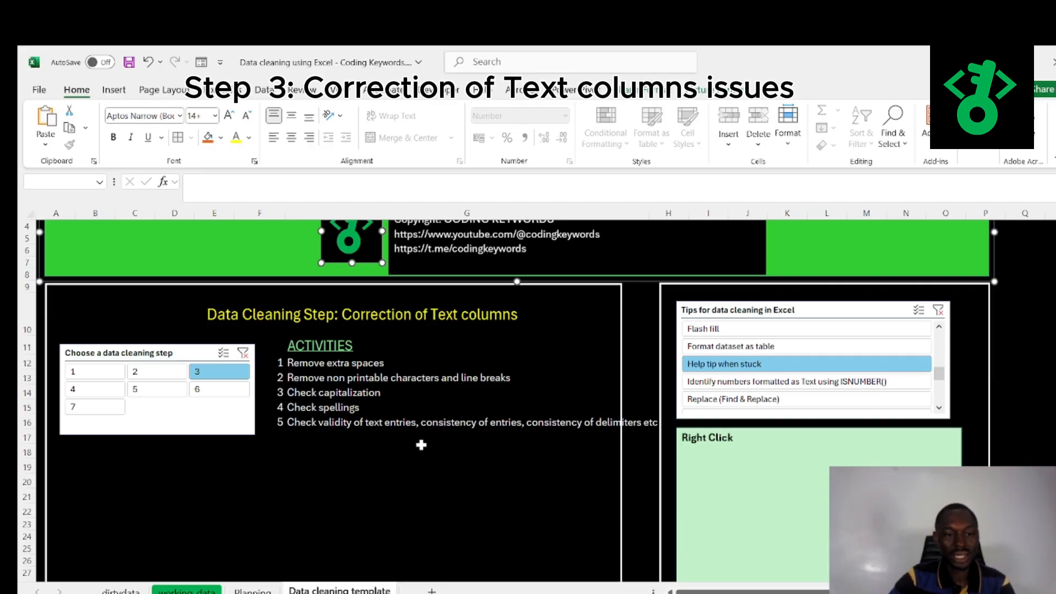
pyautogui.click(171, 371)
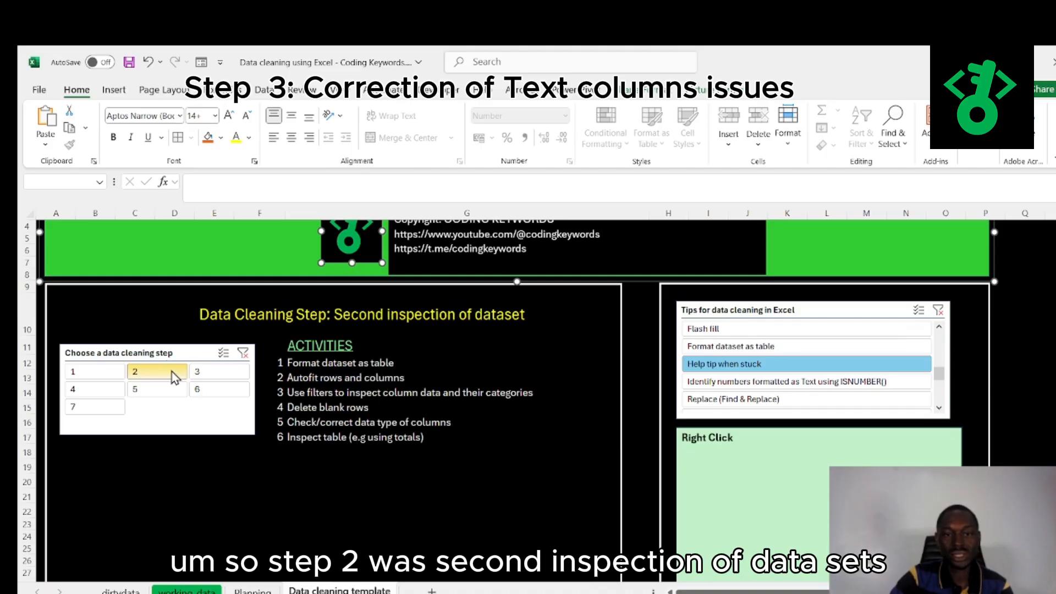
pyautogui.click(105, 374)
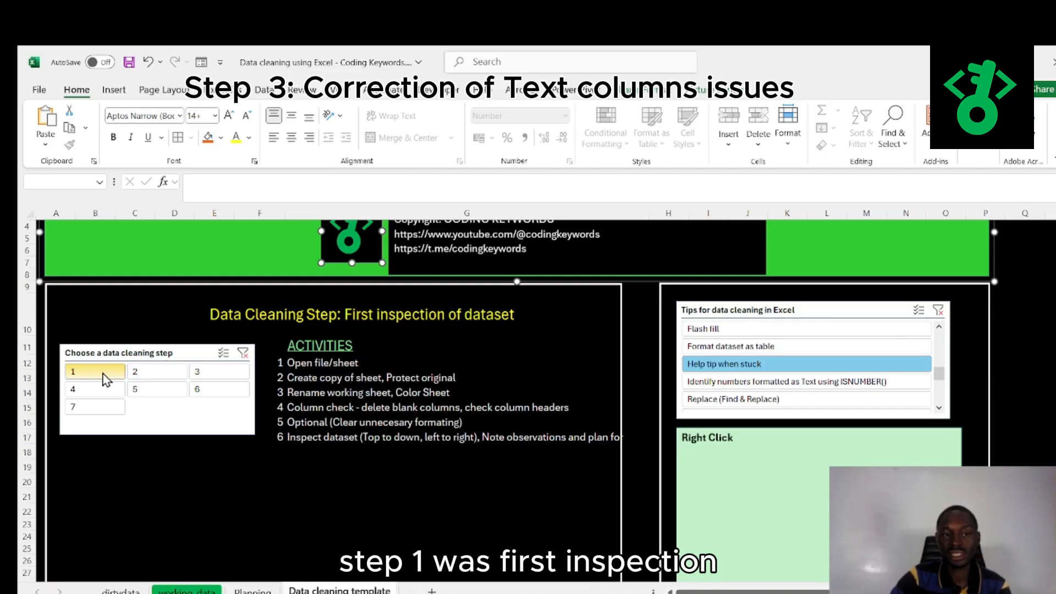
pyautogui.click(153, 376)
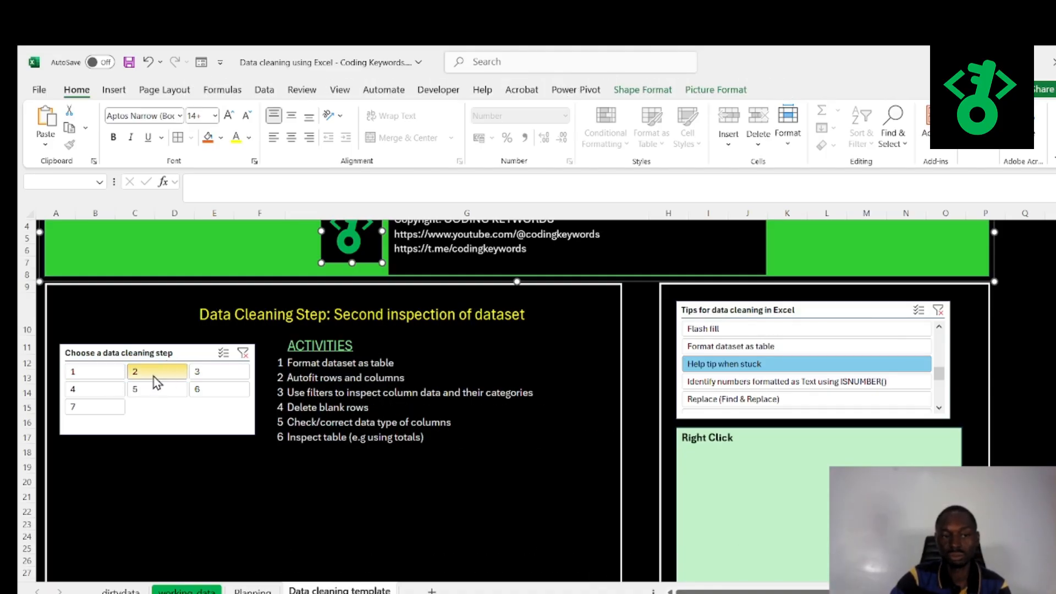
# Show the activities of data cleaning step 3 in the Data cleaning template and return to the working_data sheet
pyautogui.click(202, 370)
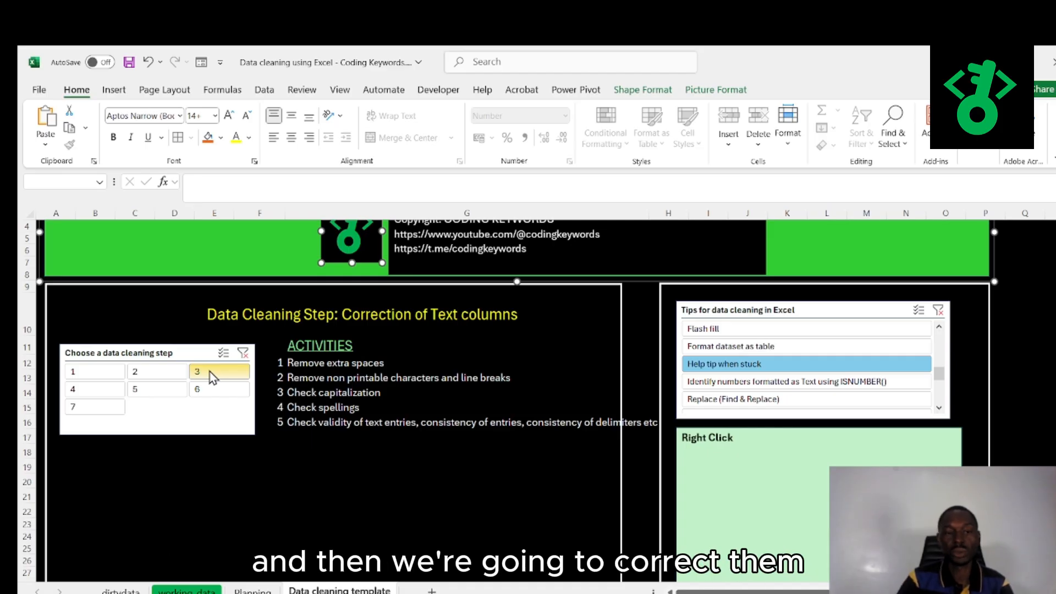
pyautogui.scroll(1, 242, 348)
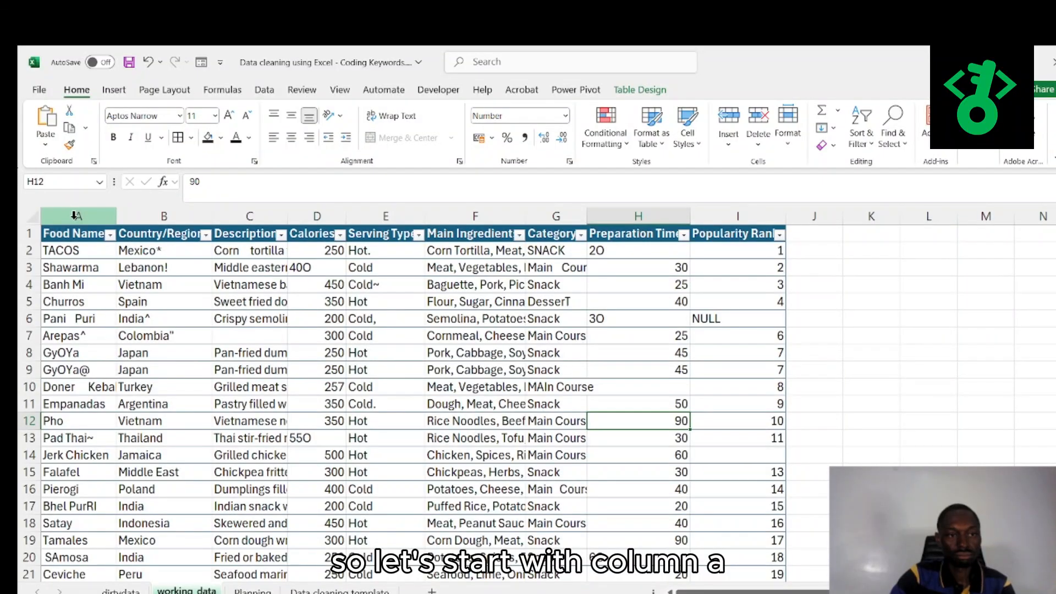
pyautogui.click(74, 216)
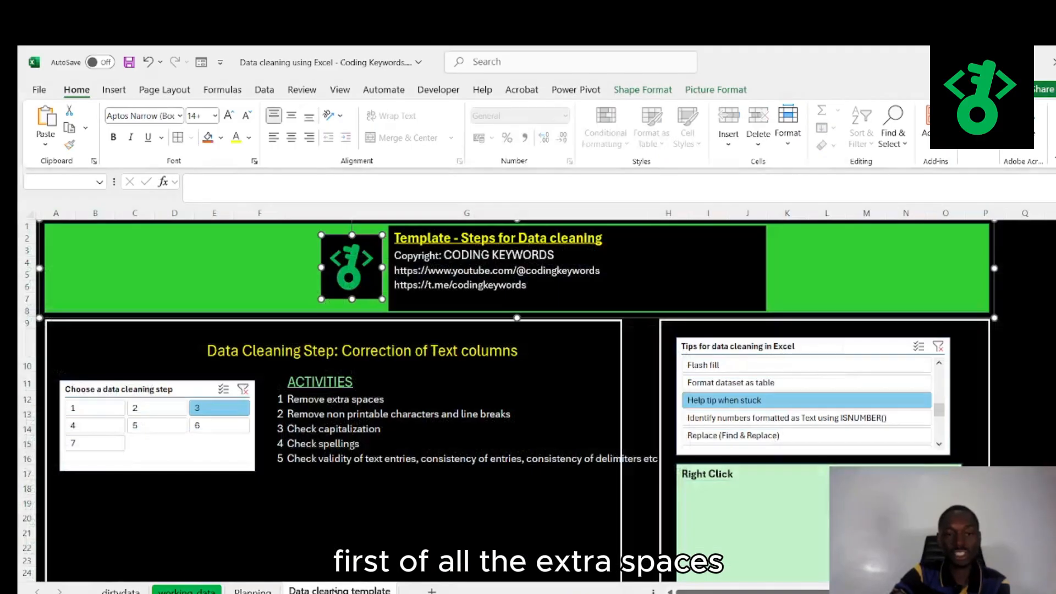
pyautogui.click(189, 590)
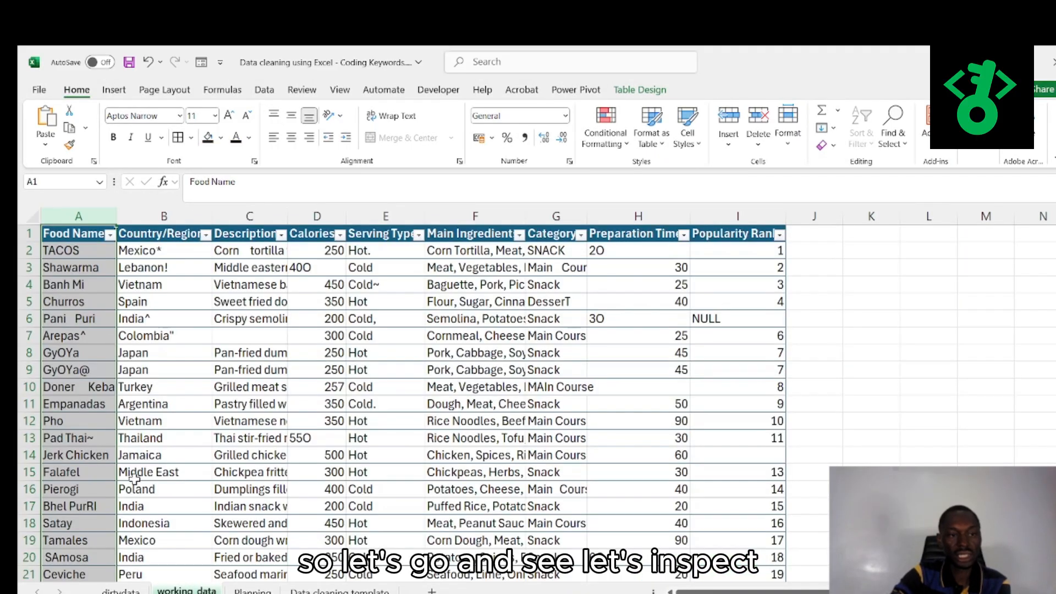
# Inspect the Food Name column for extra spaces between words, checking the entries in A6 and A10
pyautogui.scroll(-1, 94, 367)
pyautogui.scroll(1, 94, 367)
pyautogui.click(181, 367)
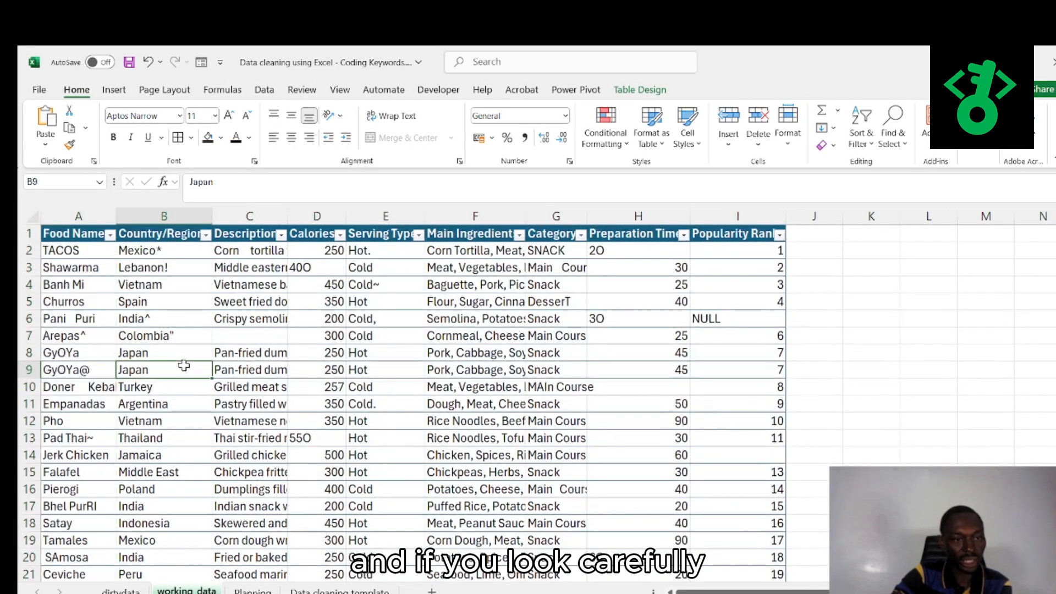
pyautogui.click(65, 318)
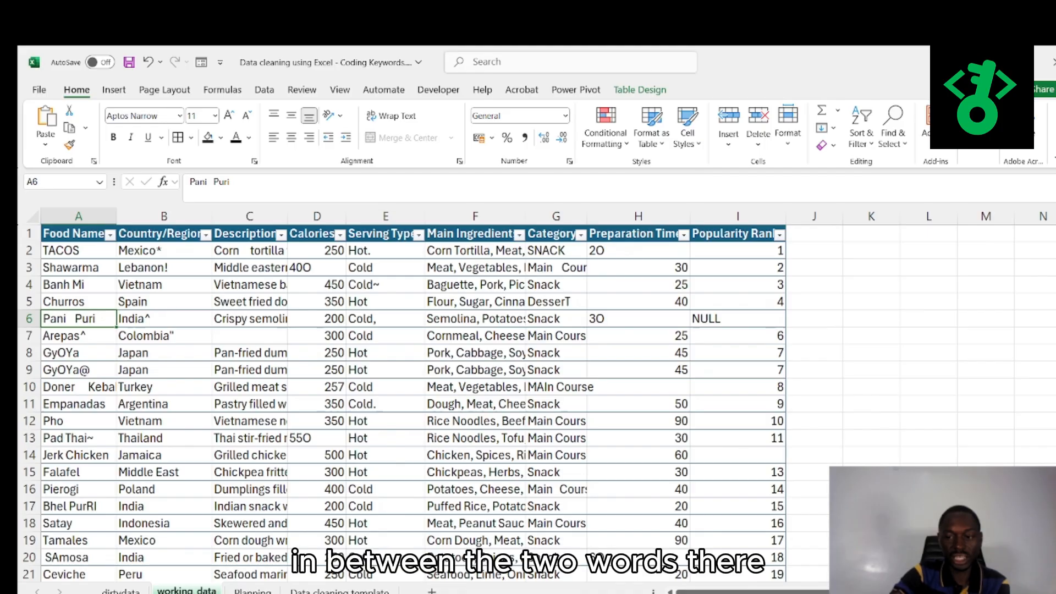
pyautogui.scroll(3, 487, 395)
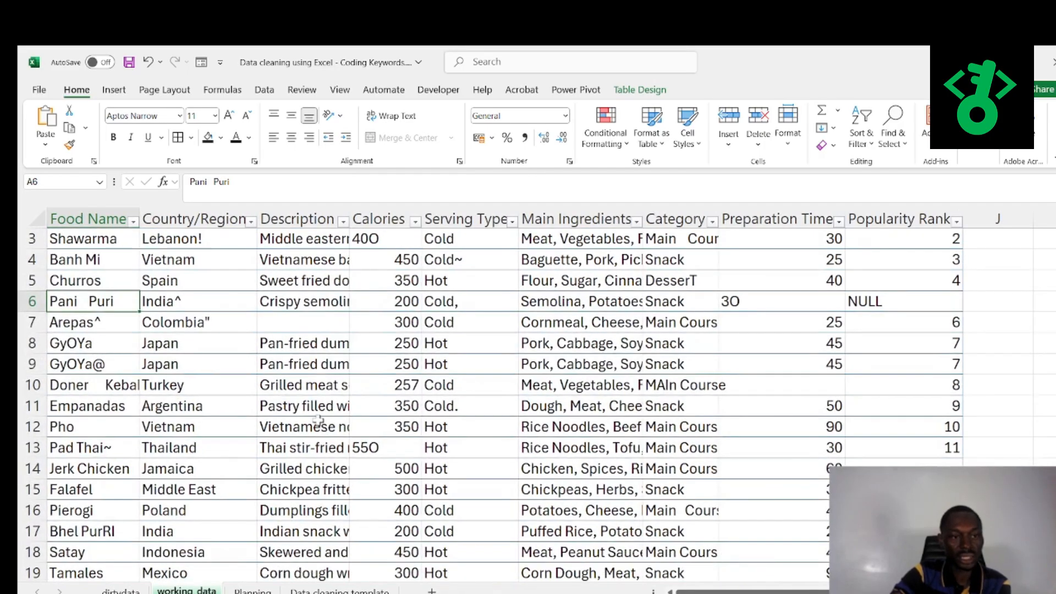
pyautogui.scroll(1, 96, 426)
pyautogui.click(96, 427)
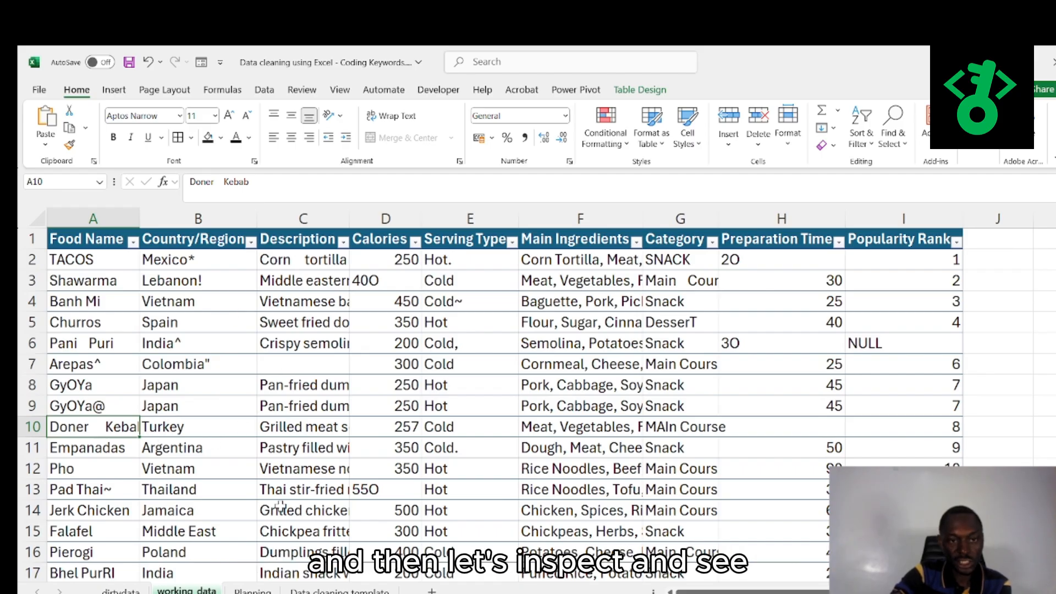
# Inspect the Description column for extra spaces, starting with C2, and look through the remaining rows of the dataset
pyautogui.click(314, 220)
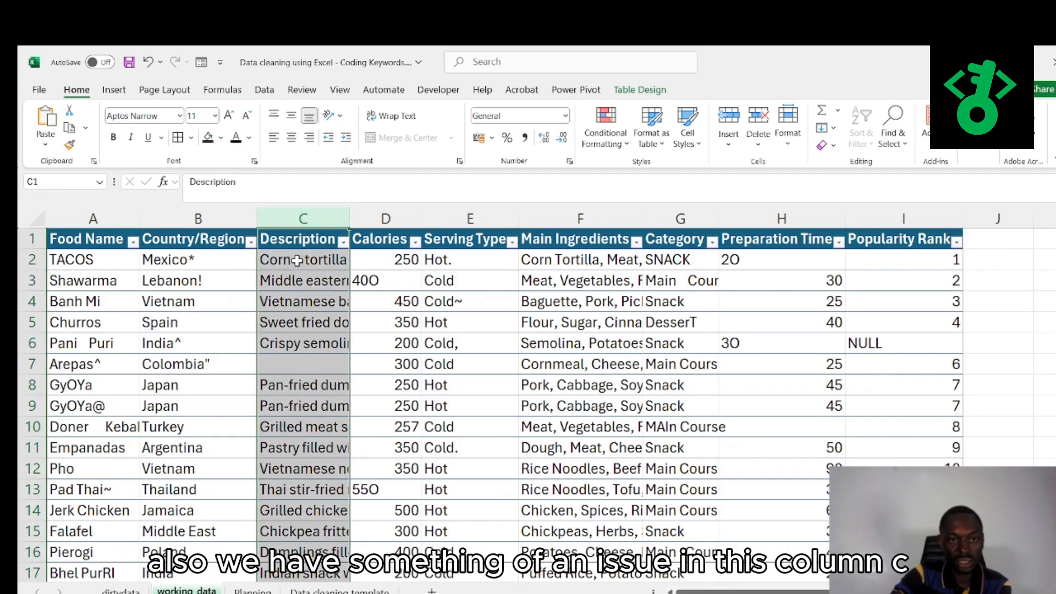
pyautogui.doubleClick(306, 268)
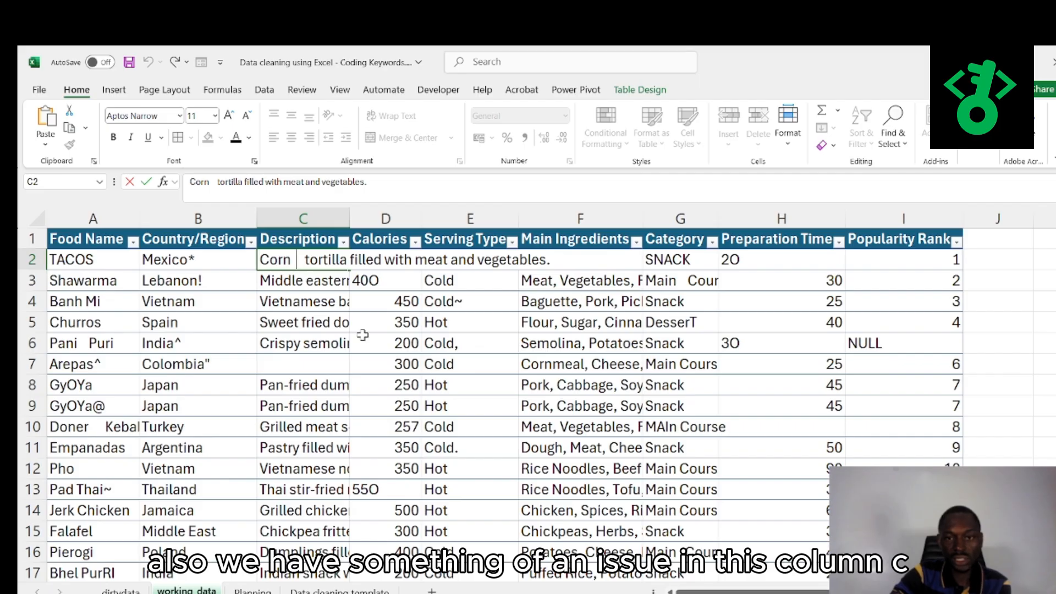
pyautogui.click(583, 383)
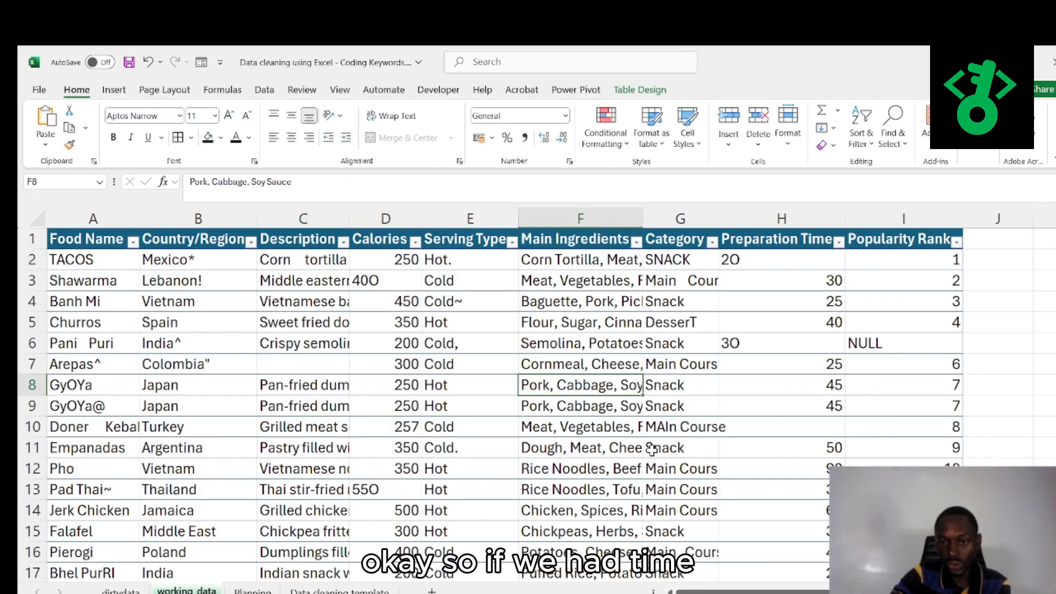
pyautogui.scroll(-11, 648, 447)
pyautogui.scroll(-20, 650, 446)
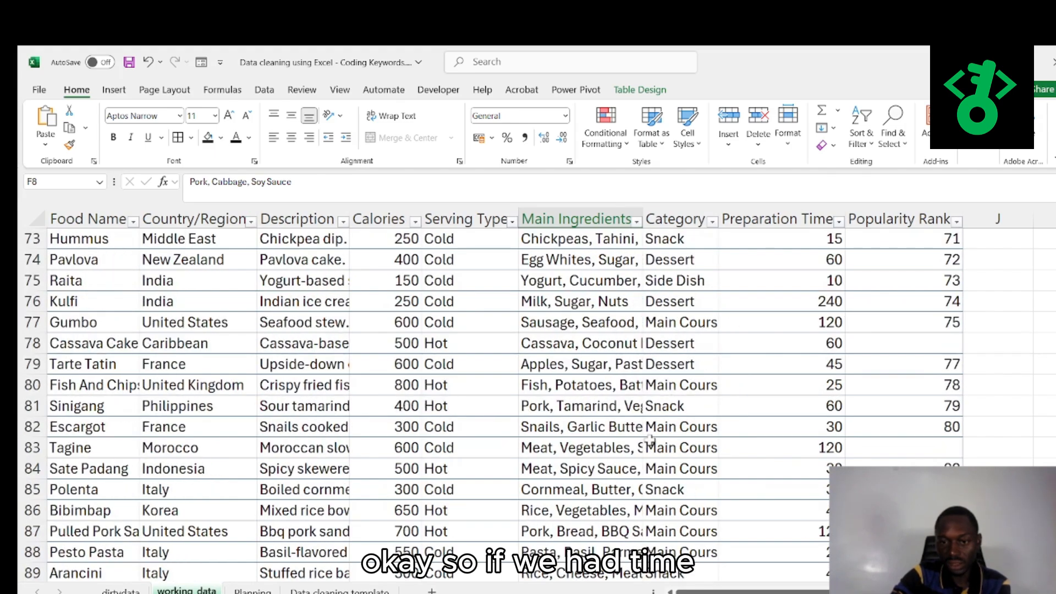
pyautogui.scroll(20, 650, 438)
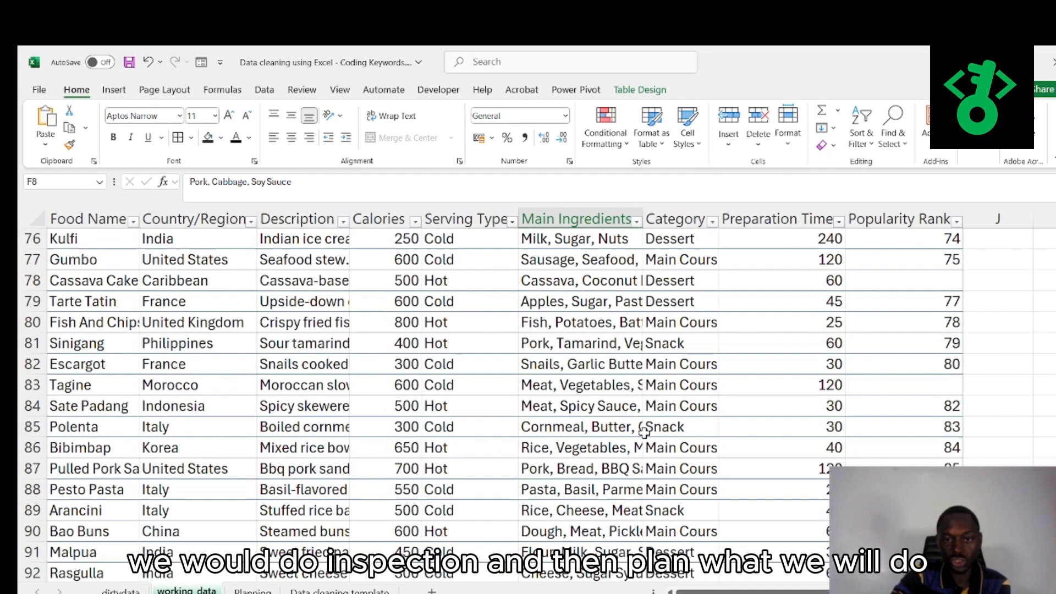
pyautogui.scroll(7, 634, 425)
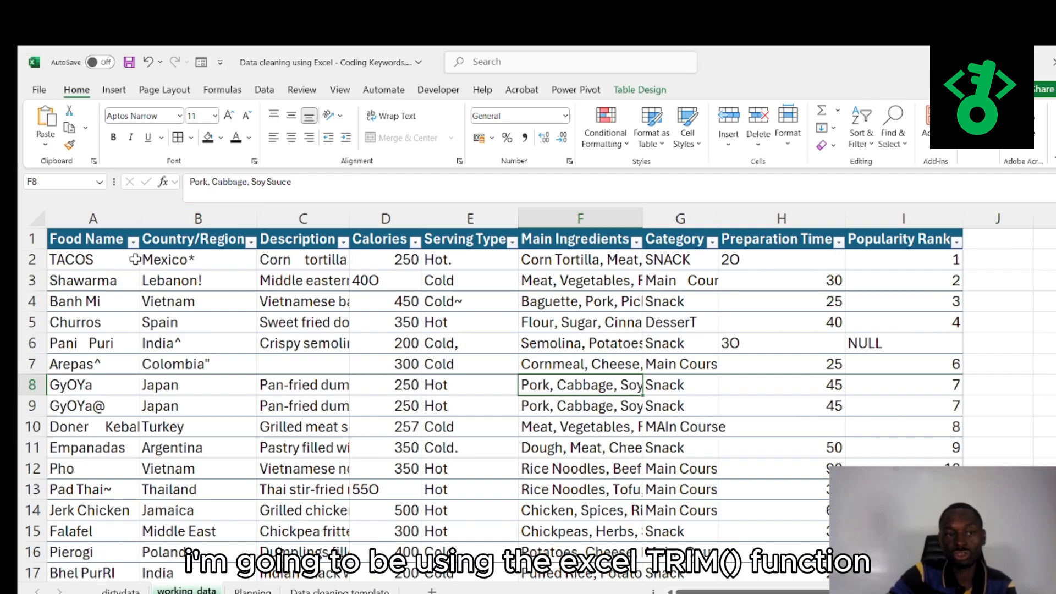
# Insert an empty column between the Food Name and Country/Region columns
pyautogui.click(190, 218)
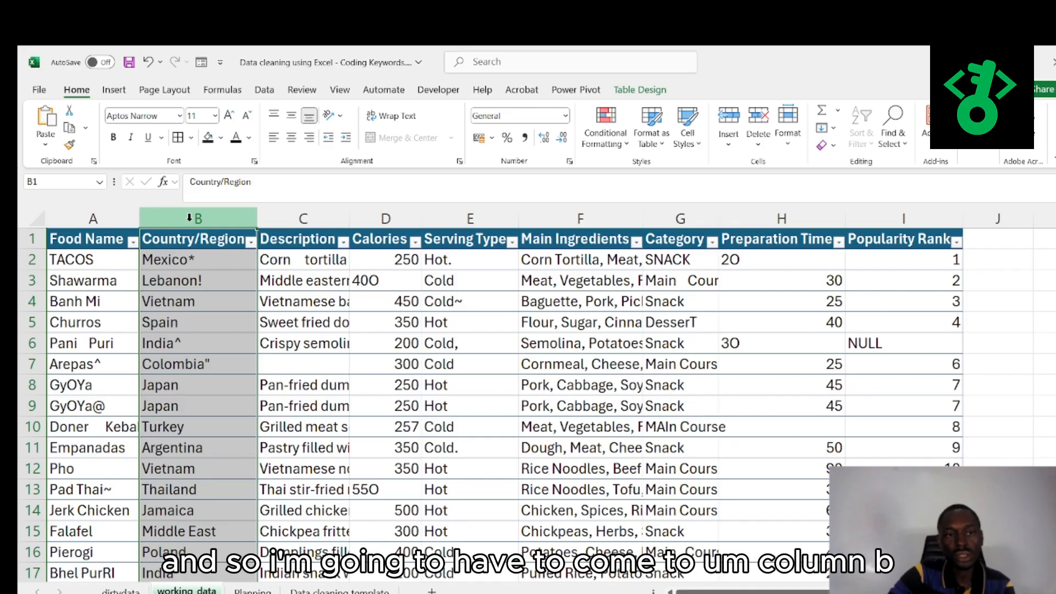
pyautogui.rightClick(196, 219)
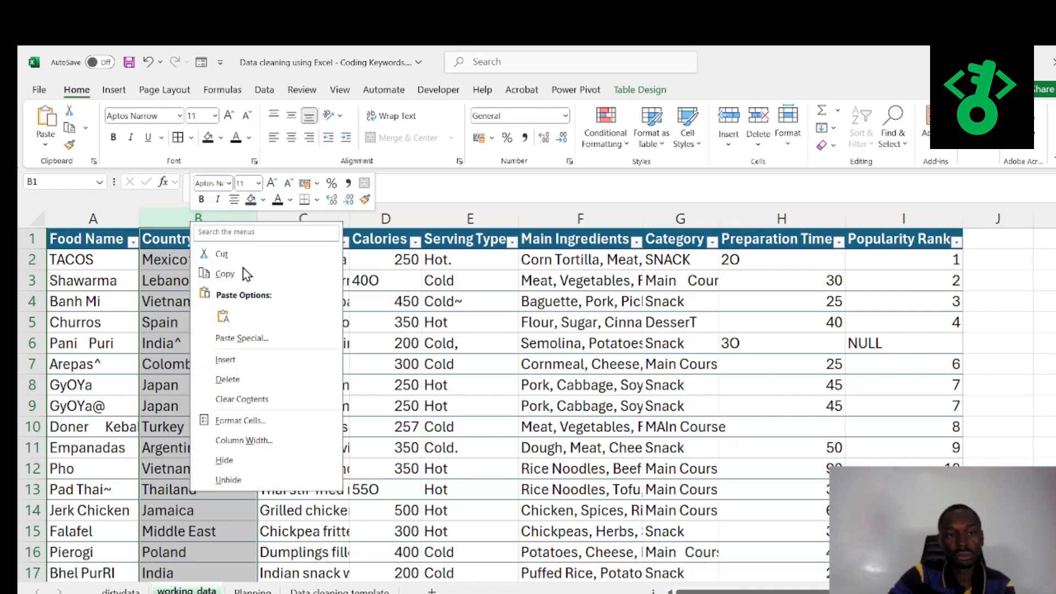
pyautogui.click(228, 360)
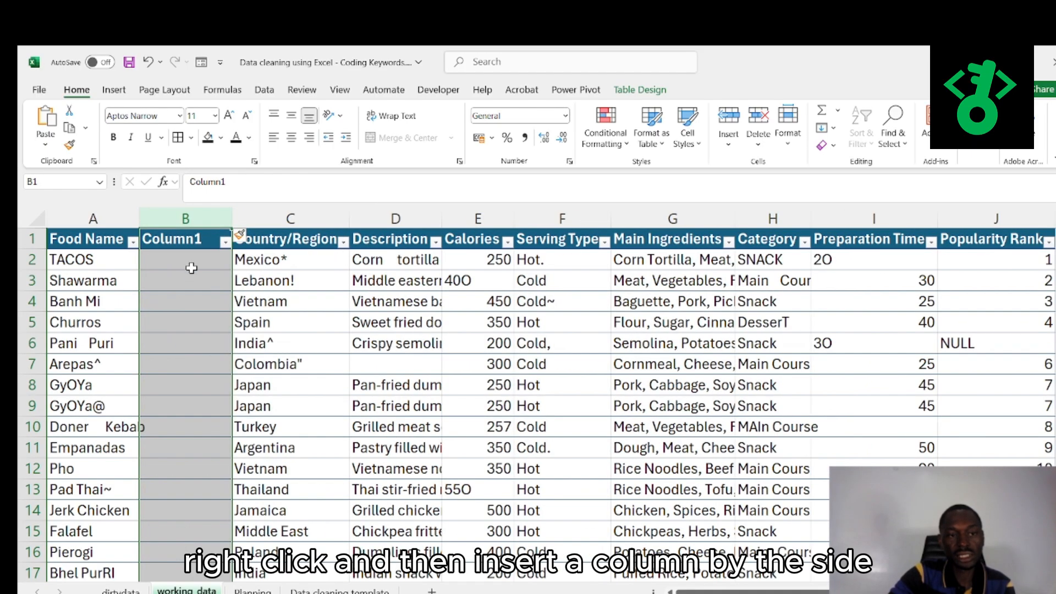
# Fill the new column beside Food Name with the formula =TRIM([@[Food Name]]), entered in B2, to remove extra spaces
pyautogui.click(191, 263)
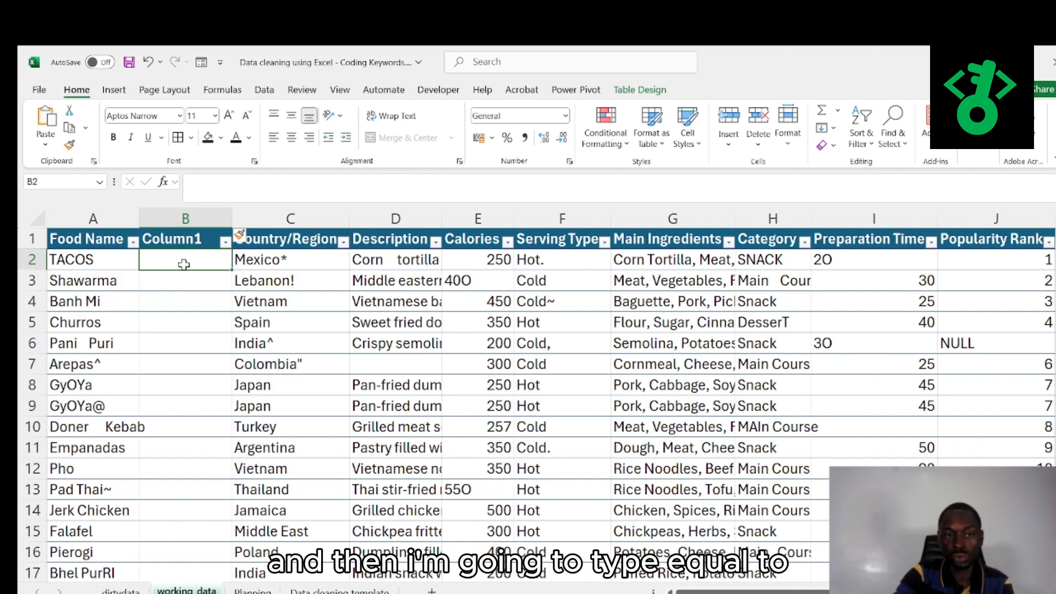
pyautogui.write('=')
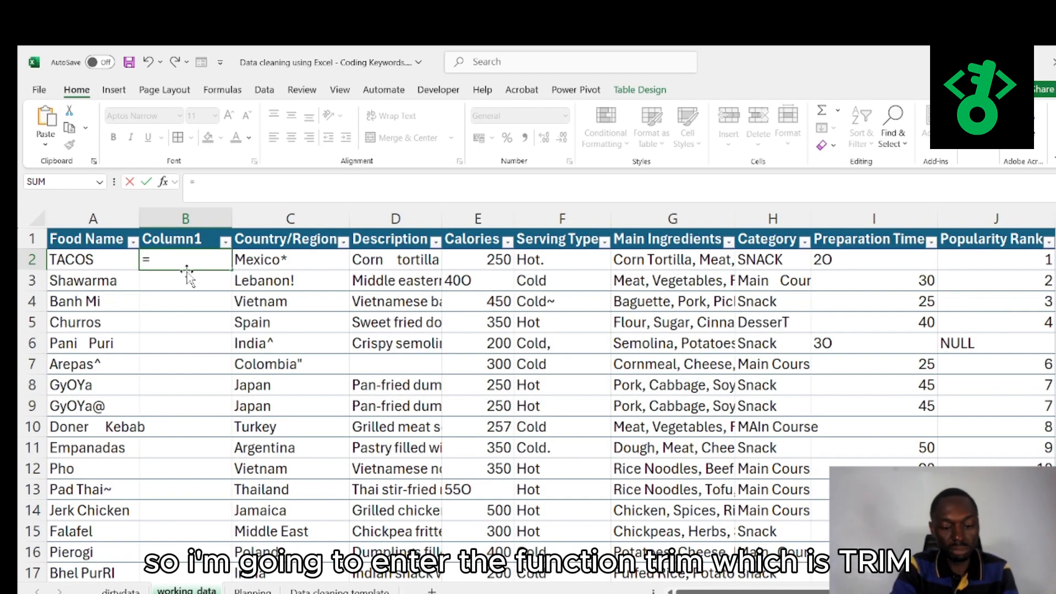
pyautogui.write('TRIM')
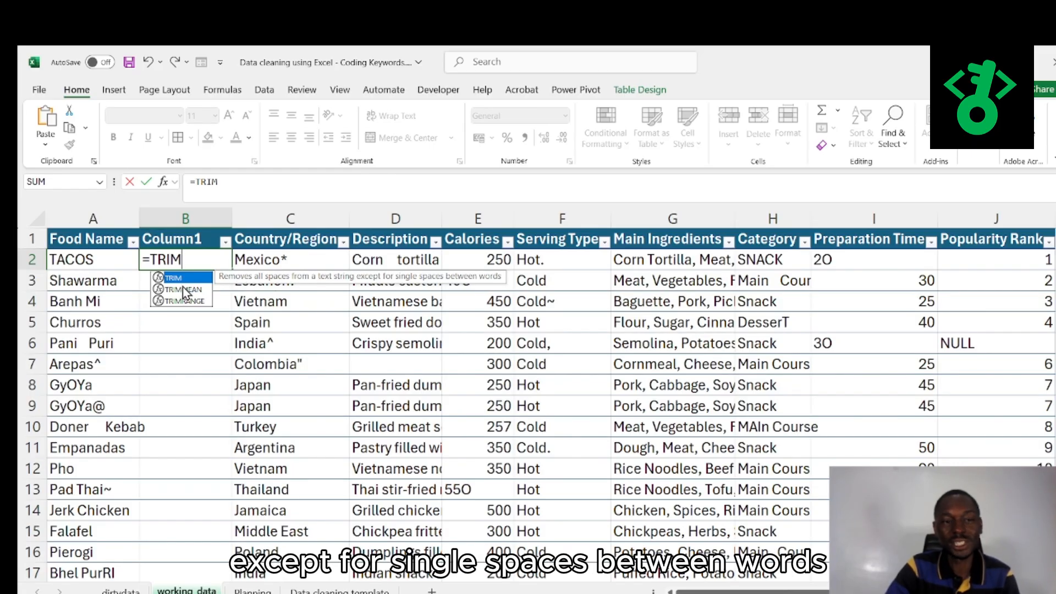
pyautogui.doubleClick(175, 278)
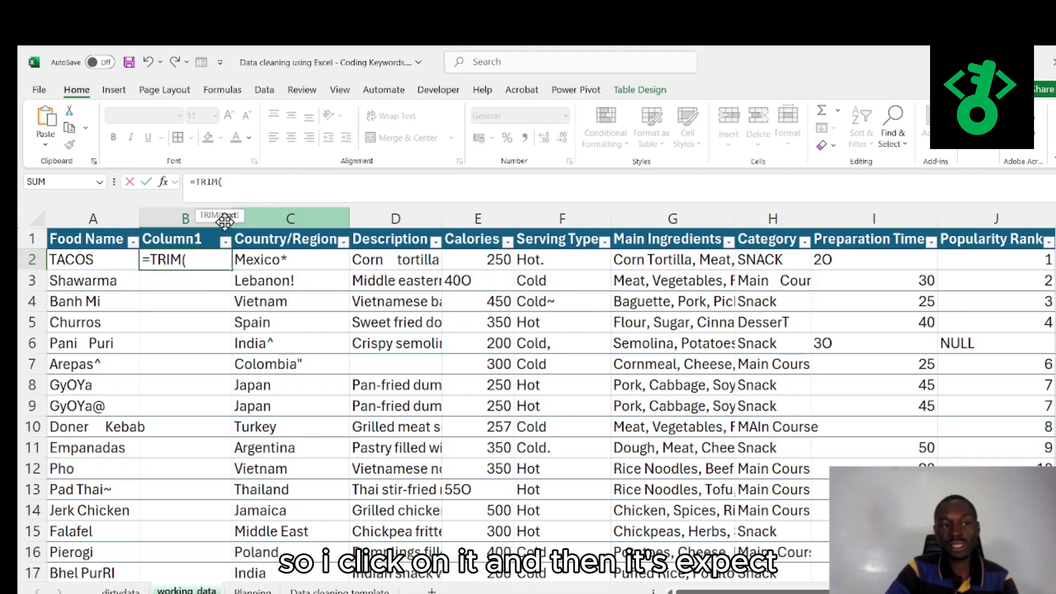
pyautogui.click(89, 260)
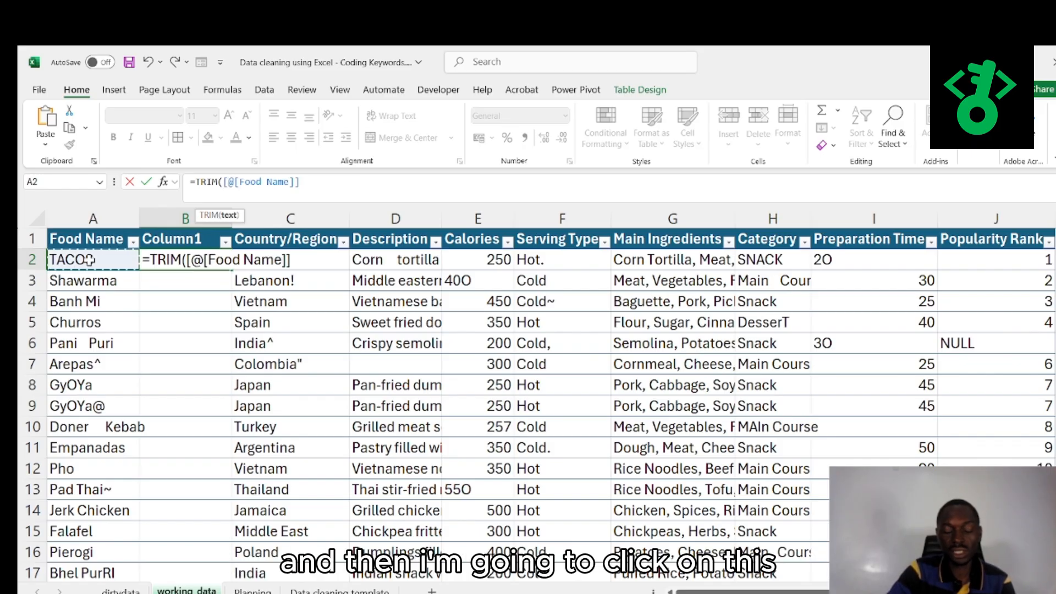
pyautogui.write(')')
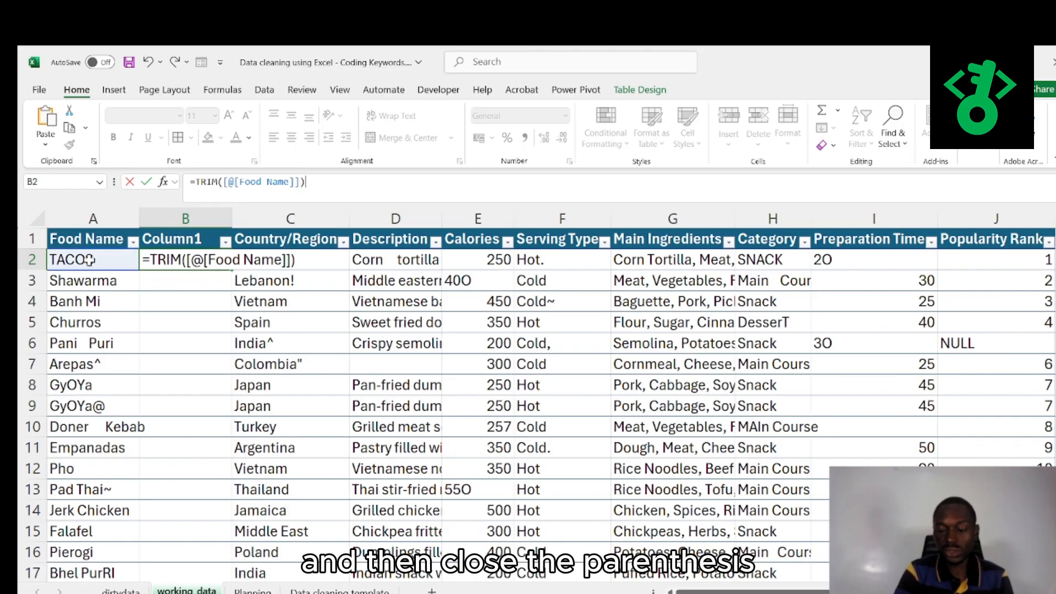
pyautogui.press('Return')
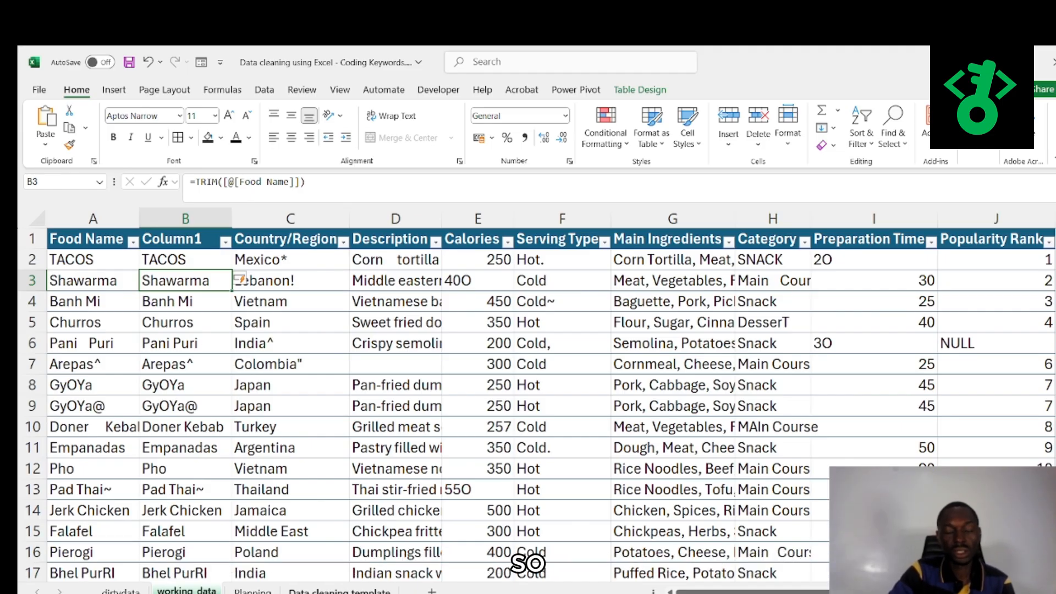
# Check the template for the next text correction and insert an empty column between Column1 and Country/Region
pyautogui.click(339, 590)
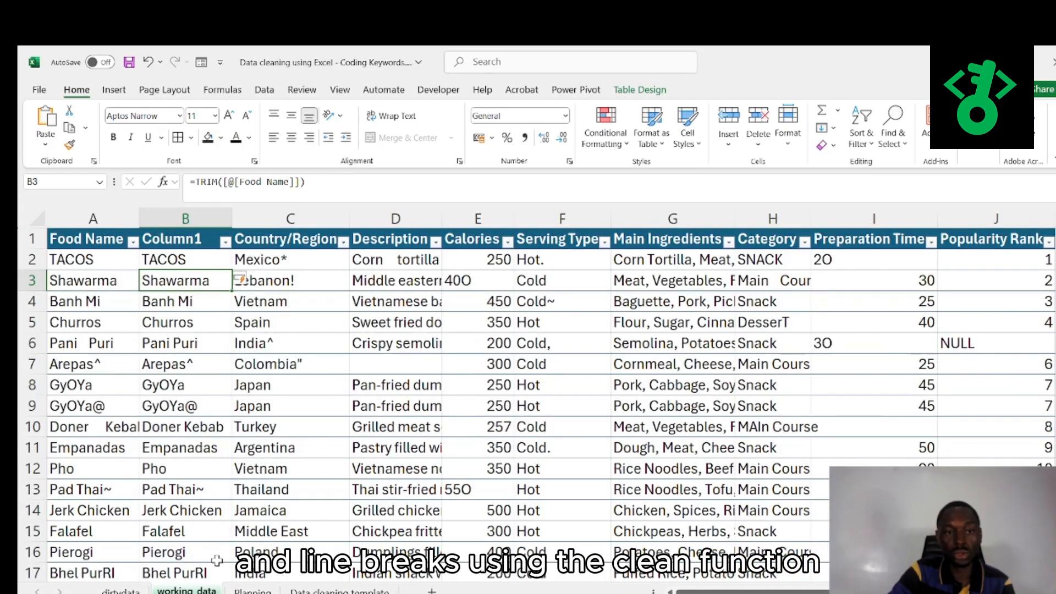
pyautogui.click(293, 218)
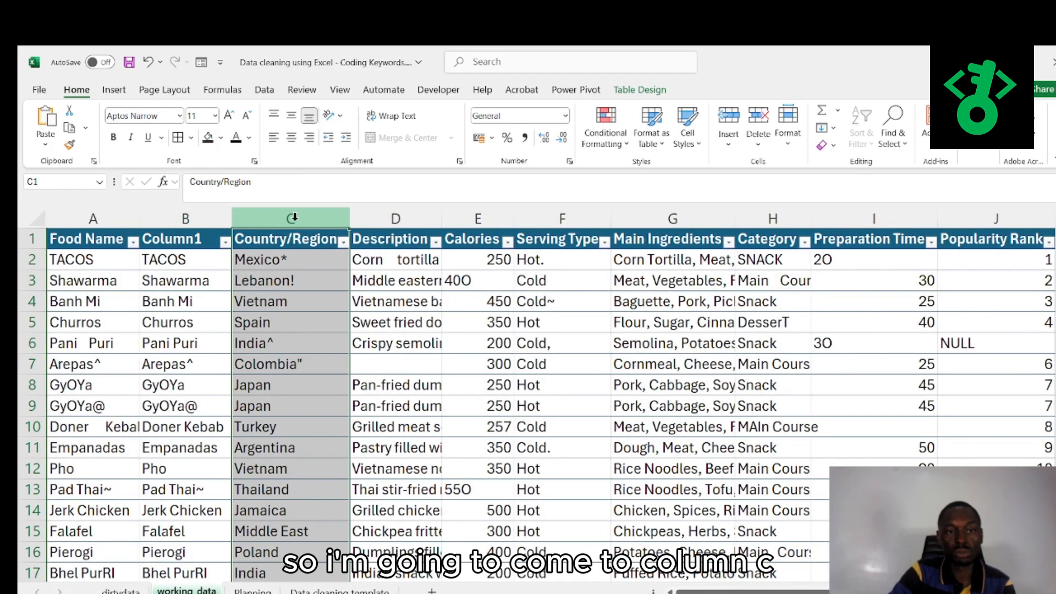
pyautogui.rightClick(294, 220)
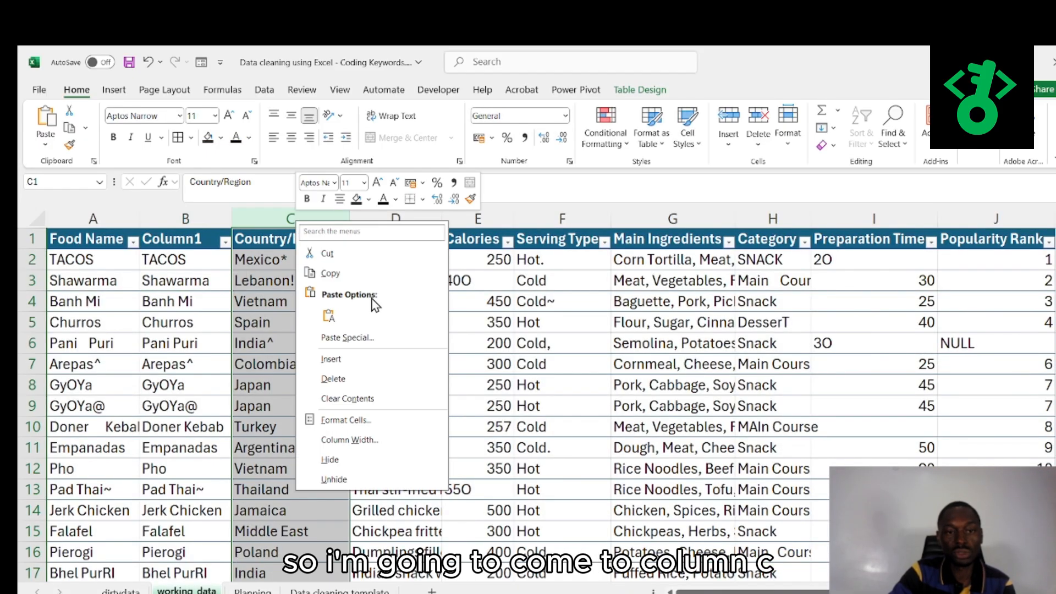
pyautogui.click(341, 360)
pyautogui.click(282, 262)
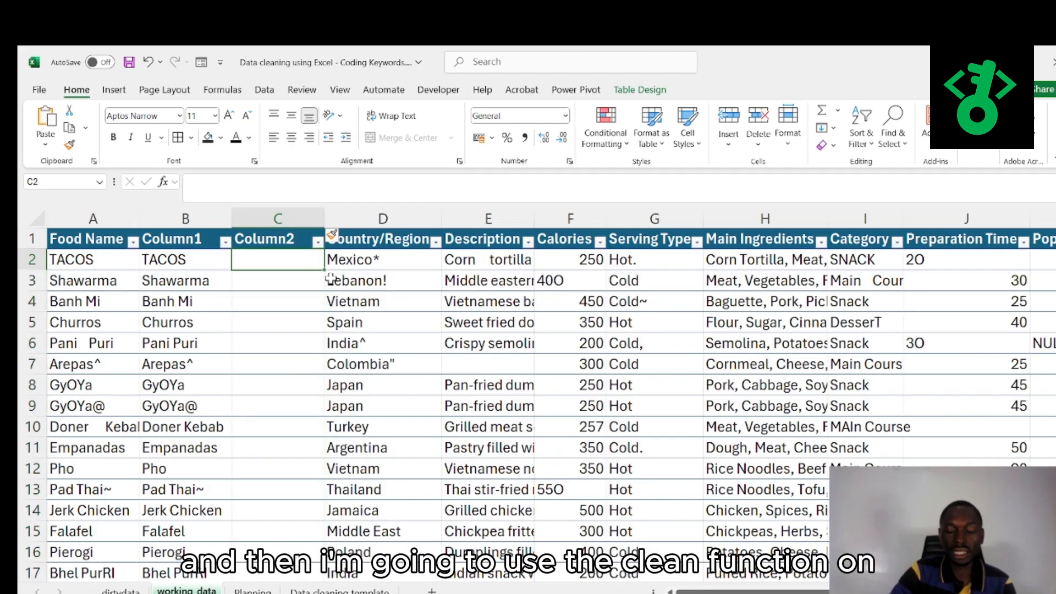
pyautogui.write('=clea')
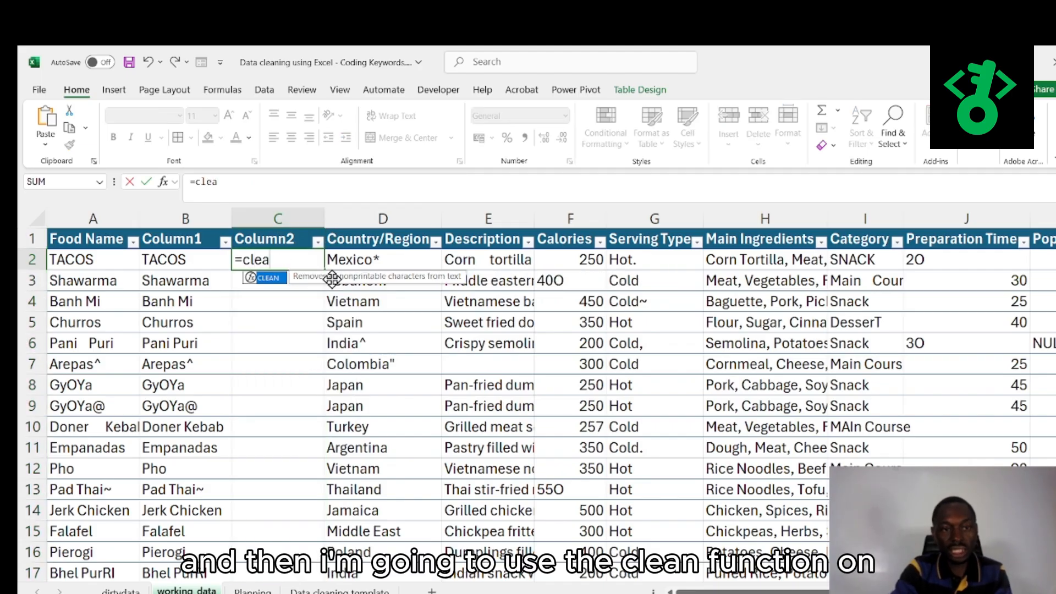
pyautogui.write('n(')
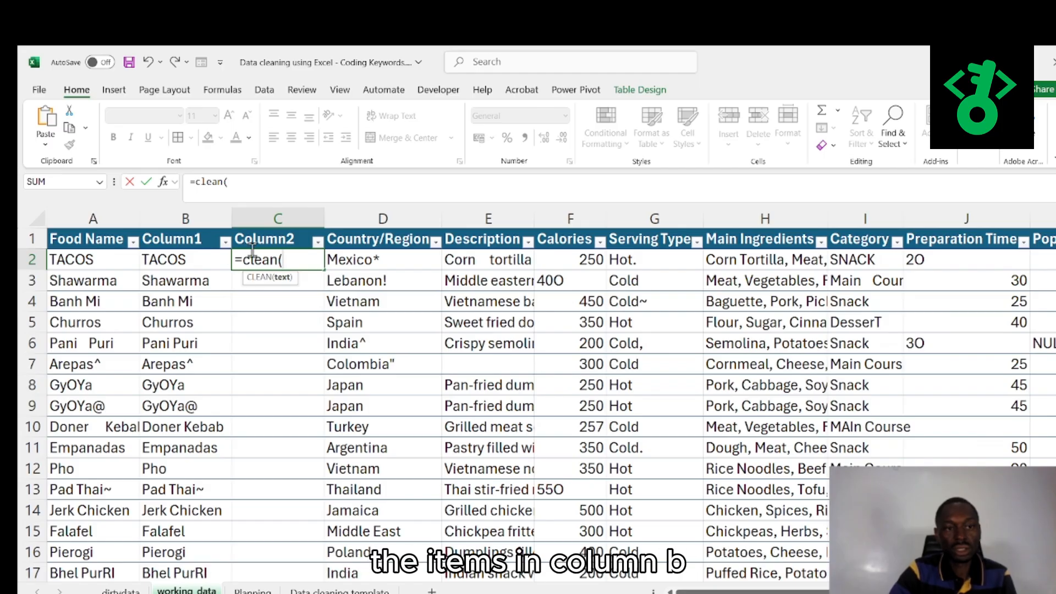
pyautogui.click(192, 257)
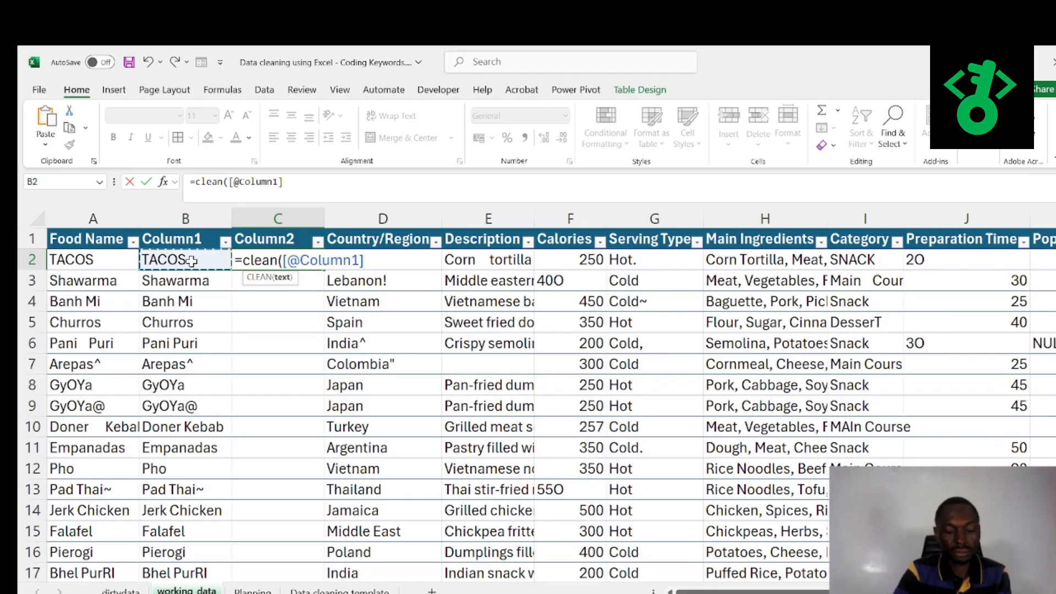
pyautogui.press('Return')
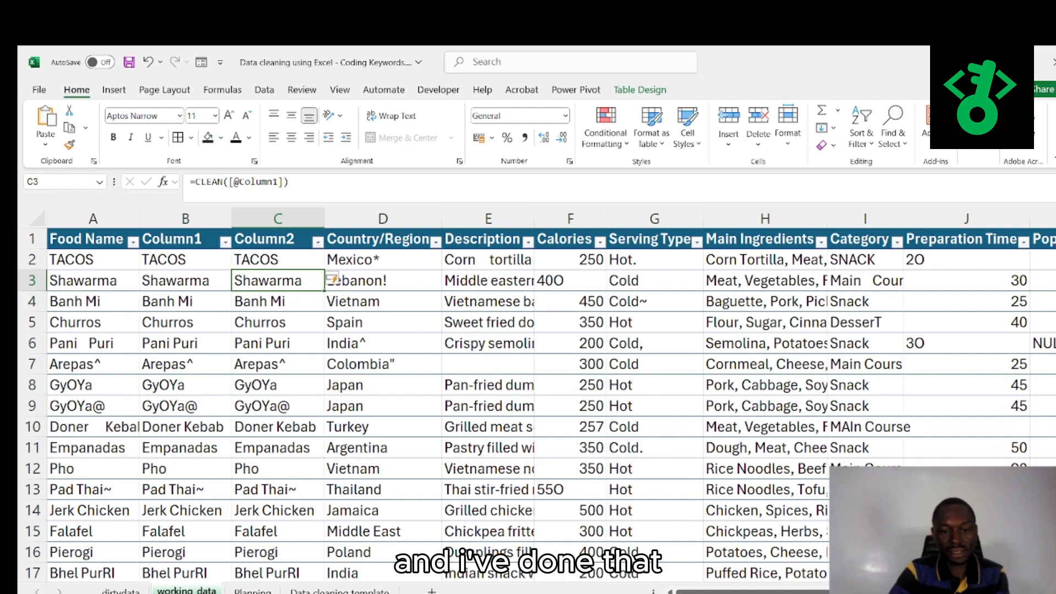
# Check the template for the next text correction and insert an empty column between Column2 and Country/Region
pyautogui.click(339, 591)
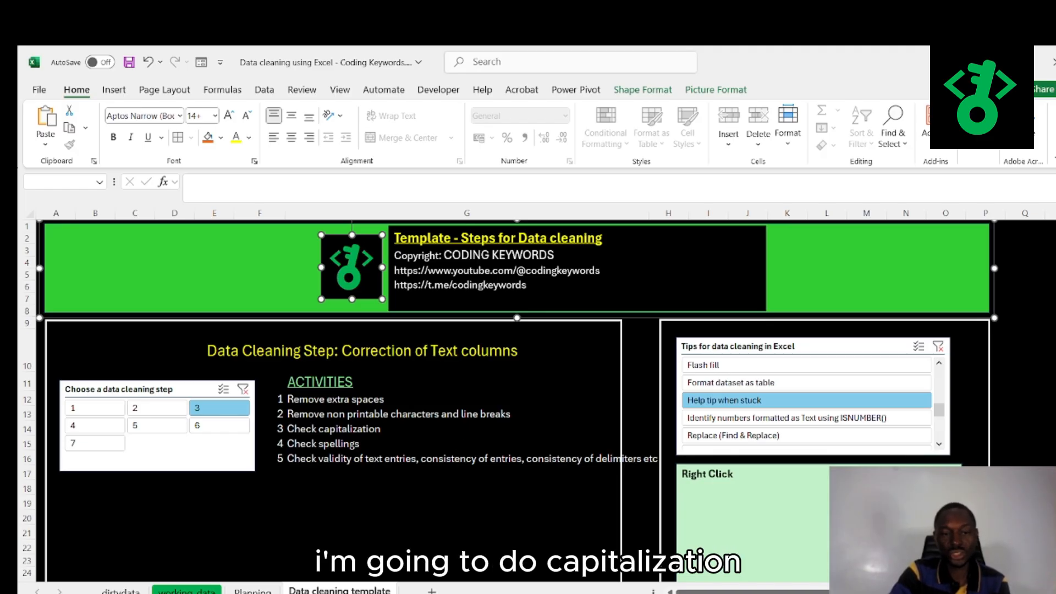
pyautogui.click(186, 591)
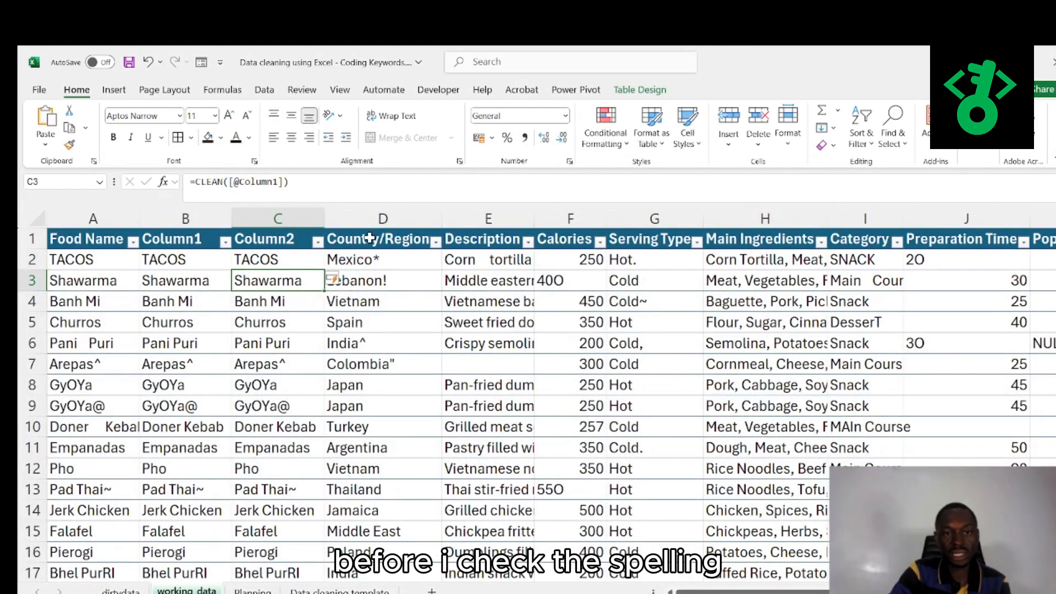
pyautogui.click(366, 219)
pyautogui.rightClick(366, 219)
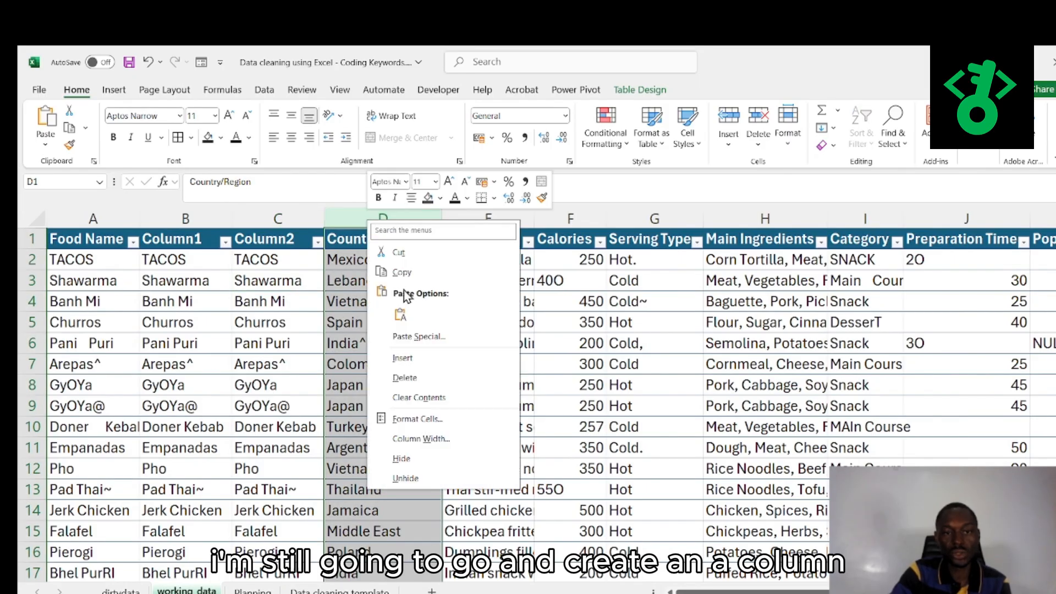
pyautogui.click(406, 361)
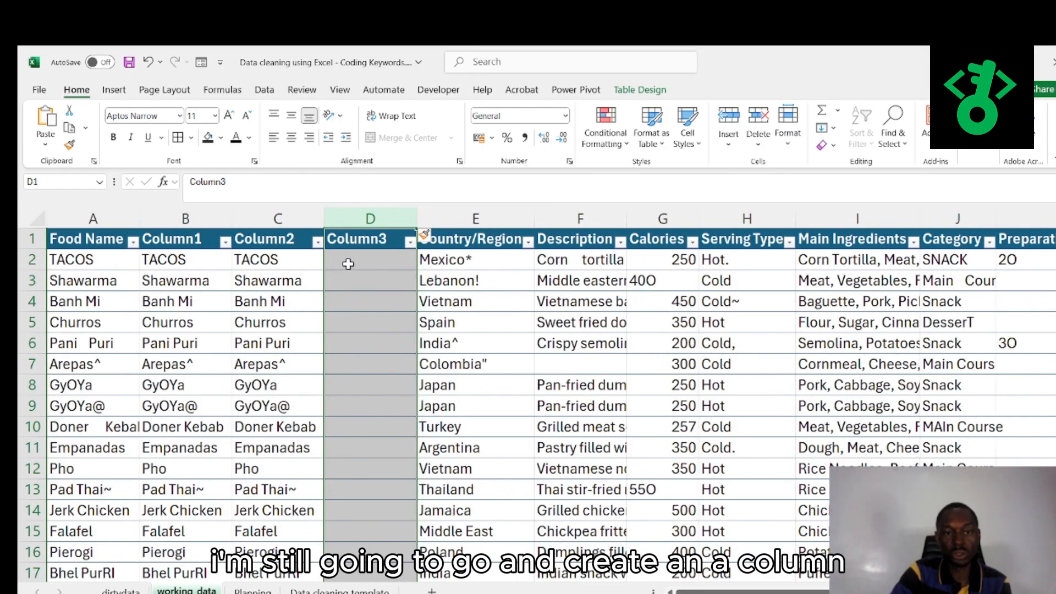
pyautogui.click(349, 264)
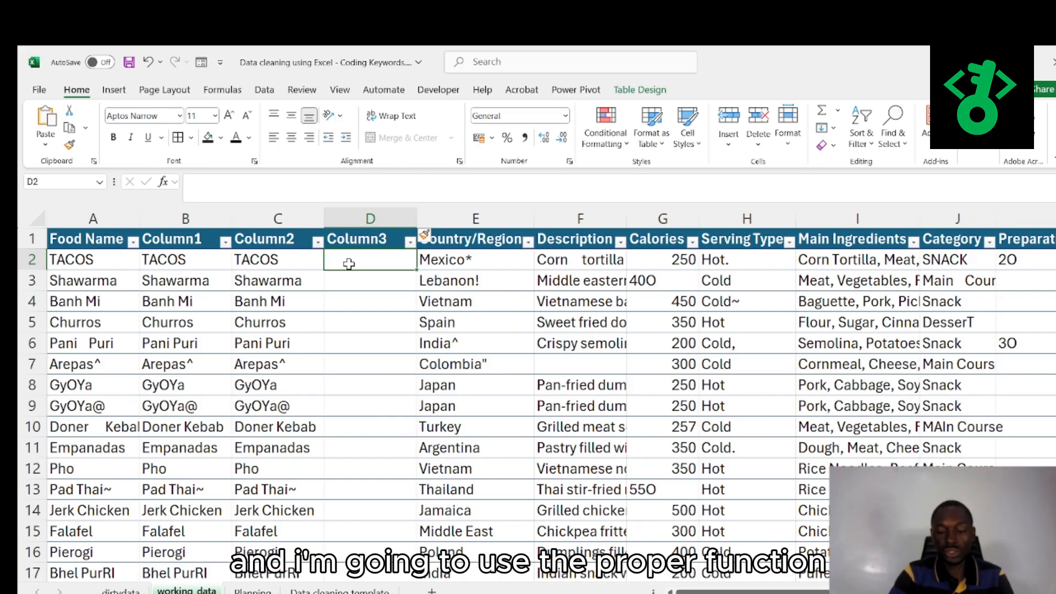
pyautogui.write('=P')
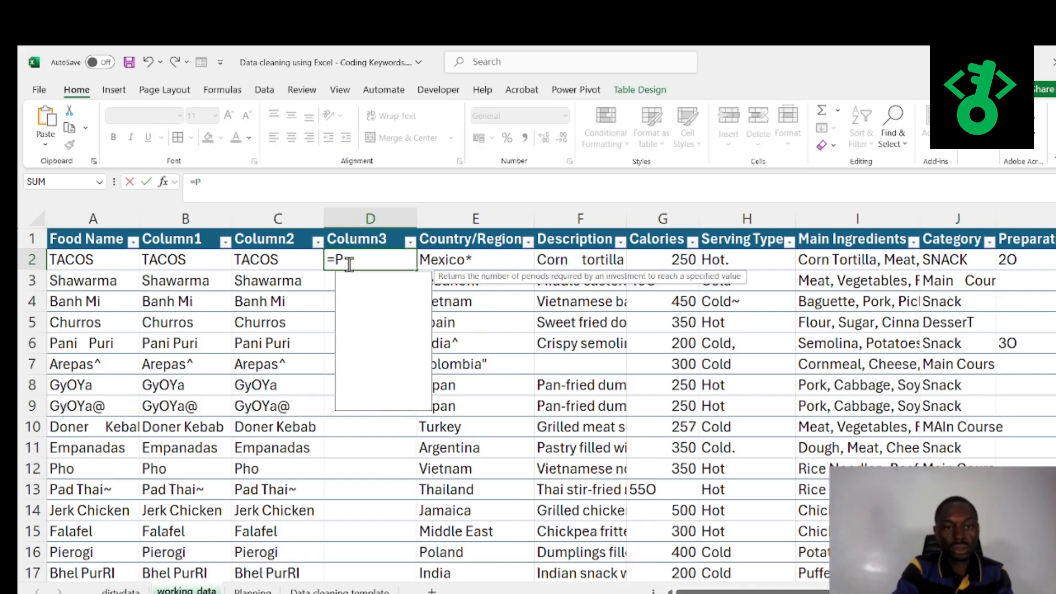
pyautogui.write('ROPER')
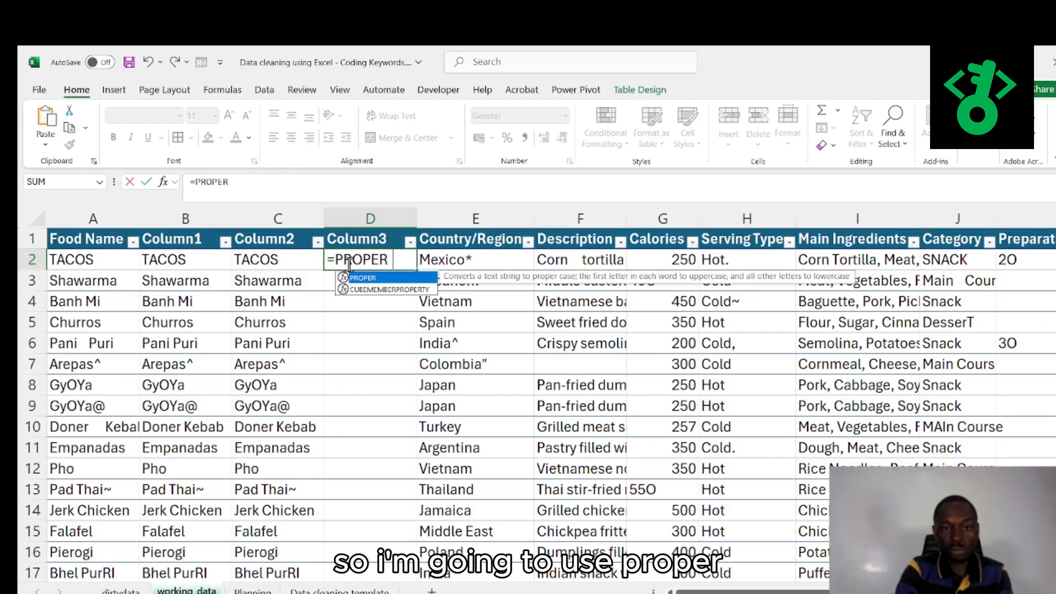
pyautogui.write('(')
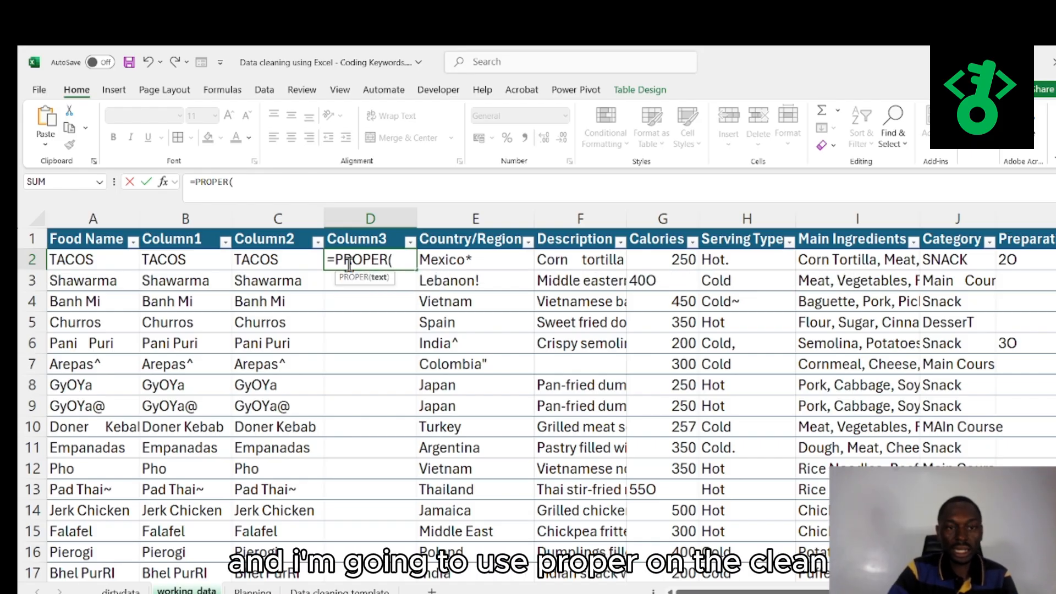
pyautogui.click(262, 255)
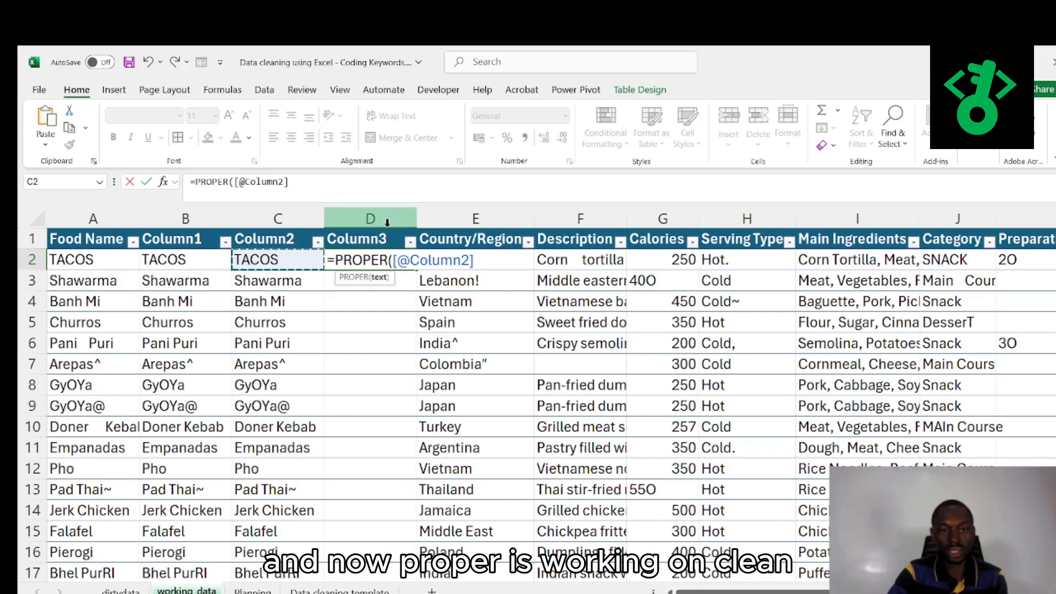
pyautogui.write(')')
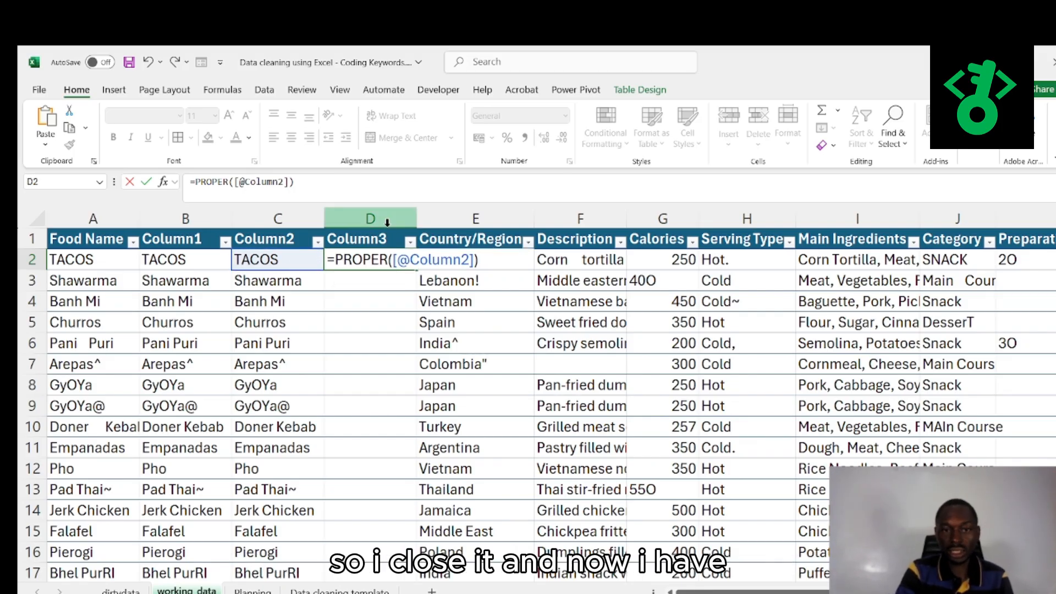
pyautogui.press('Return')
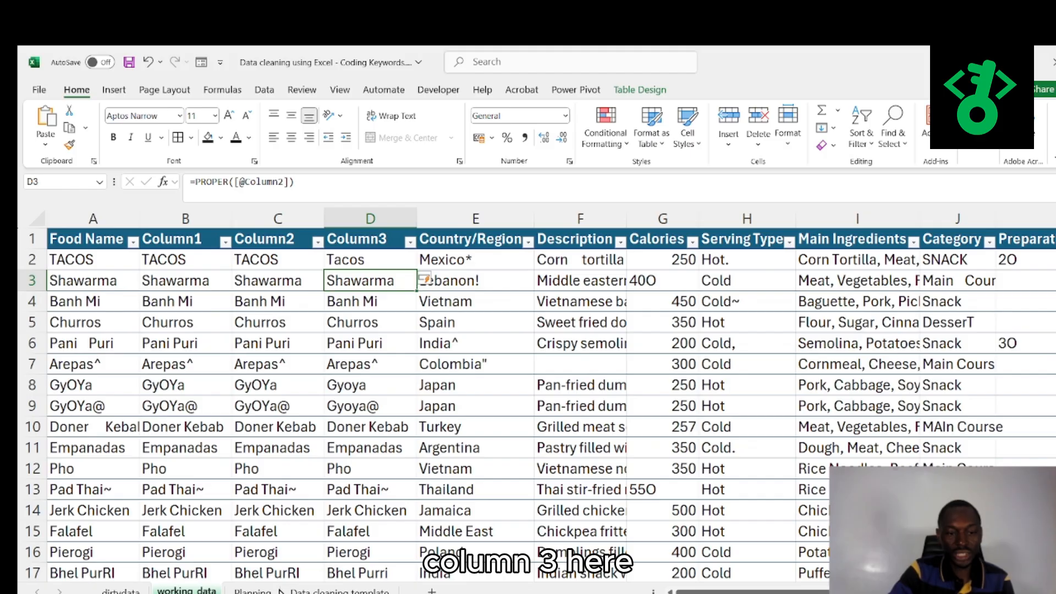
# Copy the Column3 entries from D2 down and paste them as values over the Food Name column, starting at A2
pyautogui.click(340, 590)
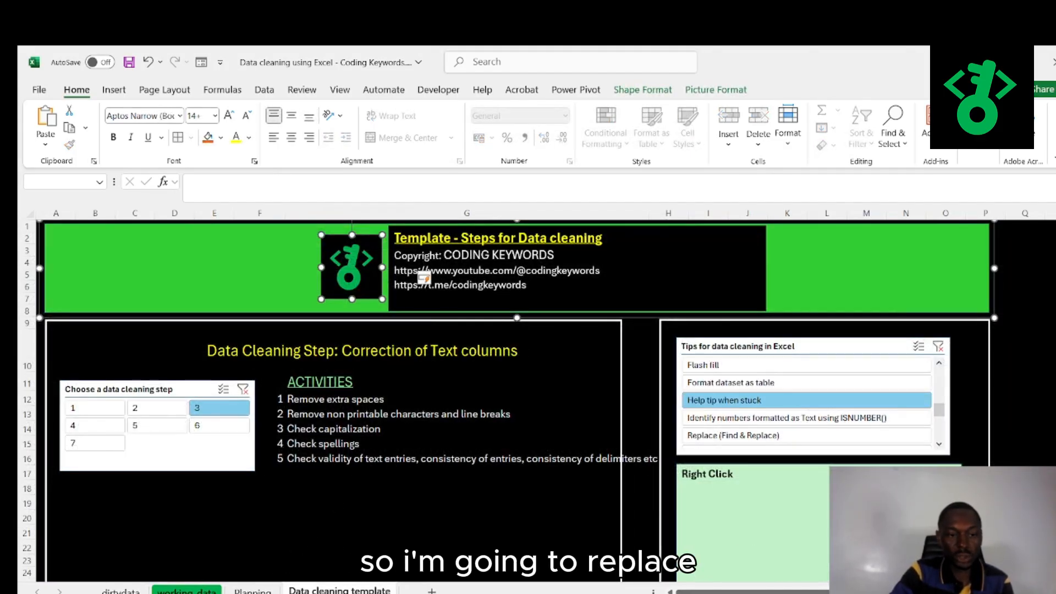
pyautogui.click(189, 590)
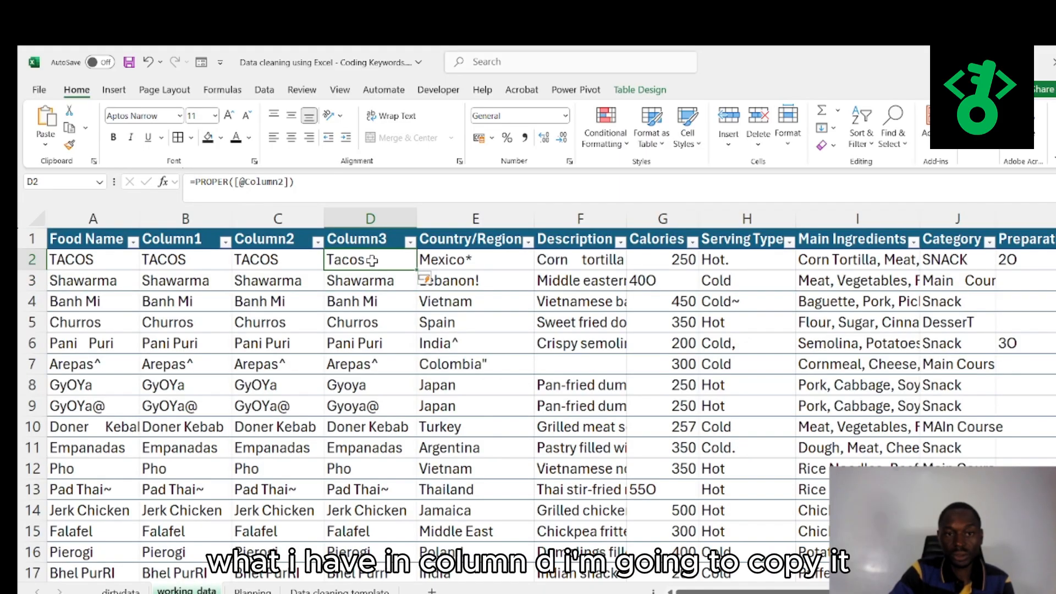
pyautogui.moveTo(371, 260); pyautogui.dragTo(383, 442)
pyautogui.scroll(20, 369, 387)
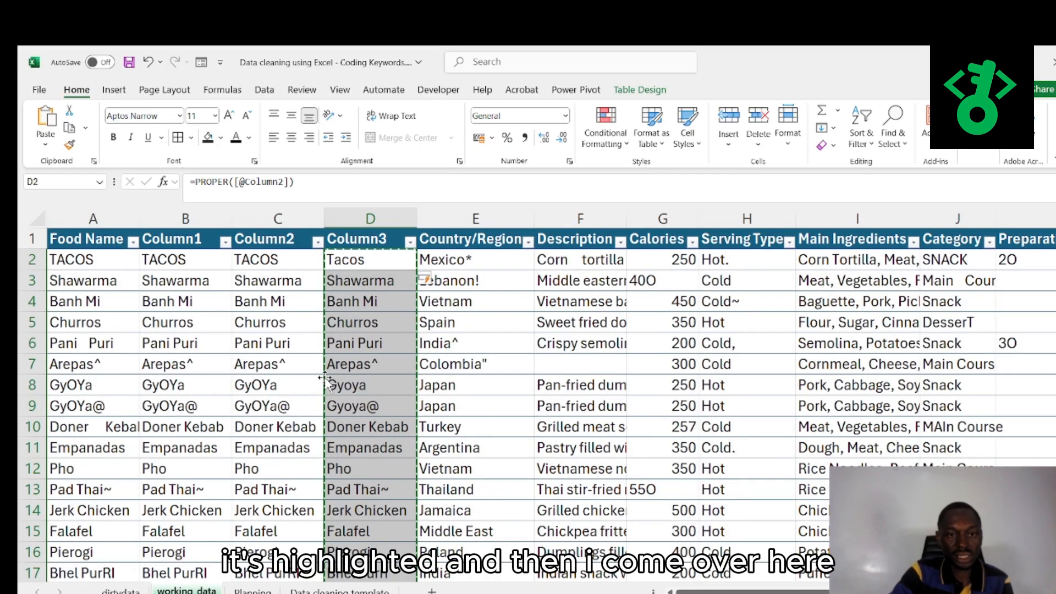
pyautogui.click(95, 260)
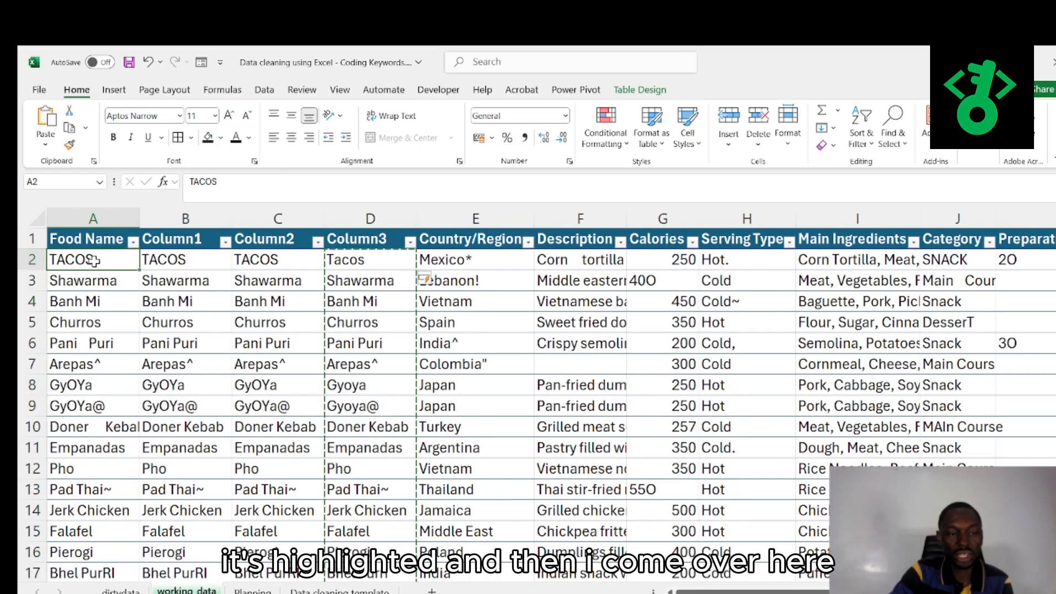
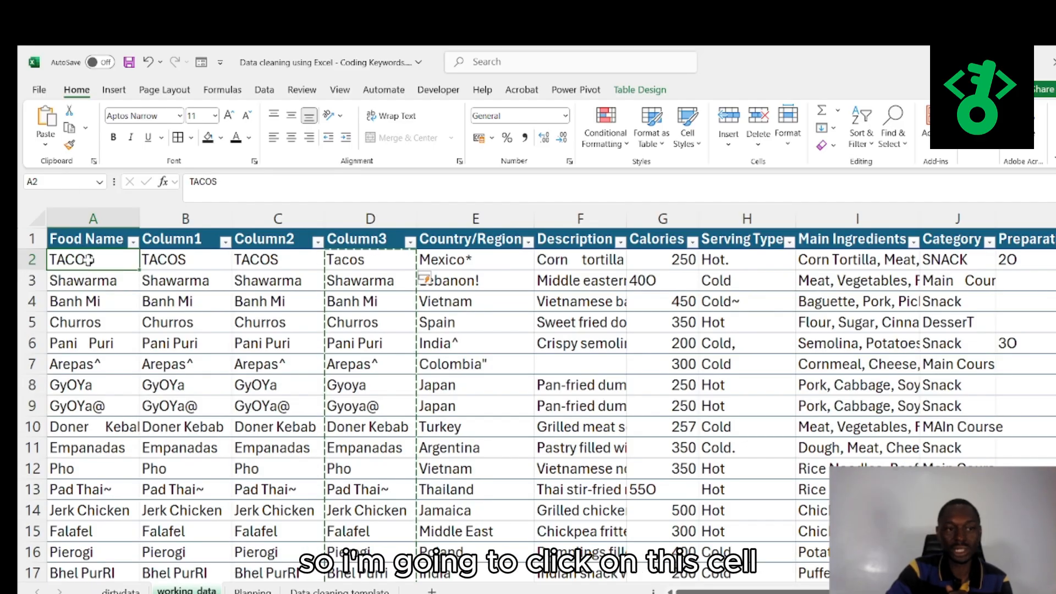
pyautogui.click(46, 146)
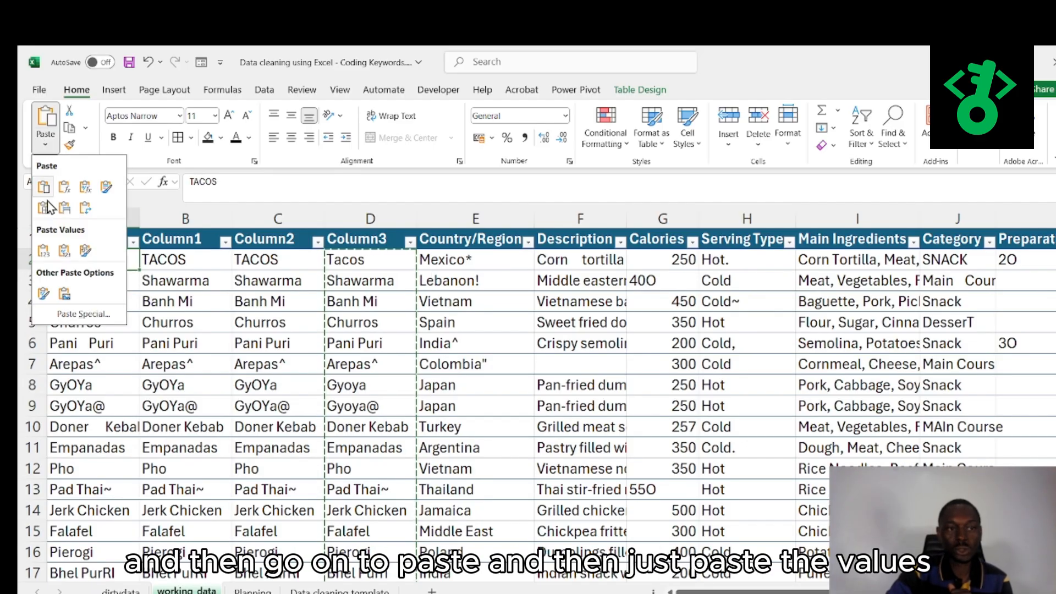
pyautogui.click(43, 250)
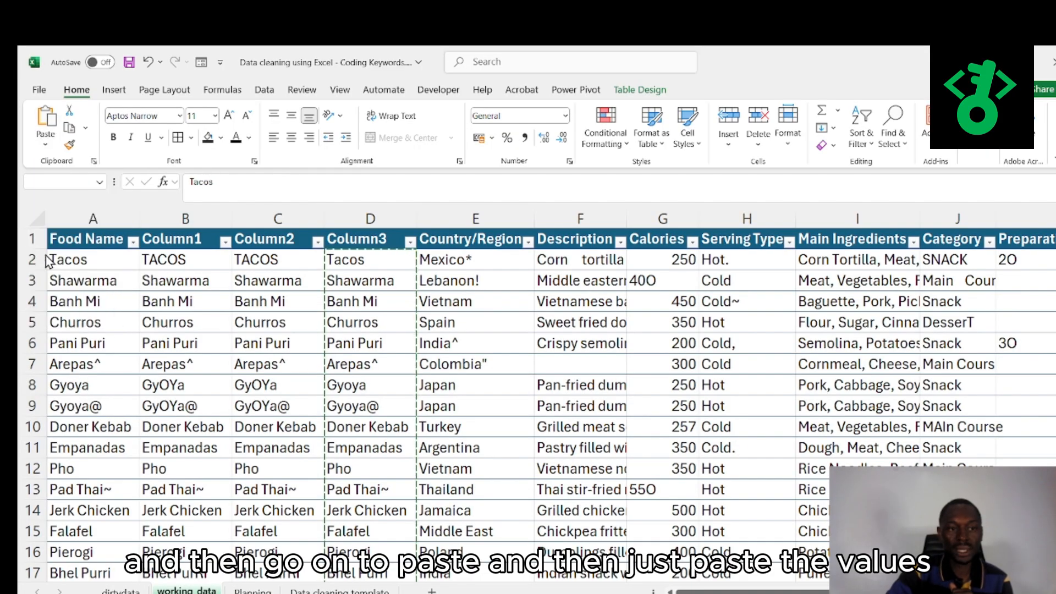
# Delete the three helper columns Column1, Column2 and Column3 from the table
pyautogui.click(190, 379)
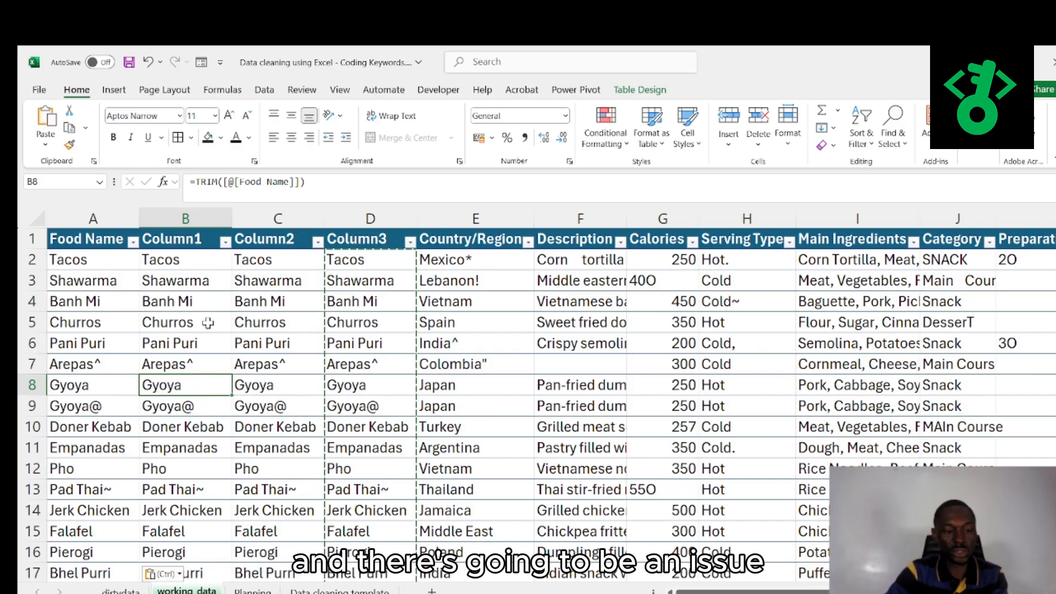
pyautogui.moveTo(196, 219); pyautogui.dragTo(385, 231)
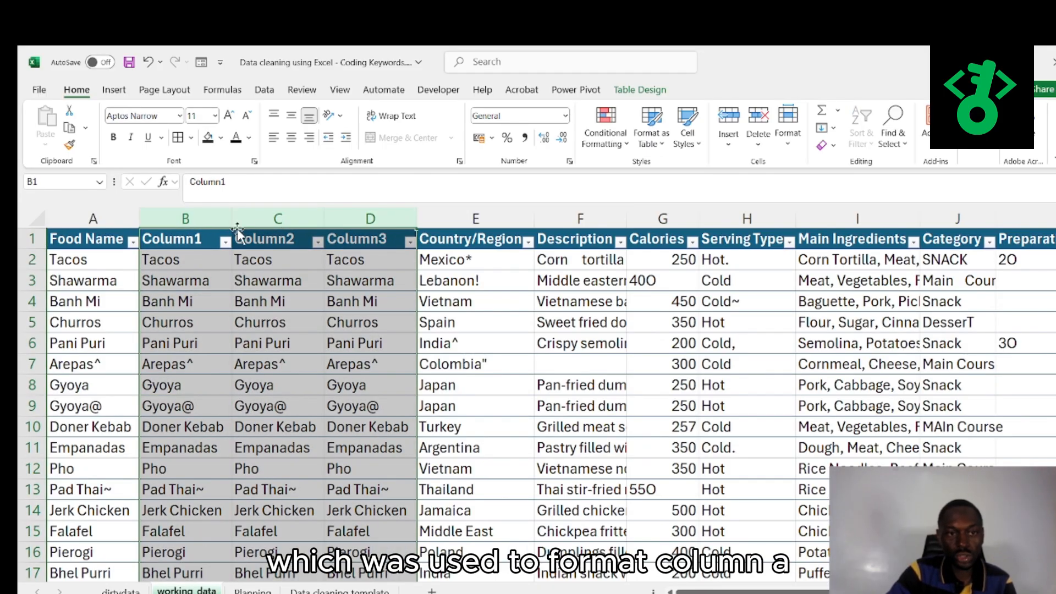
pyautogui.rightClick(188, 220)
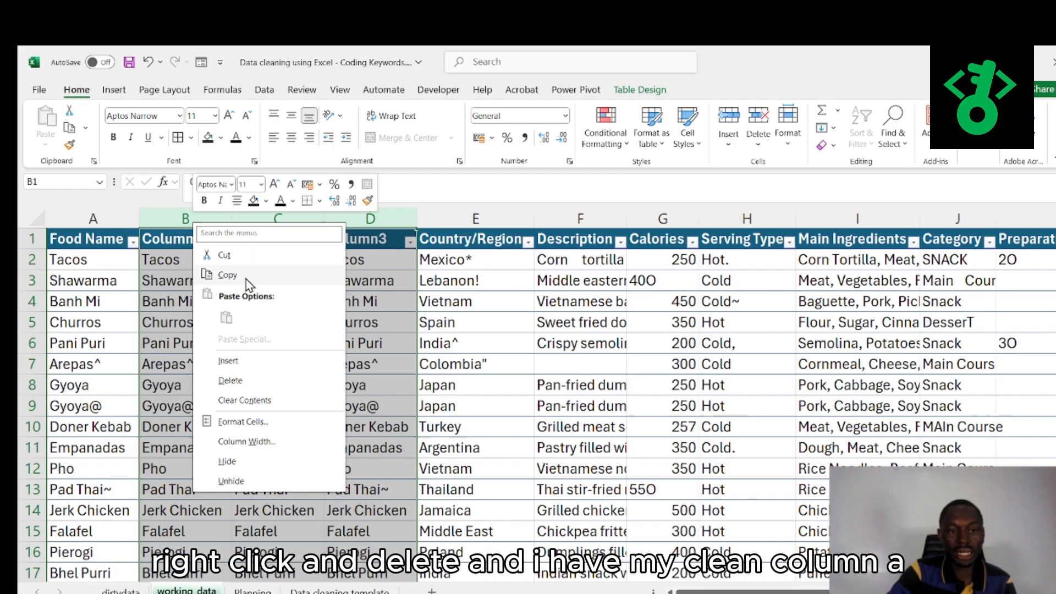
pyautogui.click(230, 385)
pyautogui.click(214, 471)
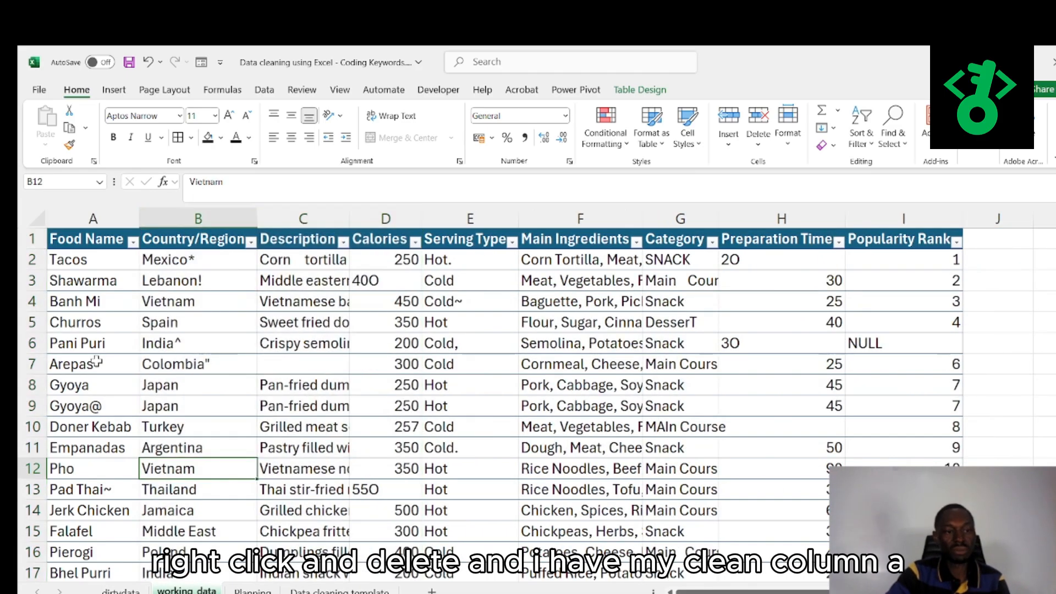
# Check the template's remaining text corrections and inspect the Food Name column's filter list for stray special characters
pyautogui.click(97, 362)
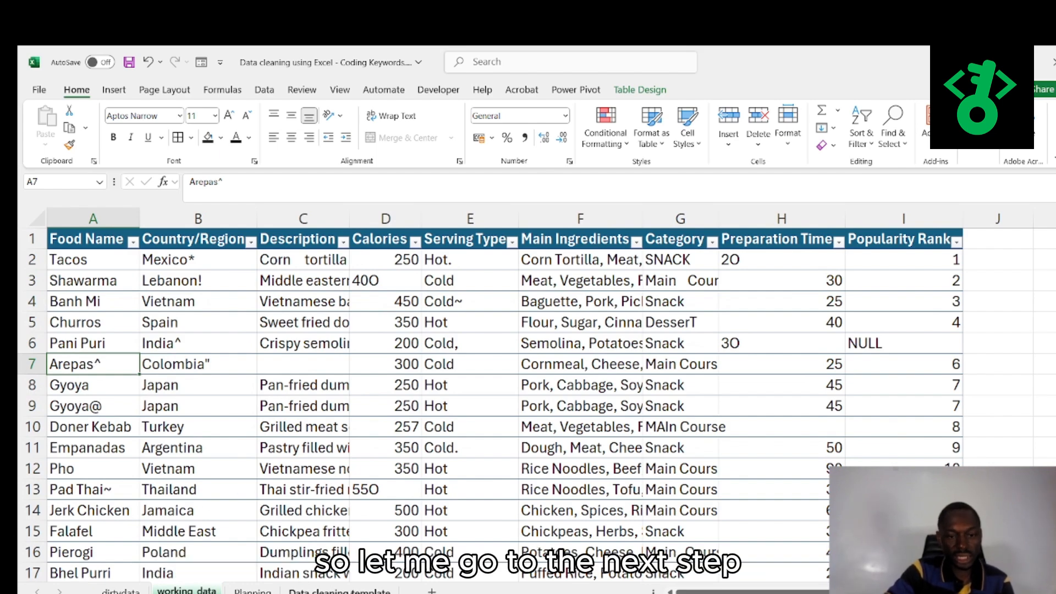
pyautogui.click(339, 590)
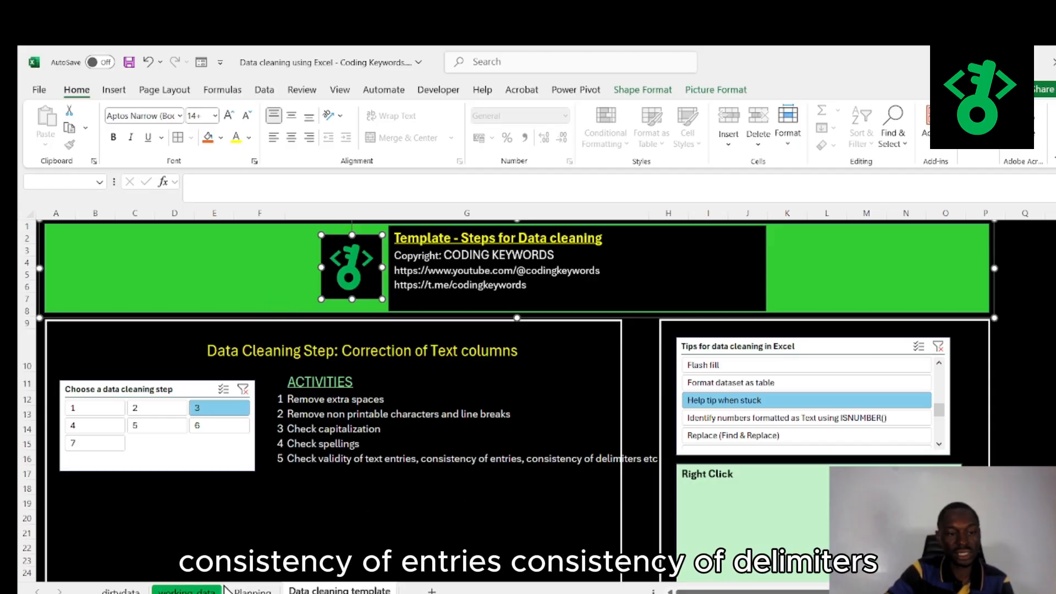
pyautogui.click(187, 589)
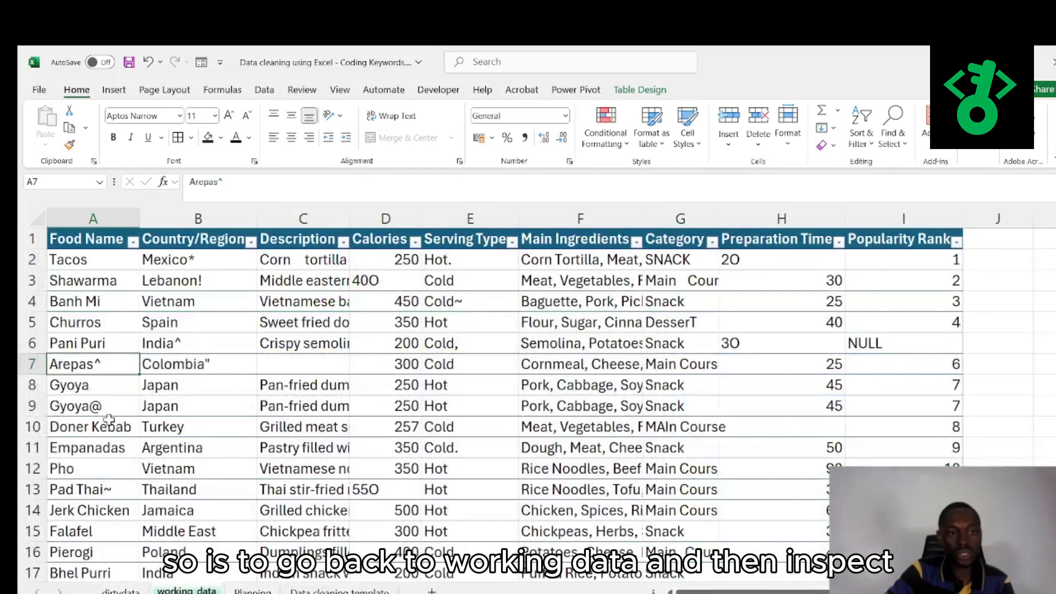
pyautogui.click(133, 242)
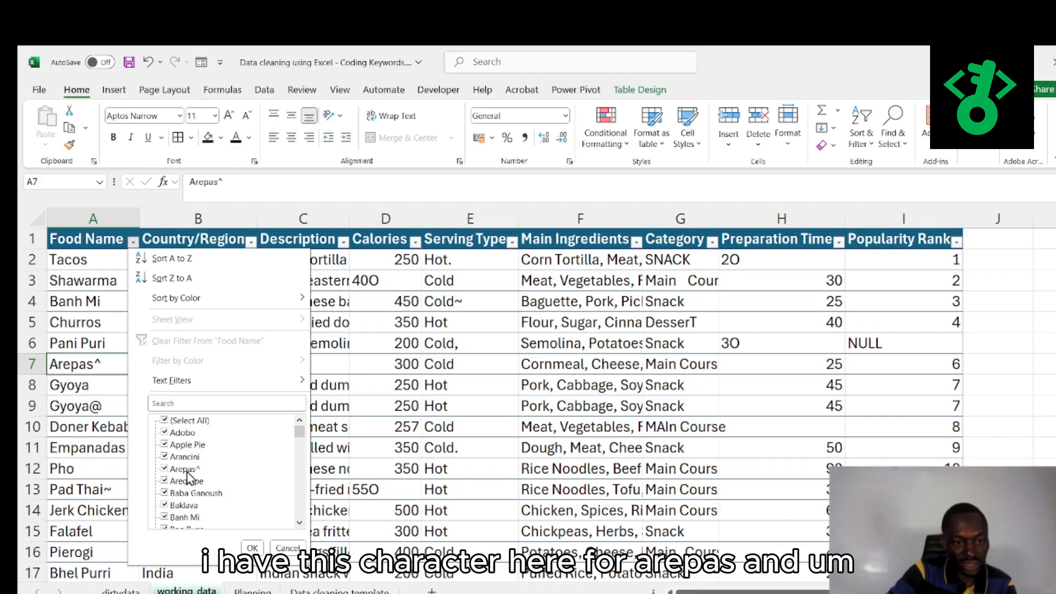
pyautogui.moveTo(300, 437); pyautogui.dragTo(300, 466)
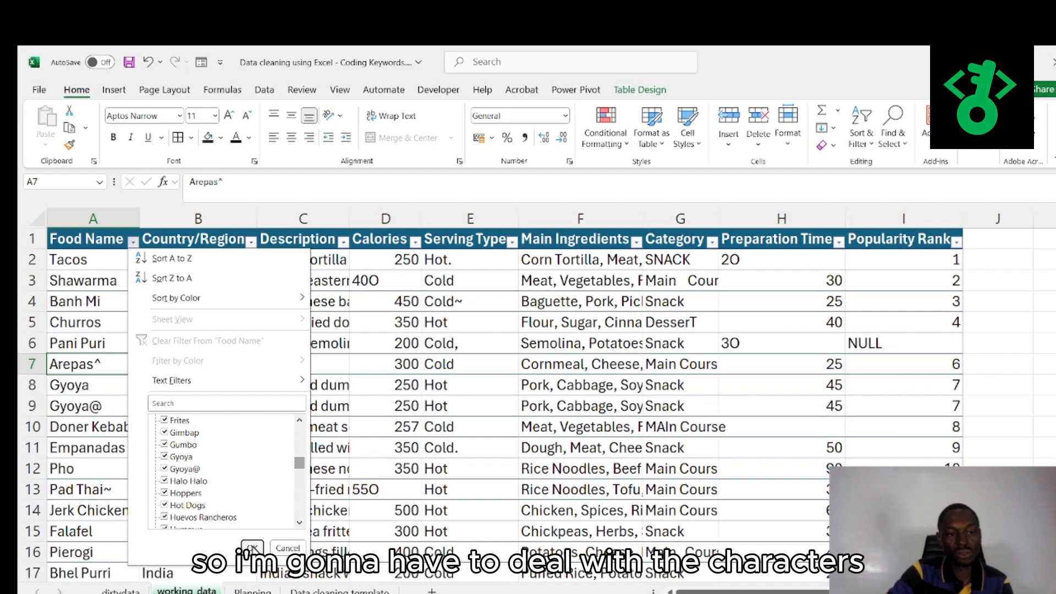
pyautogui.click(252, 549)
pyautogui.click(132, 427)
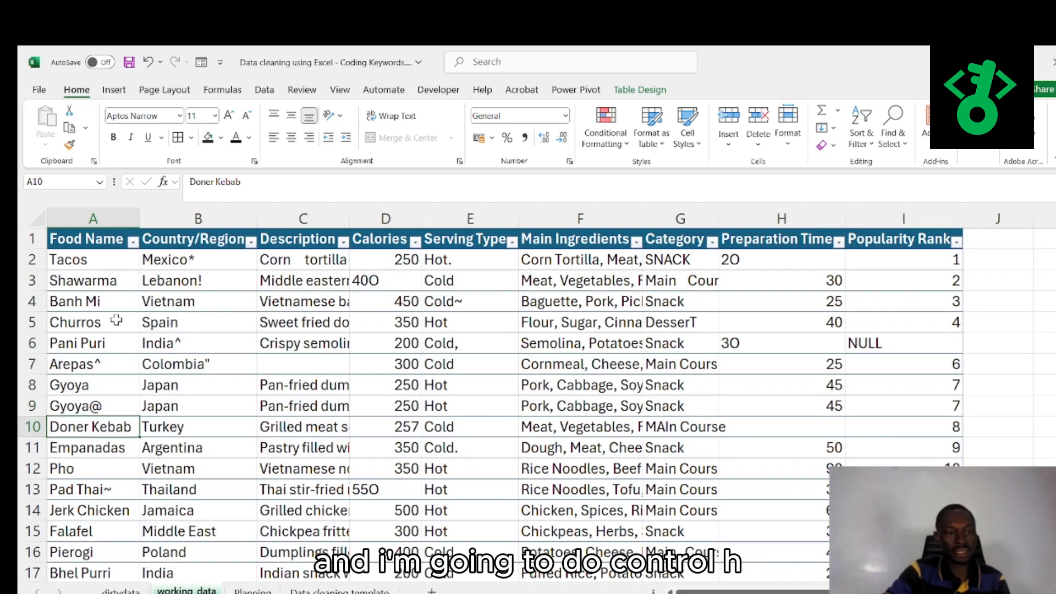
# Examine the Country/Region, Serving Type, Calories, Preparation Time and Category columns for stray characters, inconsistent alignment and capitalization errors
pyautogui.click(173, 345)
pyautogui.click(367, 361)
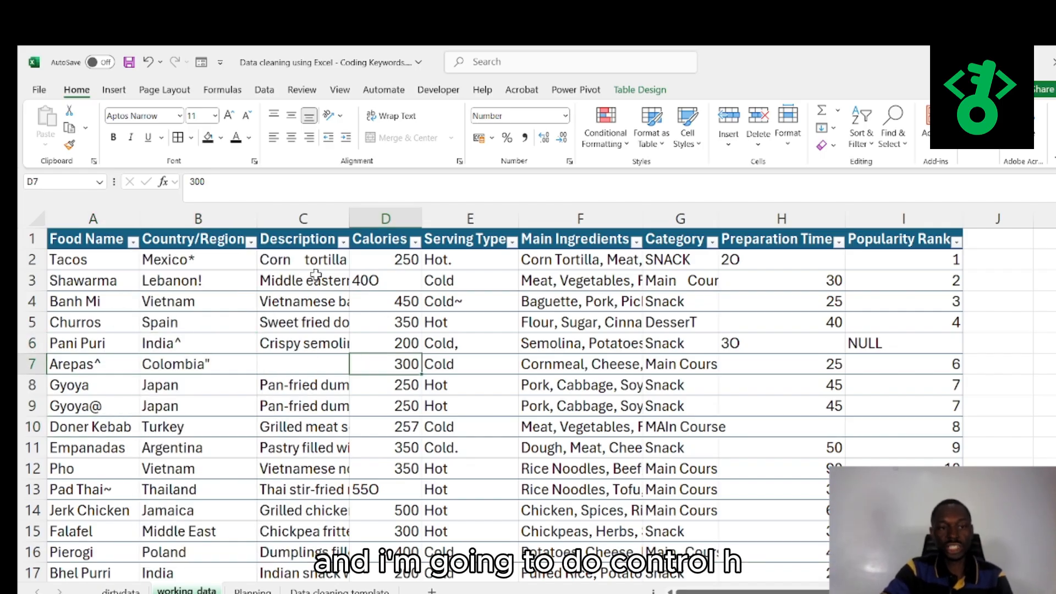
pyautogui.click(201, 218)
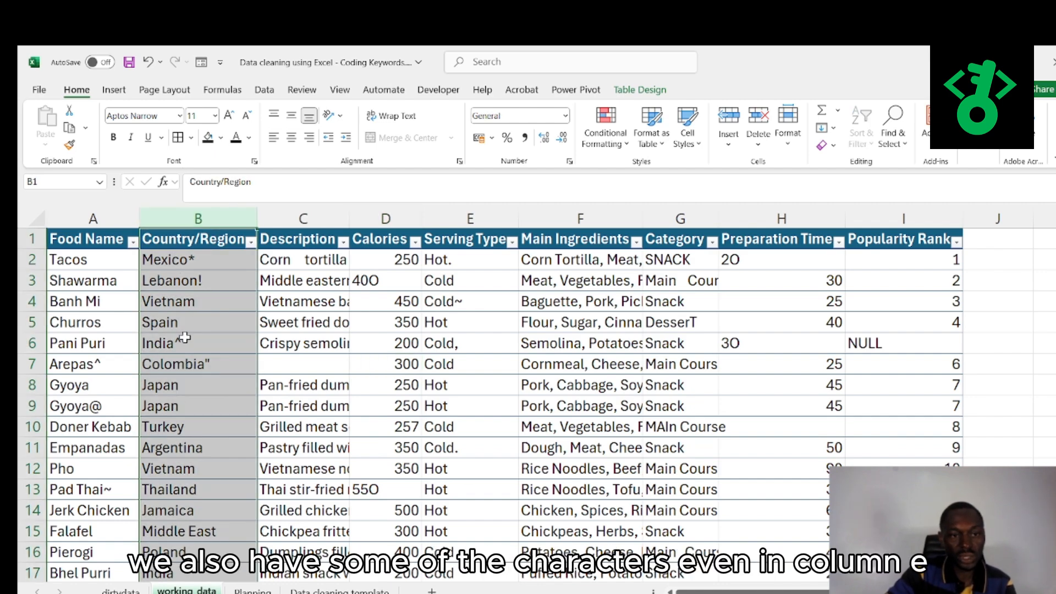
pyautogui.click(473, 219)
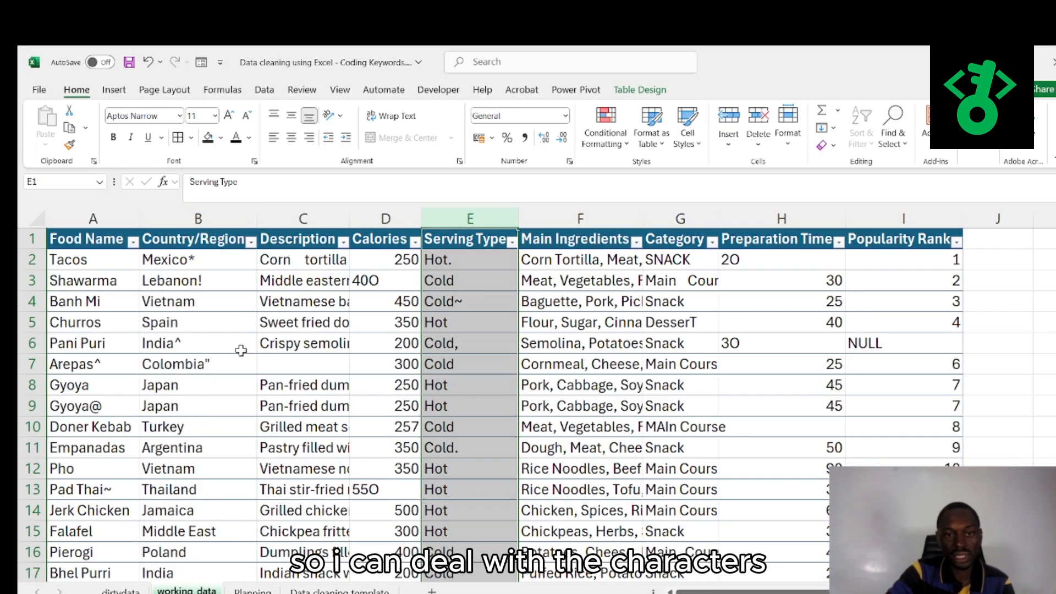
pyautogui.click(385, 219)
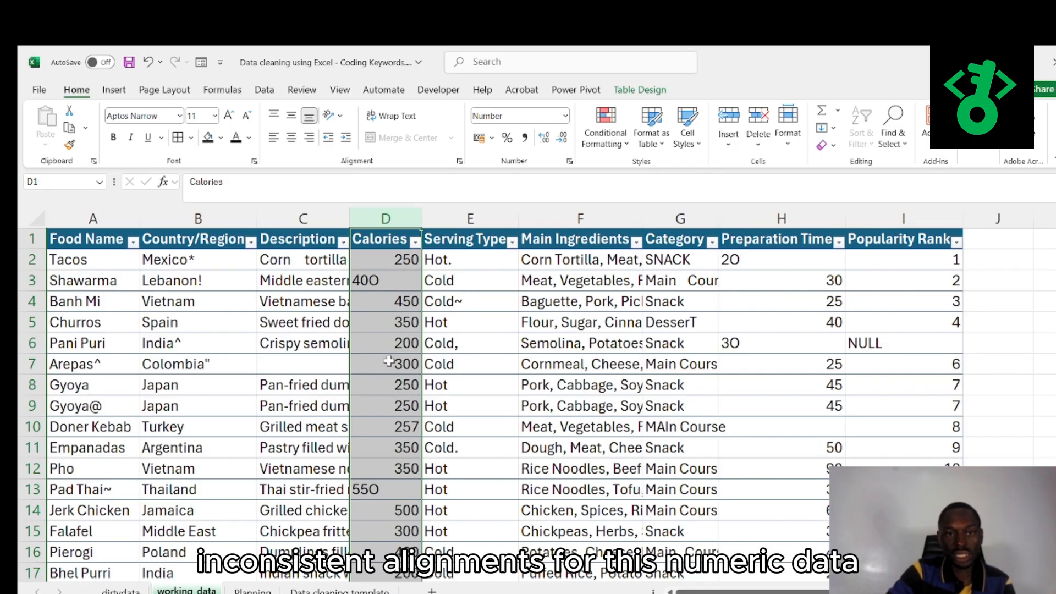
pyautogui.click(773, 219)
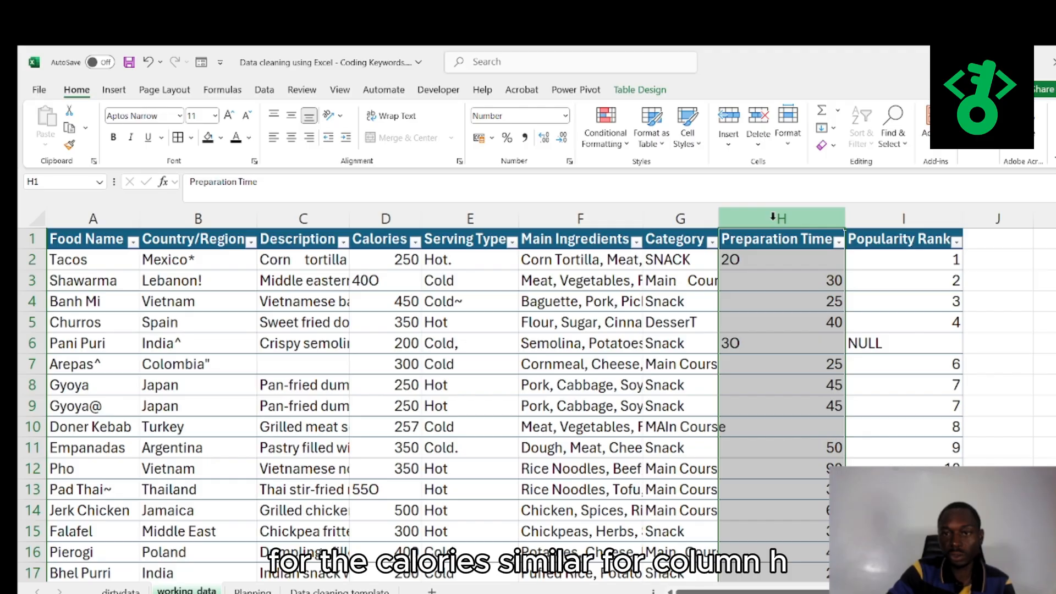
pyautogui.click(682, 218)
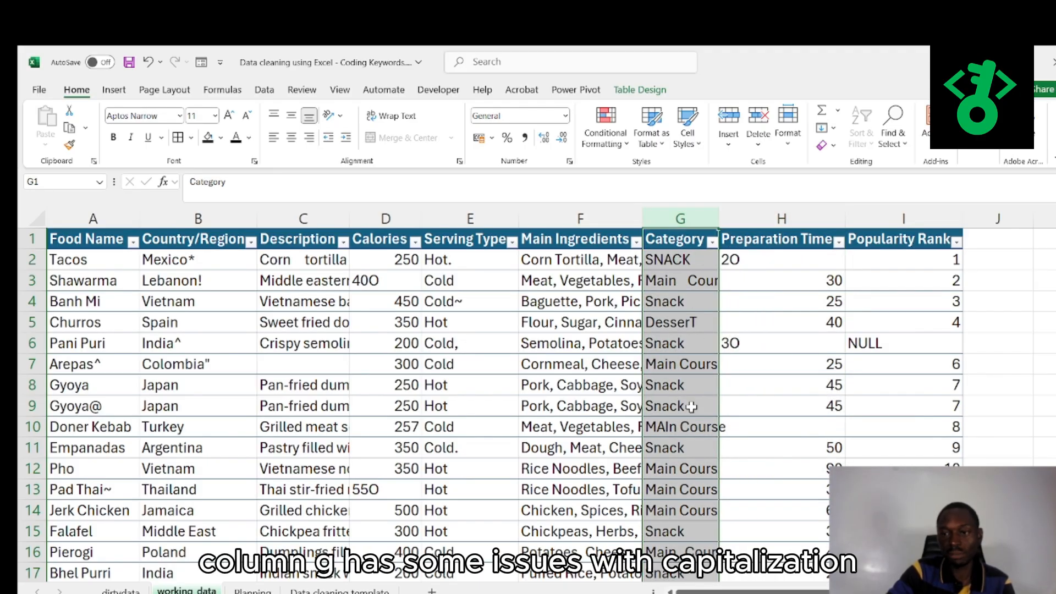
pyautogui.click(375, 419)
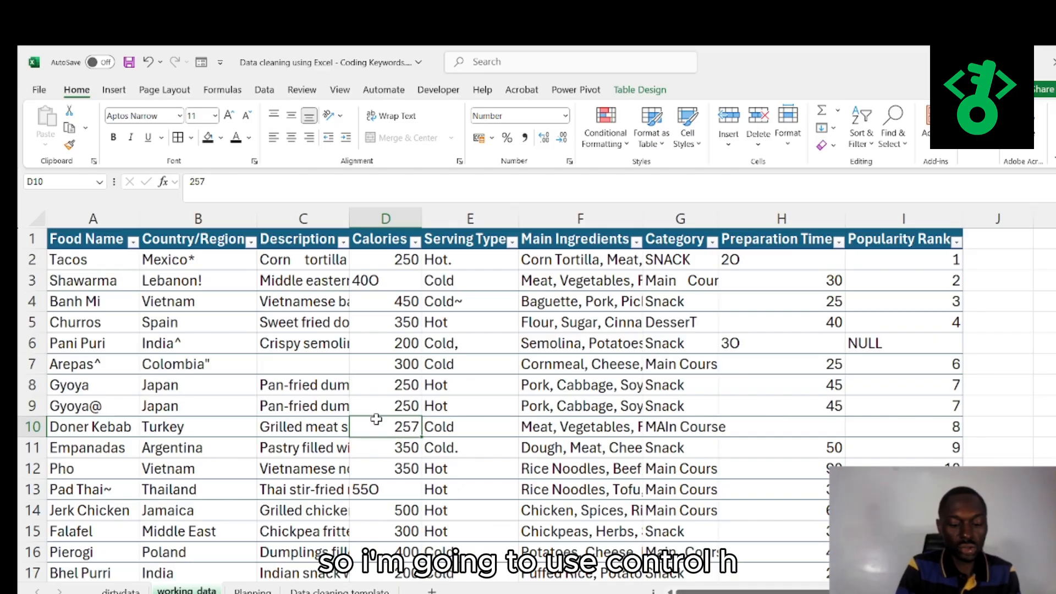
# Remove every caret (^) from the working_data sheet by replacing all occurrences with nothing
pyautogui.hotkey('ctrl', 'h')
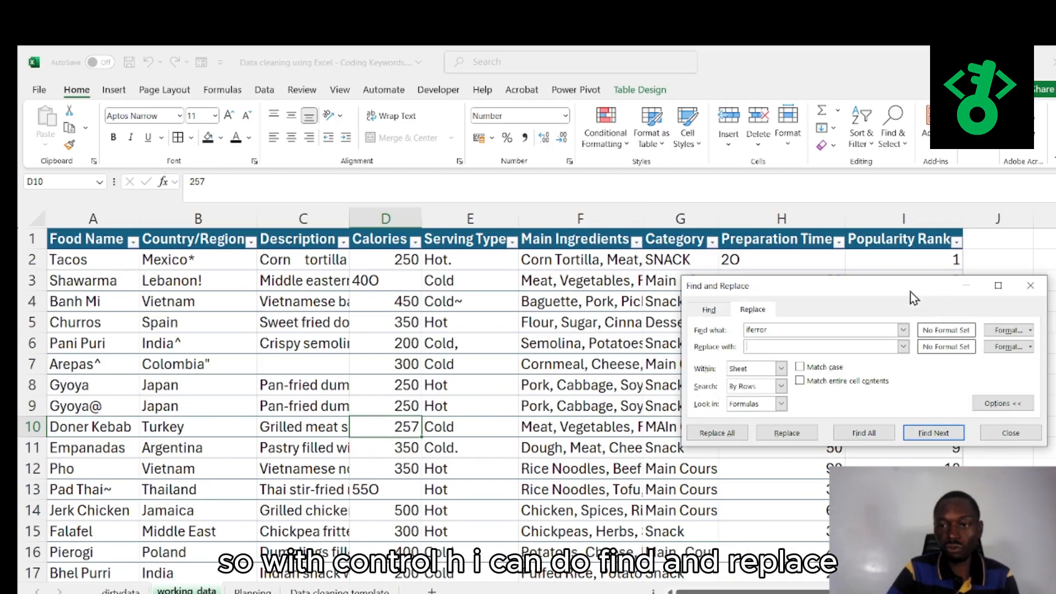
pyautogui.moveTo(910, 292); pyautogui.dragTo(686, 325)
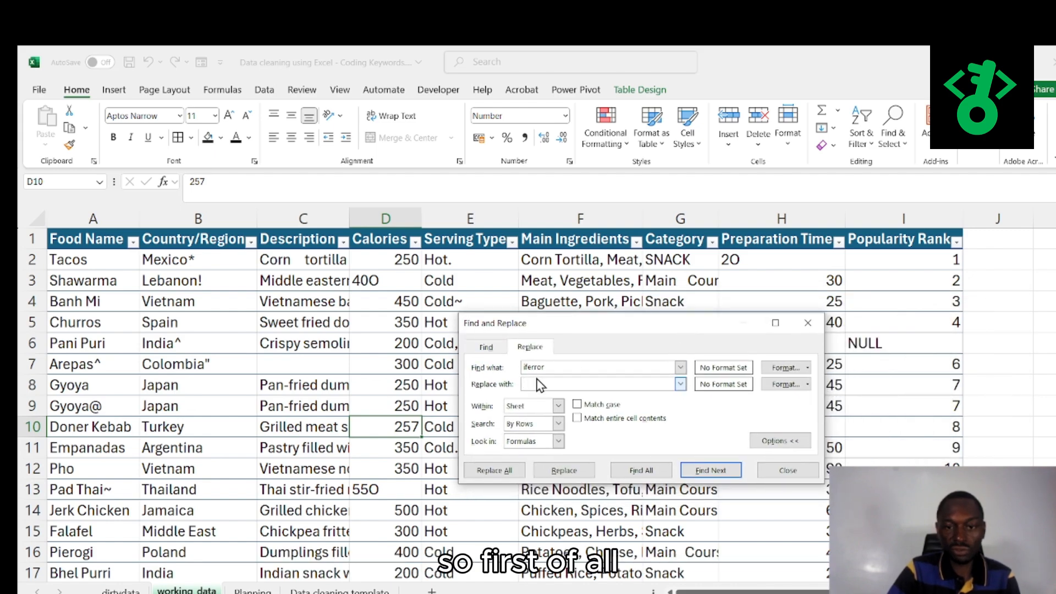
pyautogui.moveTo(549, 367); pyautogui.dragTo(417, 351)
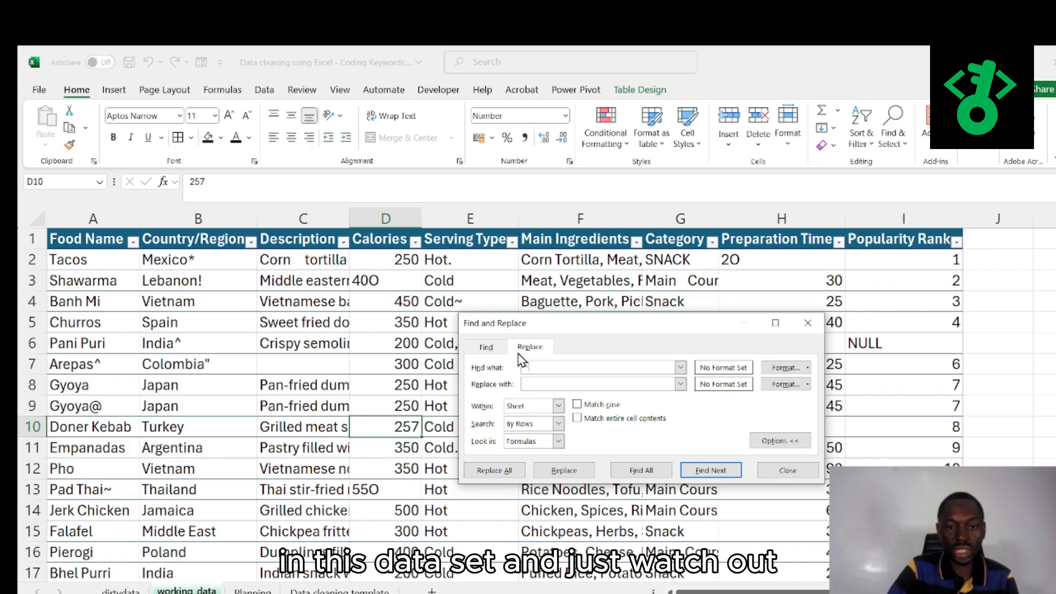
pyautogui.moveTo(555, 324); pyautogui.dragTo(596, 367)
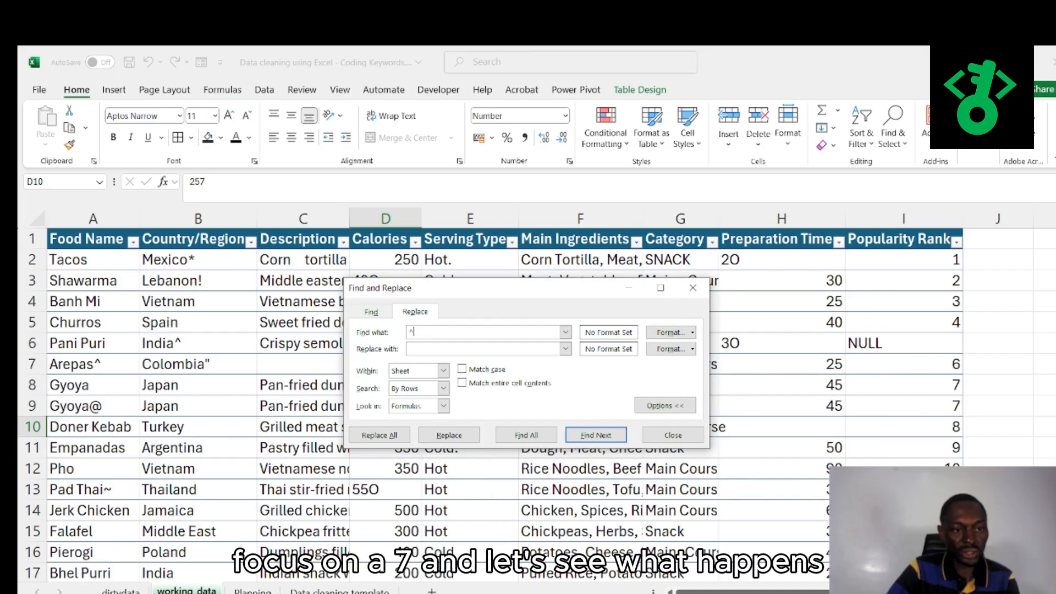
pyautogui.click(380, 434)
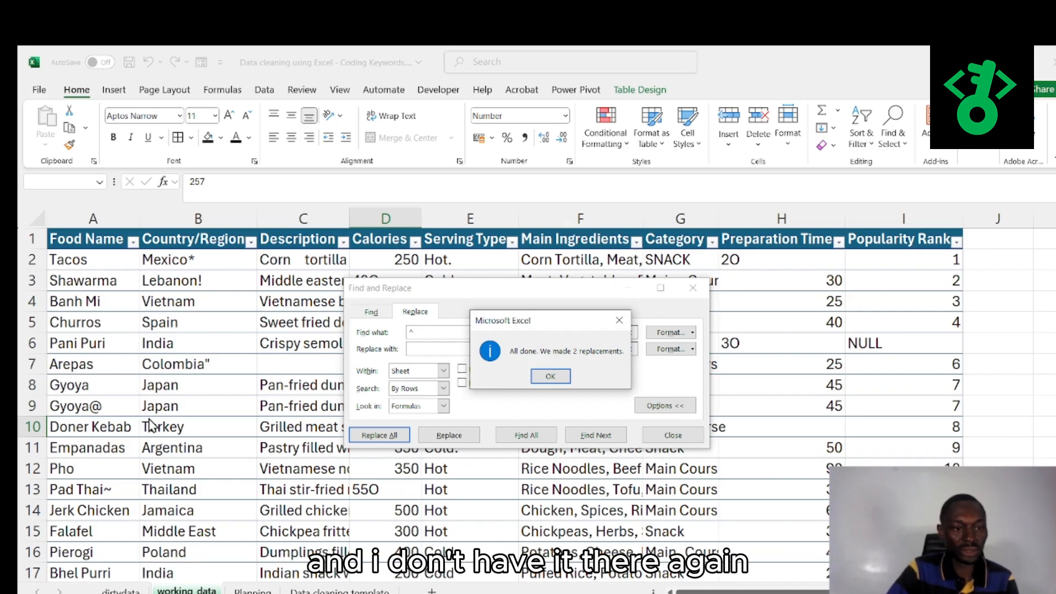
pyautogui.click(550, 377)
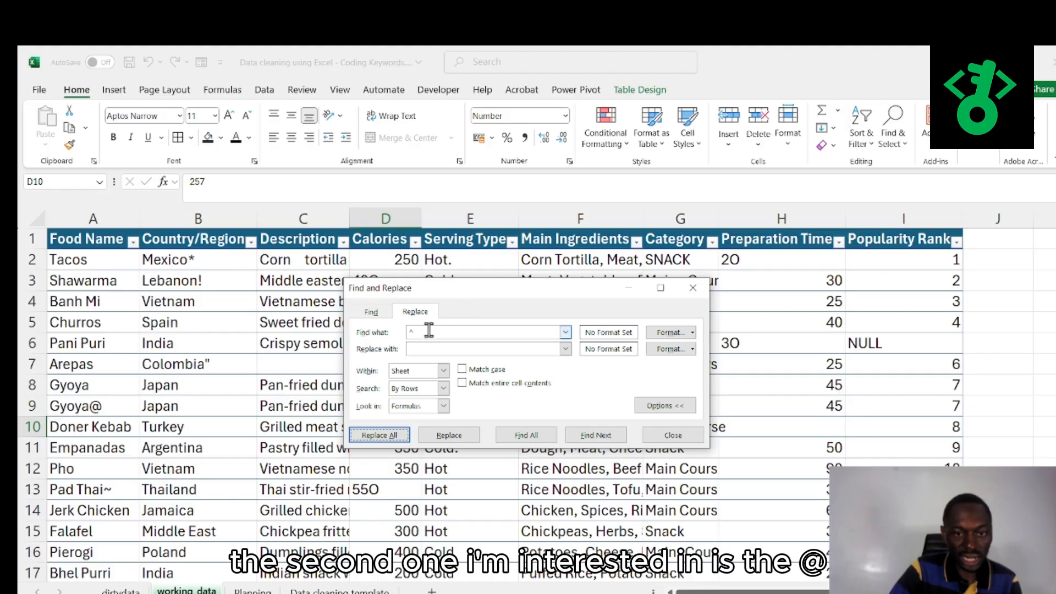
# Replace all @ characters in the sheet with nothing
pyautogui.moveTo(431, 333); pyautogui.dragTo(373, 331)
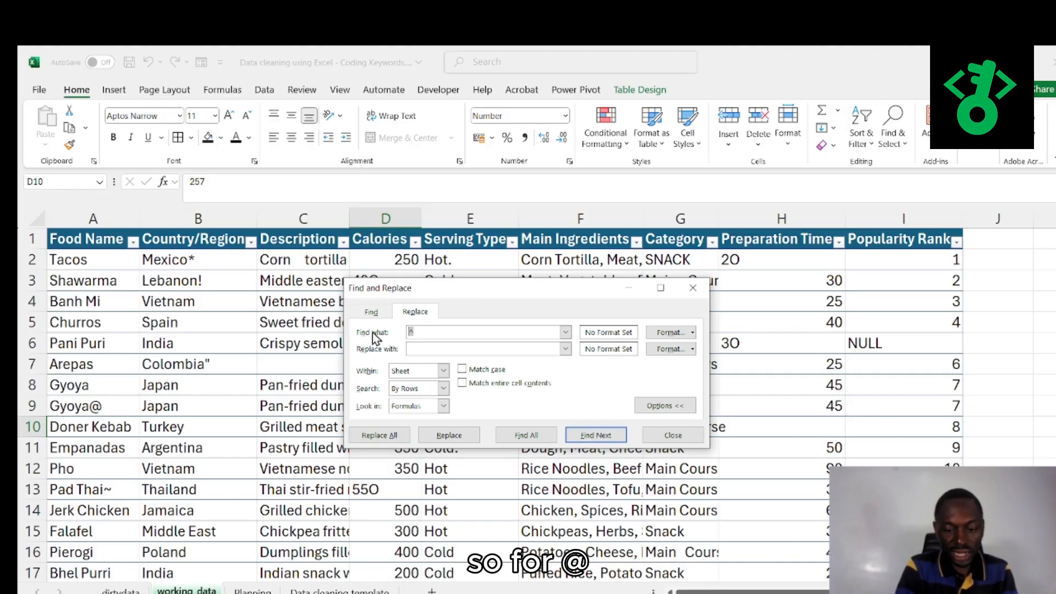
pyautogui.write('@')
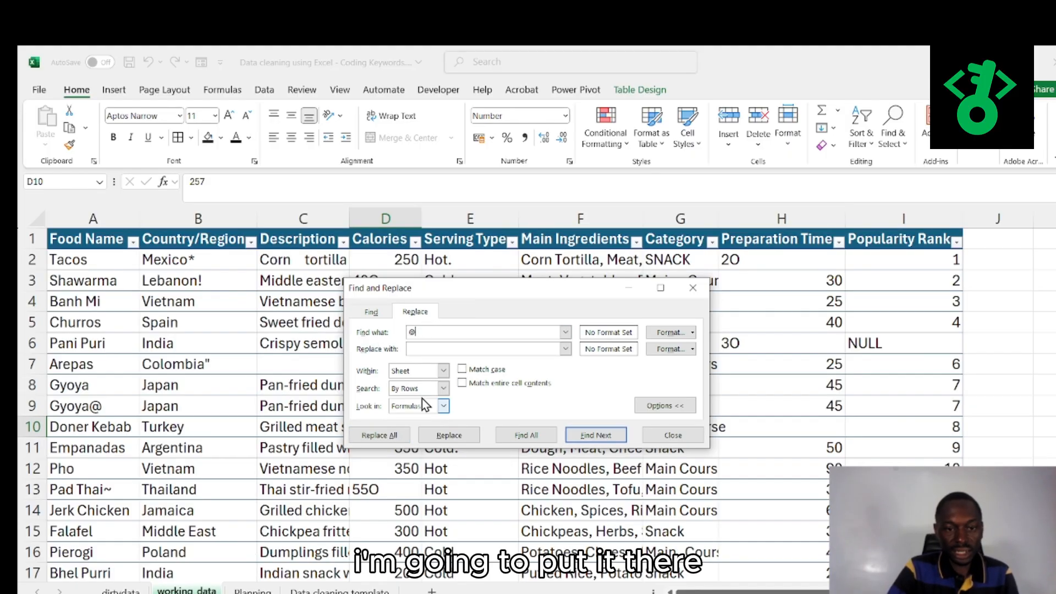
pyautogui.click(394, 437)
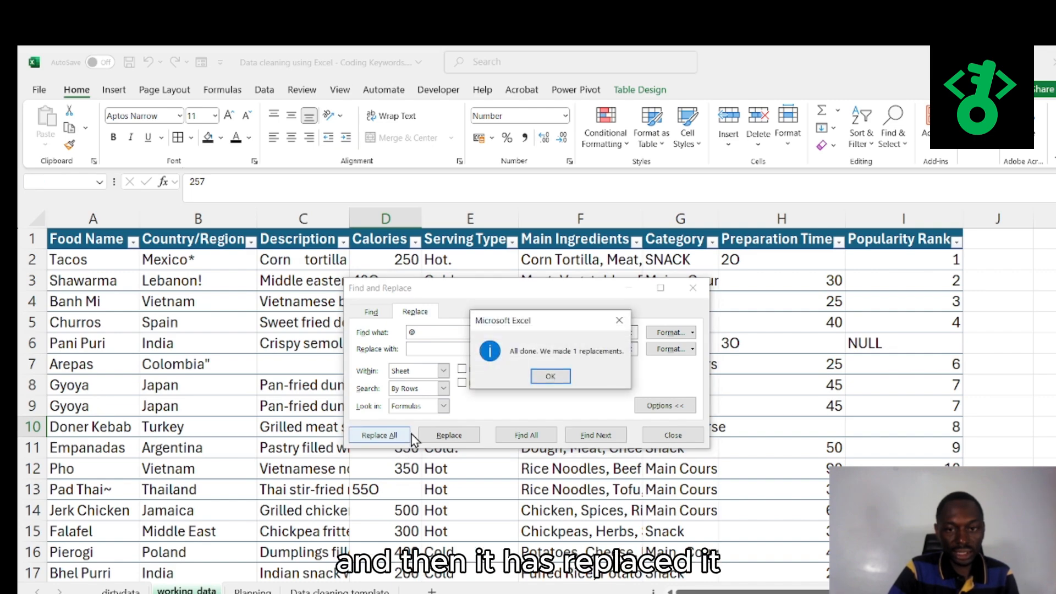
pyautogui.click(550, 377)
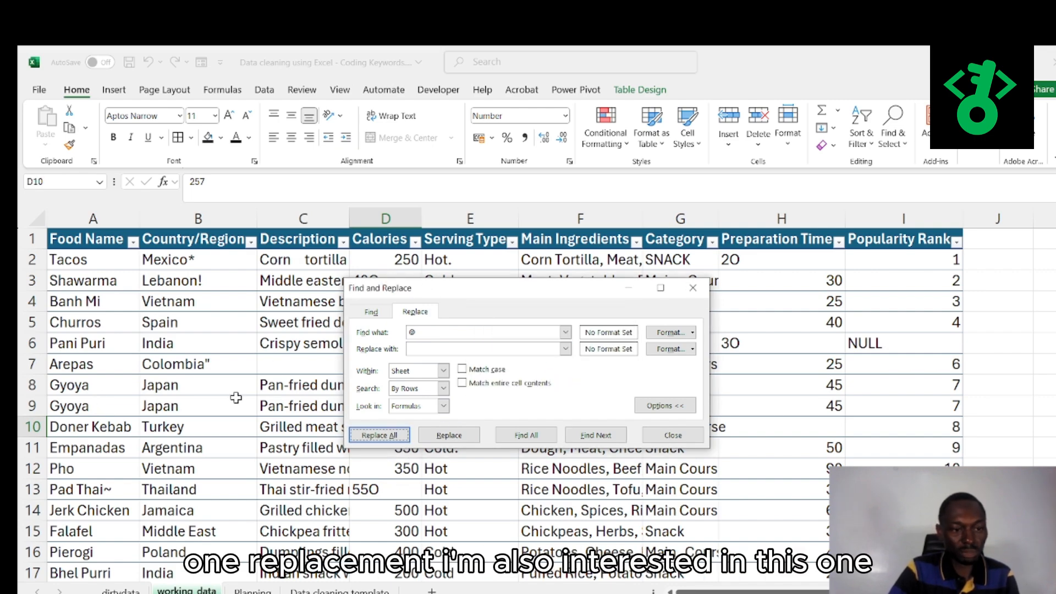
# Try to remove the tilde from entries such as Pad Thai~ by replacing all ~ characters with nothing
pyautogui.click(129, 489)
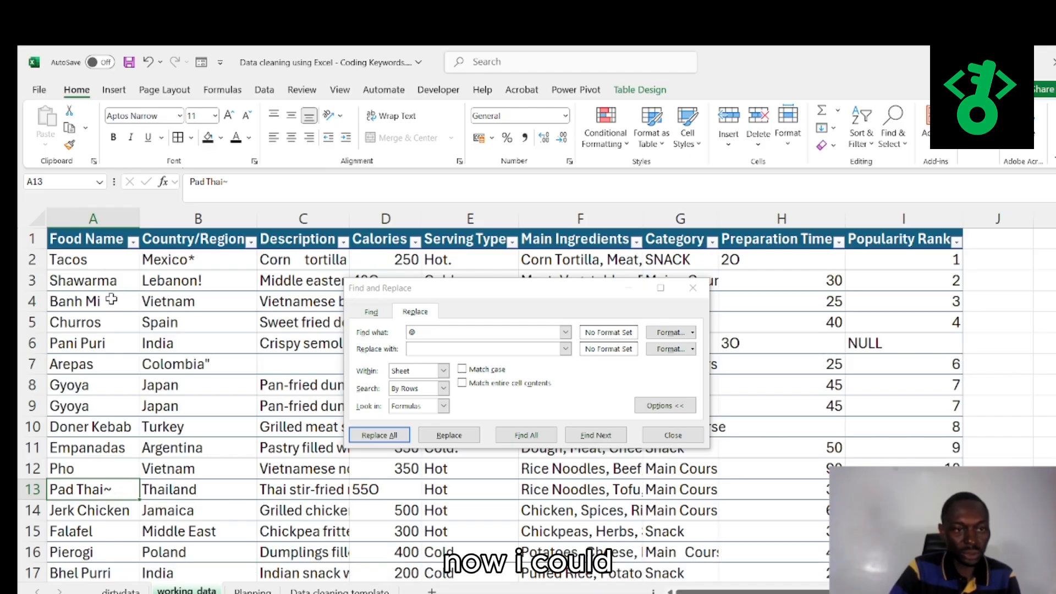
pyautogui.click(417, 332)
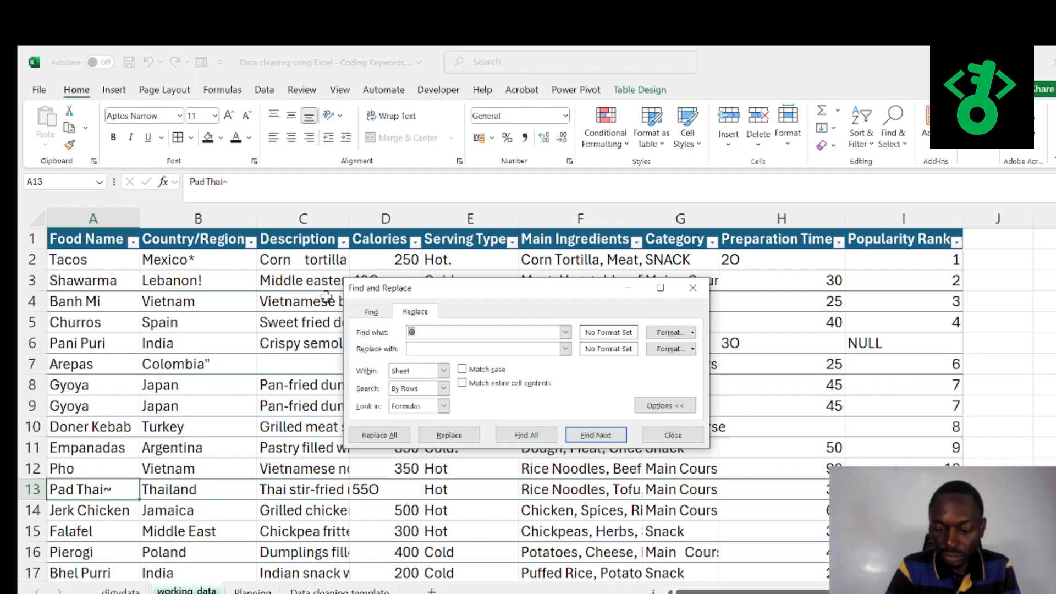
pyautogui.write('~')
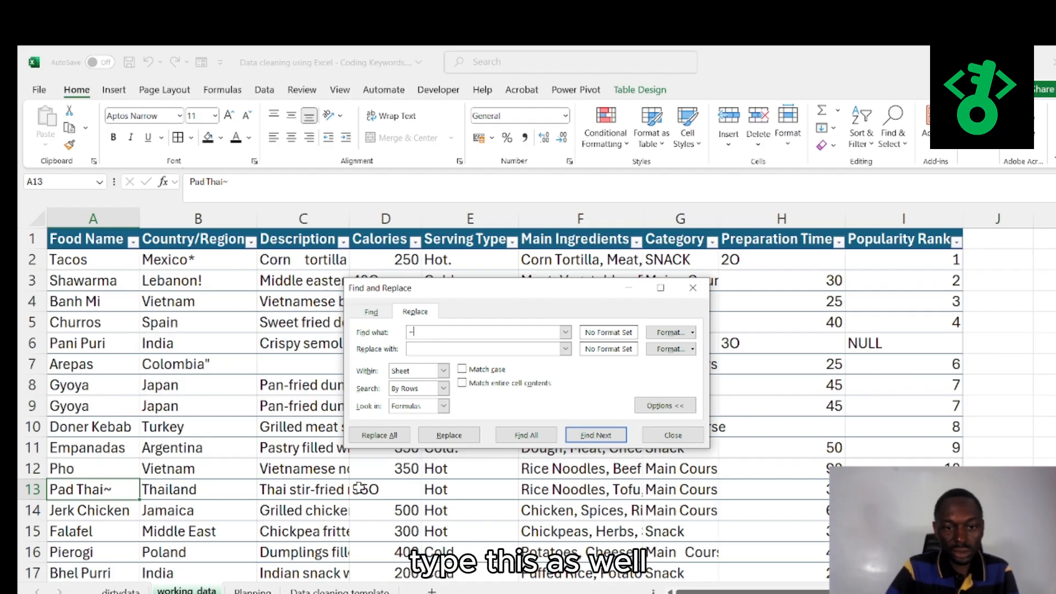
pyautogui.click(375, 434)
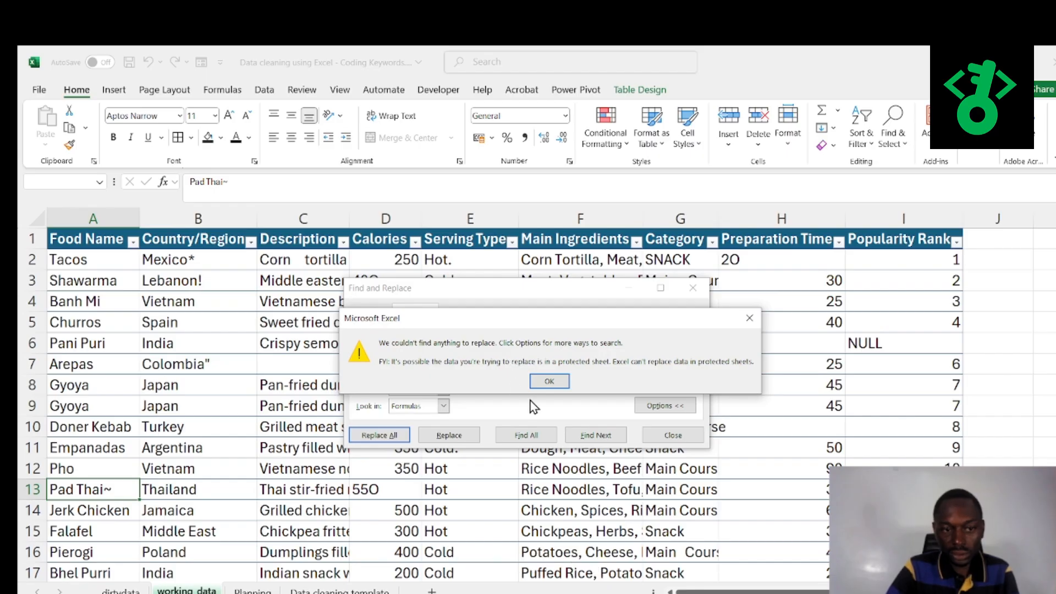
pyautogui.click(548, 381)
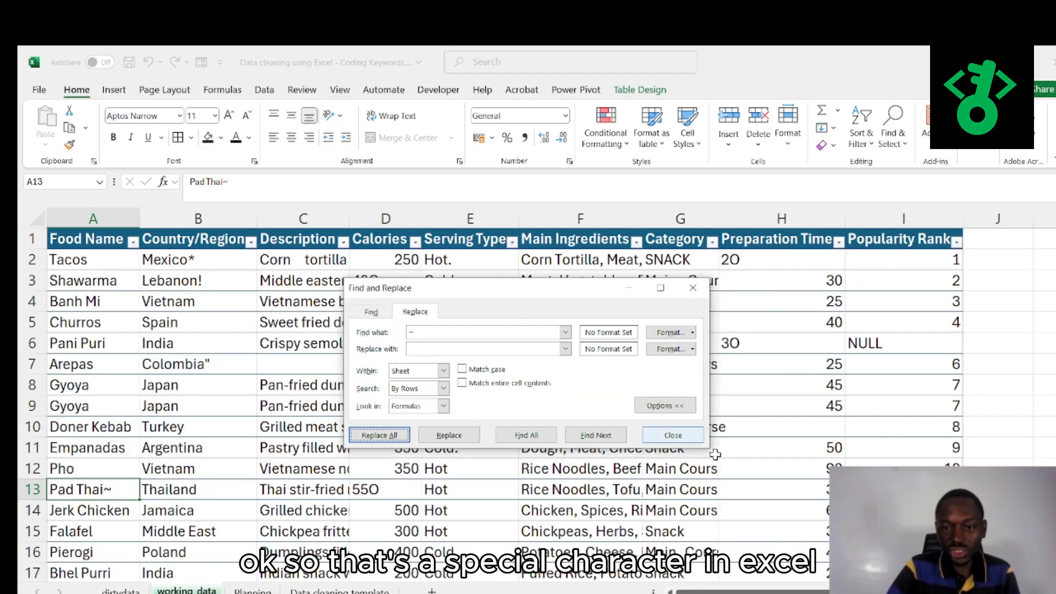
# Remove the trailing tilde from "Pad Thai" in A13 and the asterisk from "Mexico" in B2
pyautogui.doubleClick(124, 490)
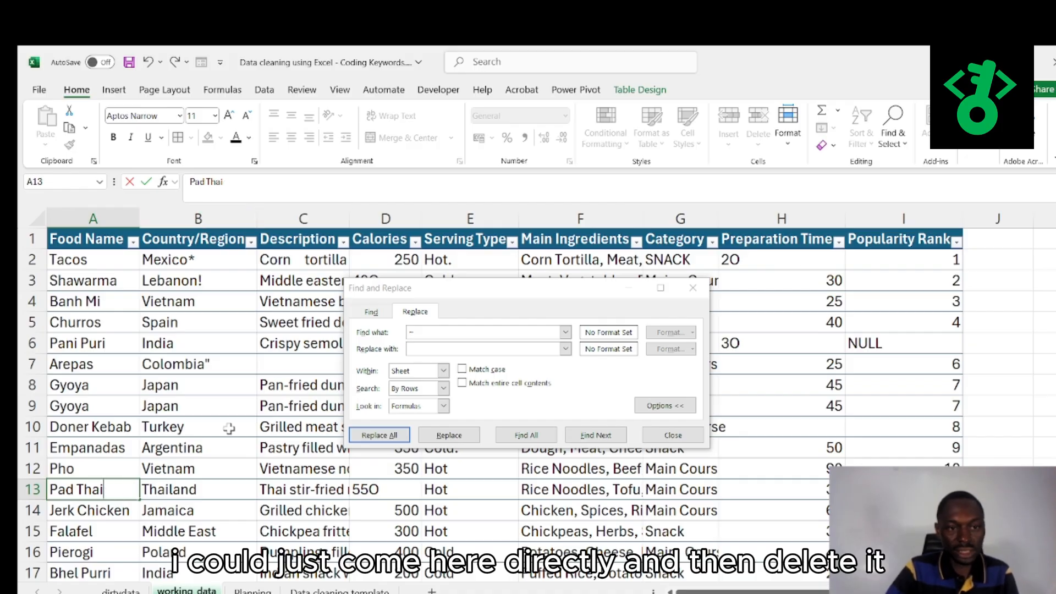
pyautogui.click(216, 277)
pyautogui.click(207, 257)
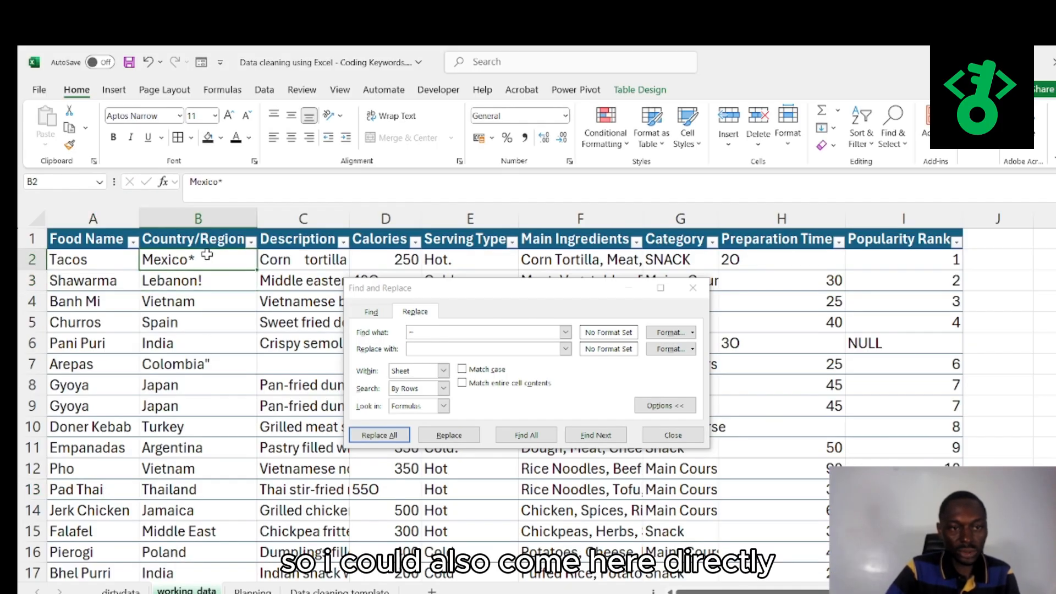
pyautogui.press('BackSpace')
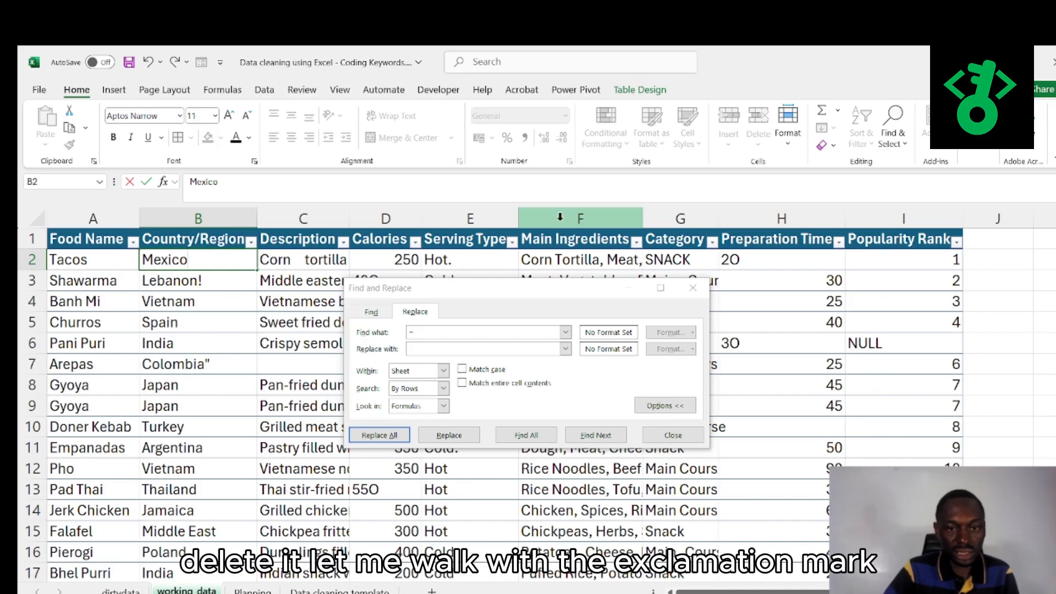
# Replace every exclamation mark in the sheet with nothing
pyautogui.click(422, 337)
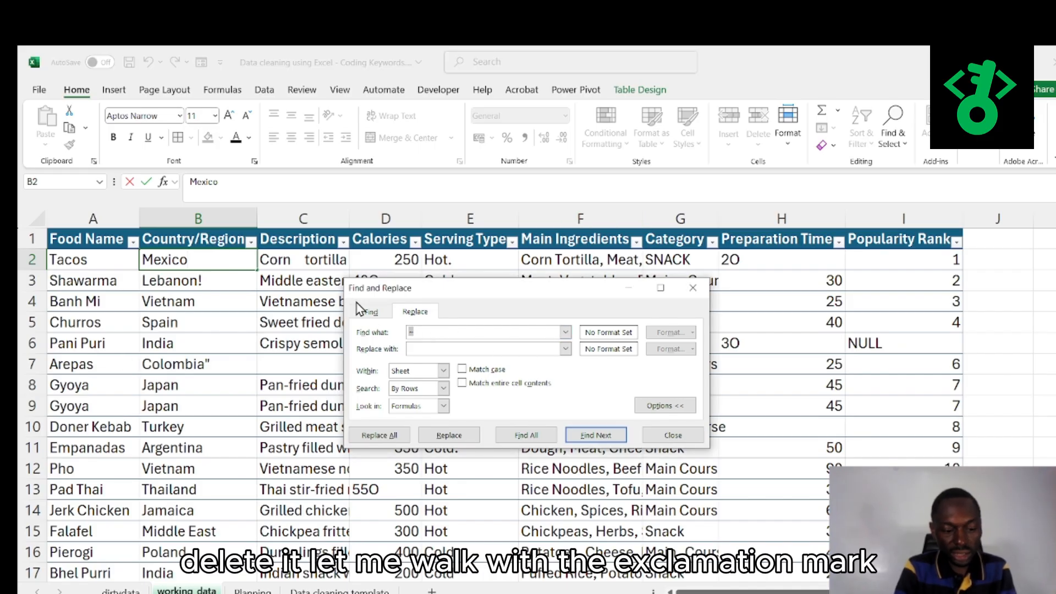
pyautogui.click(377, 434)
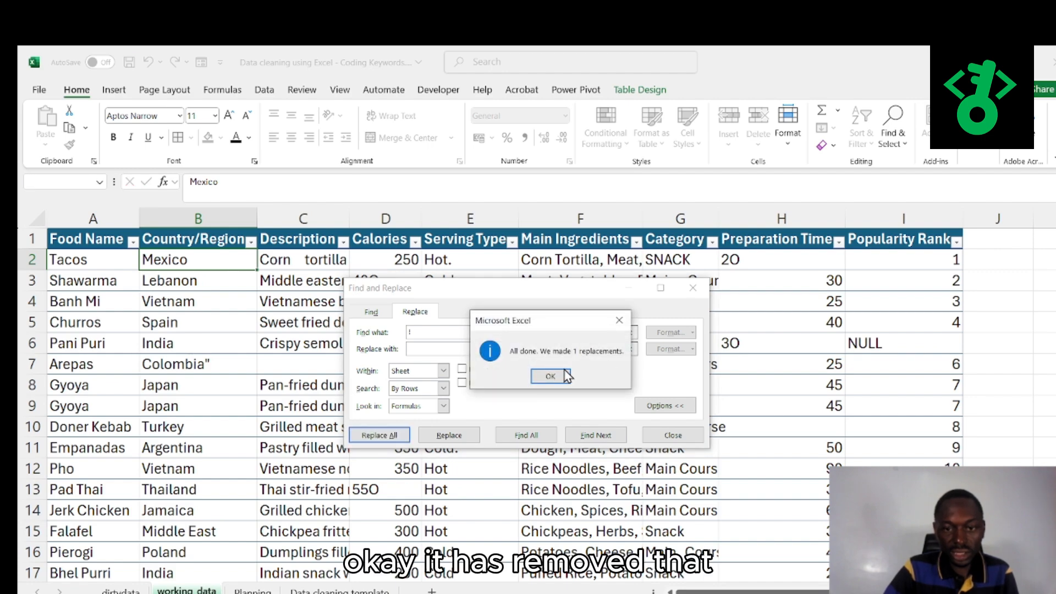
pyautogui.click(565, 376)
# Remove the stray quotation mark after "Colombia" in B7
pyautogui.click(212, 364)
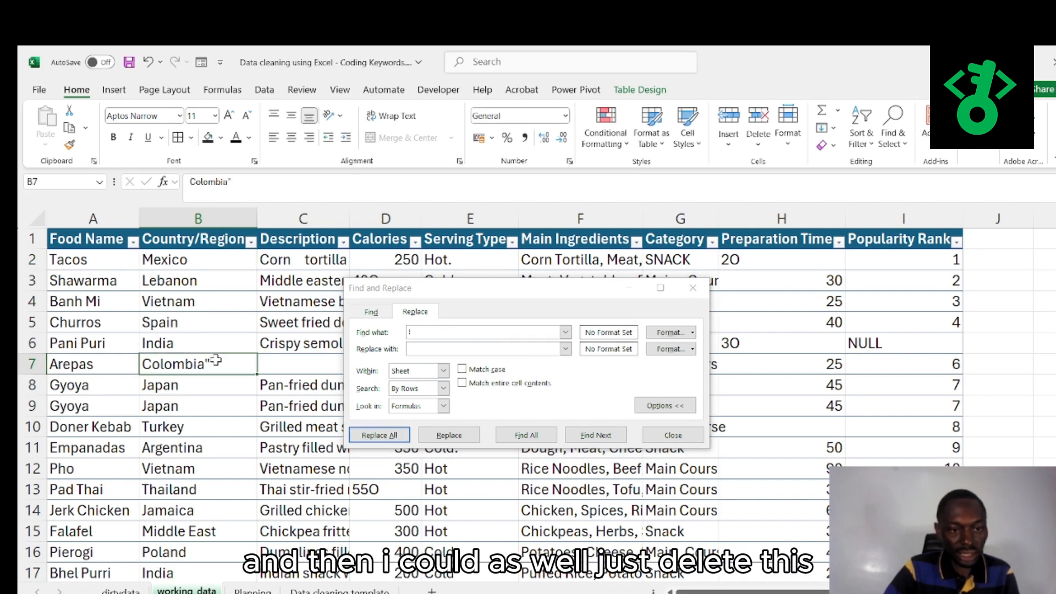
pyautogui.doubleClick(229, 362)
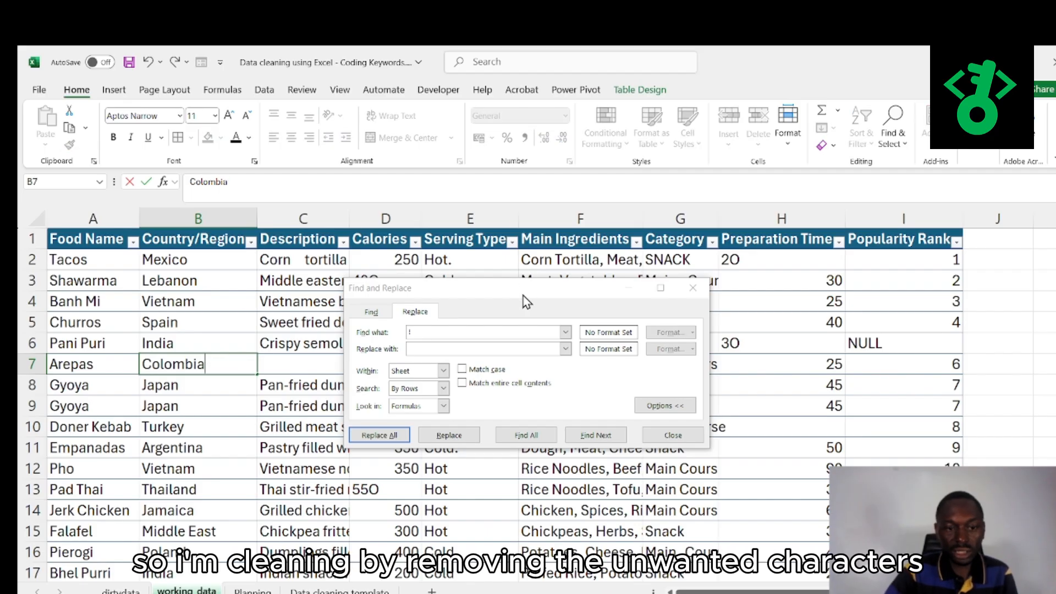
pyautogui.moveTo(527, 301); pyautogui.dragTo(557, 332)
pyautogui.click(83, 295)
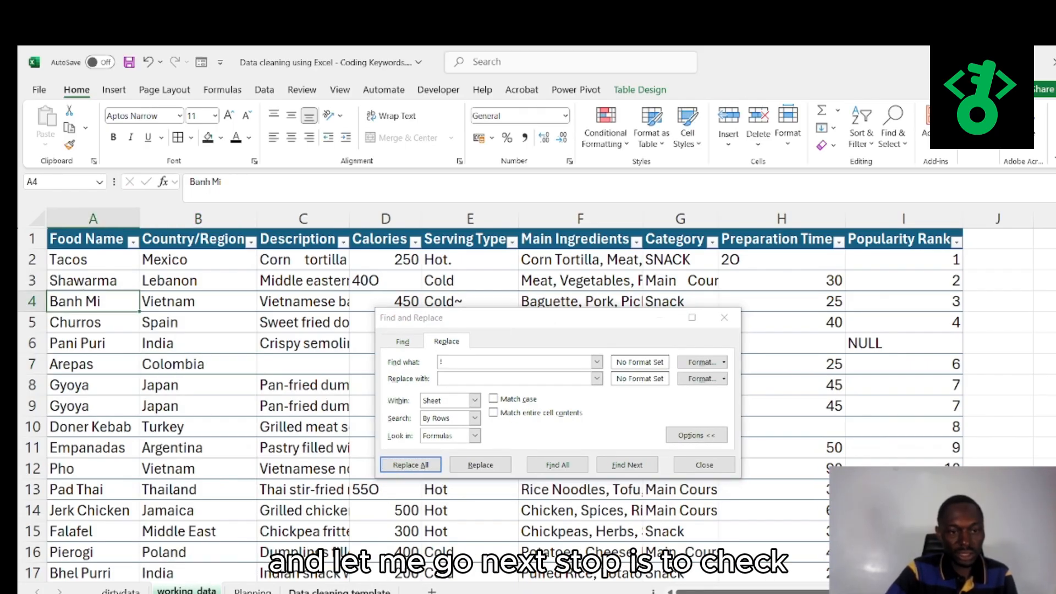
# Review the Food Name column down to the last row for remaining capitalization, character and content errors
pyautogui.click(314, 592)
pyautogui.moveTo(600, 325); pyautogui.dragTo(780, 225)
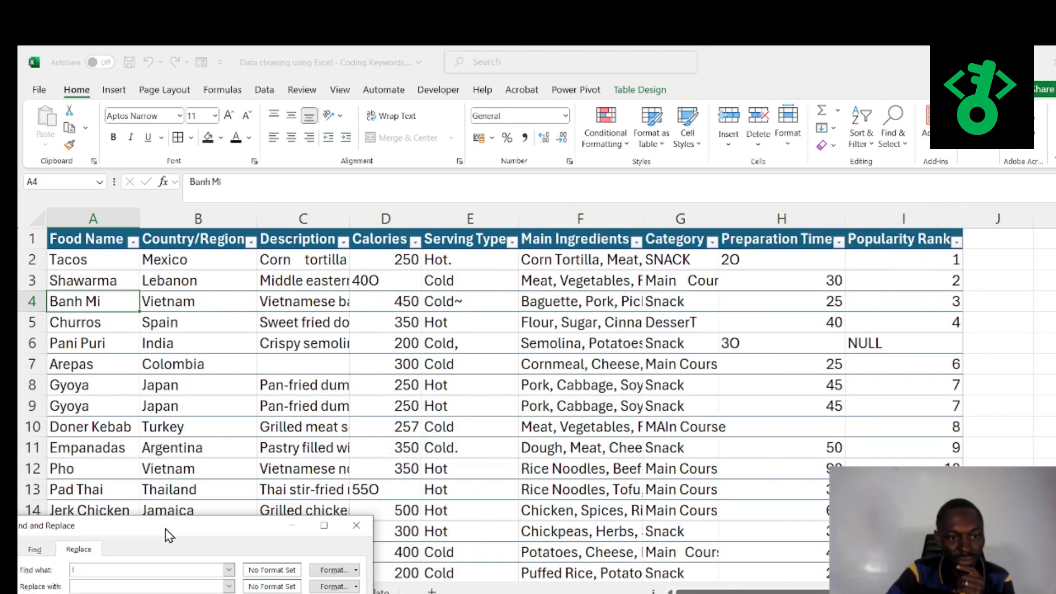
pyautogui.moveTo(181, 456); pyautogui.dragTo(603, 382)
pyautogui.scroll(-20, 91, 323)
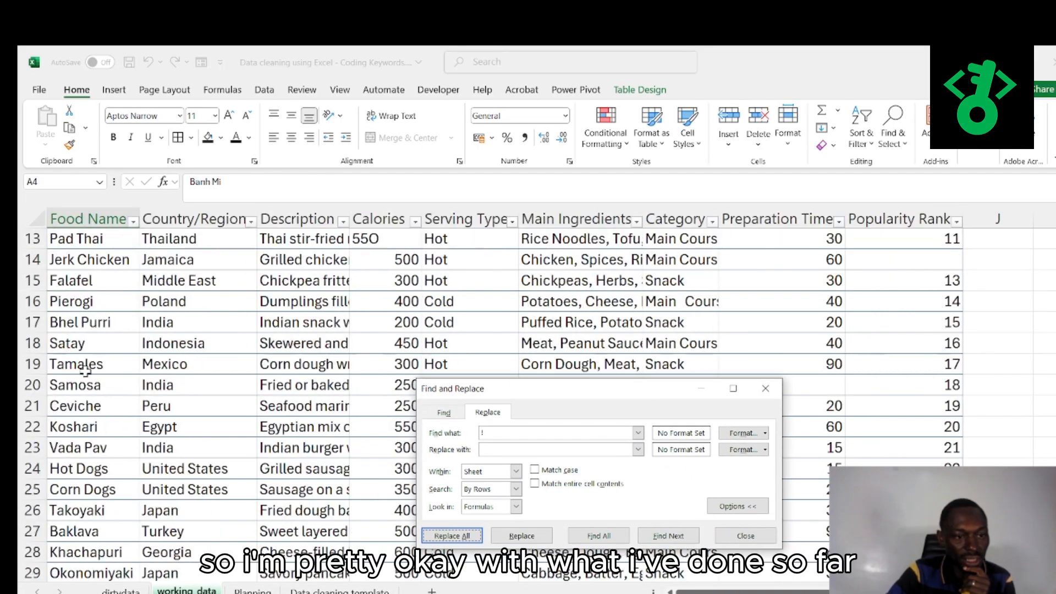
pyautogui.scroll(20, 88, 383)
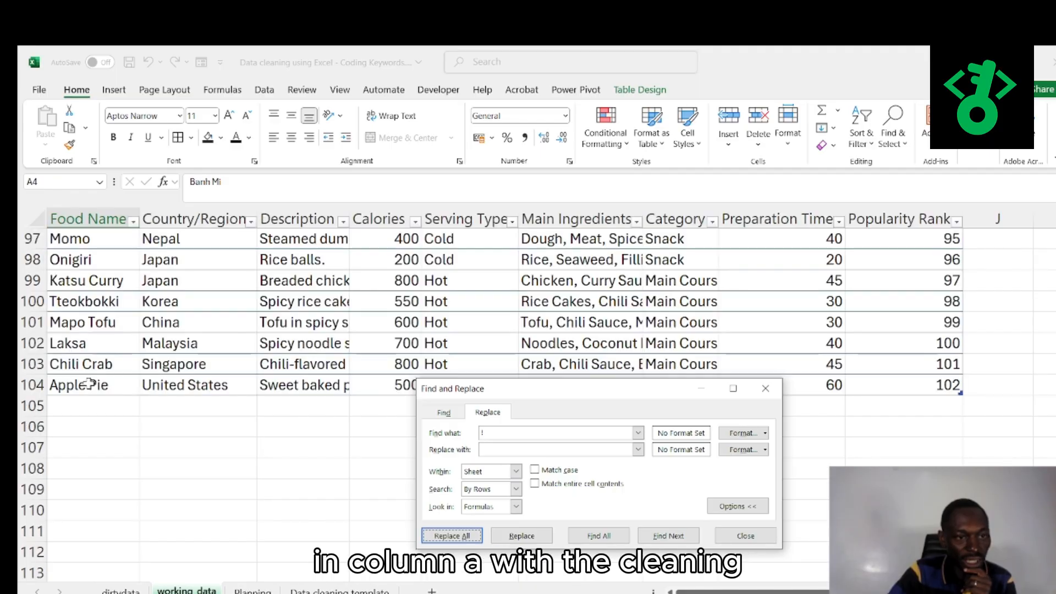
pyautogui.scroll(2, 89, 385)
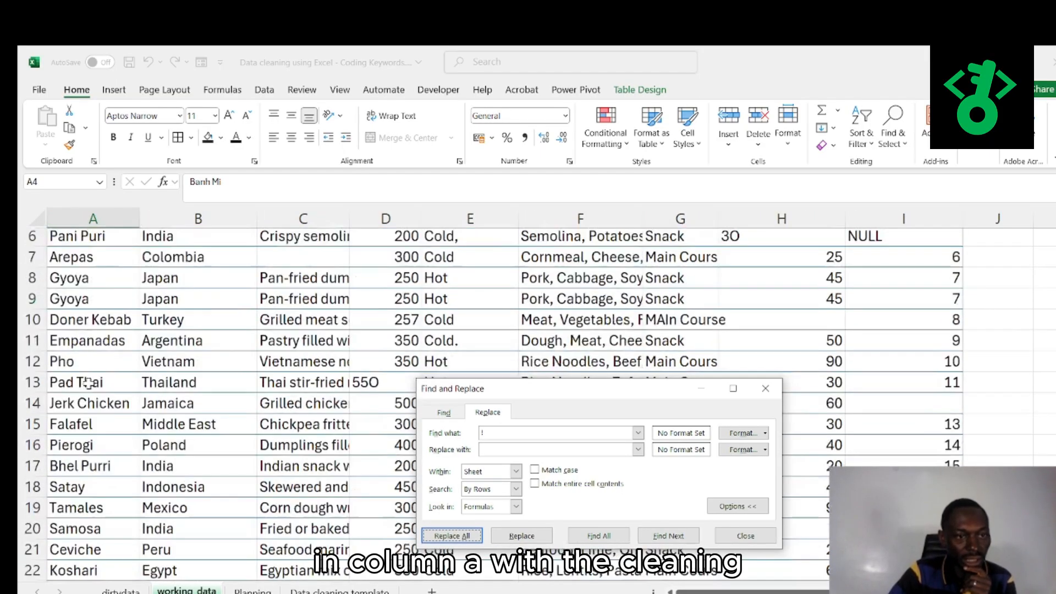
pyautogui.scroll(-1, 89, 384)
pyautogui.click(115, 286)
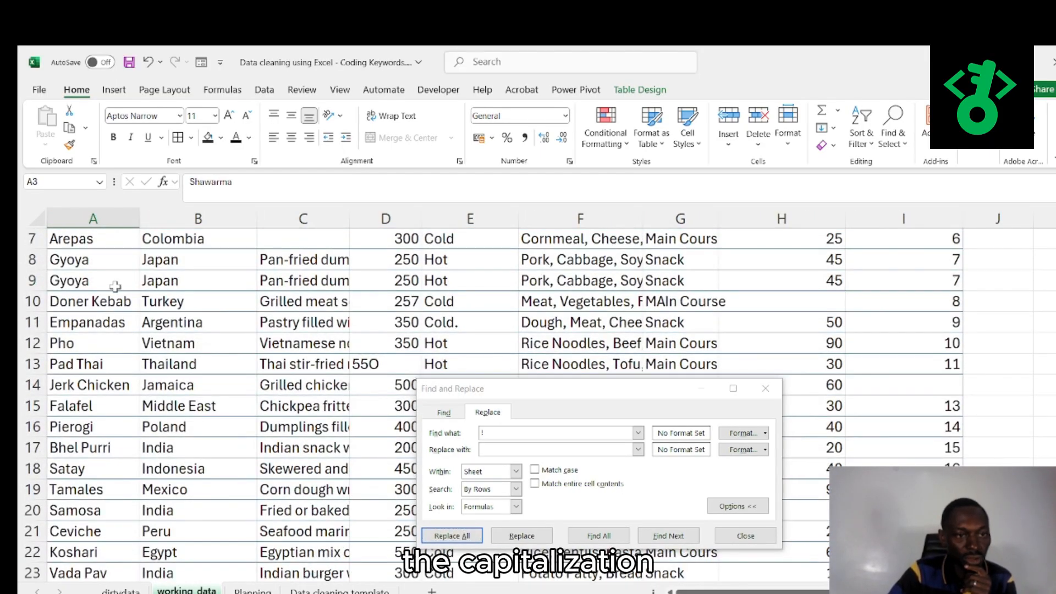
pyautogui.moveTo(107, 331); pyautogui.dragTo(111, 351)
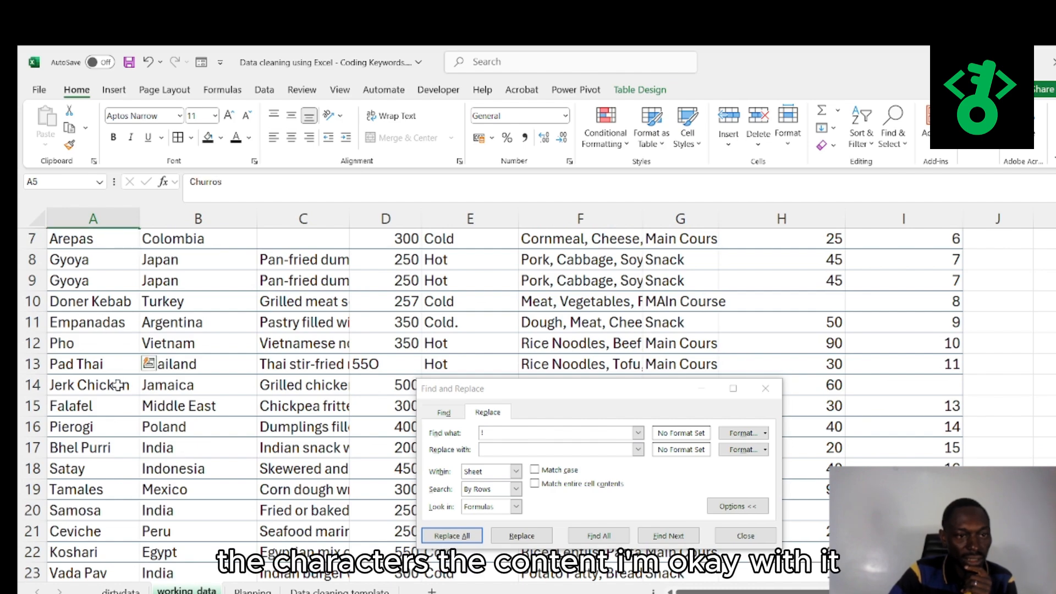
pyautogui.click(538, 320)
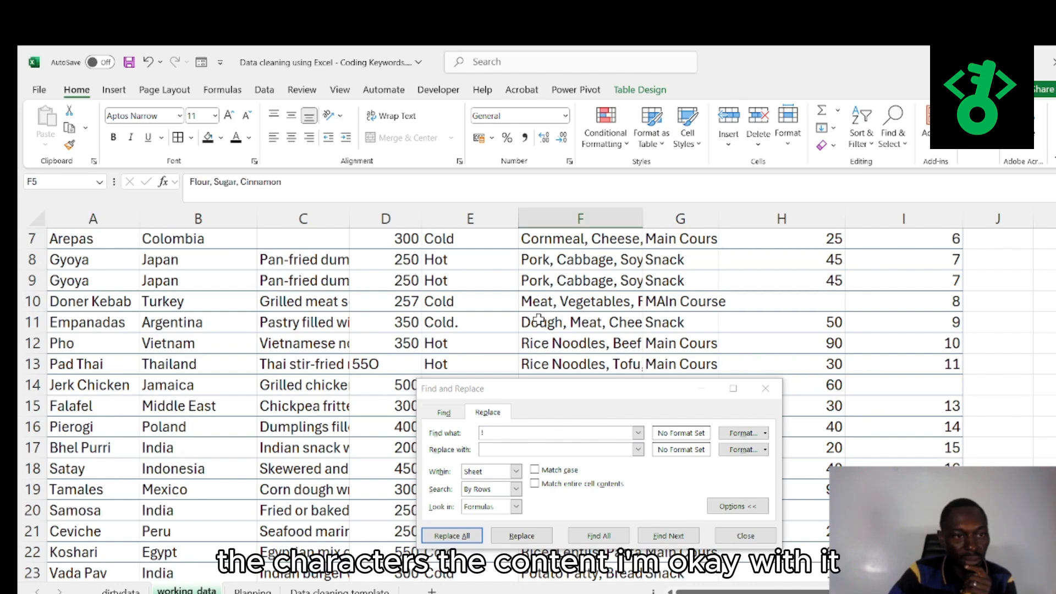
pyautogui.moveTo(1054, 258)
pyautogui.mouseDown()
pyautogui.moveTo(1055, 269)
pyautogui.moveTo(1054, 242)
pyautogui.mouseUp()
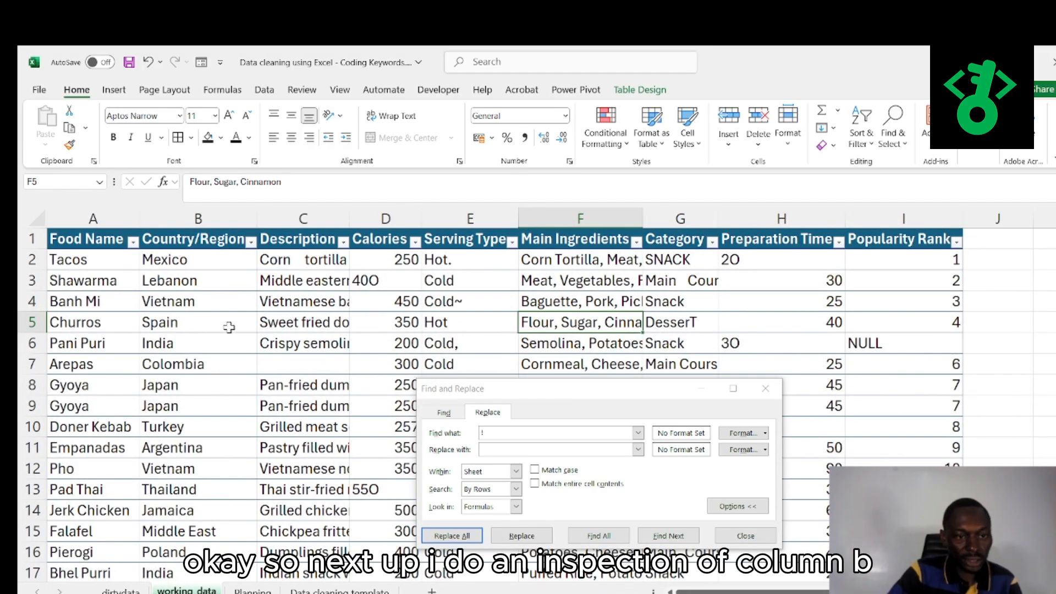
# Check the filter values of the Country/Region, Description and Main Ingredients columns for blanks and irregular entries
pyautogui.click(198, 218)
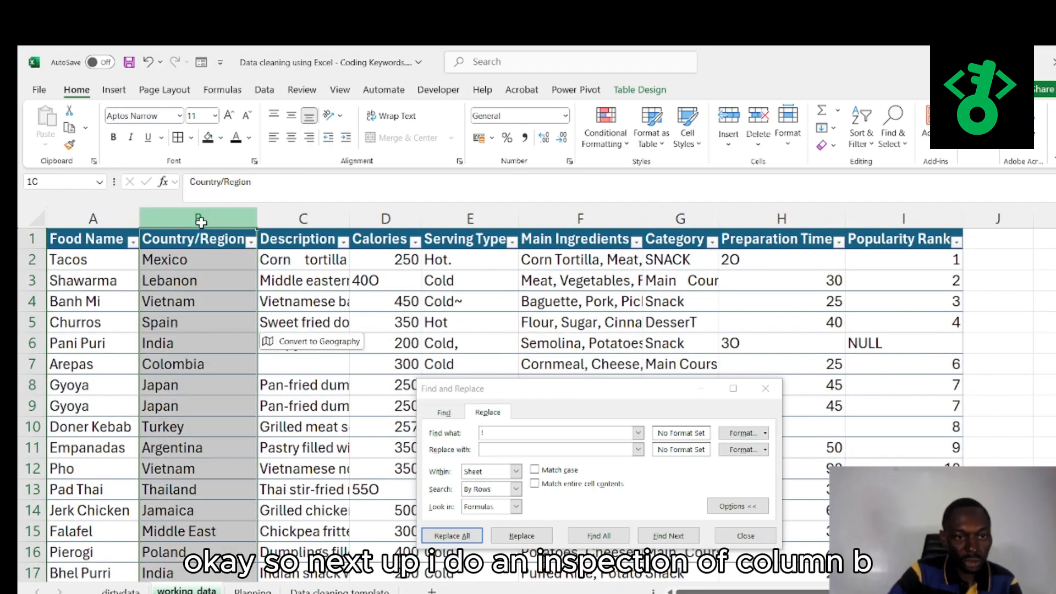
pyautogui.click(251, 242)
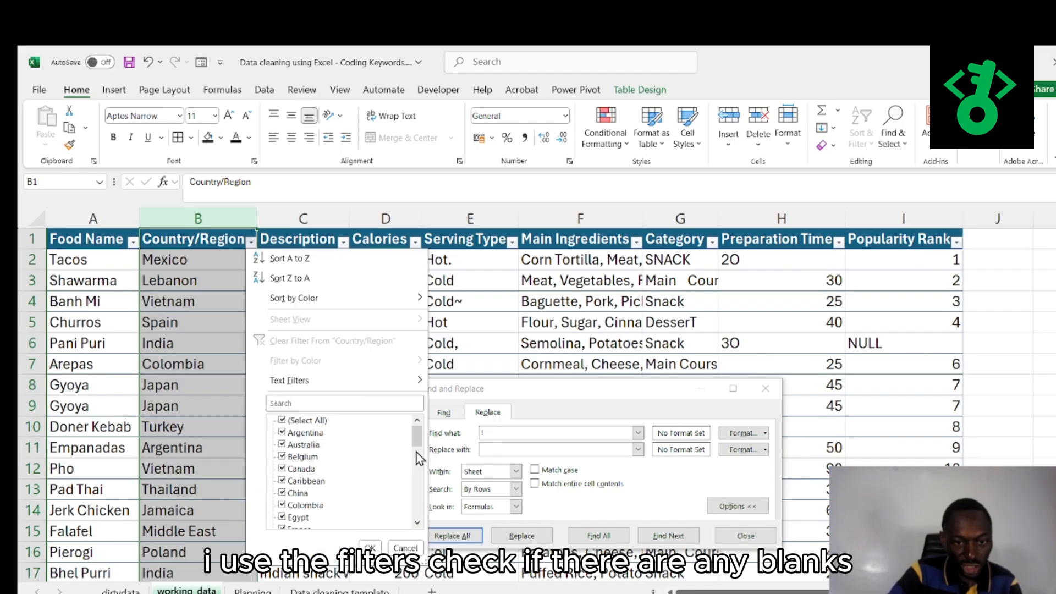
pyautogui.moveTo(420, 458); pyautogui.dragTo(428, 394)
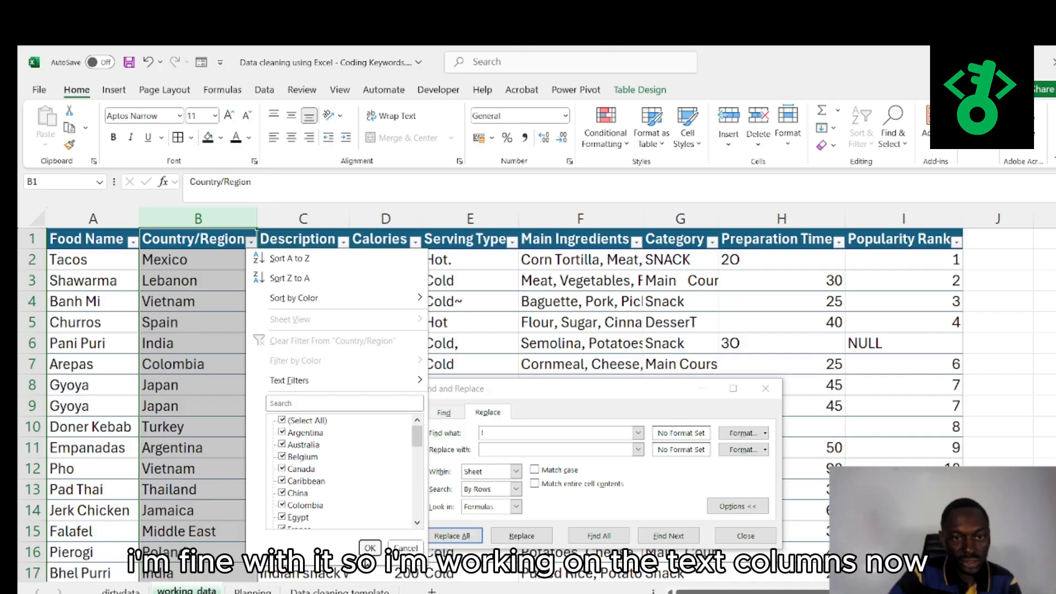
pyautogui.press('Escape')
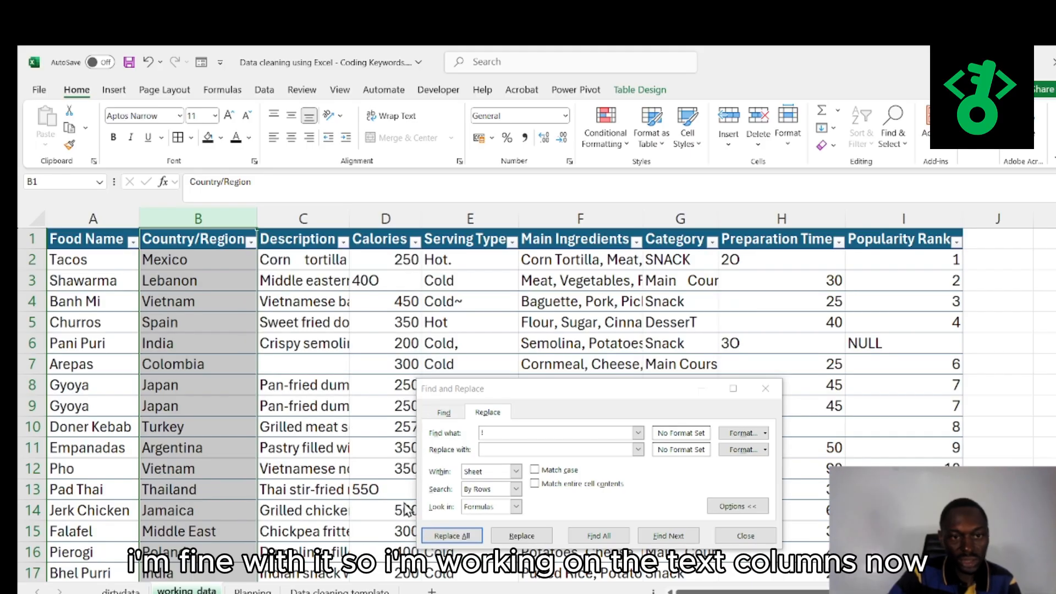
pyautogui.click(343, 242)
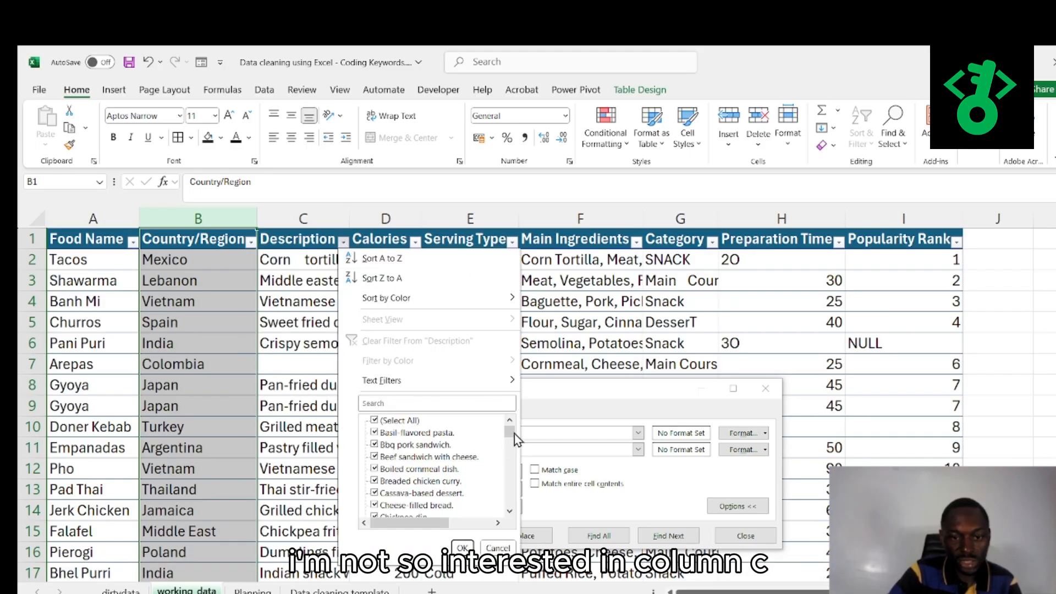
pyautogui.moveTo(510, 434)
pyautogui.mouseDown()
pyautogui.moveTo(509, 539)
pyautogui.moveTo(509, 423)
pyautogui.mouseUp()
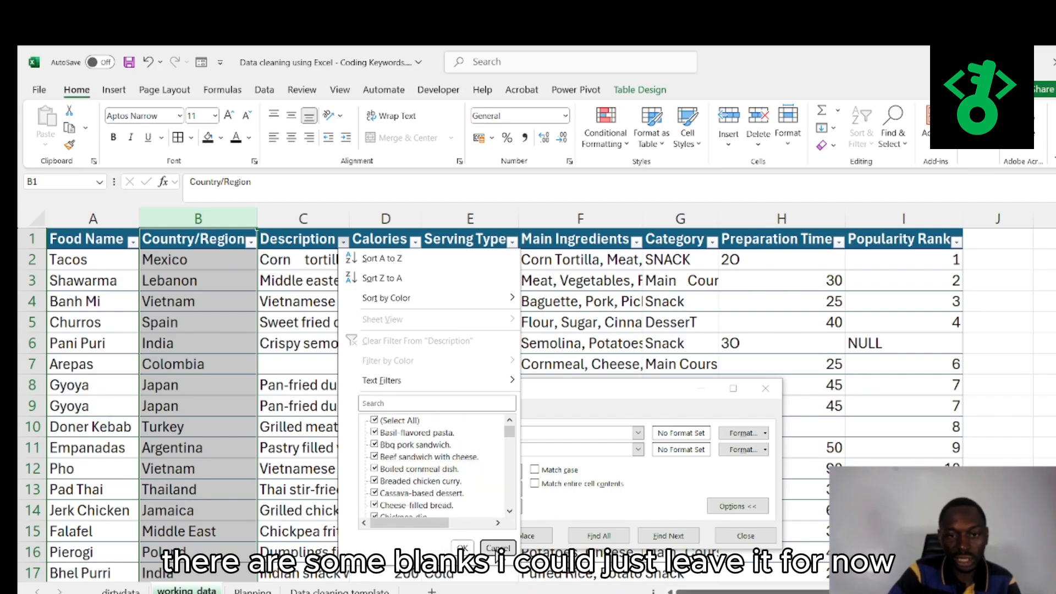
pyautogui.click(498, 548)
pyautogui.moveTo(556, 398); pyautogui.dragTo(223, 367)
pyautogui.click(636, 242)
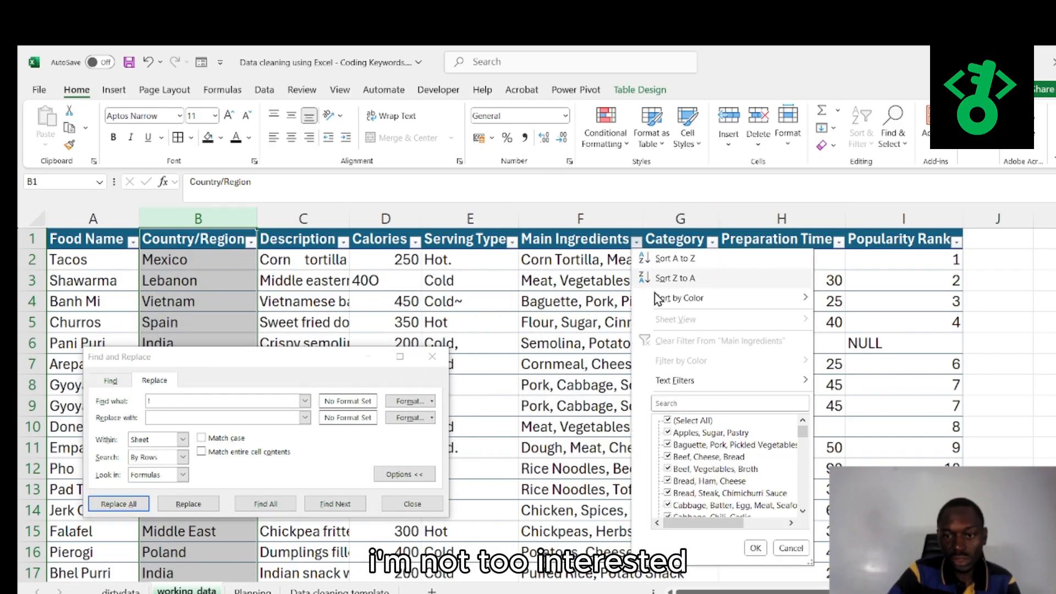
pyautogui.moveTo(805, 436); pyautogui.dragTo(759, 558)
pyautogui.click(755, 548)
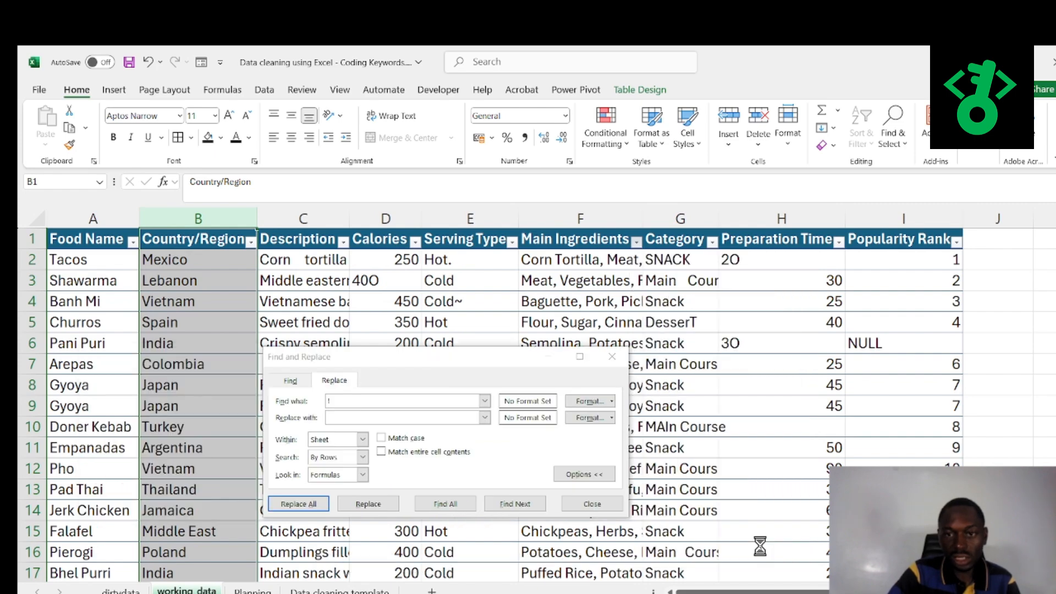
# Filter the Category column to DesserT, SNACK and the two Main Course variants with extra spaces
pyautogui.click(682, 218)
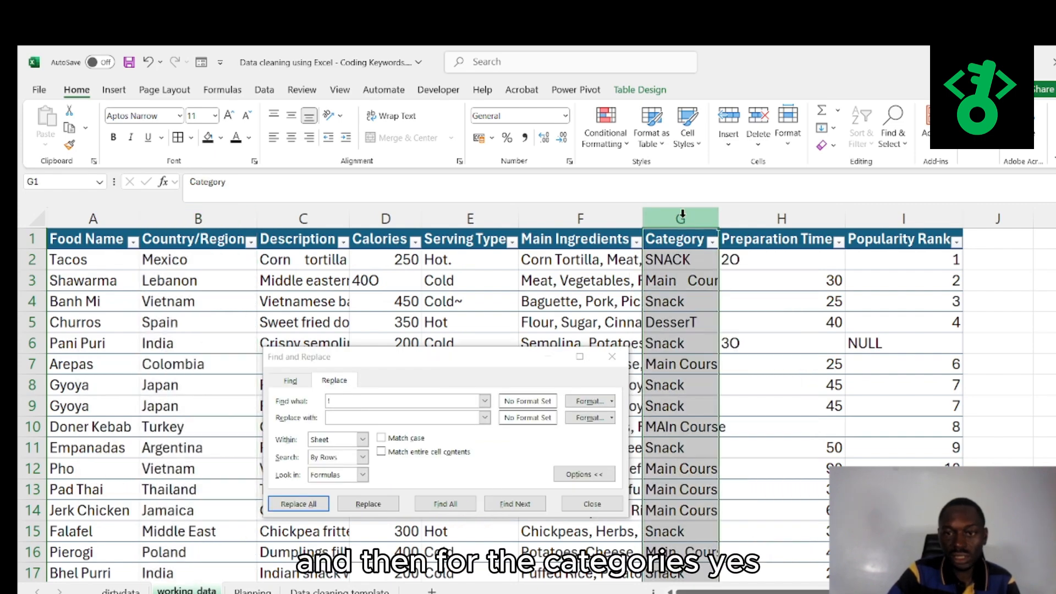
pyautogui.click(712, 242)
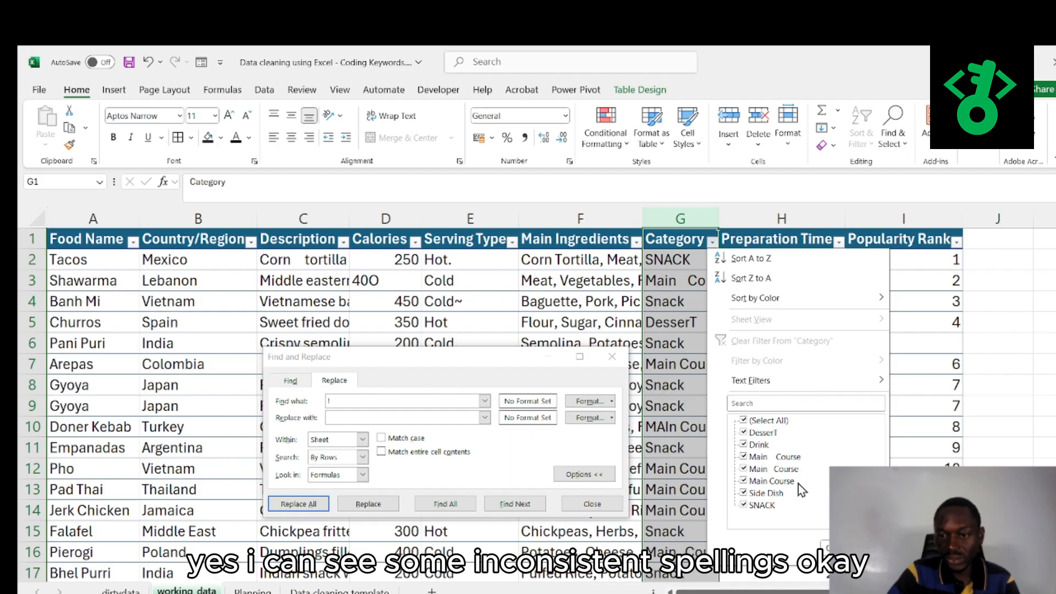
pyautogui.click(745, 422)
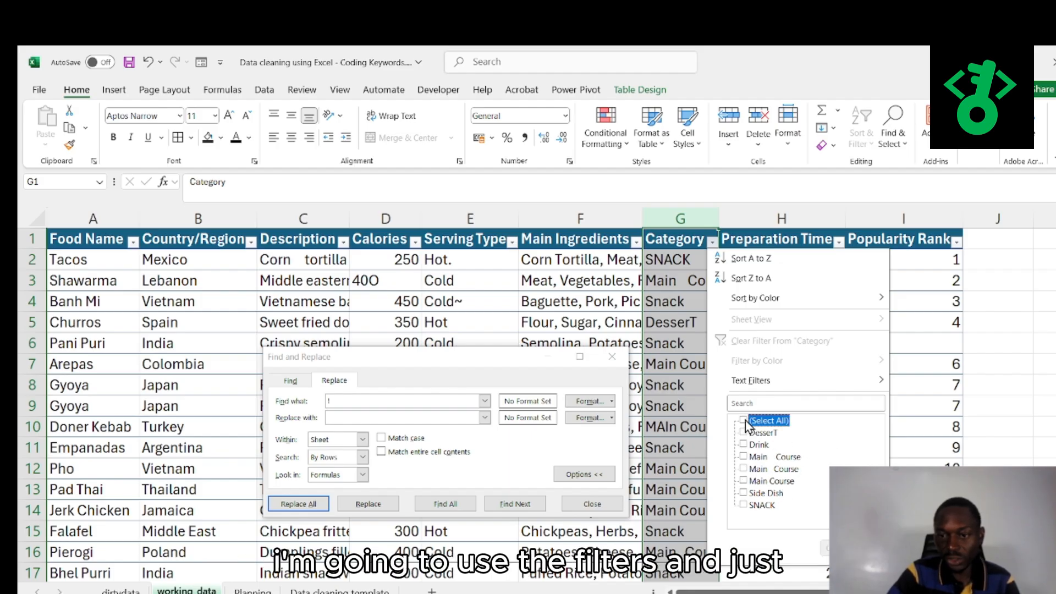
pyautogui.click(744, 458)
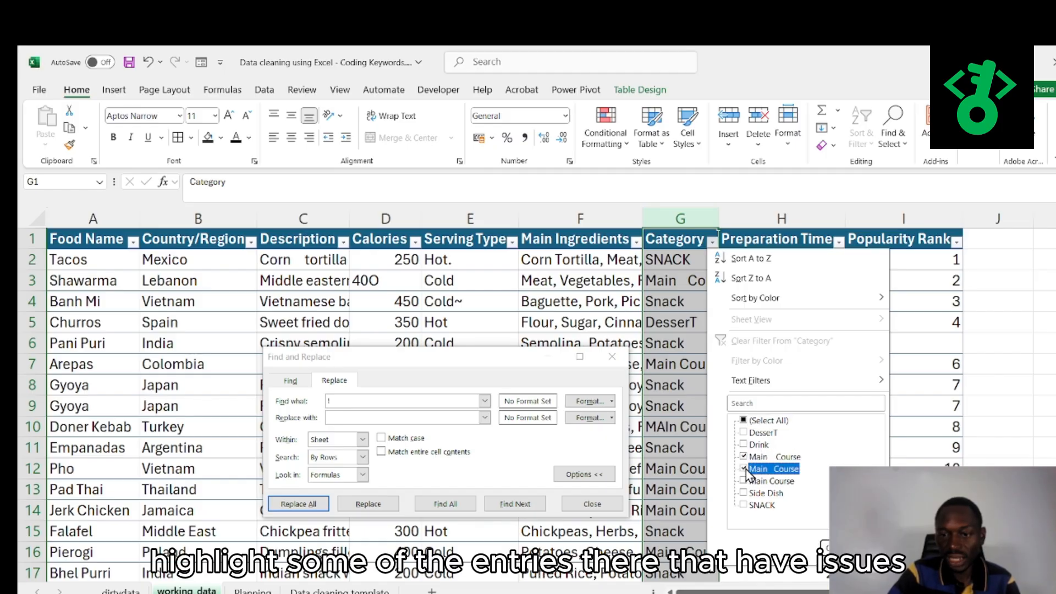
pyautogui.click(744, 469)
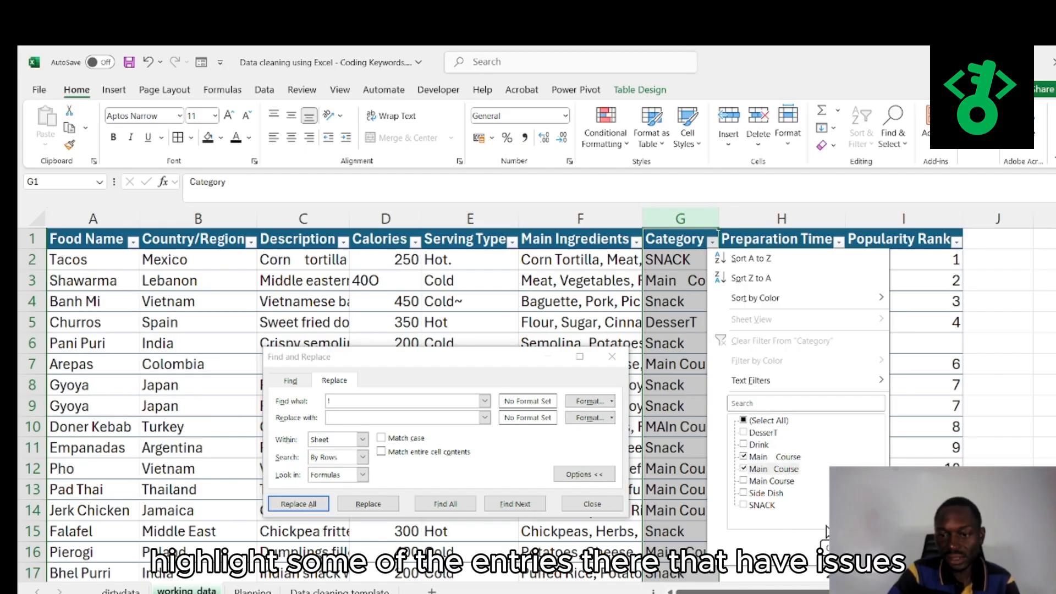
pyautogui.click(743, 506)
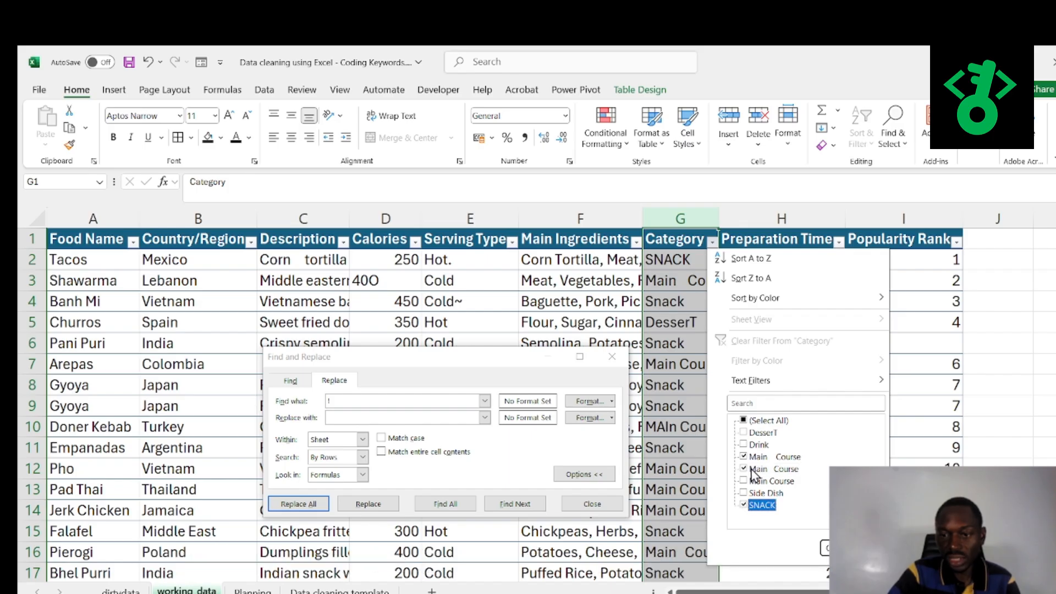
pyautogui.click(744, 433)
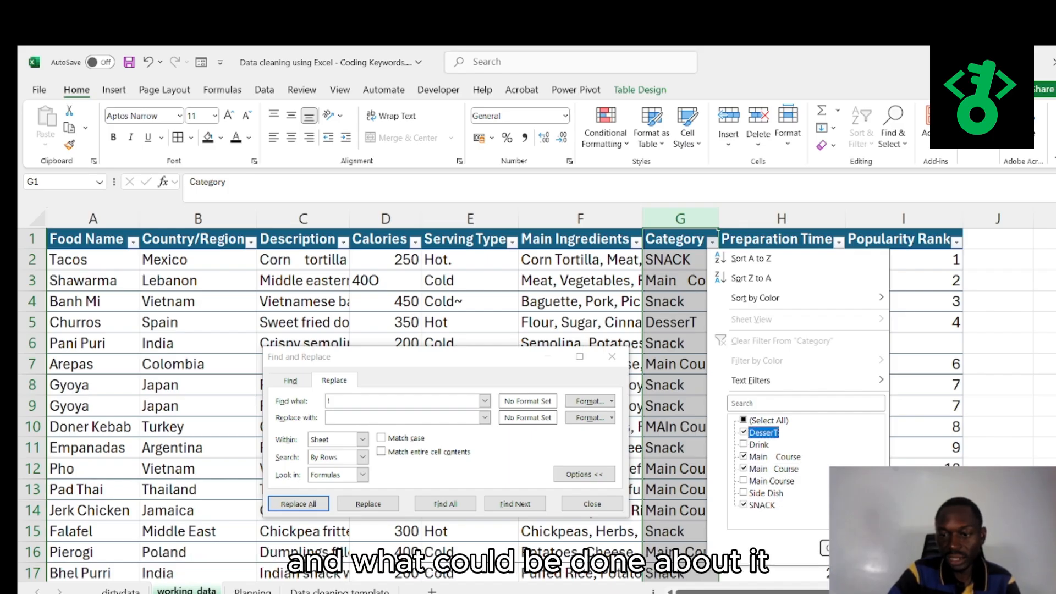
pyautogui.click(841, 547)
# Review the filtered Category rows, then exclude SNACK from the Category filter and review the narrower list
pyautogui.moveTo(517, 364); pyautogui.dragTo(354, 355)
pyautogui.scroll(-10, 707, 370)
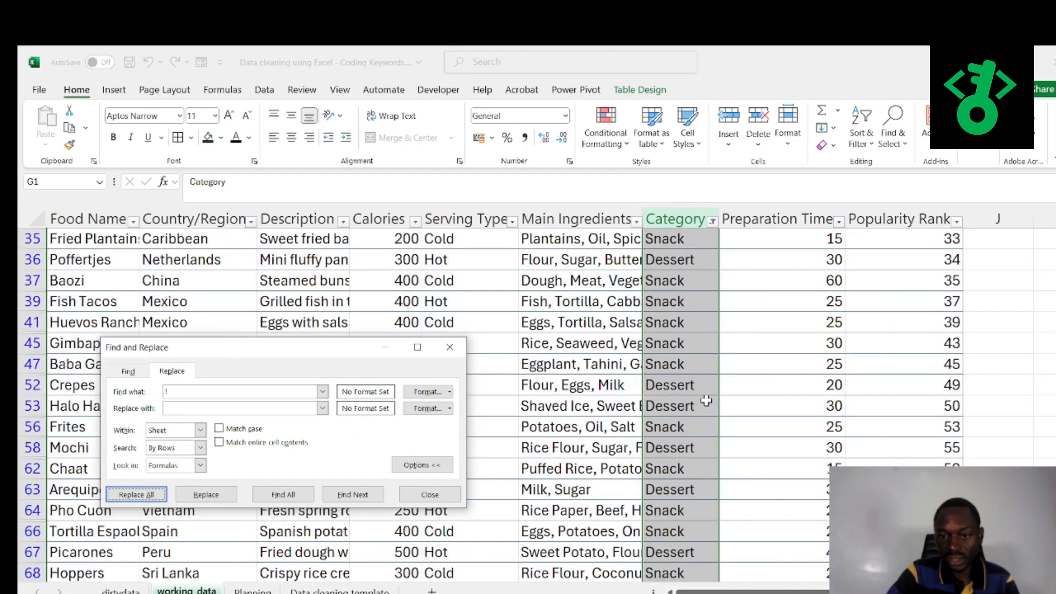
pyautogui.scroll(5, 703, 402)
pyautogui.scroll(4, 703, 401)
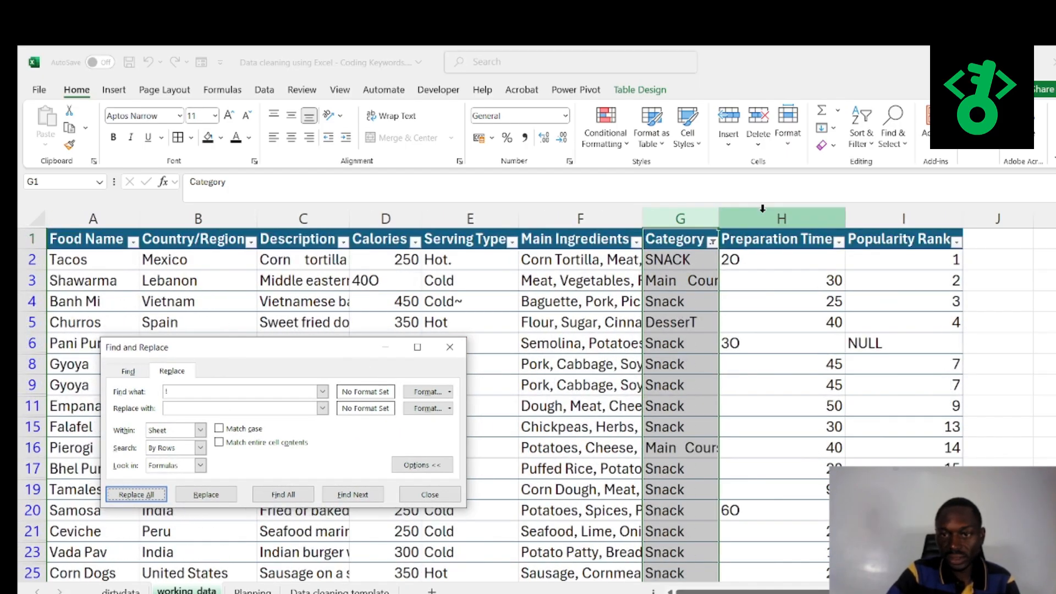
pyautogui.click(713, 245)
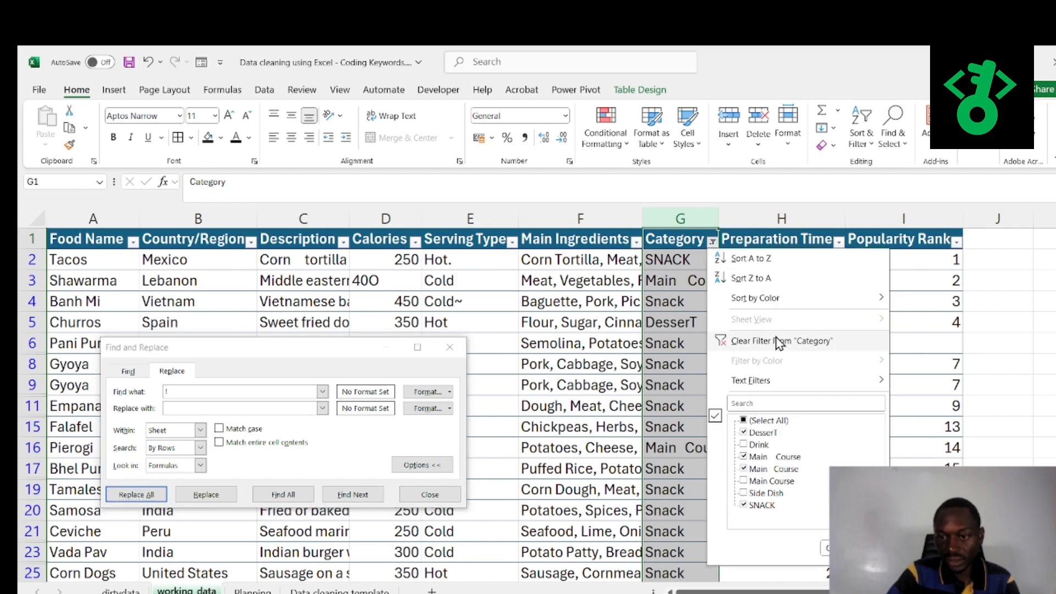
pyautogui.click(744, 505)
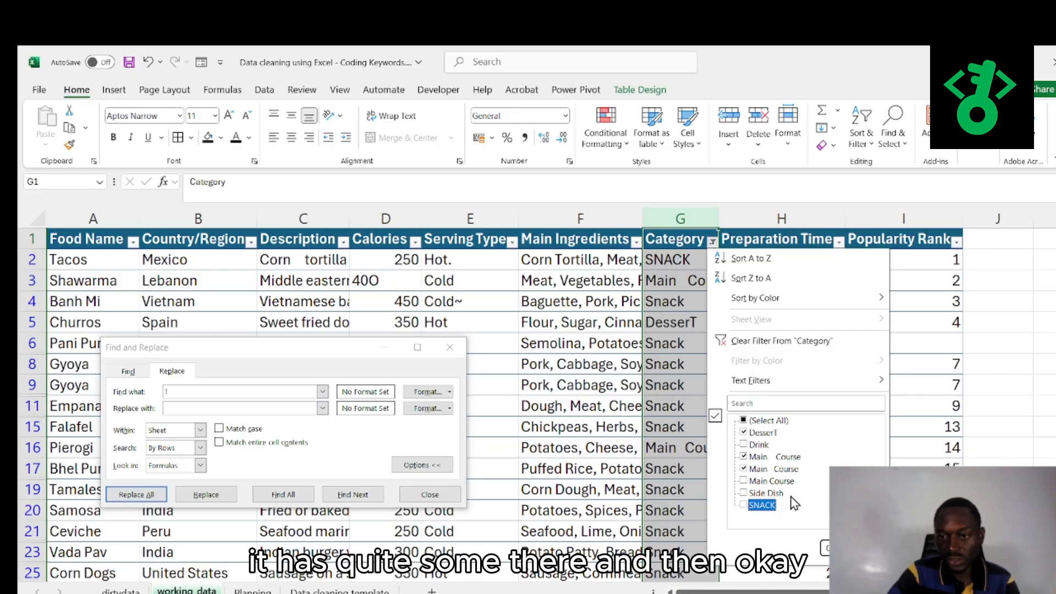
pyautogui.click(826, 548)
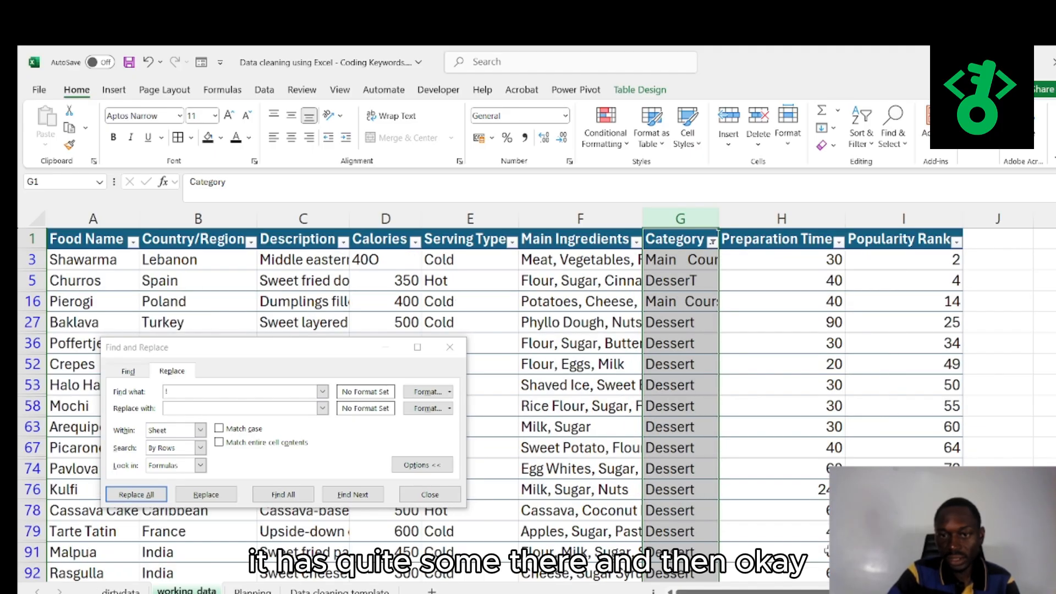
pyautogui.scroll(-5, 709, 431)
pyautogui.scroll(5, 703, 429)
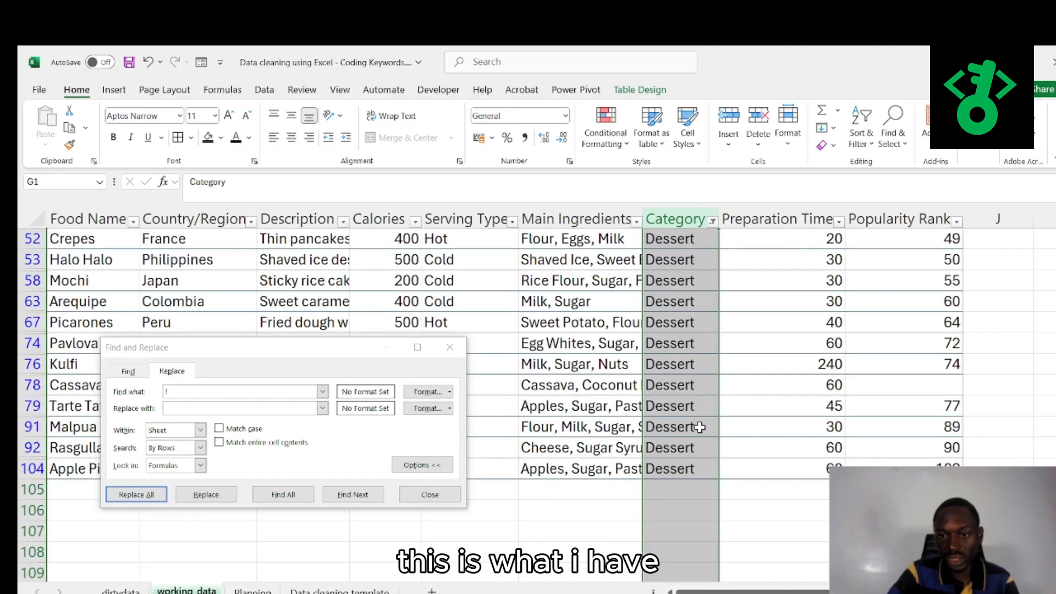
# Correct the capitalization of the Churros row's category in G5 to "Dessert"
pyautogui.click(697, 281)
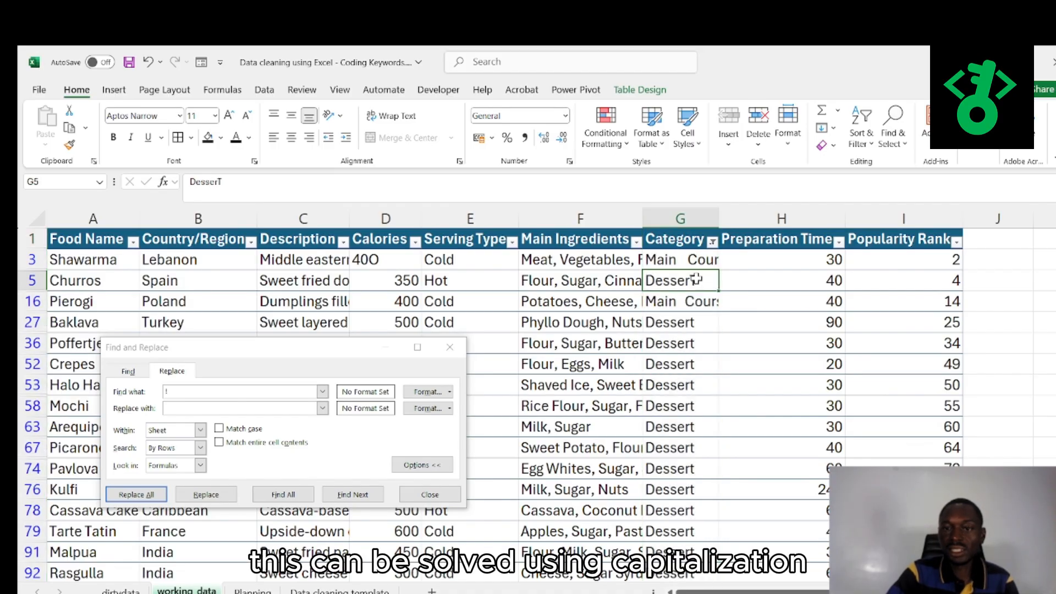
pyautogui.doubleClick(704, 281)
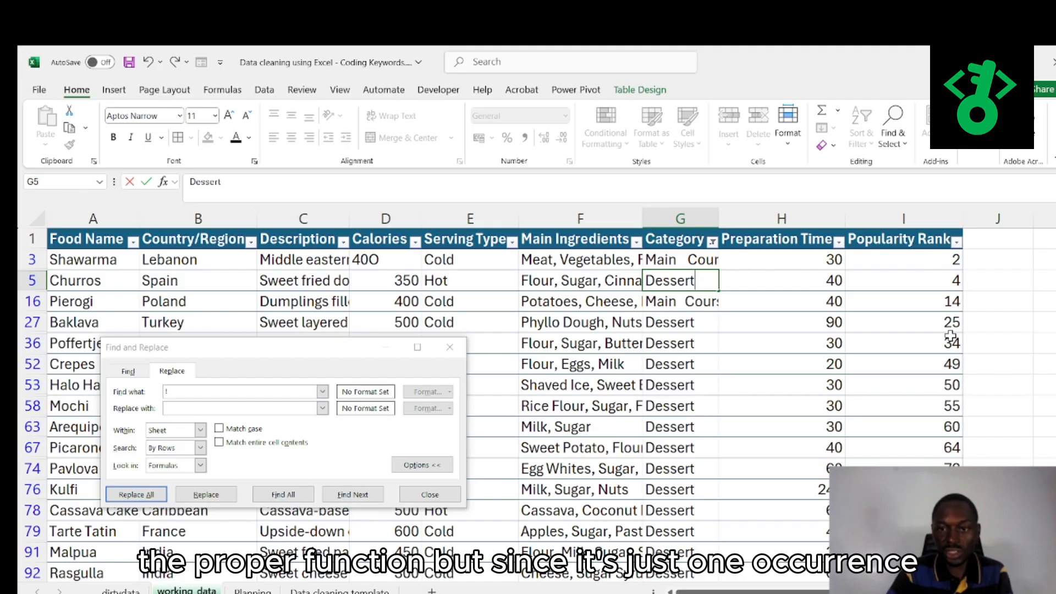
pyautogui.click(676, 384)
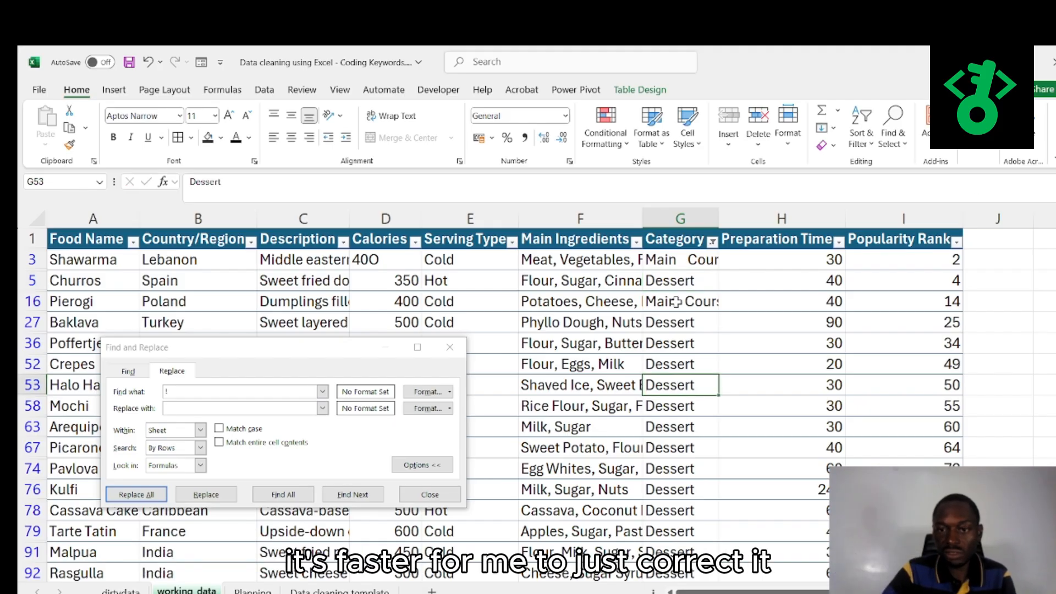
# Remove the extra spaces between the words of the "Main Course" entries in G3 and G16
pyautogui.doubleClick(682, 258)
pyautogui.hotkey('ctrl', 'Left')
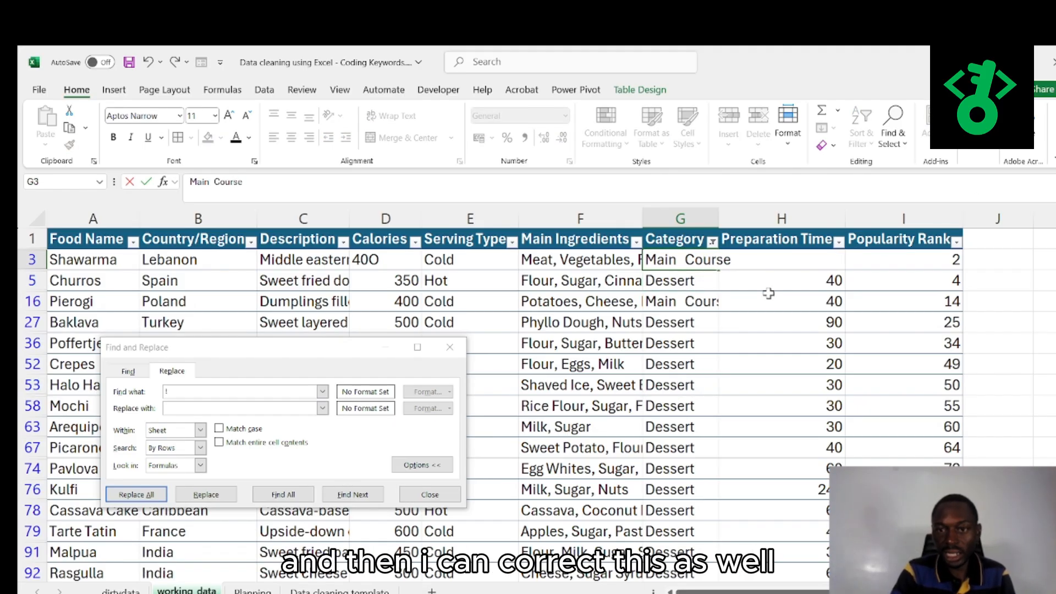
pyautogui.press('BackSpace')
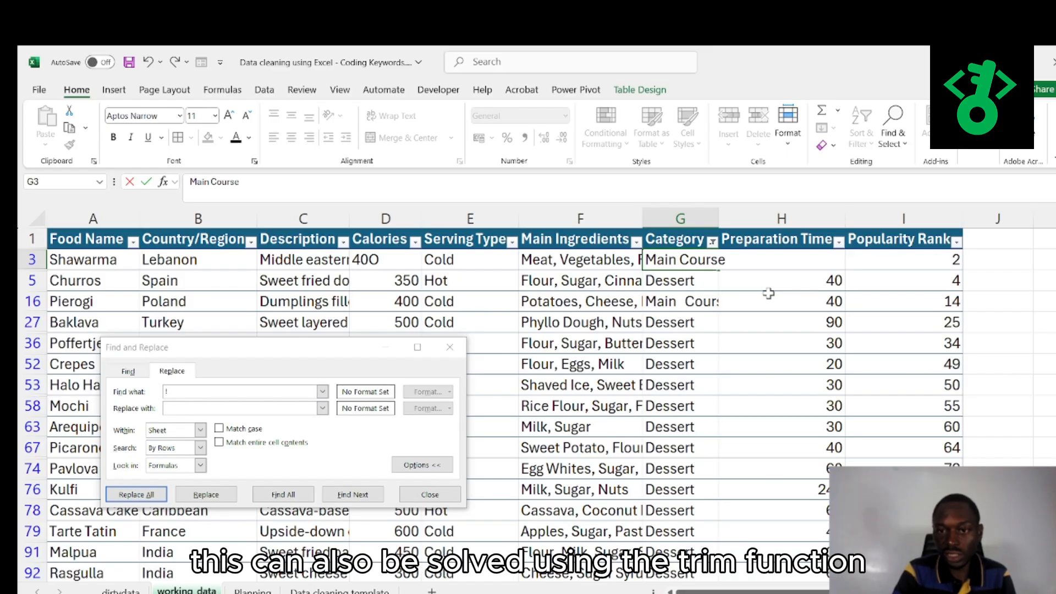
pyautogui.click(683, 299)
pyautogui.press('F2')
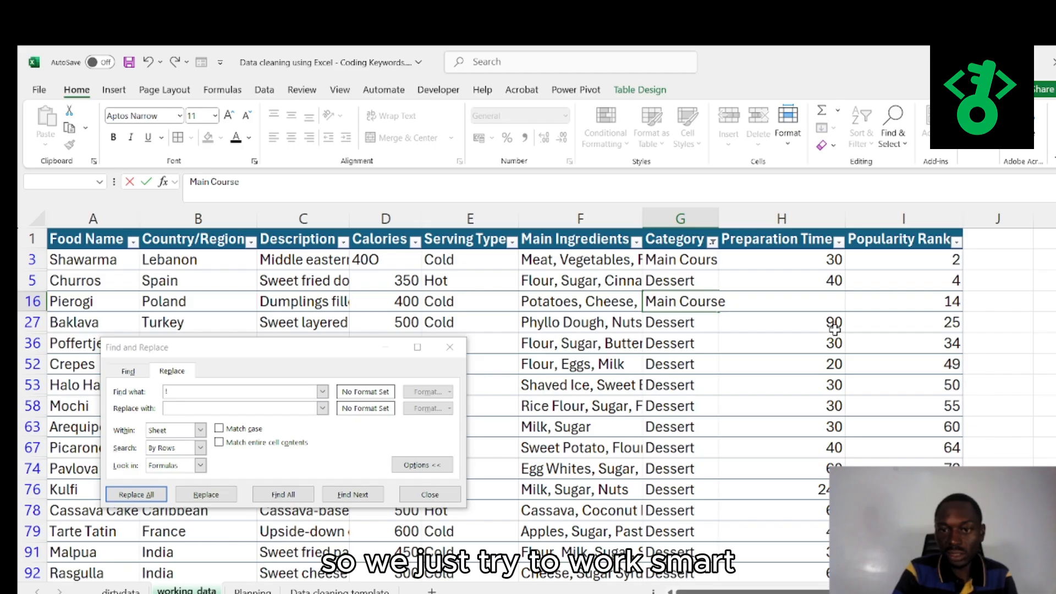
pyautogui.click(725, 402)
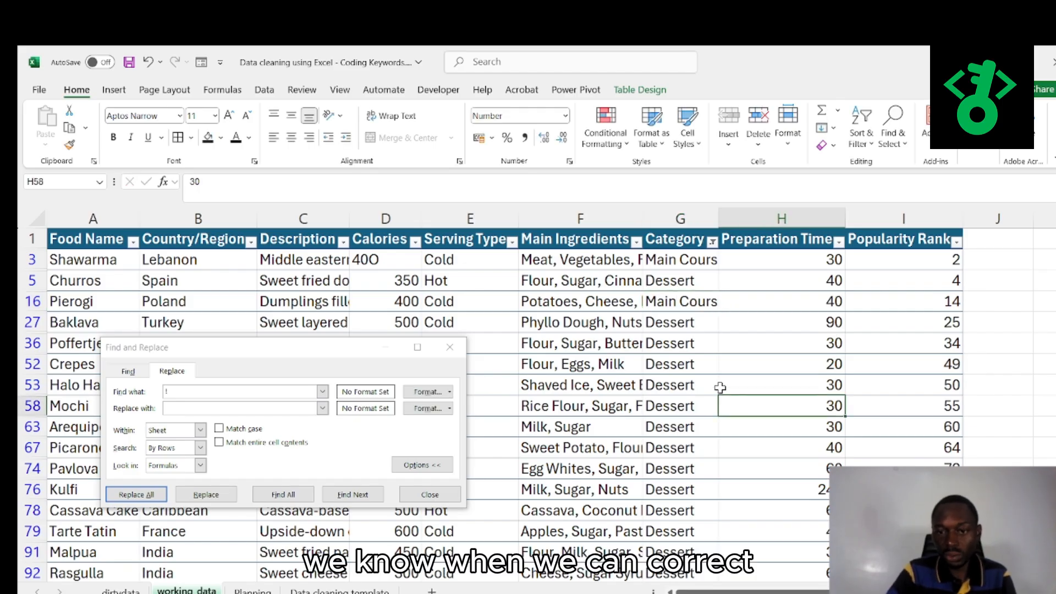
# Change the Category filter so that only SNACK is included and Dessert is excluded
pyautogui.scroll(-4, 720, 387)
pyautogui.scroll(4, 718, 388)
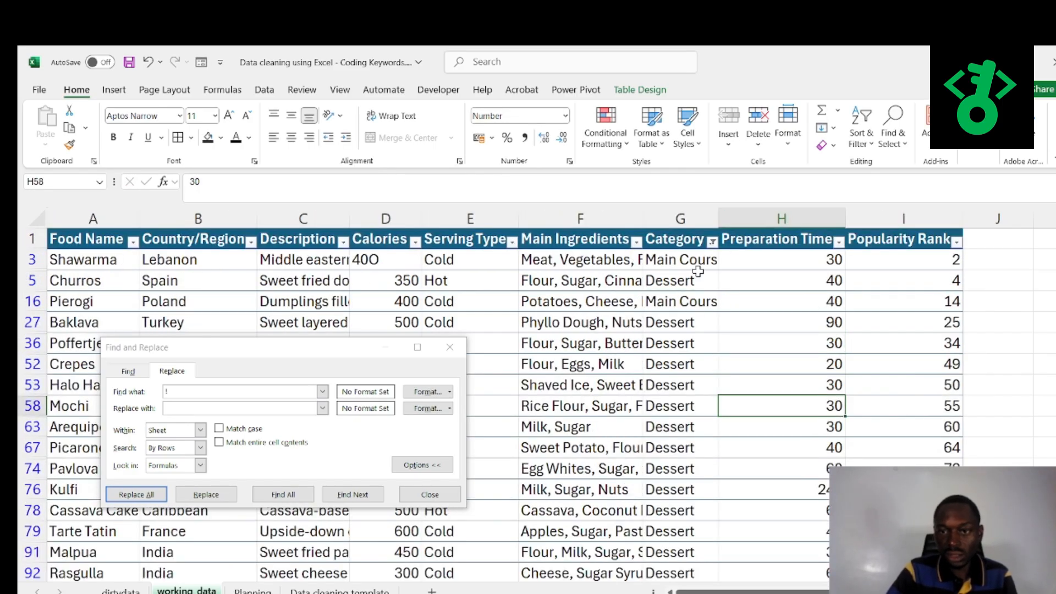
pyautogui.click(713, 243)
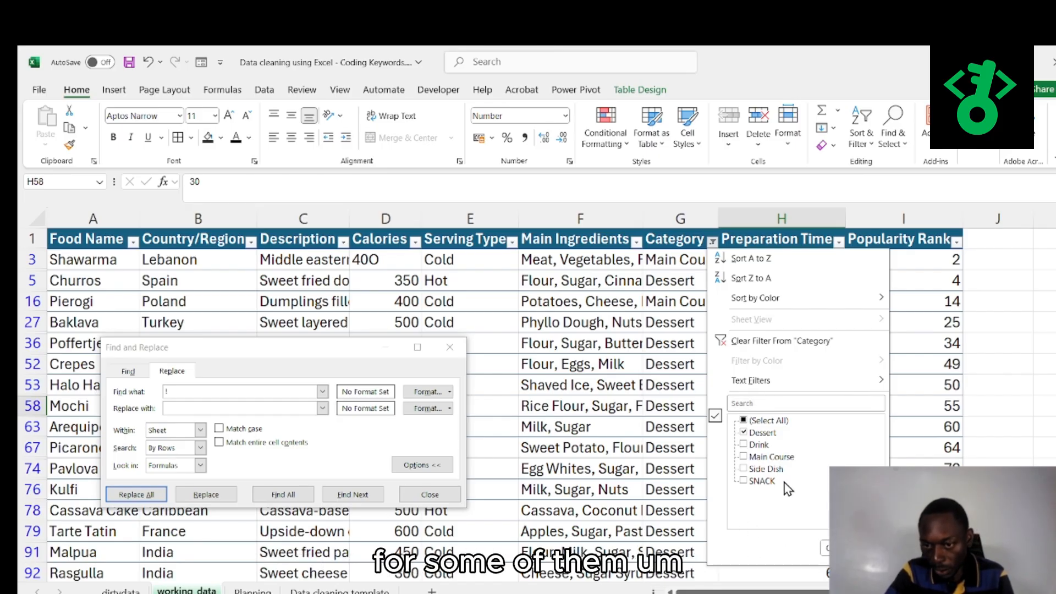
pyautogui.click(744, 433)
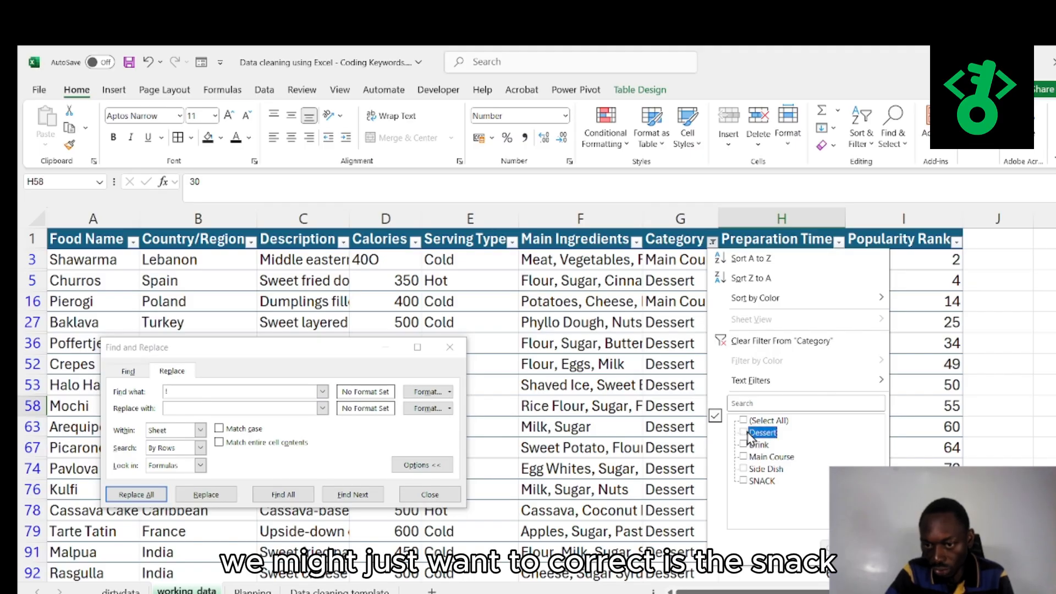
pyautogui.click(744, 481)
pyautogui.click(825, 548)
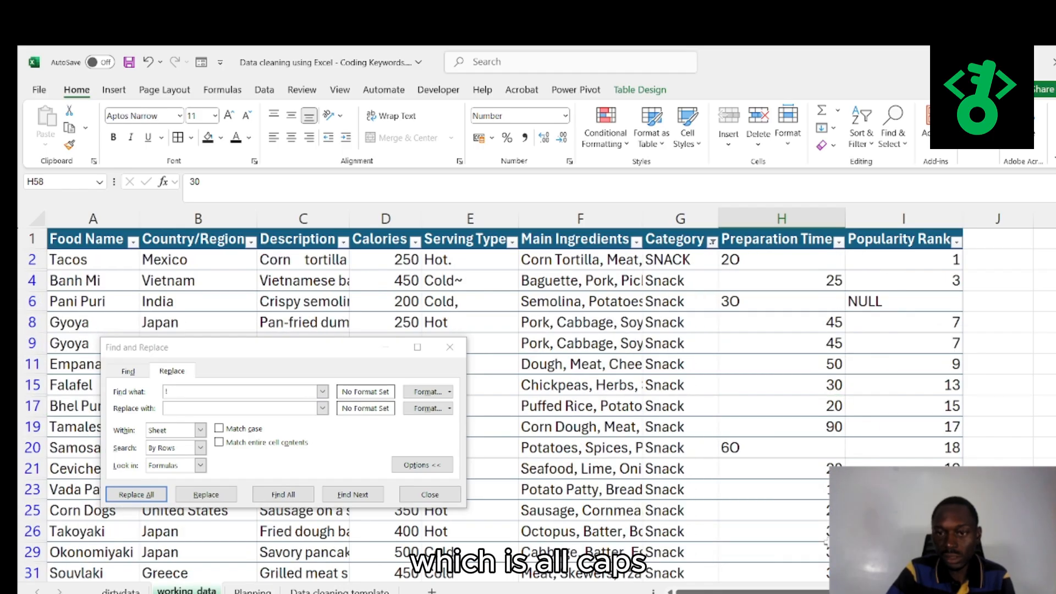
# Look through the filtered rows for the all-caps category entry and change it to "Snack" in G2
pyautogui.scroll(-4, 688, 418)
pyautogui.scroll(-5, 688, 418)
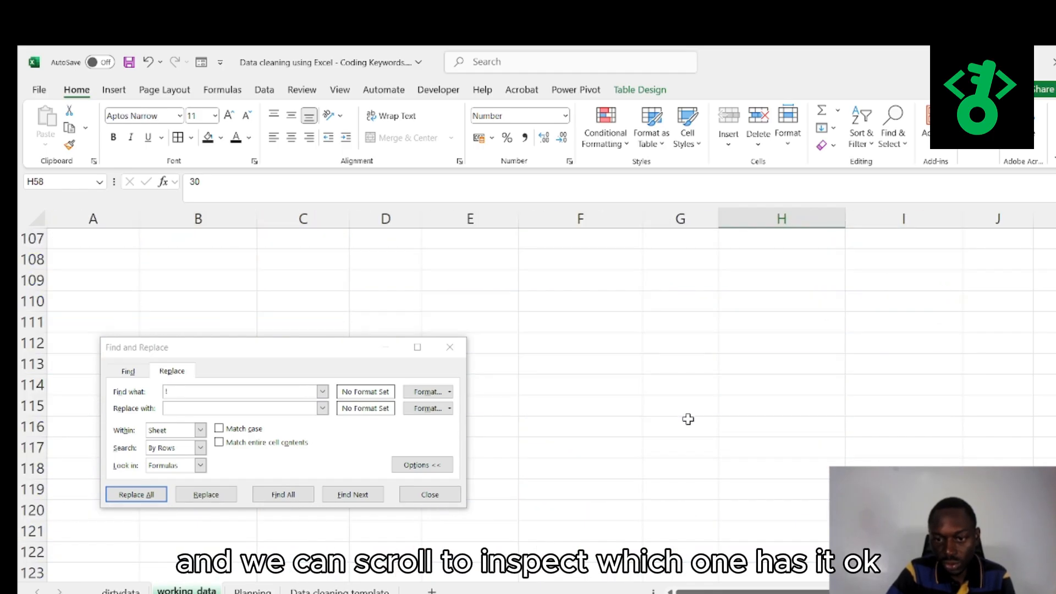
pyautogui.scroll(12, 686, 418)
pyautogui.click(694, 261)
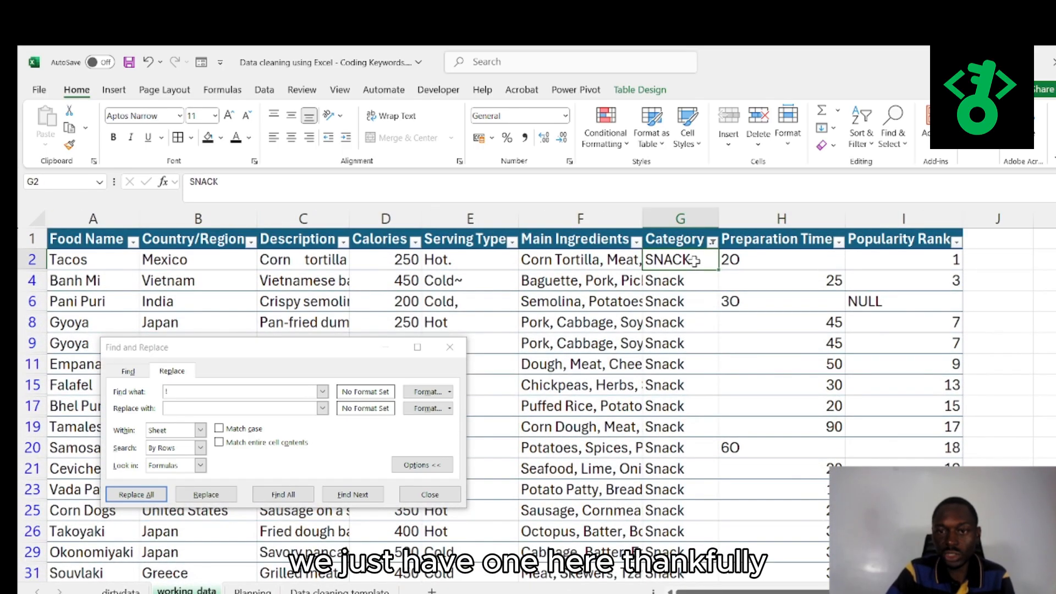
pyautogui.doubleClick(694, 261)
pyautogui.press('BackSpace')
pyautogui.press('BackSpace')
pyautogui.press('BackSpace')
pyautogui.press('BackSpace')
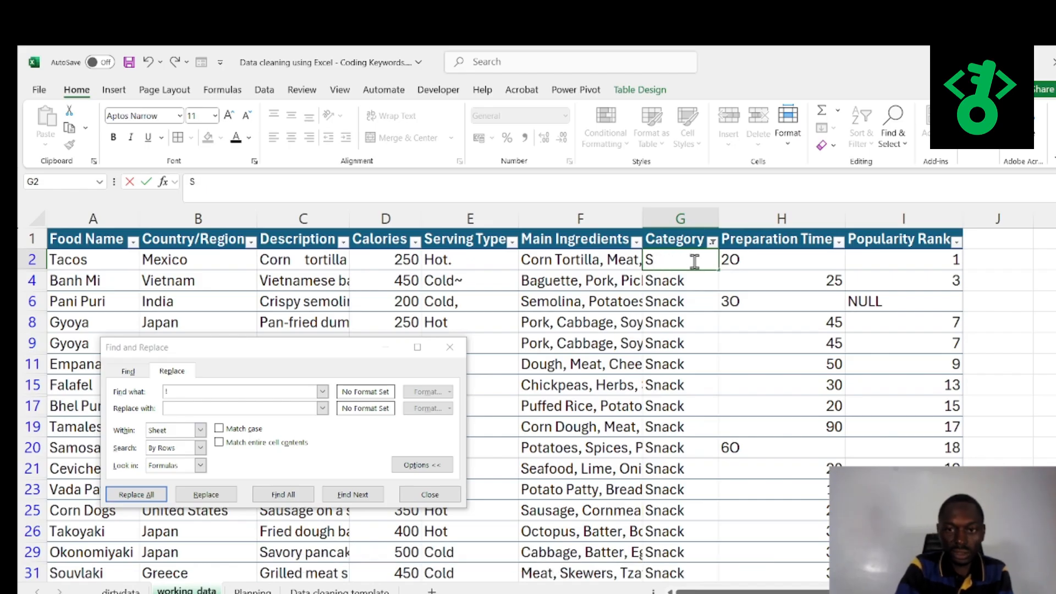
pyautogui.write('nack')
pyautogui.click(626, 389)
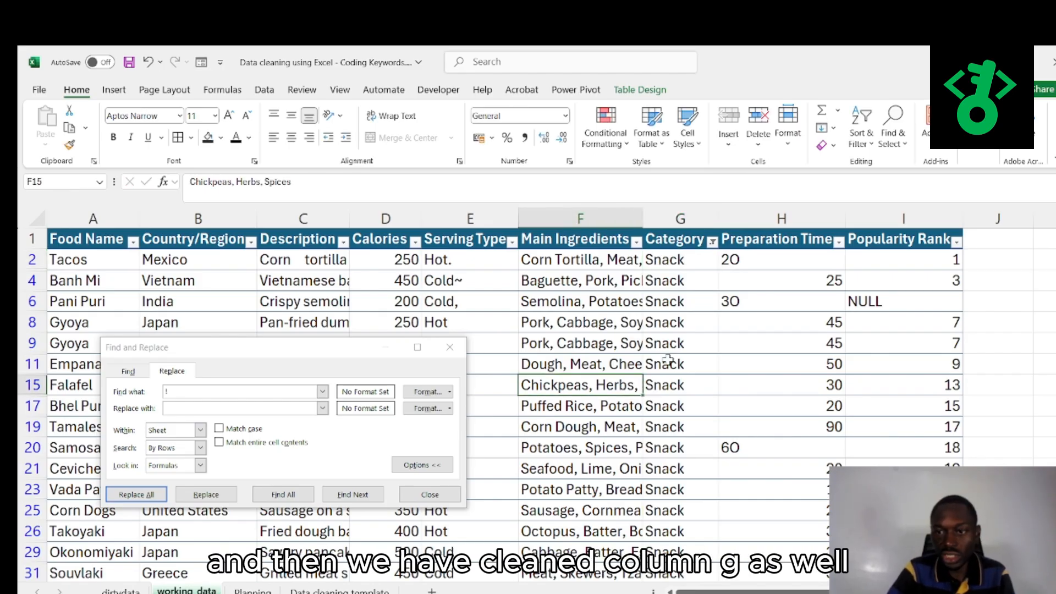
# Move the Find and Replace dialog off the template's step 4 activities for numeric columns, read them, and return to the working_data sheet
pyautogui.click(307, 364)
pyautogui.moveTo(307, 364); pyautogui.dragTo(823, 459)
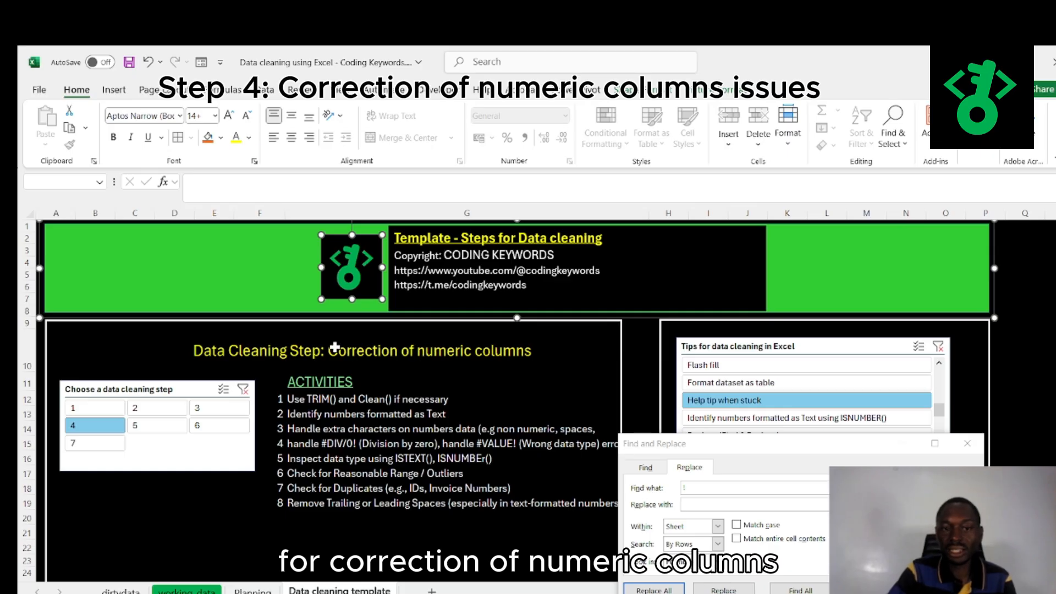
pyautogui.click(163, 591)
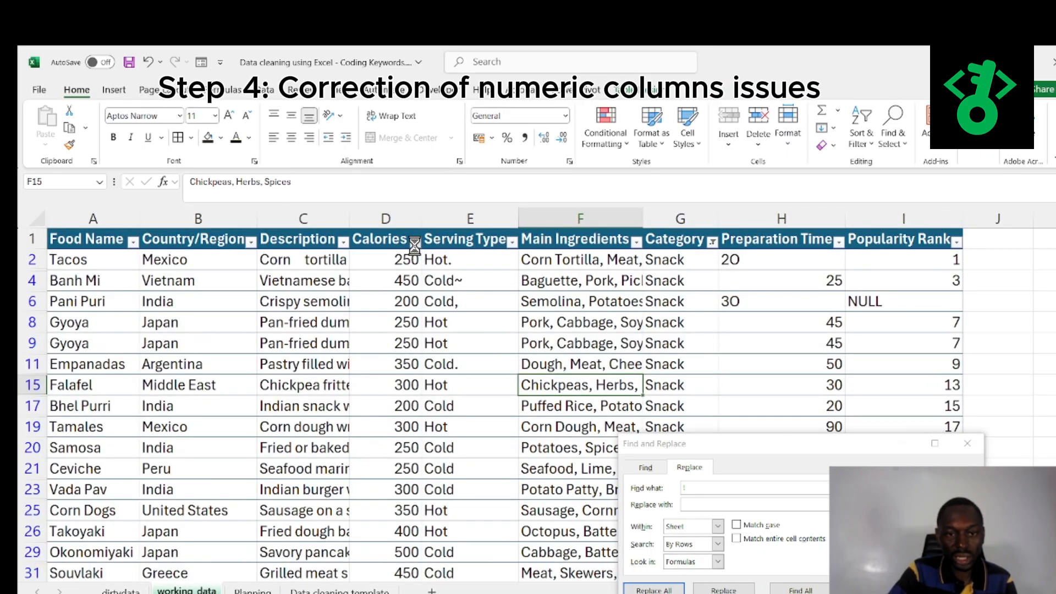
# Check the Calories column's filter values for irregular entries and close the Find and Replace dialog
pyautogui.click(414, 243)
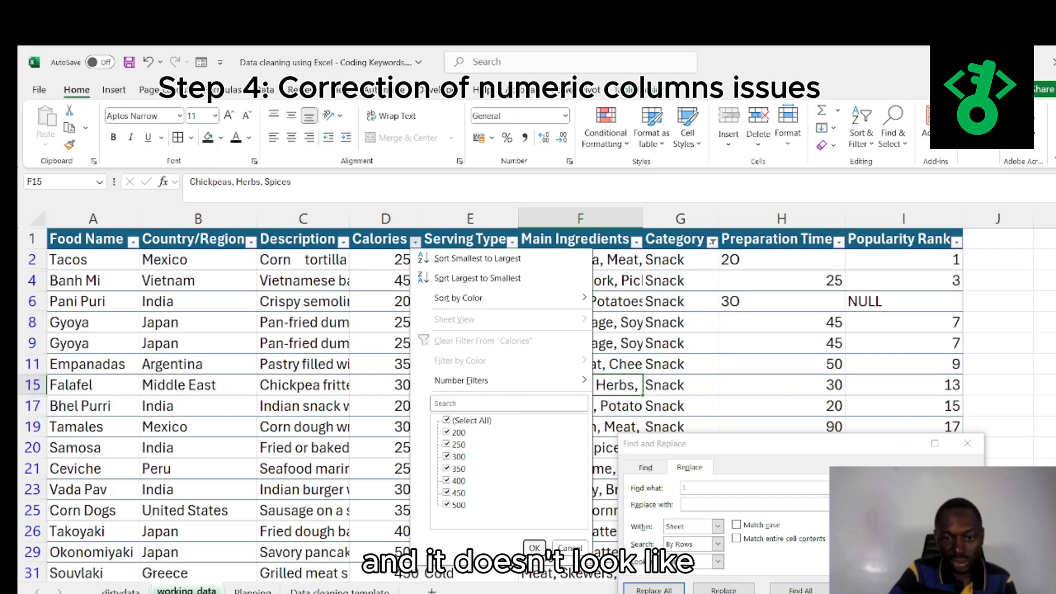
pyautogui.click(534, 548)
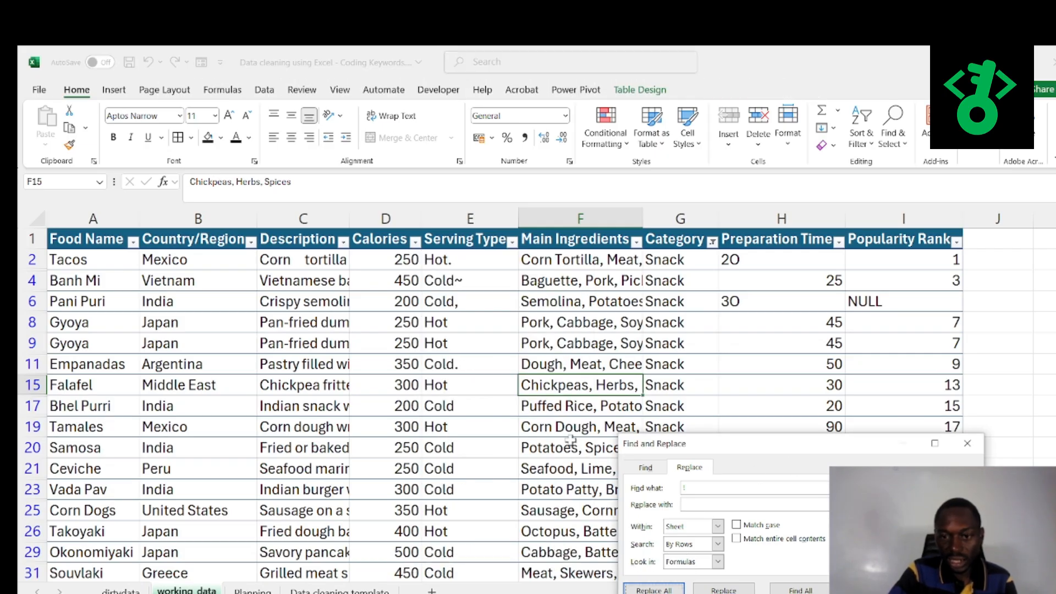
pyautogui.moveTo(717, 444); pyautogui.dragTo(170, 350)
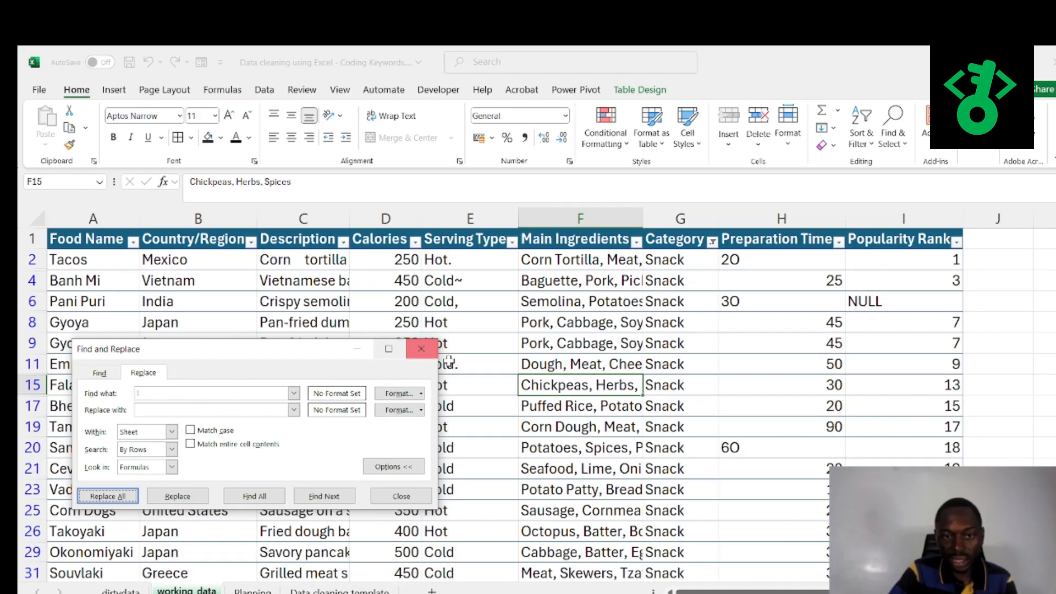
pyautogui.click(422, 349)
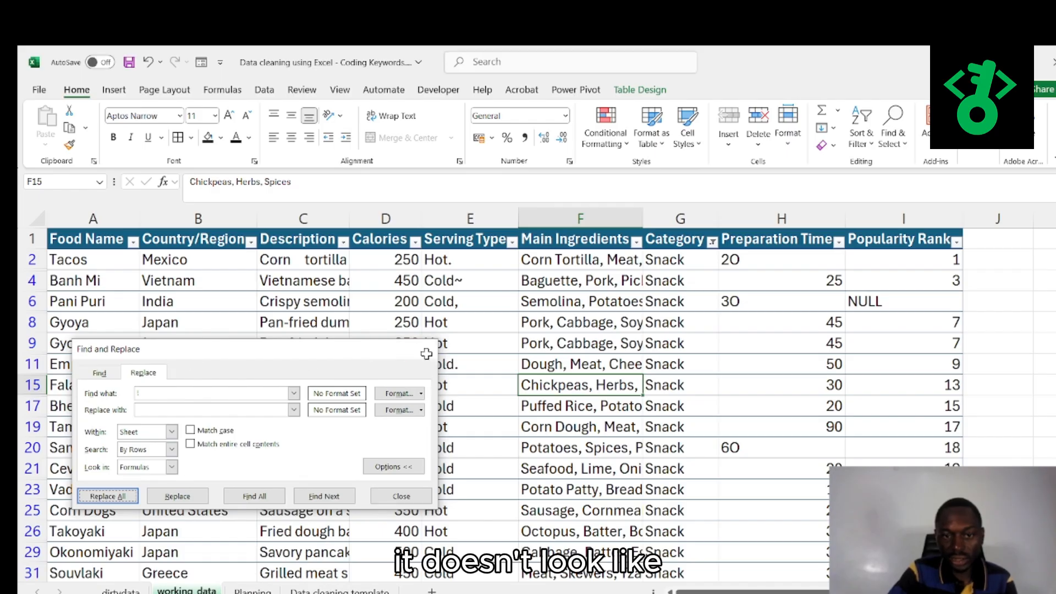
# Check the filter values of the Preparation Time and Popularity Rank columns for irregular entries
pyautogui.click(839, 242)
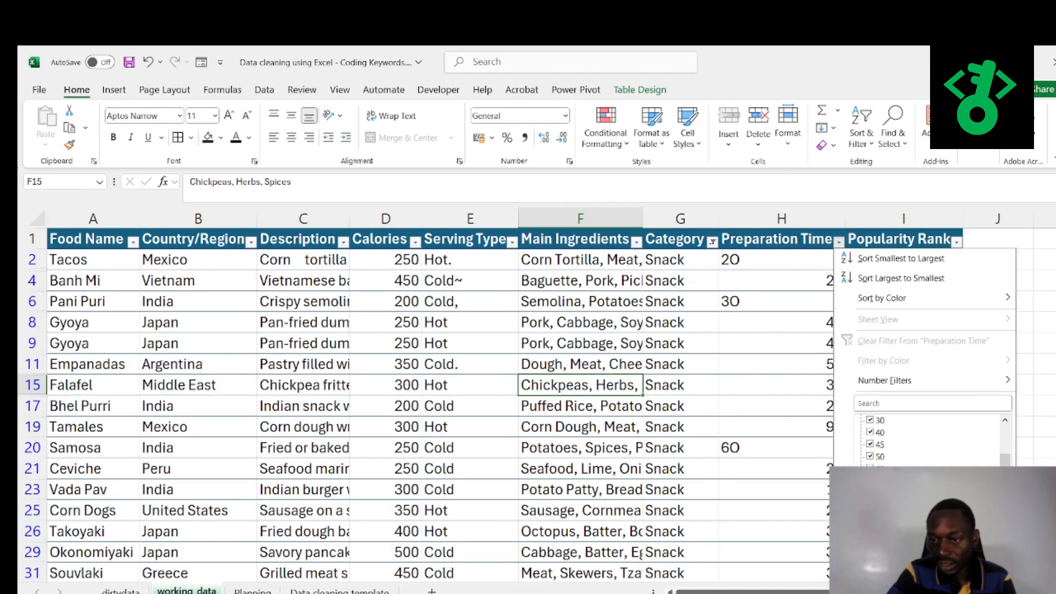
pyautogui.scroll(2, 929, 443)
pyautogui.press('Escape')
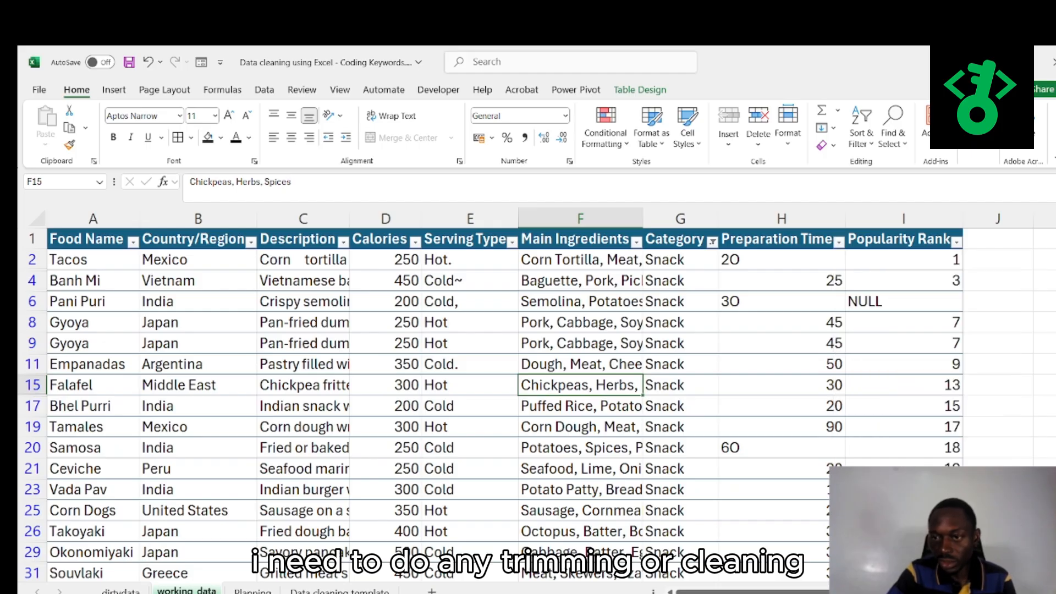
pyautogui.click(956, 242)
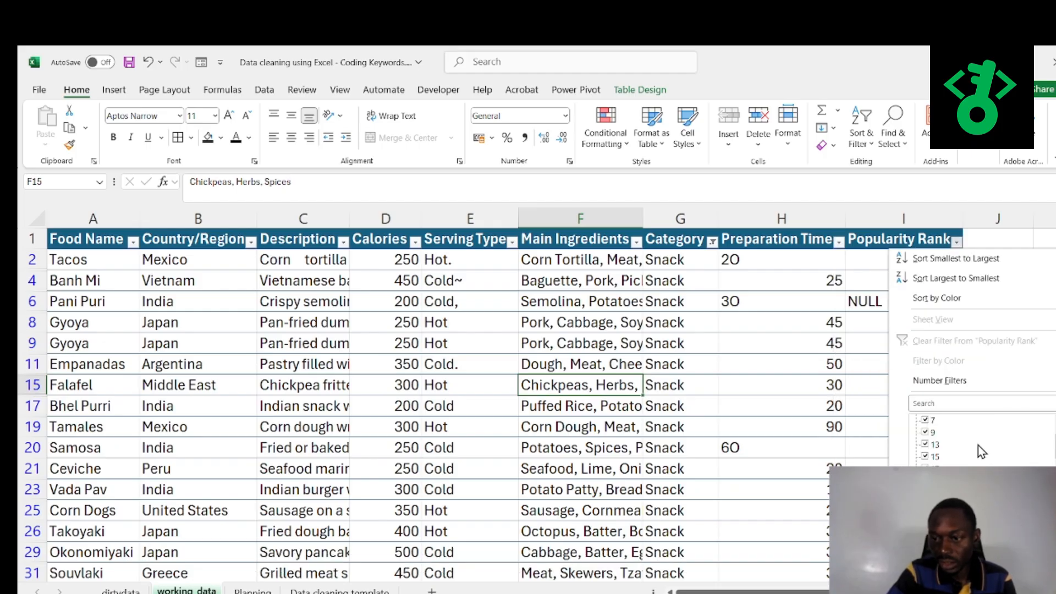
pyautogui.scroll(5, 973, 451)
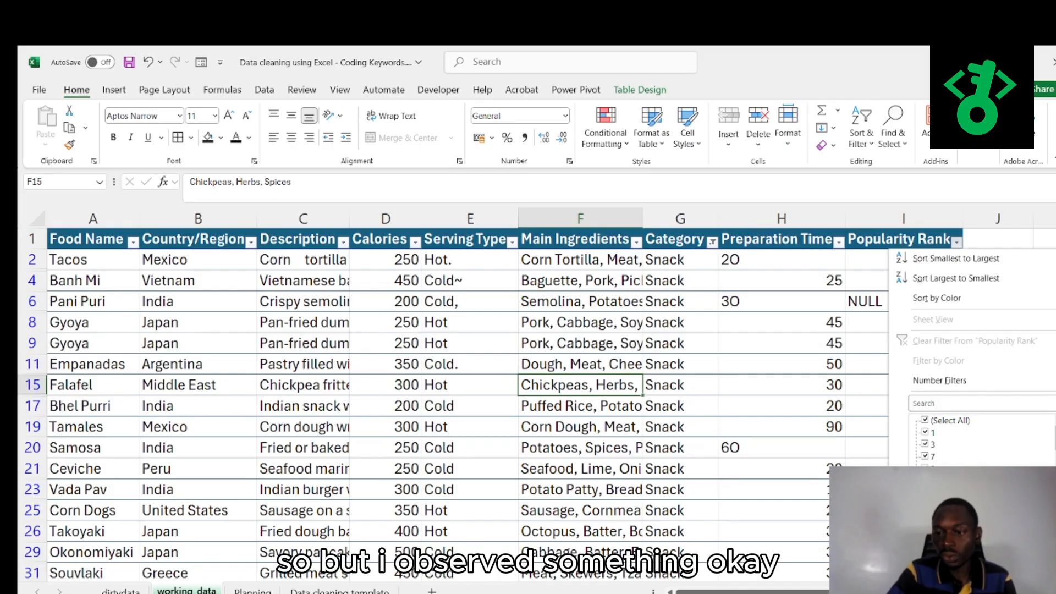
pyautogui.press('Escape')
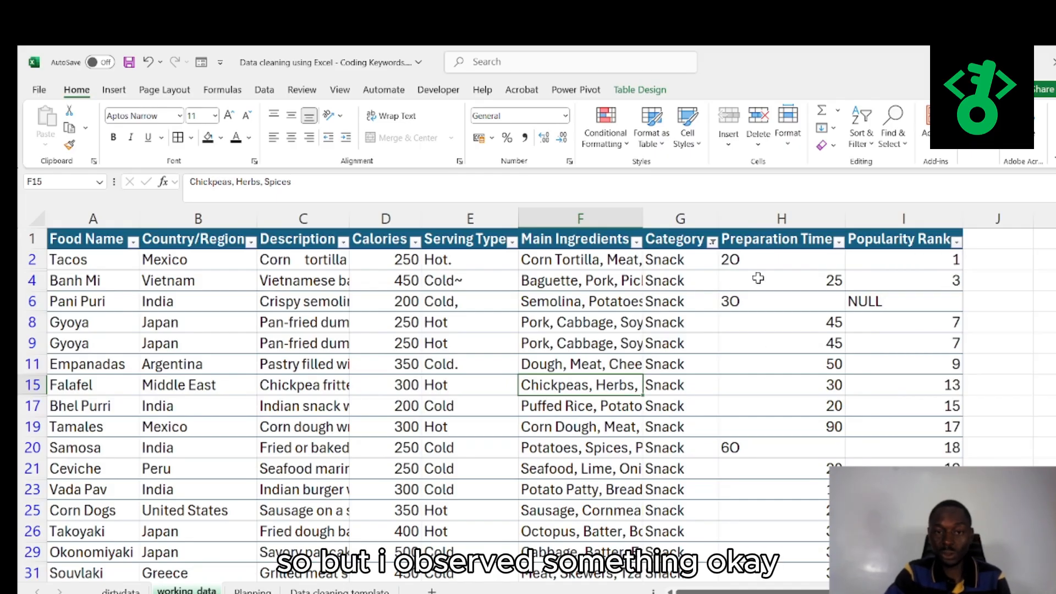
# Remove the stray tilde after "Cold" in E4 and the trailing comma after "Cold" in E6
pyautogui.click(483, 280)
pyautogui.doubleClick(484, 280)
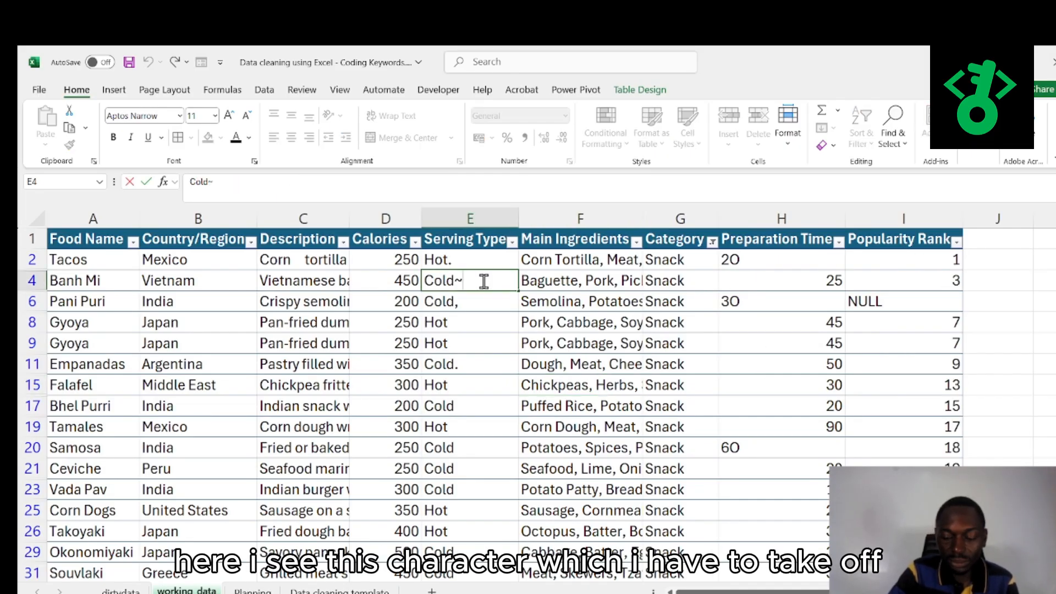
pyautogui.press('BackSpace')
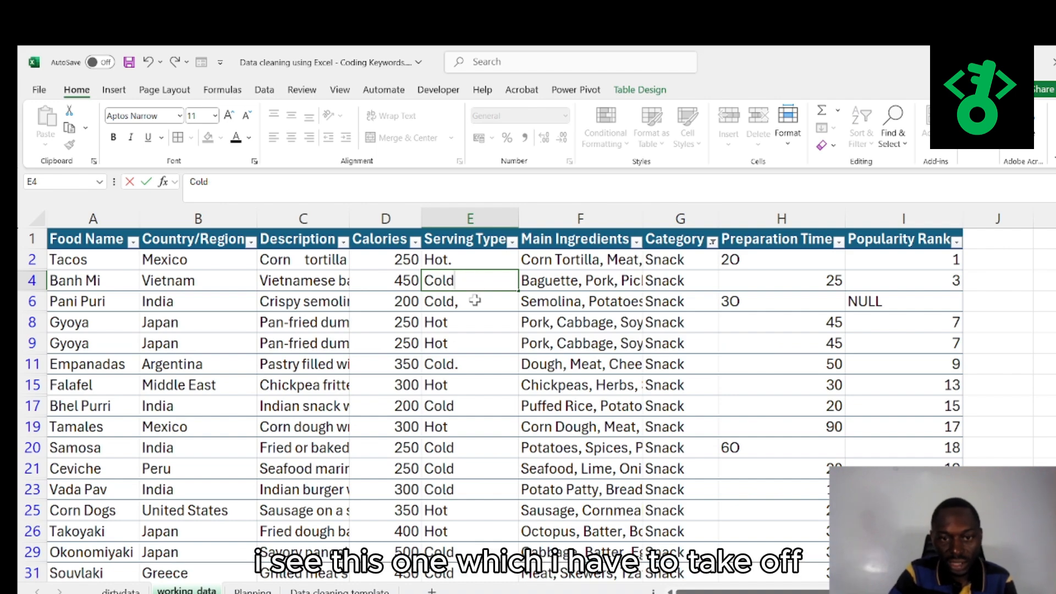
pyautogui.click(475, 301)
pyautogui.doubleClick(475, 300)
pyautogui.press('BackSpace')
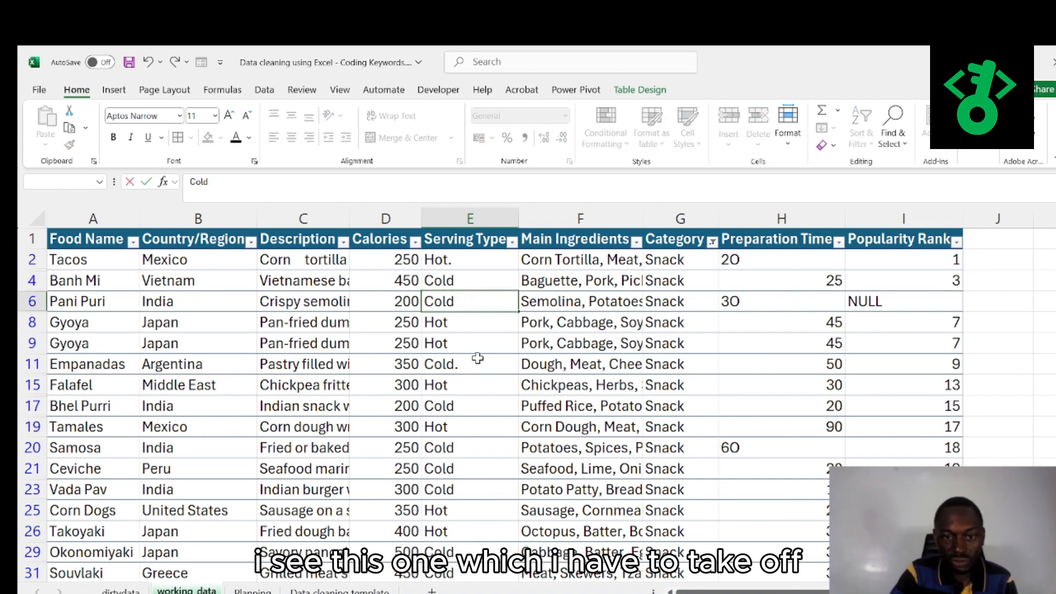
# Remove the trailing period from "Cold" in E11 and "Hot" in E2, and check the Serving Type filter values
pyautogui.click(480, 361)
pyautogui.doubleClick(479, 361)
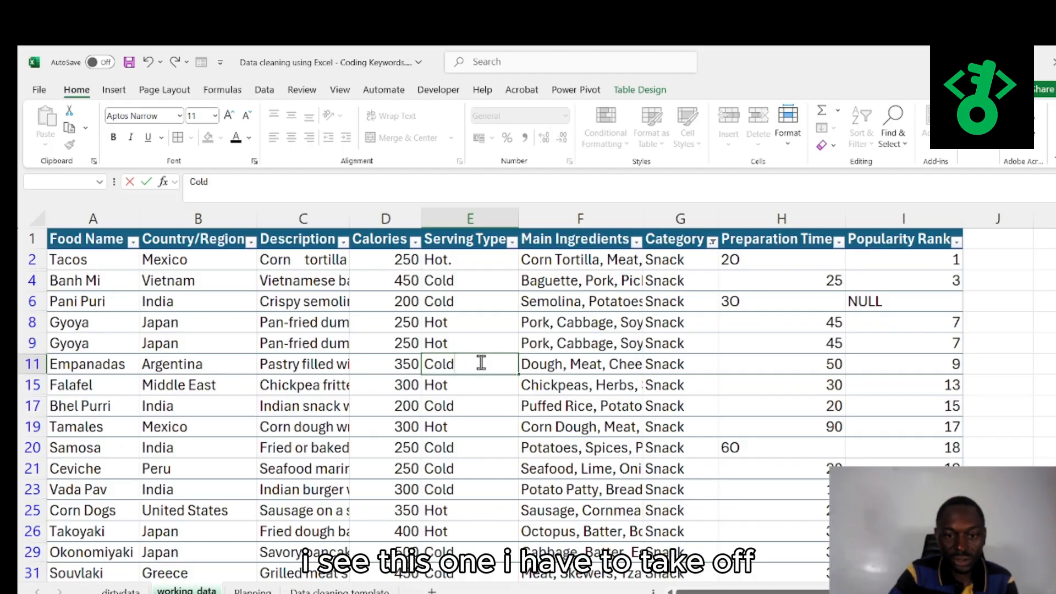
pyautogui.press('BackSpace')
pyautogui.click(469, 259)
pyautogui.doubleClick(464, 260)
pyautogui.press('BackSpace')
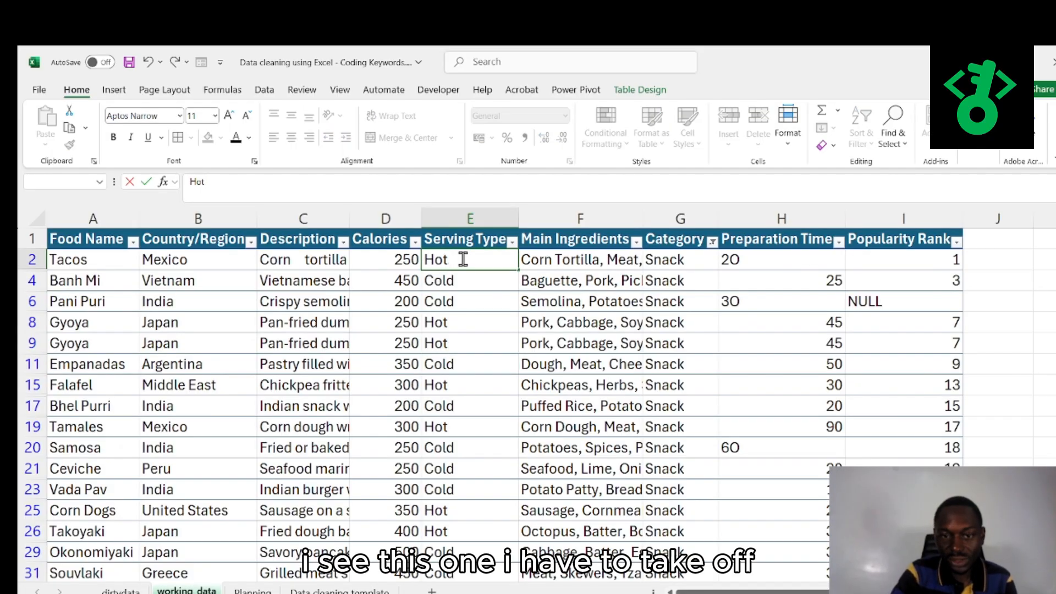
pyautogui.click(512, 242)
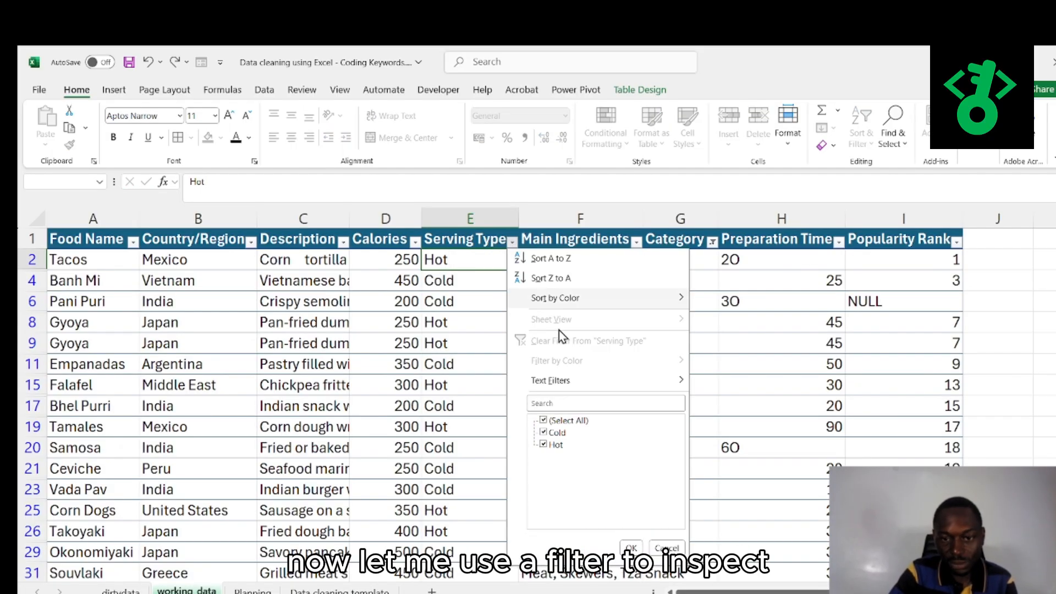
pyautogui.click(633, 548)
# Examine the alignment of the Preparation Time entries, comparing H2 with H4, to spot numbers stored as text
pyautogui.click(754, 408)
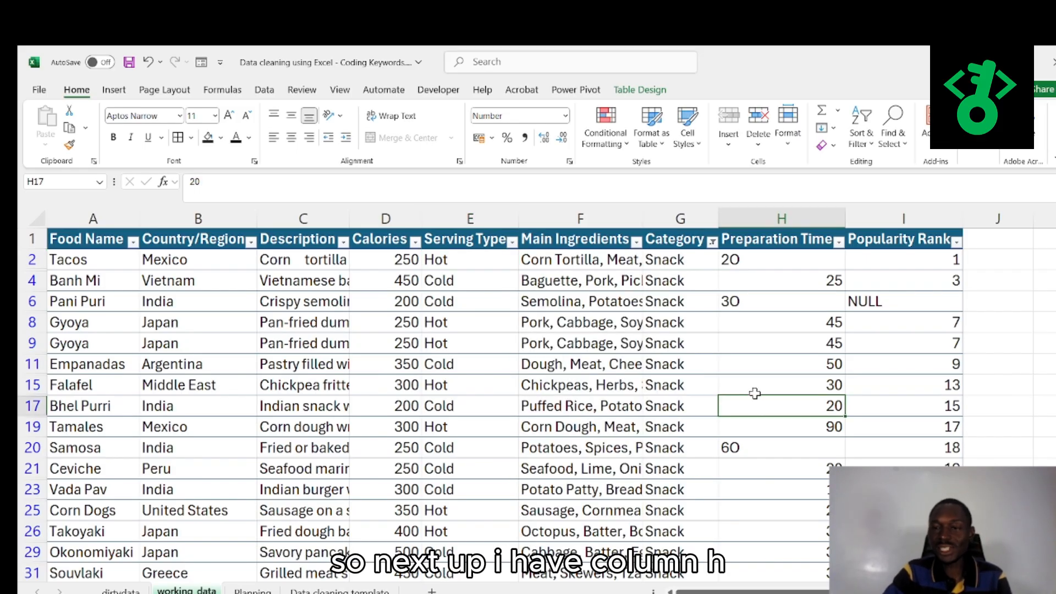
pyautogui.click(802, 208)
pyautogui.click(754, 342)
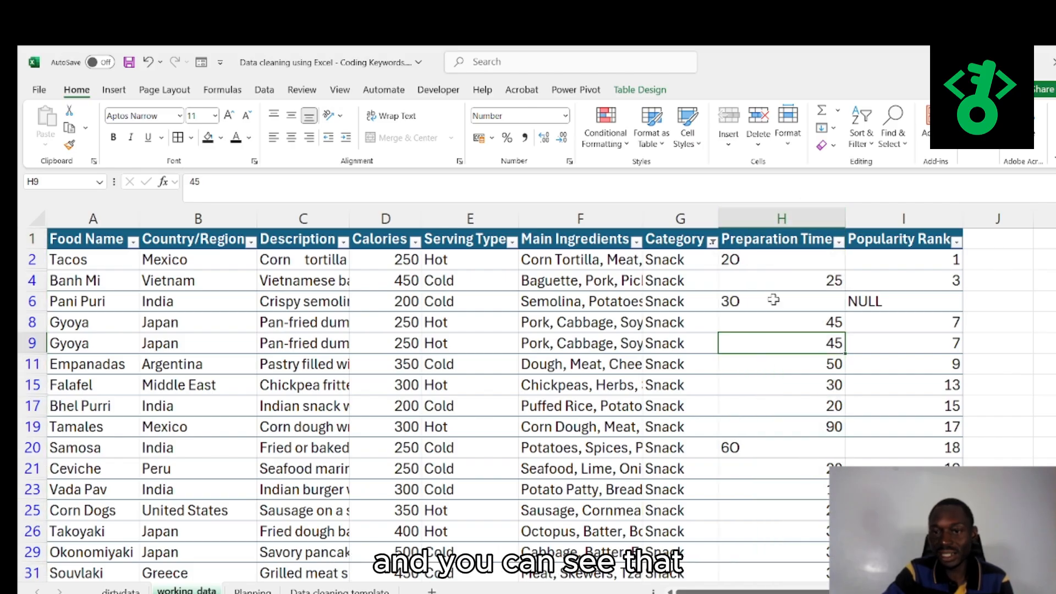
pyautogui.click(768, 265)
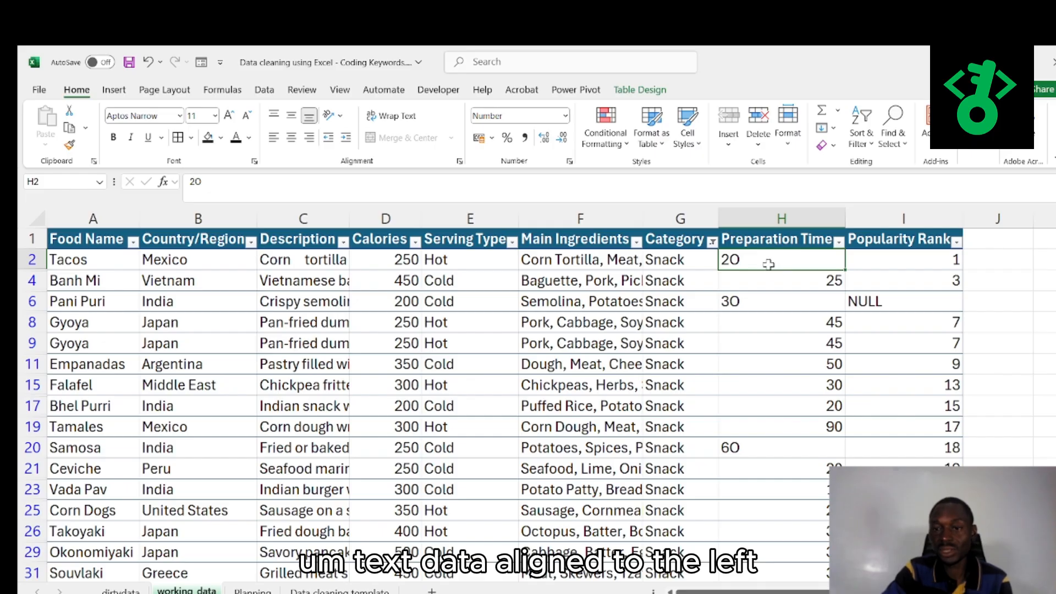
pyautogui.click(795, 282)
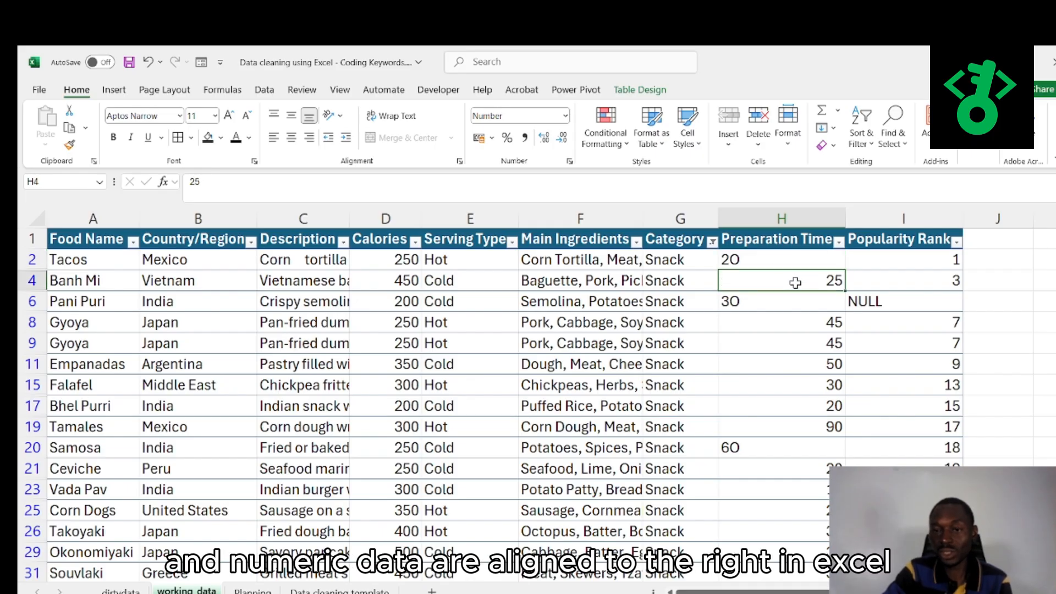
pyautogui.click(770, 262)
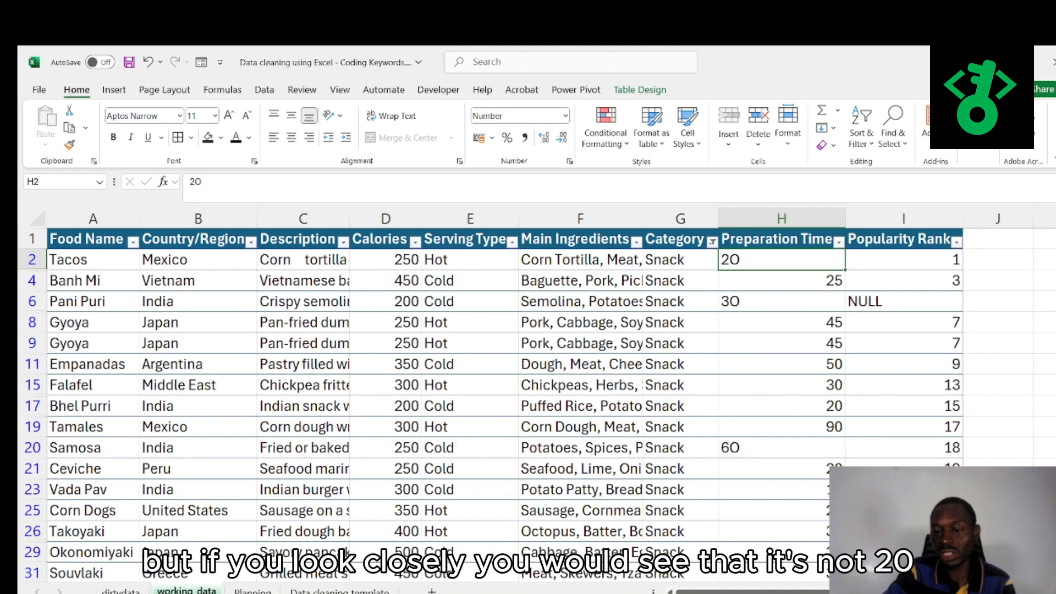
pyautogui.scroll(1, 861, 346)
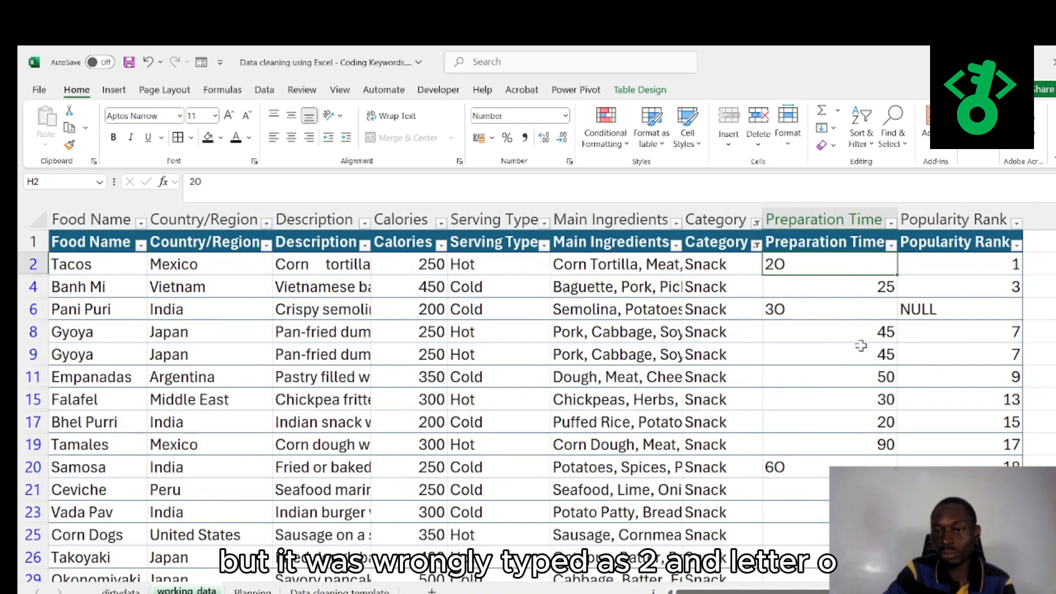
pyautogui.press('Down')
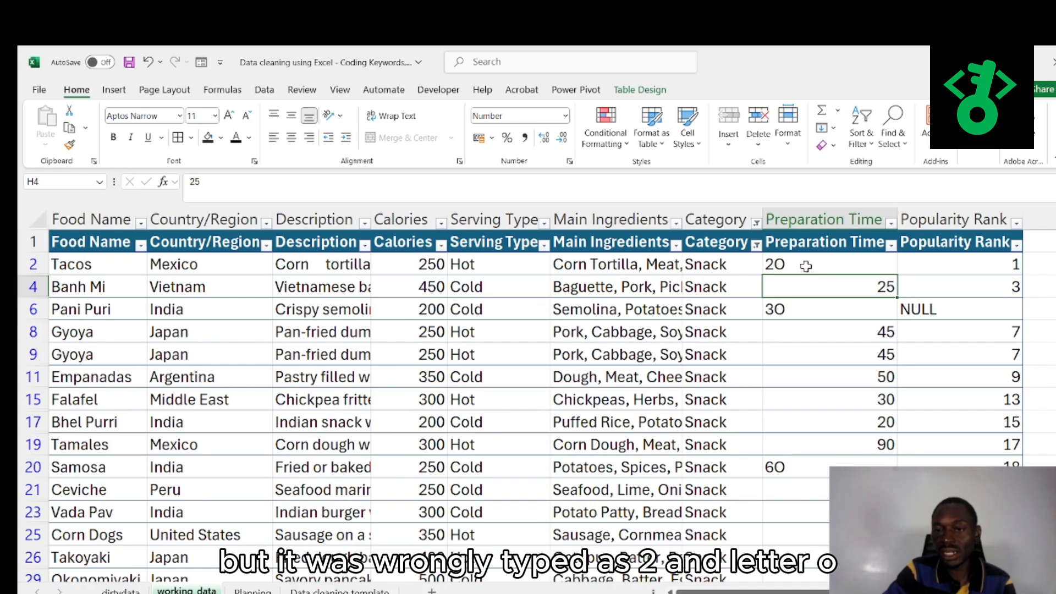
pyautogui.click(805, 267)
pyautogui.click(808, 377)
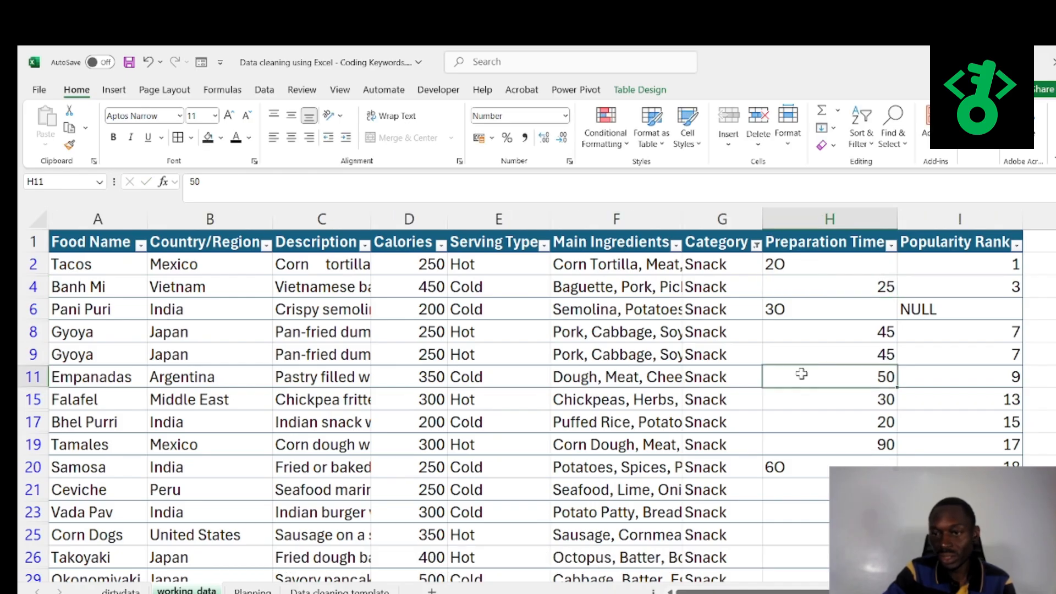
# Replace the letter O with a zero in the Preparation Time cells H2 and H6, making them 20 and 30
pyautogui.doubleClick(819, 263)
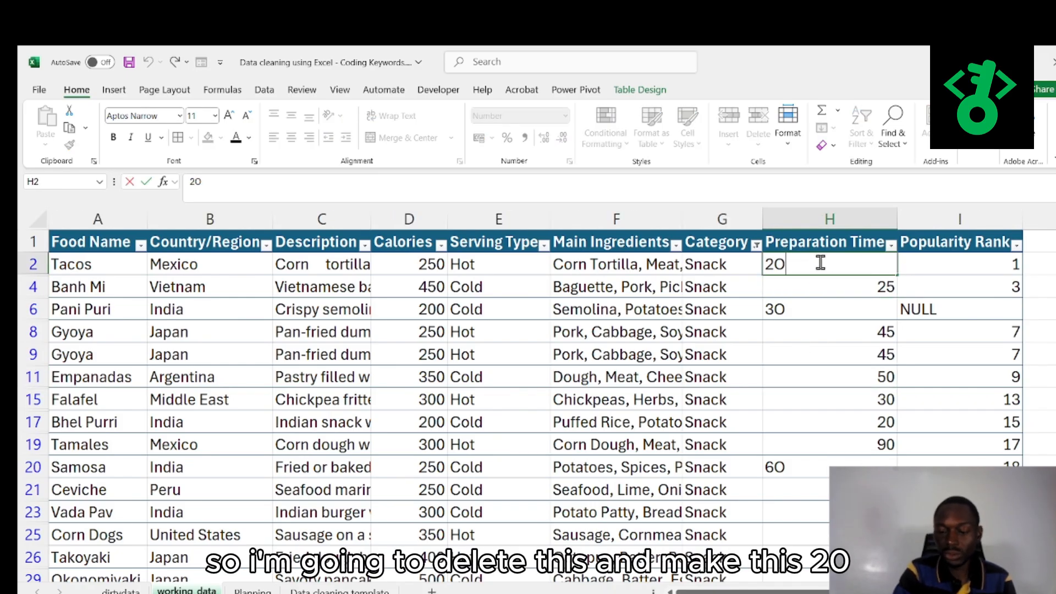
pyautogui.press('BackSpace')
pyautogui.press('Return')
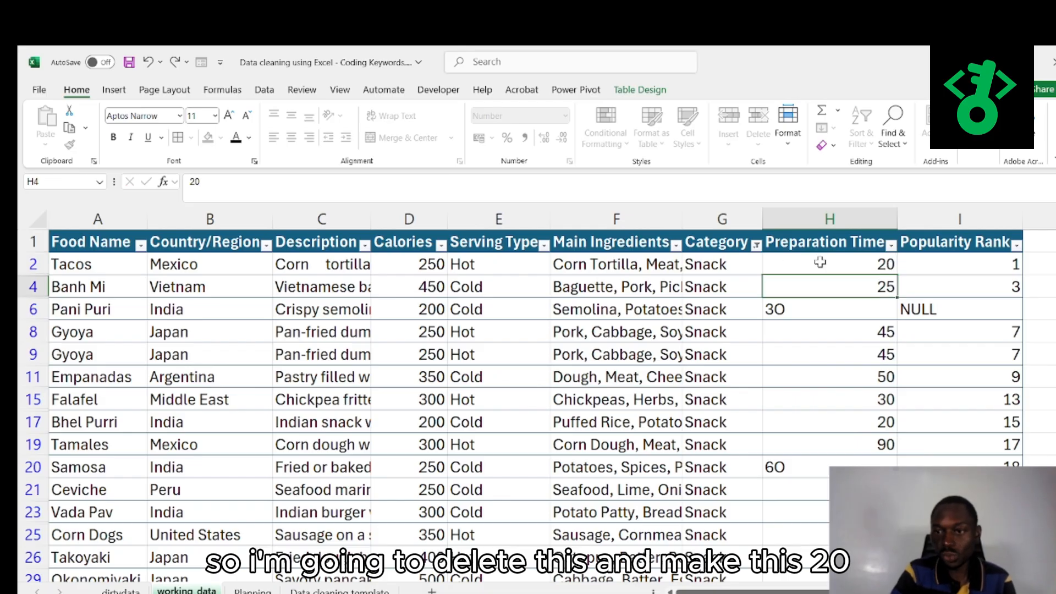
pyautogui.click(813, 313)
pyautogui.doubleClick(812, 313)
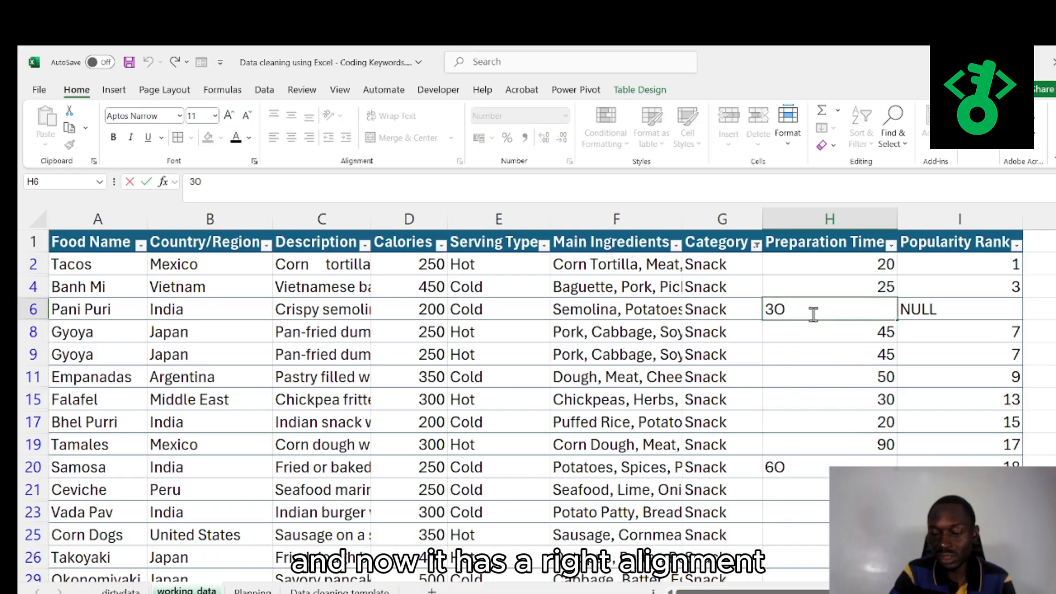
pyautogui.press('BackSpace')
pyautogui.write('0')
pyautogui.click(815, 383)
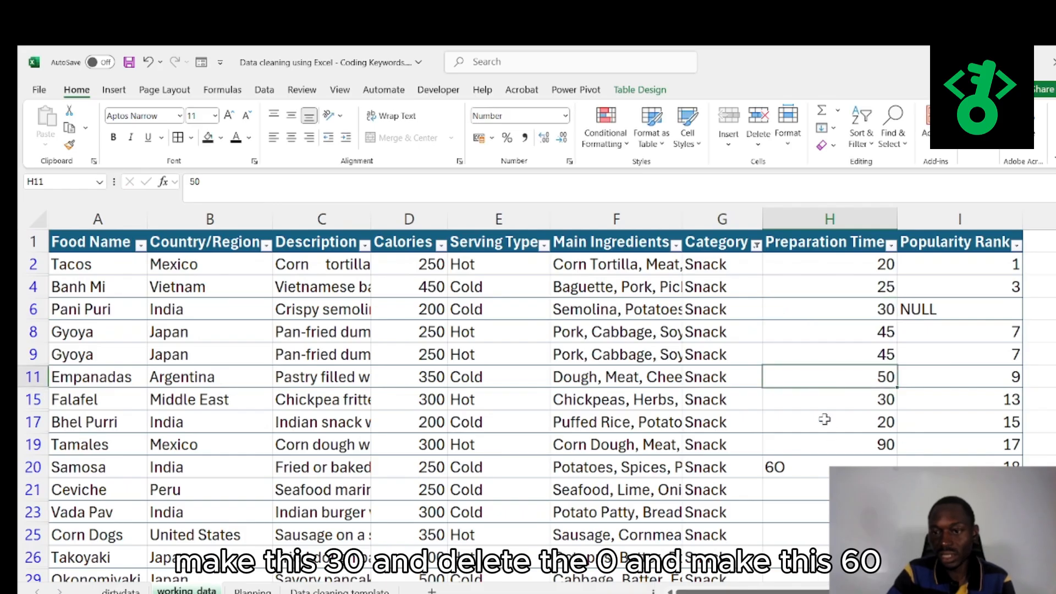
# Replace the letter O with a zero in Samosa's preparation time in H20, making it 60
pyautogui.click(797, 473)
pyautogui.doubleClick(772, 466)
pyautogui.press('BackSpace')
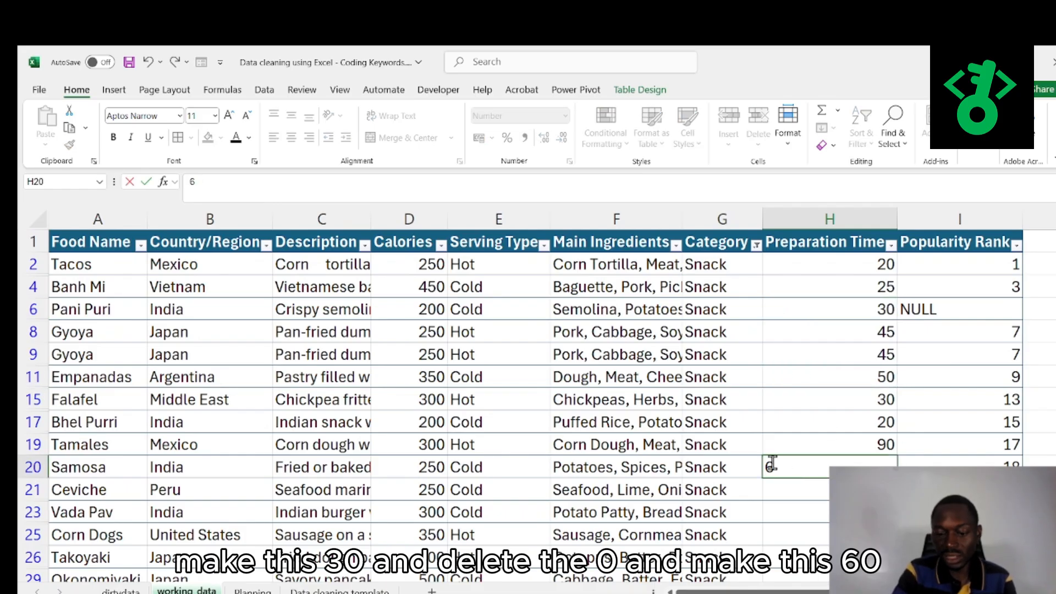
pyautogui.write('0')
pyautogui.press('Return')
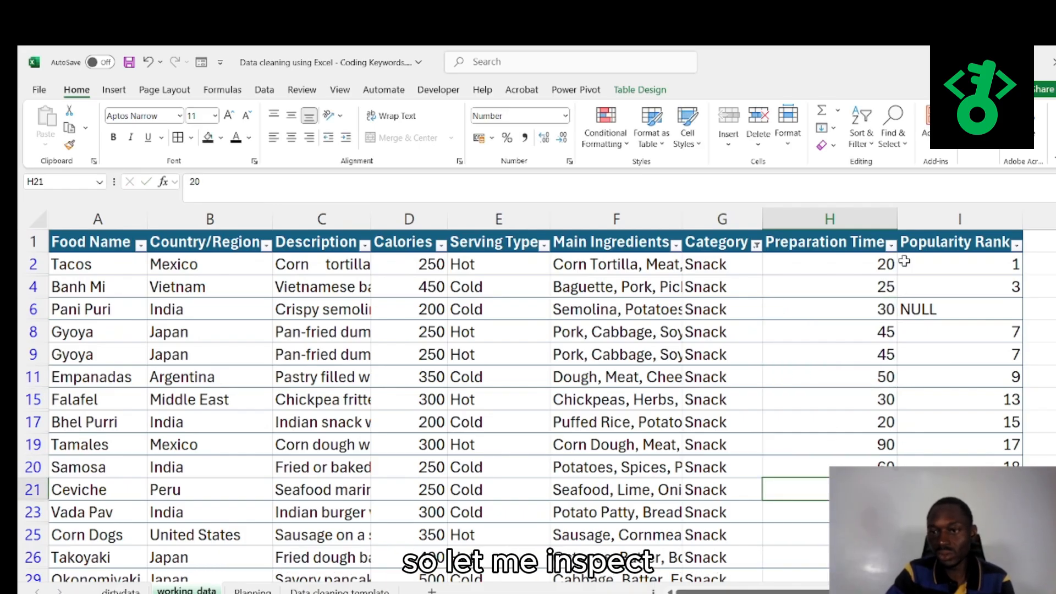
# Check the Preparation Time filter values for remaining non-numeric entries
pyautogui.click(888, 245)
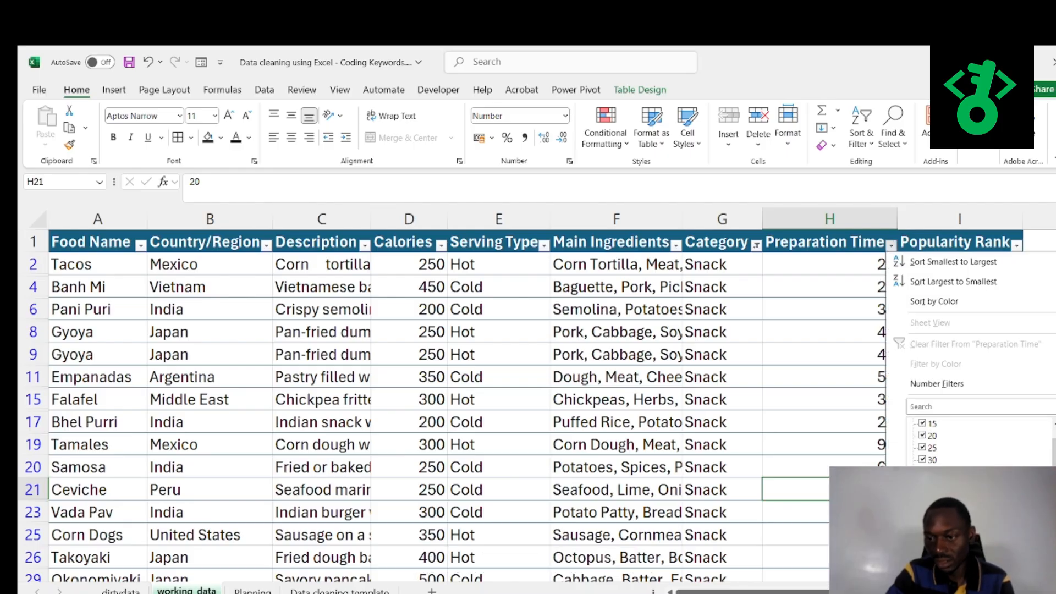
pyautogui.press('Escape')
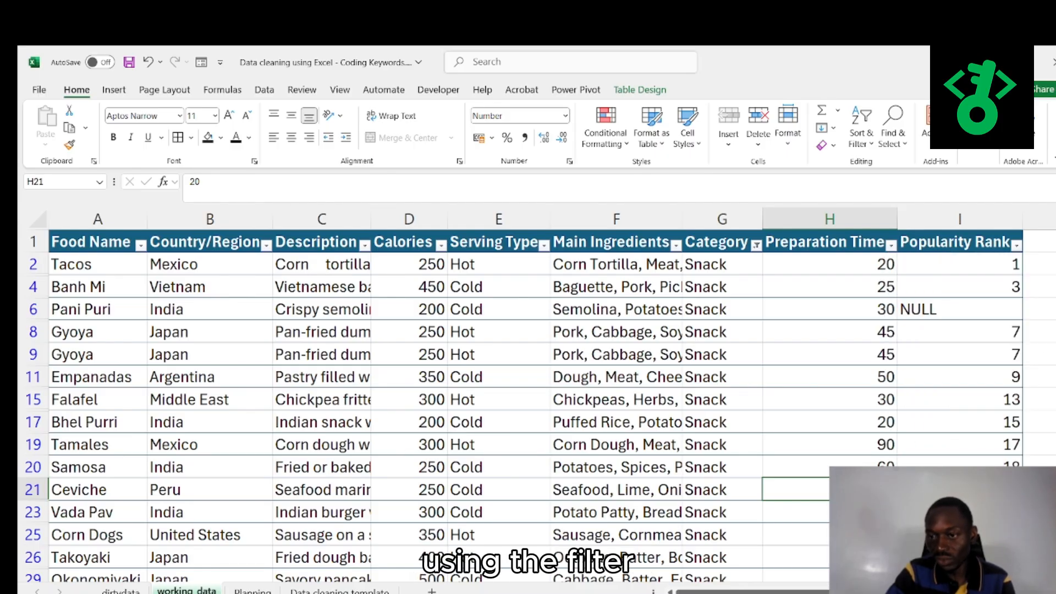
pyautogui.moveTo(1050, 281)
pyautogui.mouseDown()
pyautogui.moveTo(1050, 300)
pyautogui.moveTo(1050, 275)
pyautogui.mouseUp()
# Scan the Popularity Rank column for irregular entries and select the NULL cell in the Pani Puri row
pyautogui.click(969, 331)
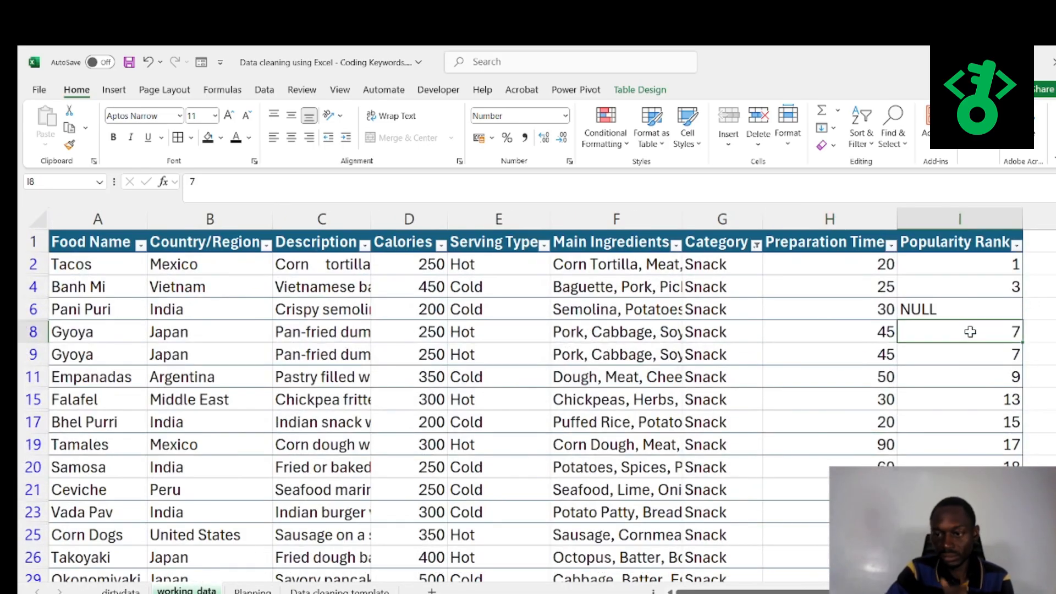
pyautogui.scroll(-2, 1005, 438)
pyautogui.scroll(-8, 1005, 438)
pyautogui.scroll(4, 1006, 438)
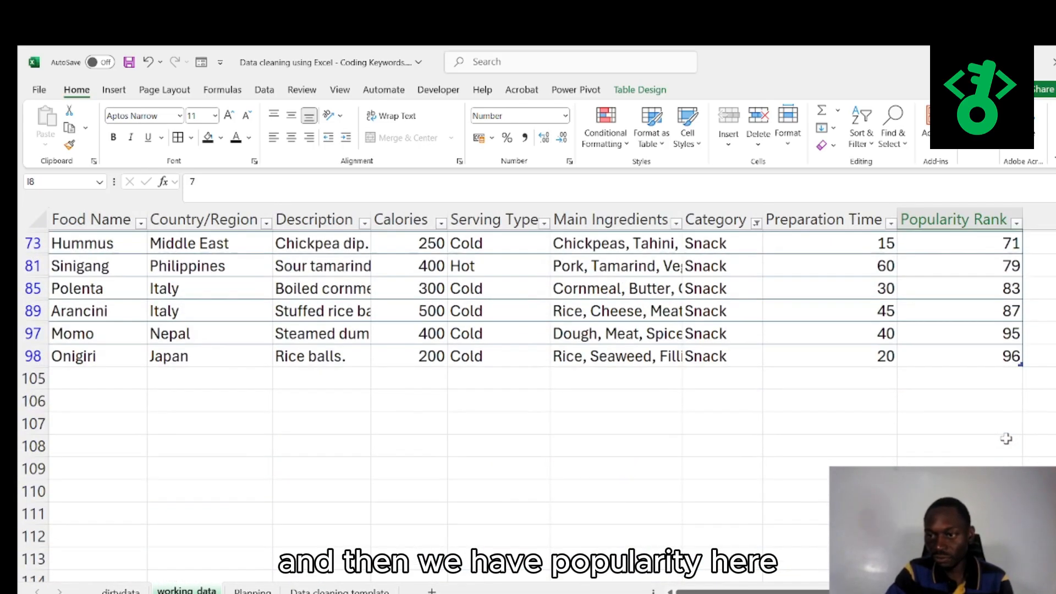
pyautogui.scroll(5, 1005, 439)
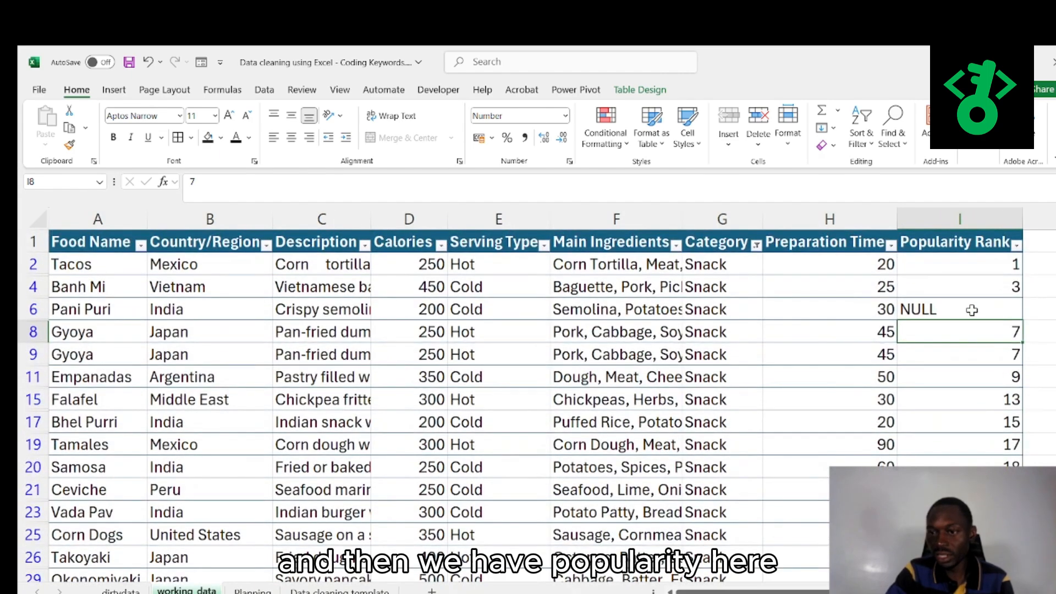
pyautogui.click(959, 310)
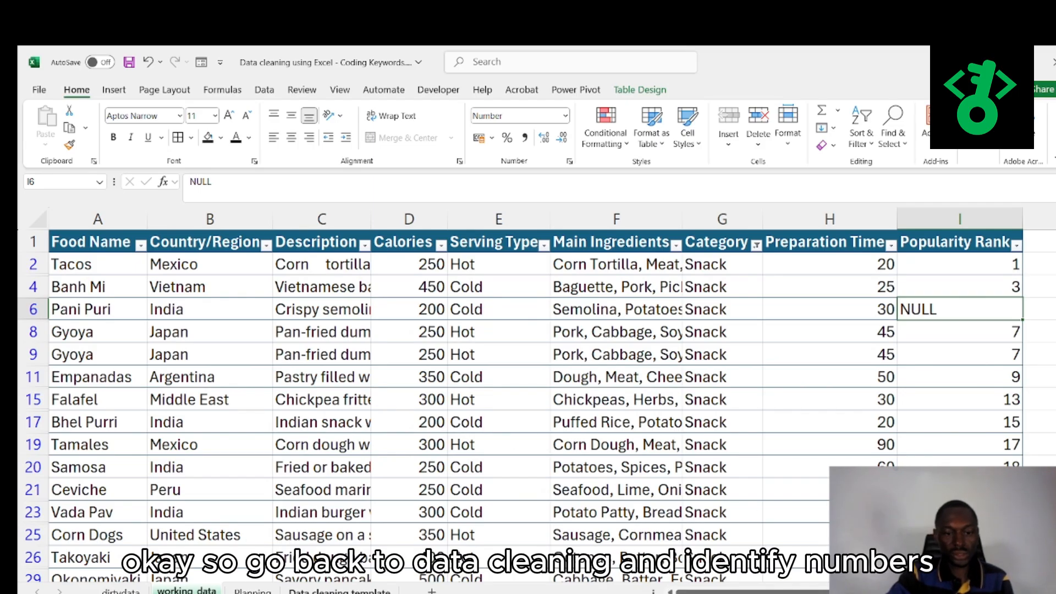
# Read the Data cleaning template's step 4 activities for numeric columns, including data types, outliers, duplicates, and trailing or leading spaces
pyautogui.hotkey('ctrl', 'pagedown')
pyautogui.hotkey('ctrl', 'pagedown')
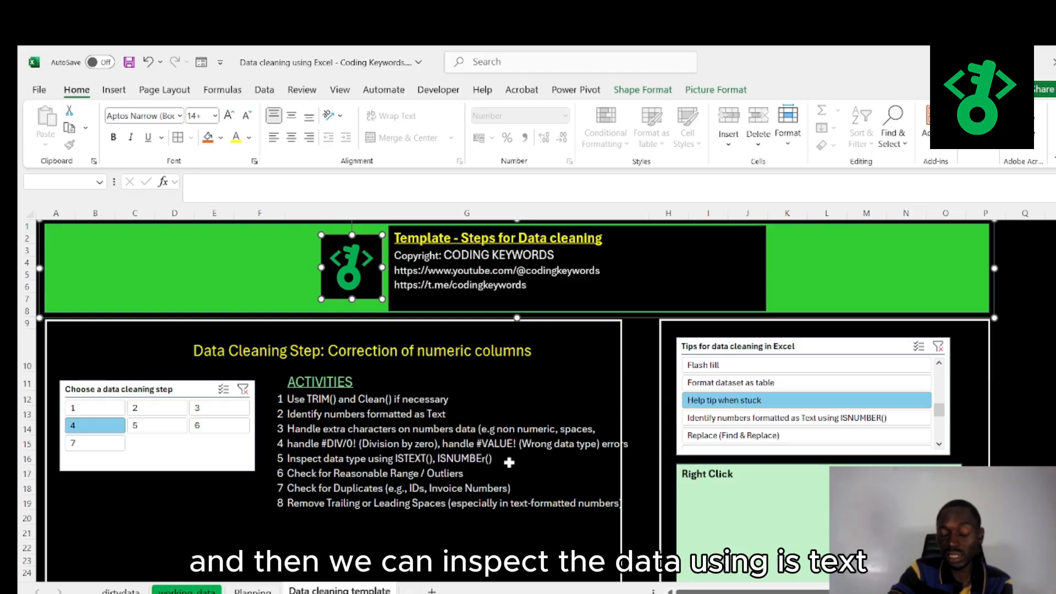
pyautogui.click(439, 472)
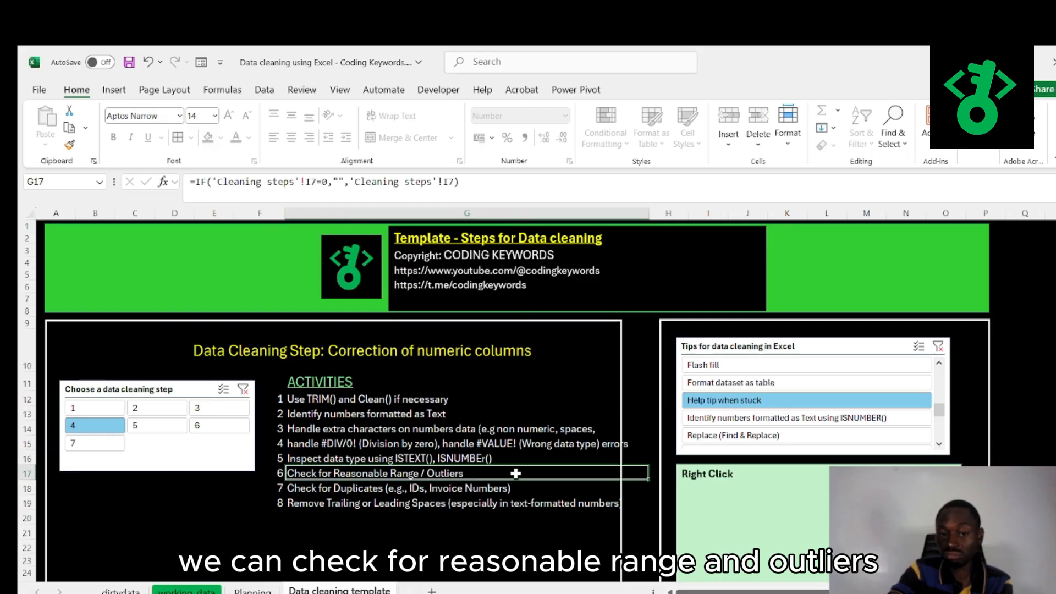
pyautogui.click(467, 488)
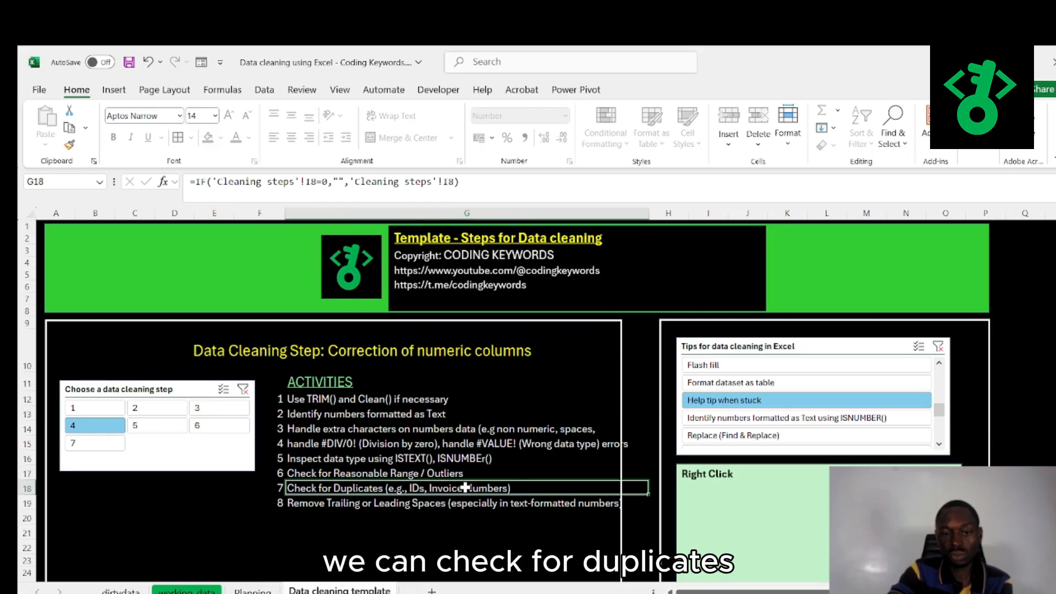
pyautogui.click(454, 517)
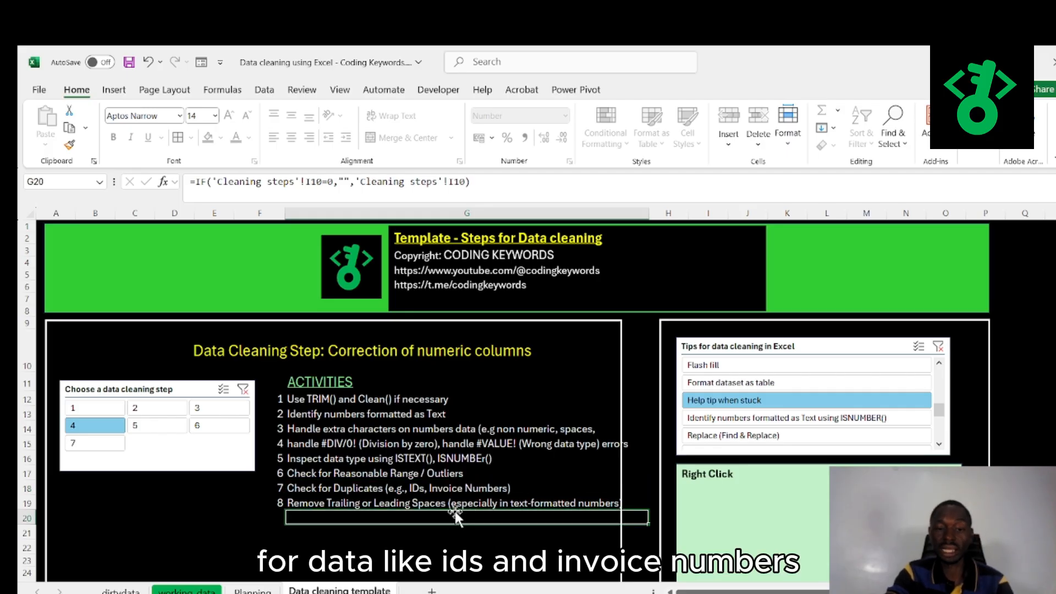
pyautogui.click(447, 503)
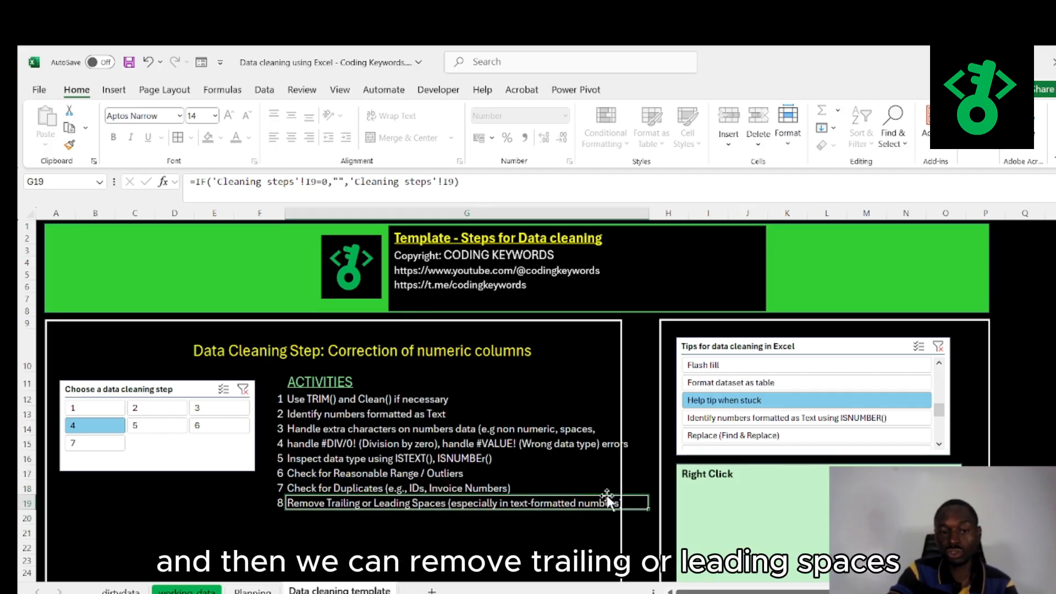
pyautogui.click(477, 531)
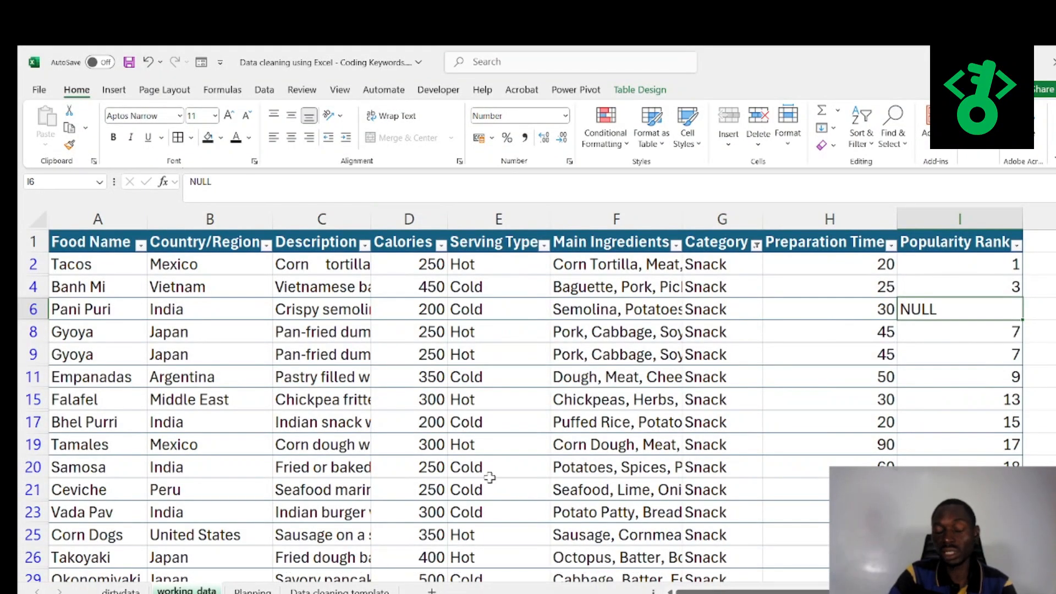
# Select H11 in working_data, then review the template's step 5 activities for date columns and show step 6
pyautogui.click(822, 379)
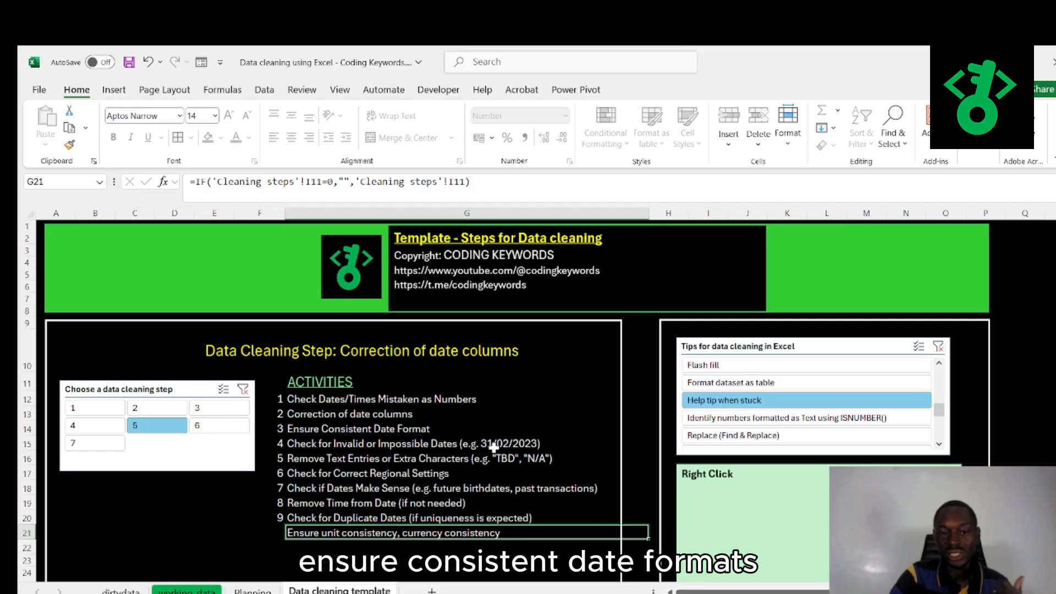
pyautogui.scroll(-1, 432, 428)
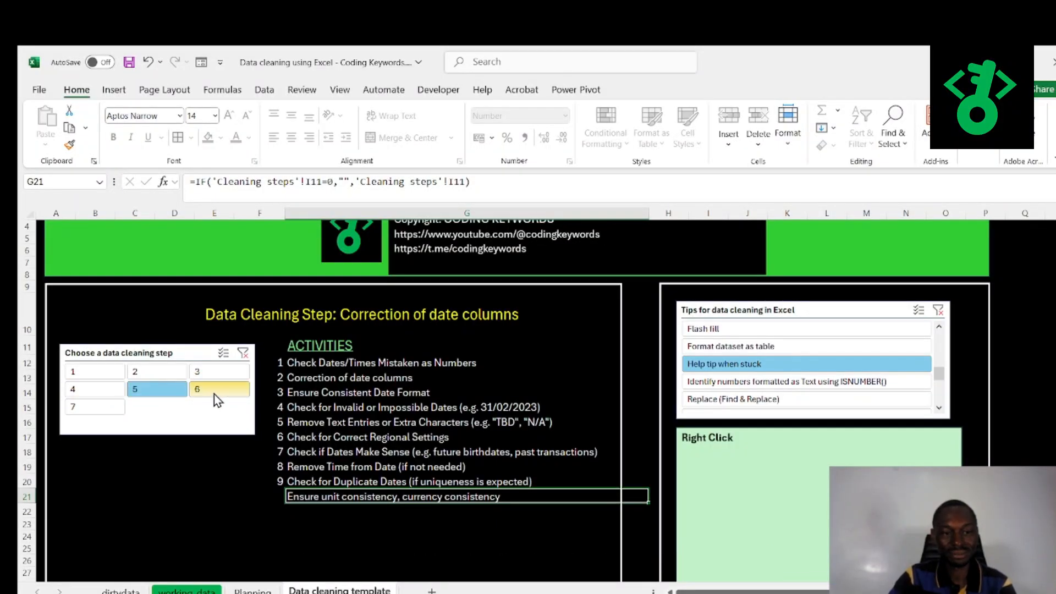
pyautogui.click(217, 395)
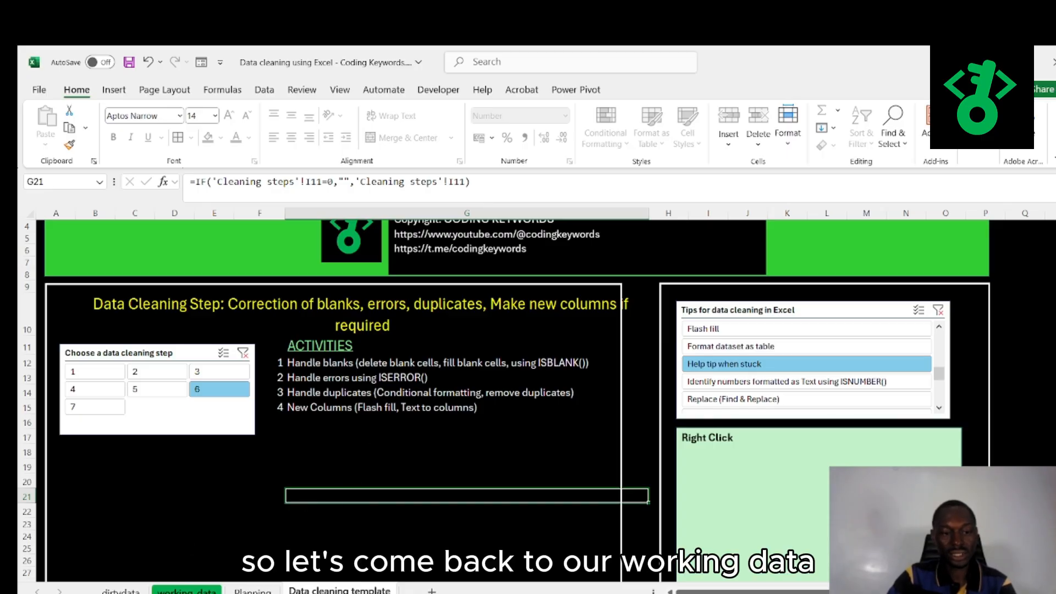
# On the working_data sheet, select the whole food table including headers and highlight its blank cells with Go To Special
pyautogui.click(186, 590)
pyautogui.scroll(-15, 378, 474)
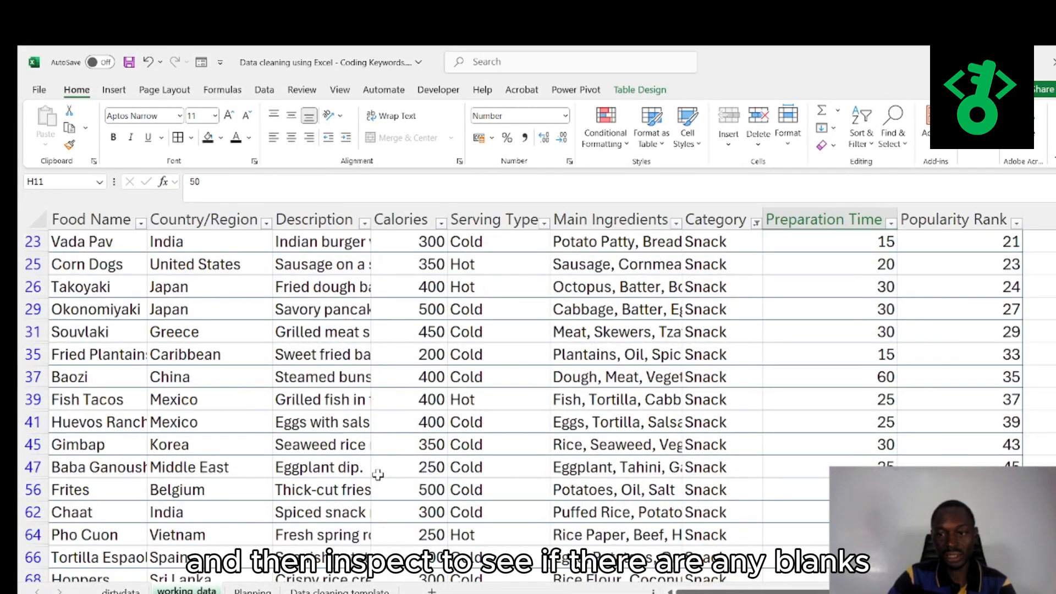
pyautogui.scroll(15, 378, 474)
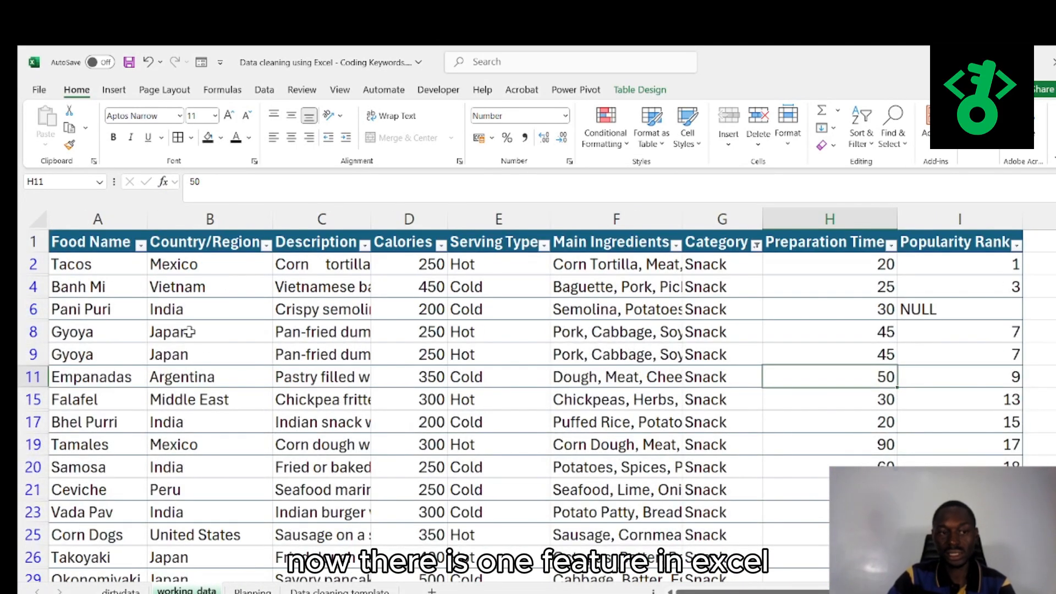
pyautogui.click(83, 243)
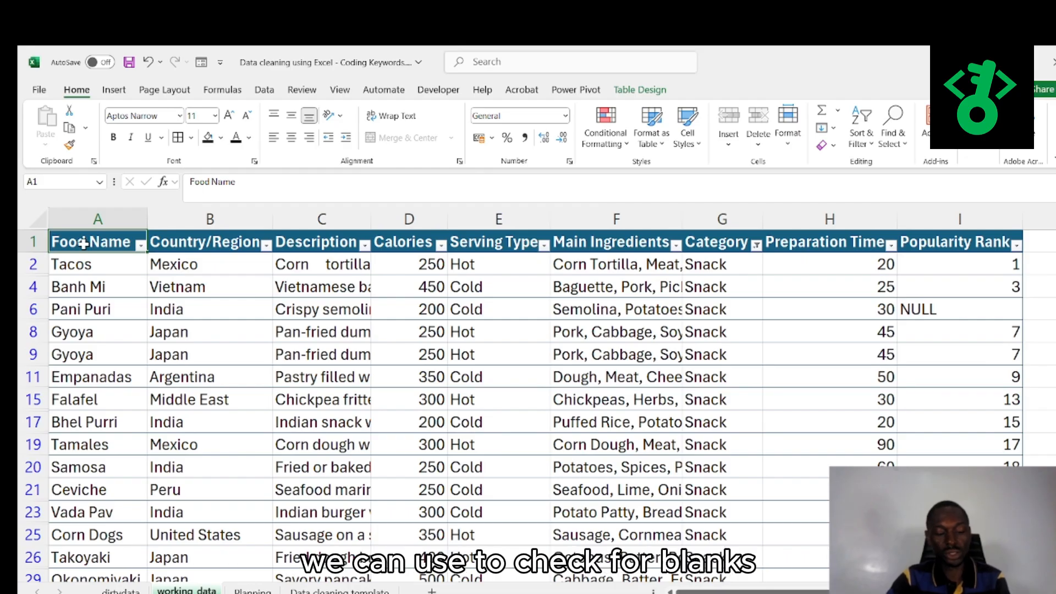
pyautogui.hotkey('ctrl', 'shift', 'Right')
pyautogui.hotkey('ctrl', 'shift', 'Down')
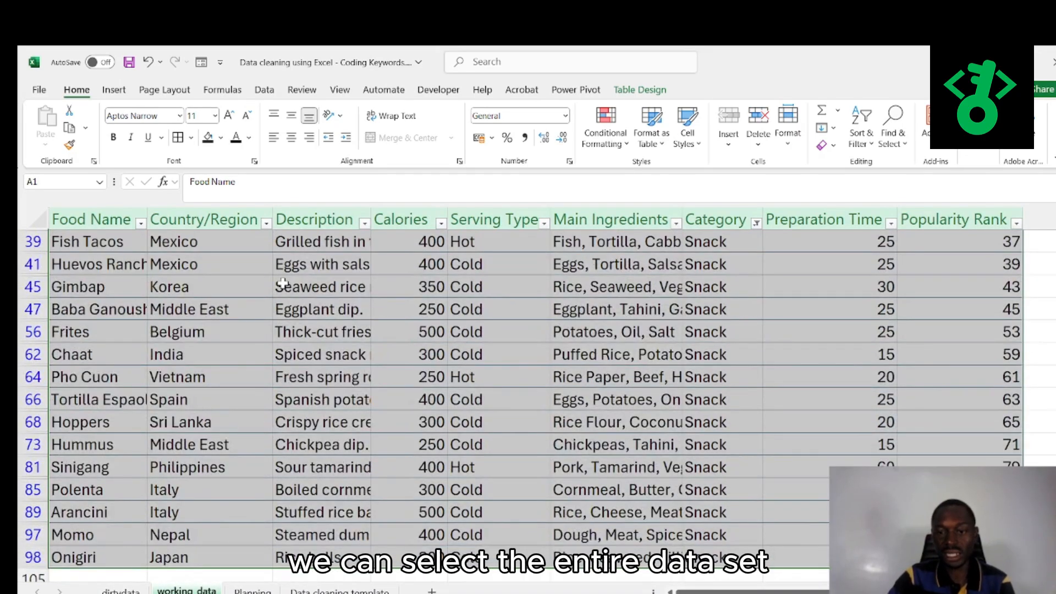
pyautogui.scroll(10, 281, 283)
pyautogui.click(790, 135)
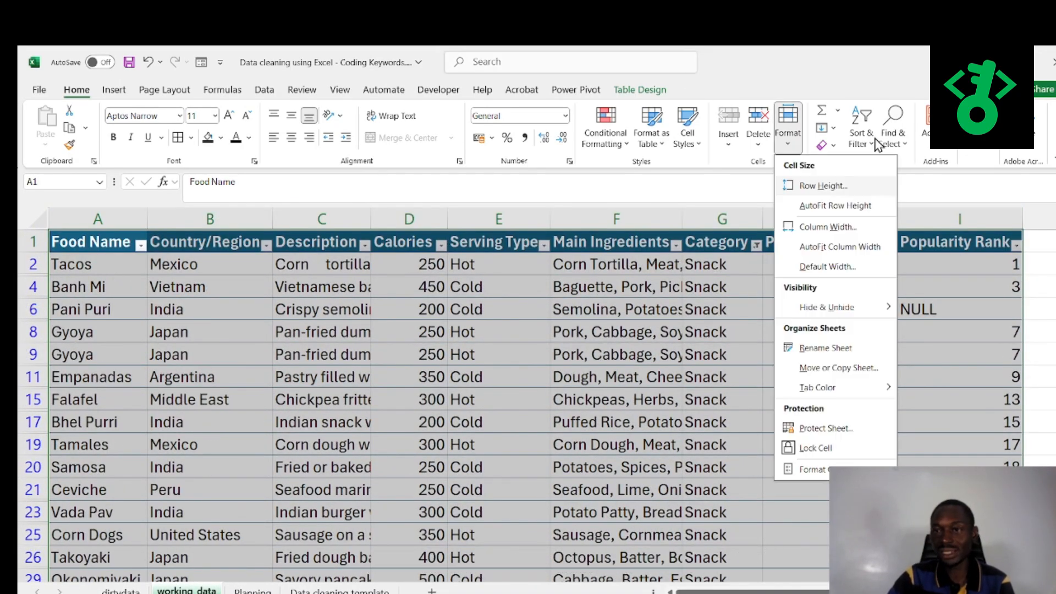
pyautogui.click(898, 145)
pyautogui.click(898, 146)
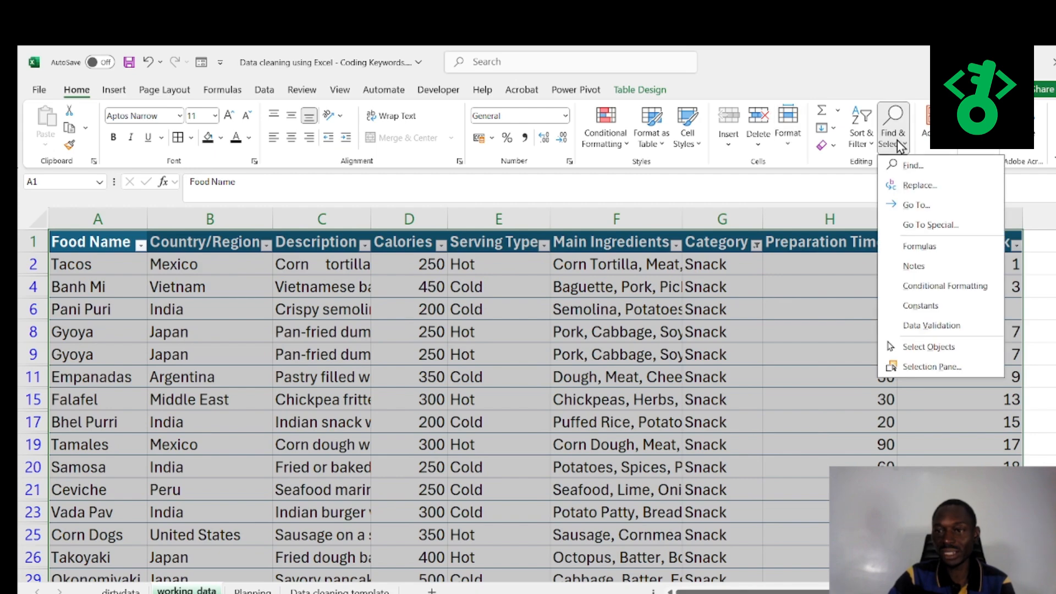
pyautogui.click(927, 230)
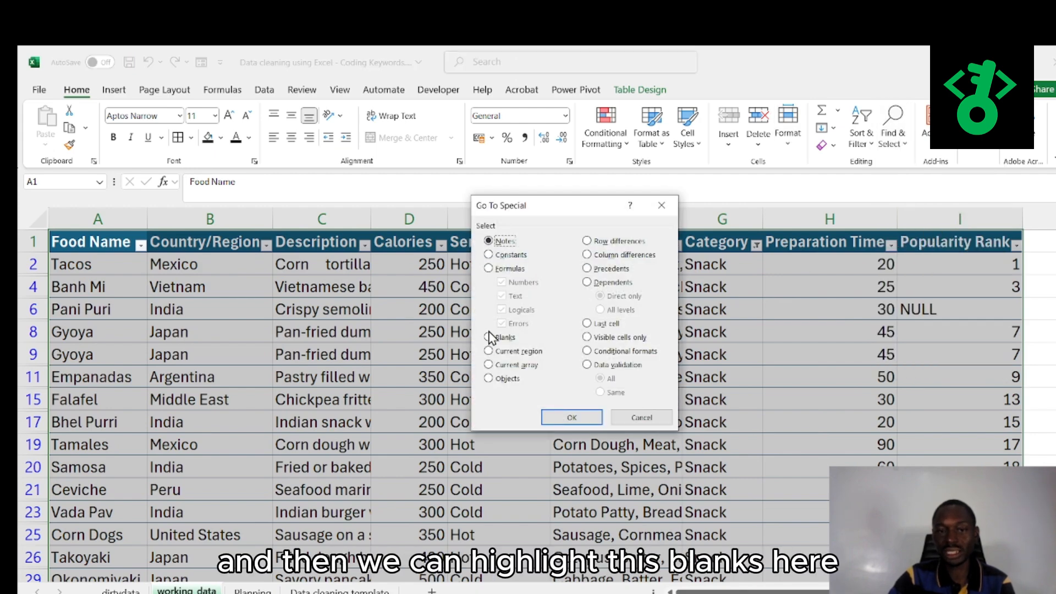
pyautogui.click(570, 417)
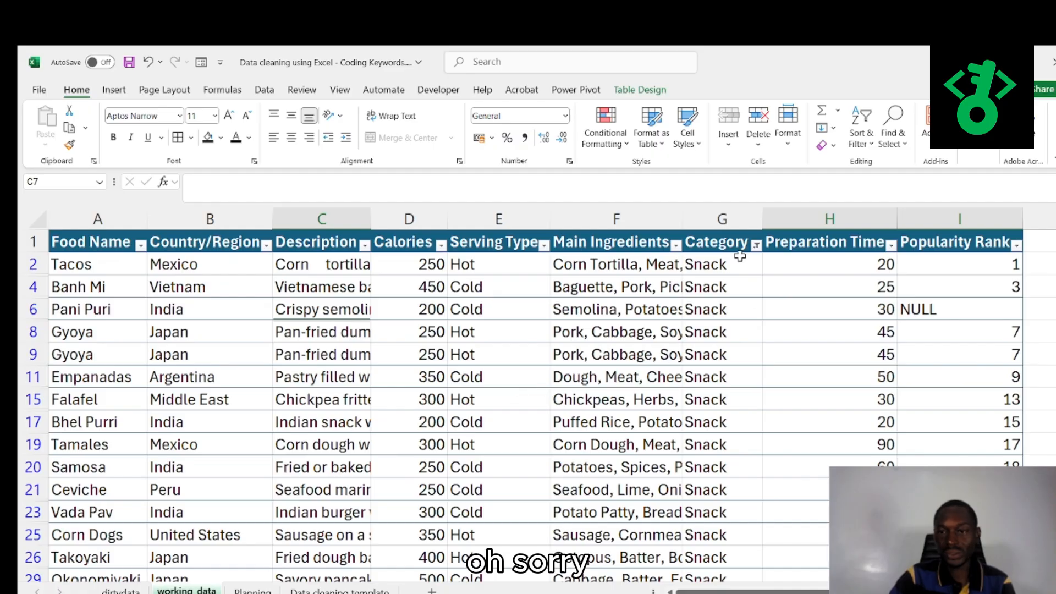
# Remove the Snack filter from the Category column so that all categories are included
pyautogui.click(757, 245)
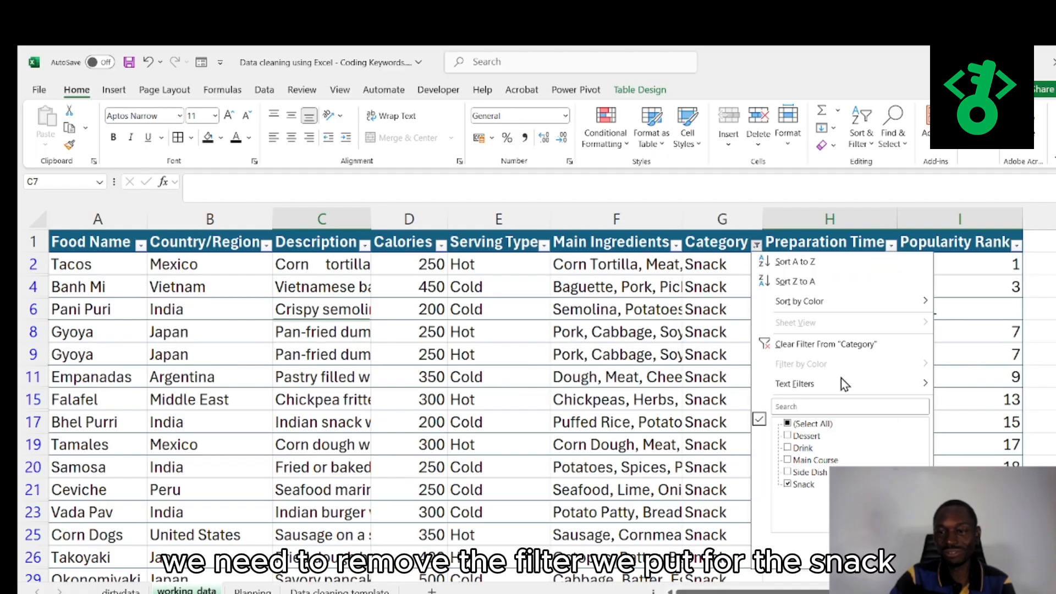
pyautogui.click(789, 427)
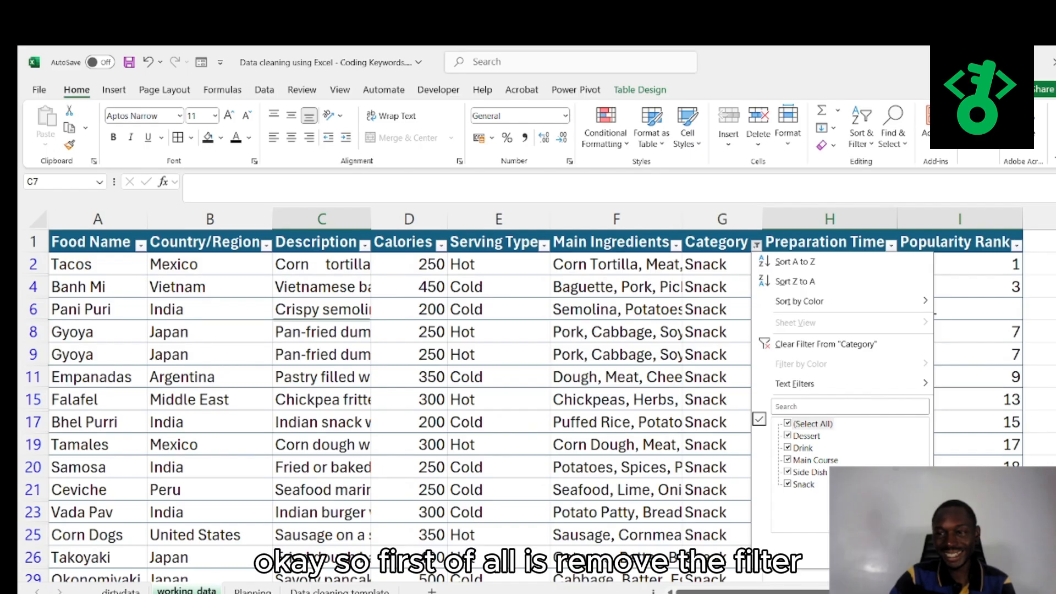
pyautogui.click(858, 551)
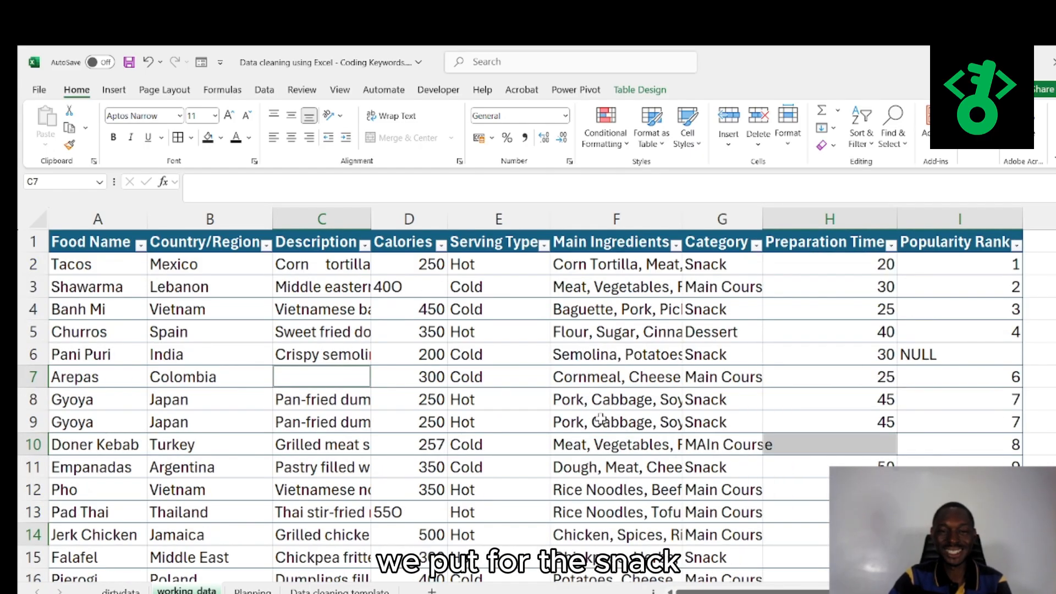
pyautogui.click(583, 472)
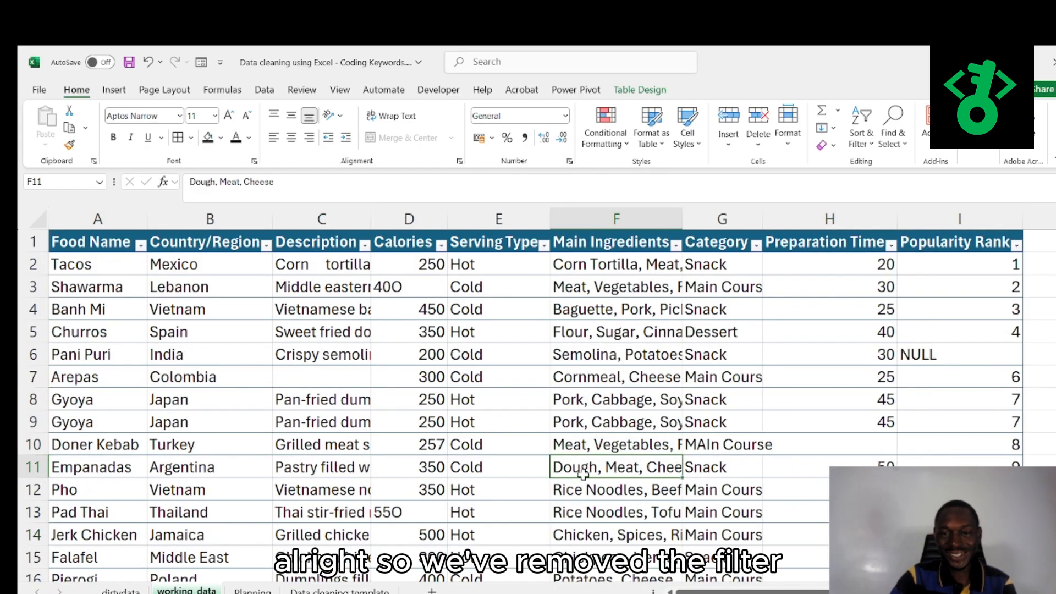
pyautogui.click(339, 379)
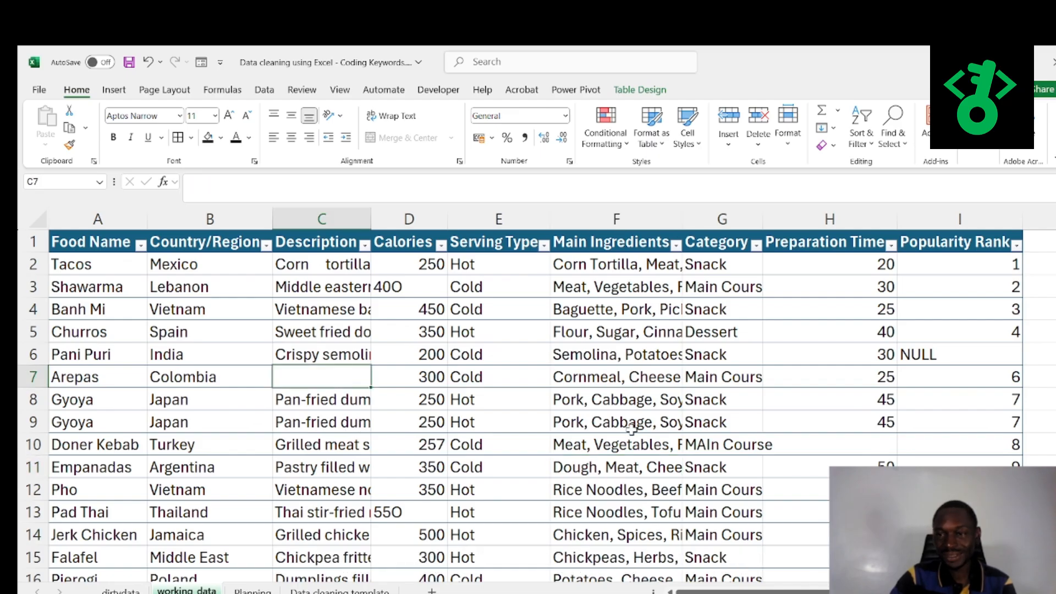
pyautogui.click(891, 137)
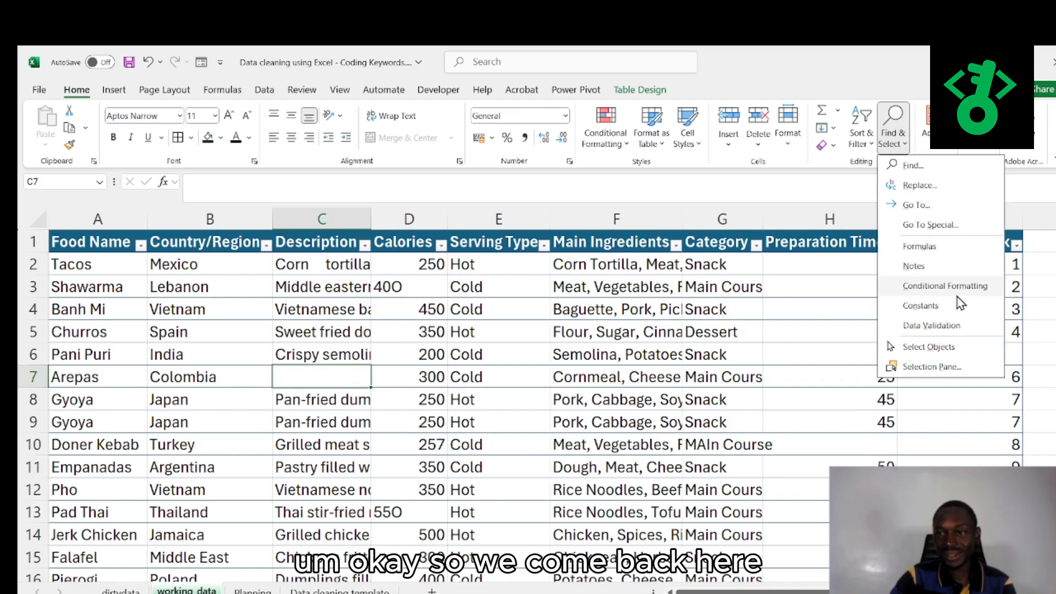
pyautogui.press('Escape')
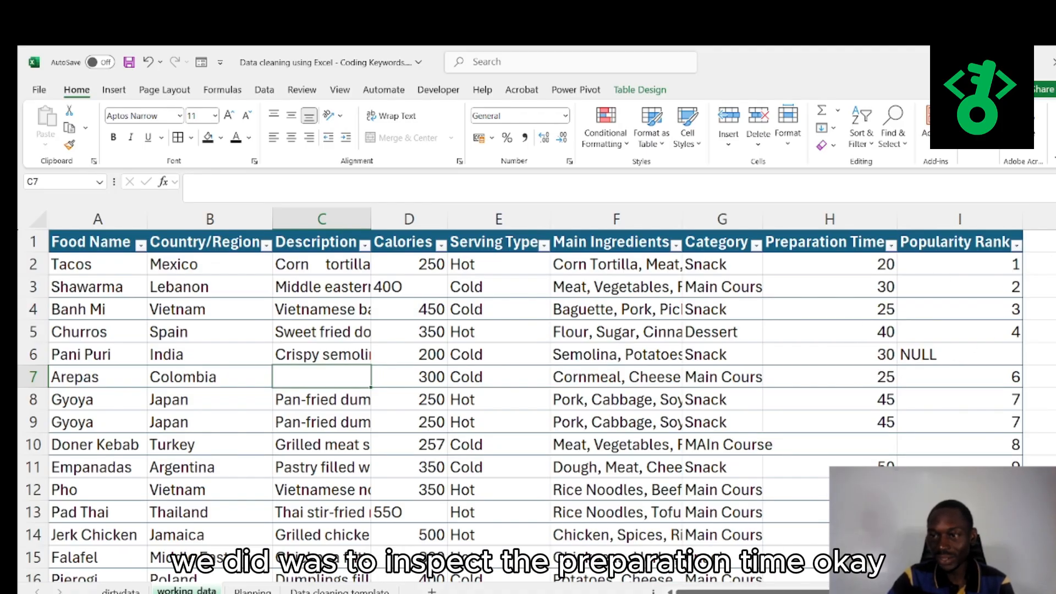
pyautogui.moveTo(1052, 251)
pyautogui.mouseDown()
pyautogui.moveTo(1052, 419)
pyautogui.moveTo(1051, 251)
pyautogui.mouseUp()
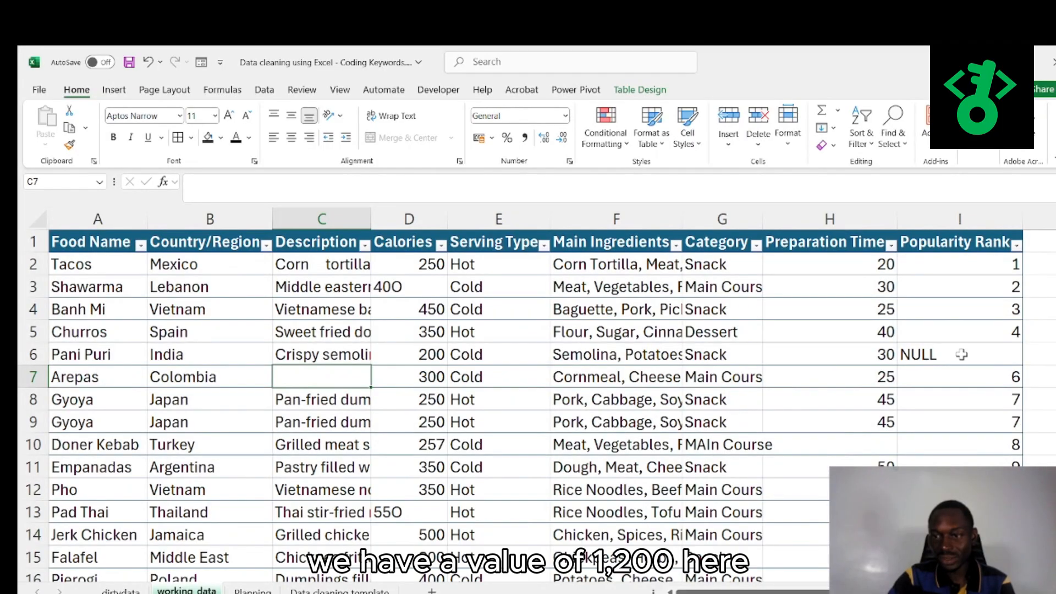
# Inspect the Preparation Time and Popularity Rank columns for outliers, selecting the Kimchi row's preparation time
pyautogui.scroll(-10, 961, 354)
pyautogui.scroll(3, 955, 335)
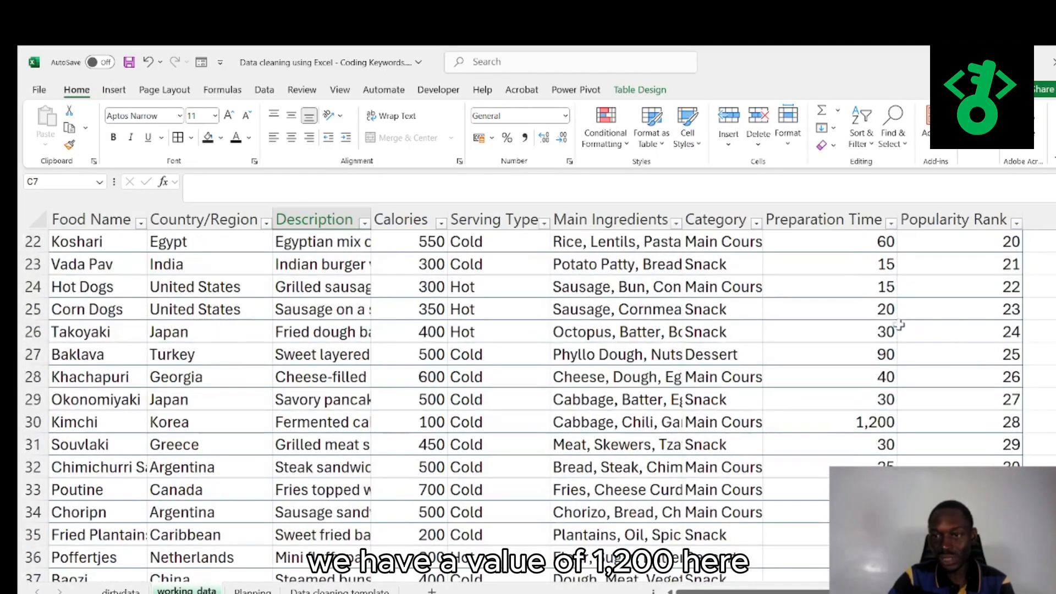
pyautogui.click(873, 421)
pyautogui.scroll(-4, 929, 417)
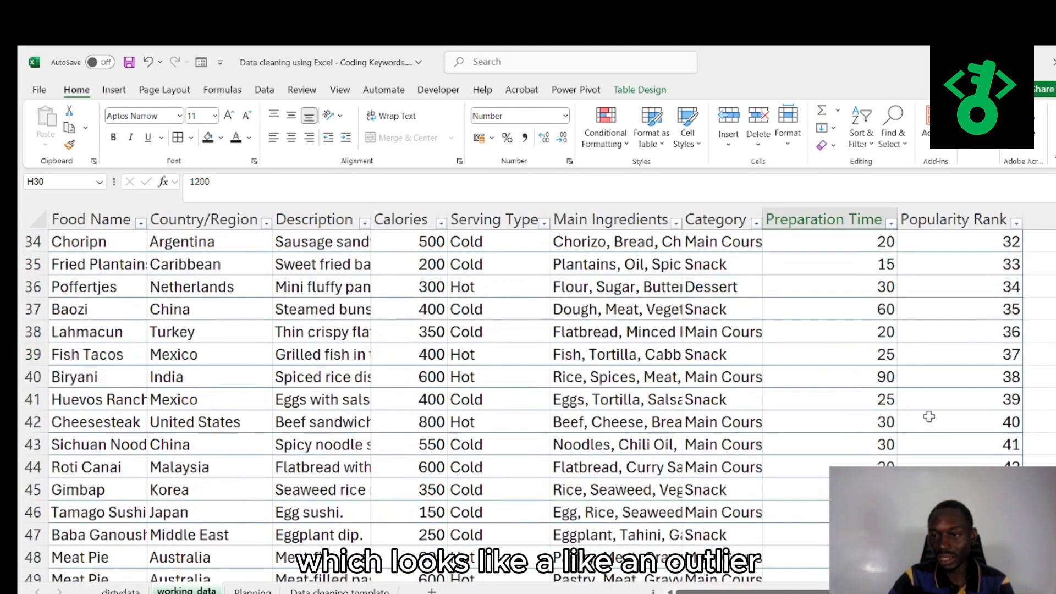
pyautogui.scroll(-18, 929, 417)
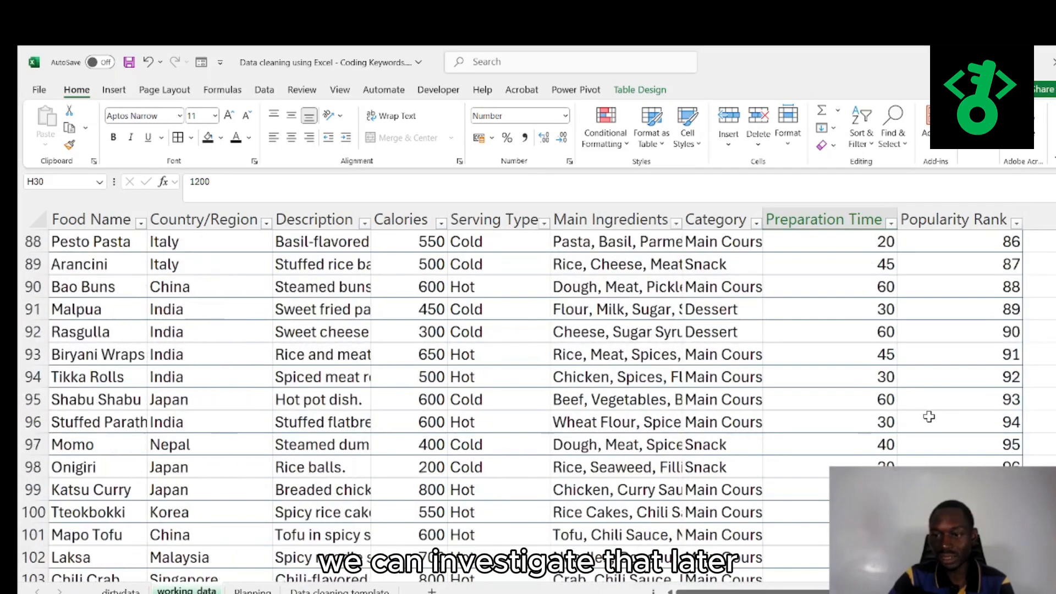
pyautogui.scroll(-3, 928, 417)
pyautogui.scroll(20, 926, 414)
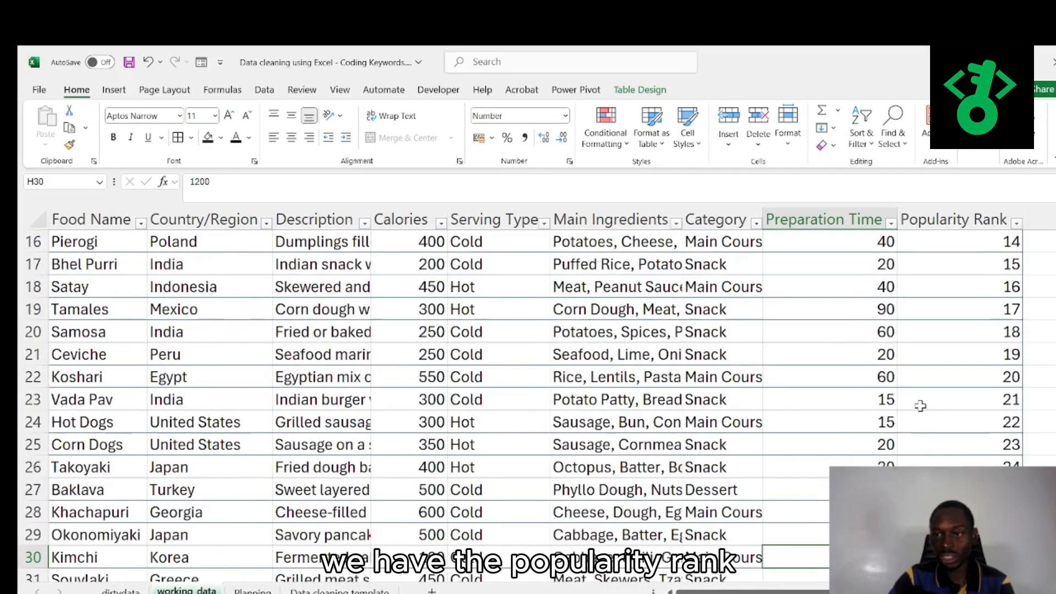
pyautogui.scroll(5, 920, 406)
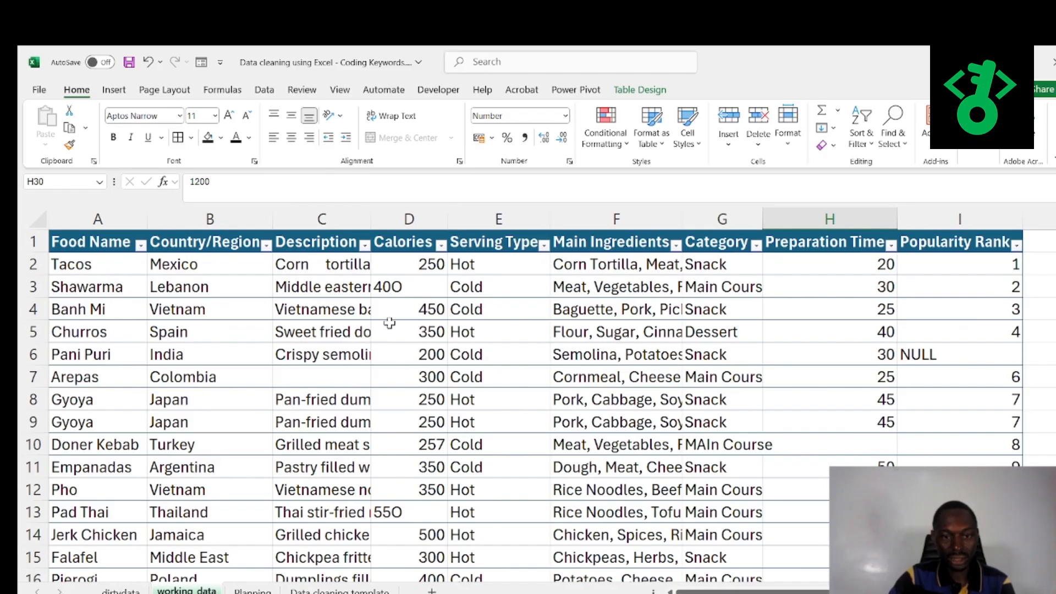
pyautogui.scroll(-3, 390, 324)
pyautogui.scroll(3, 388, 310)
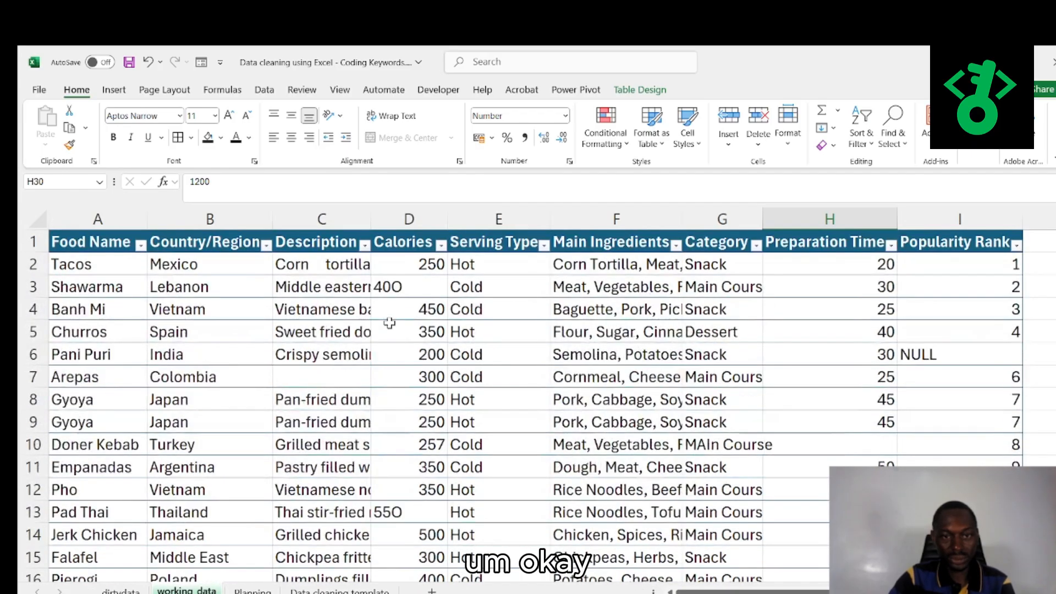
# Correct the Calories entries containing a letter O, setting Shawarma to 400 and Pad Thai to 550
pyautogui.click(414, 284)
pyautogui.doubleClick(415, 285)
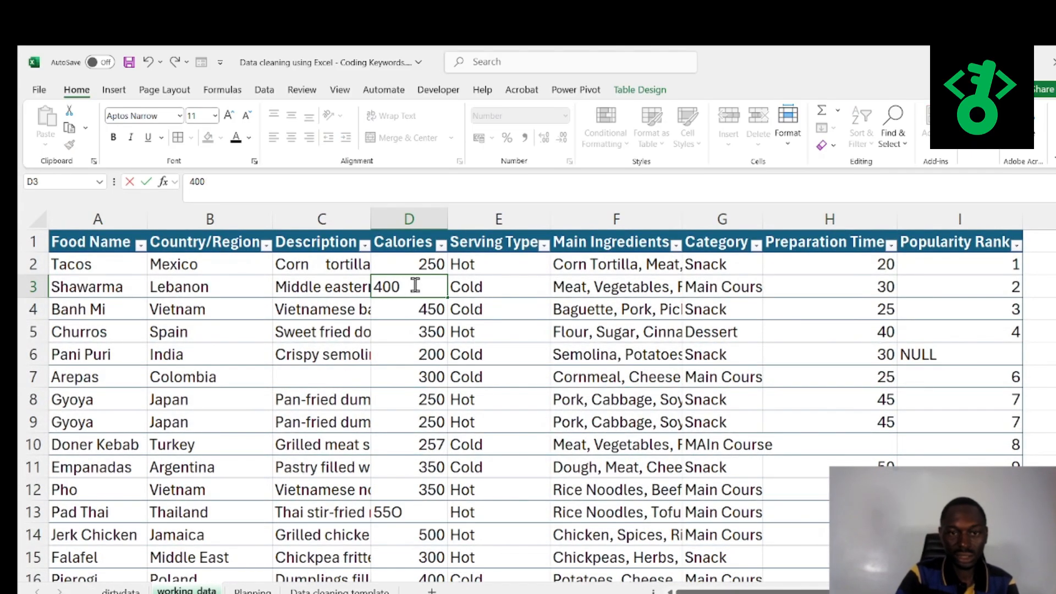
pyautogui.doubleClick(422, 515)
pyautogui.press('BackSpace')
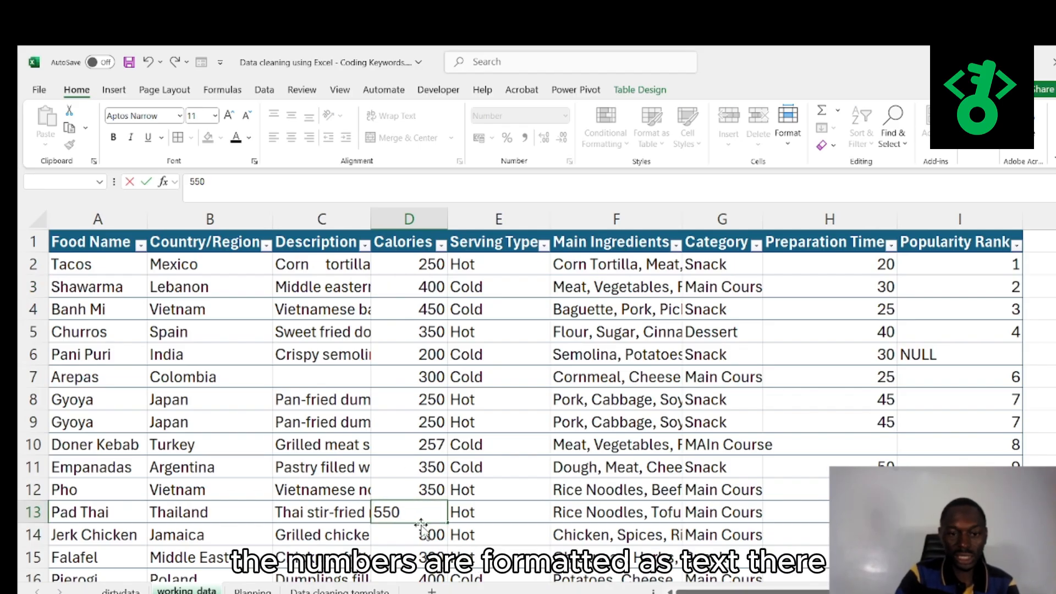
pyautogui.write('0')
pyautogui.press('Return')
# Check the rest of the Calories column and its filter values for irregular numbers and blanks
pyautogui.scroll(-10, 530, 354)
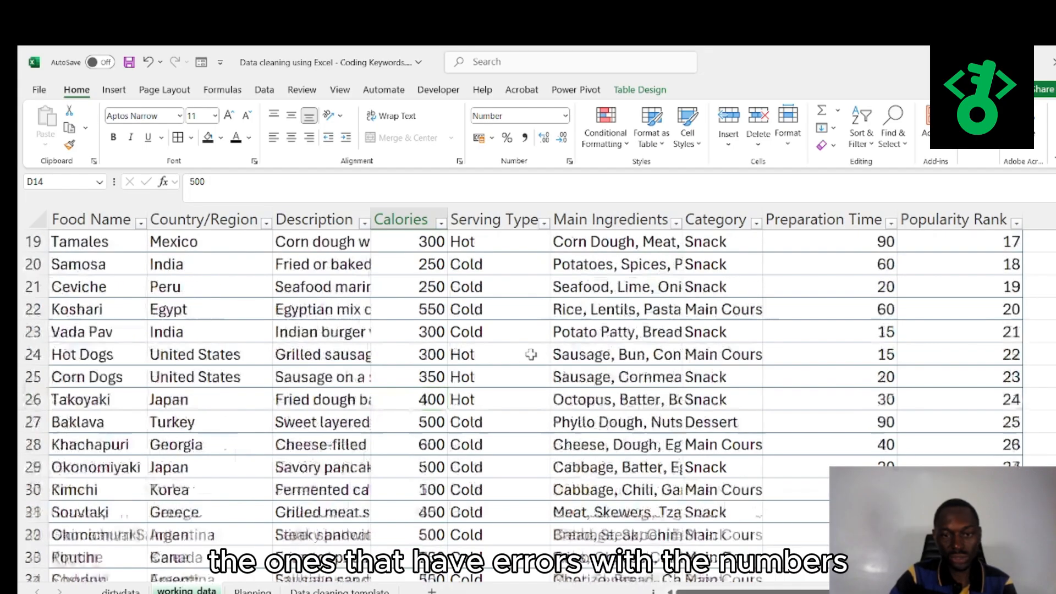
pyautogui.scroll(-20, 530, 354)
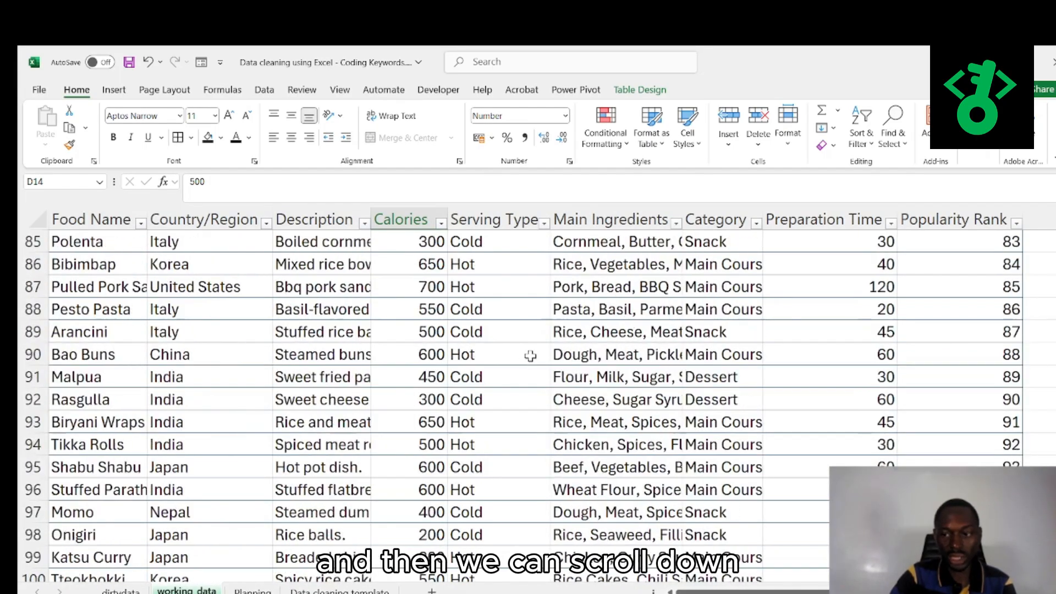
pyautogui.scroll(20, 529, 356)
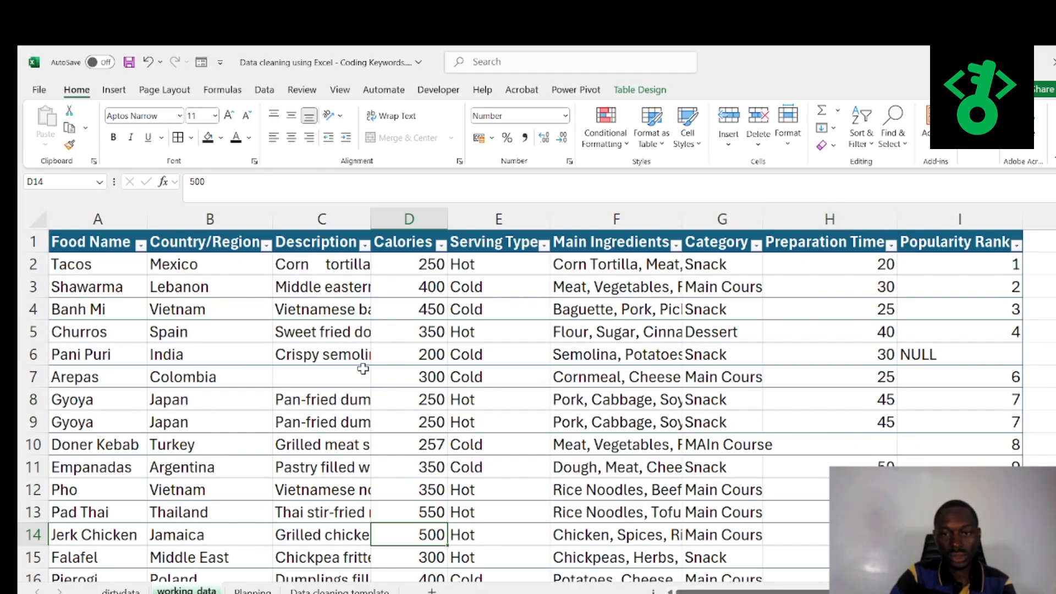
pyautogui.click(836, 213)
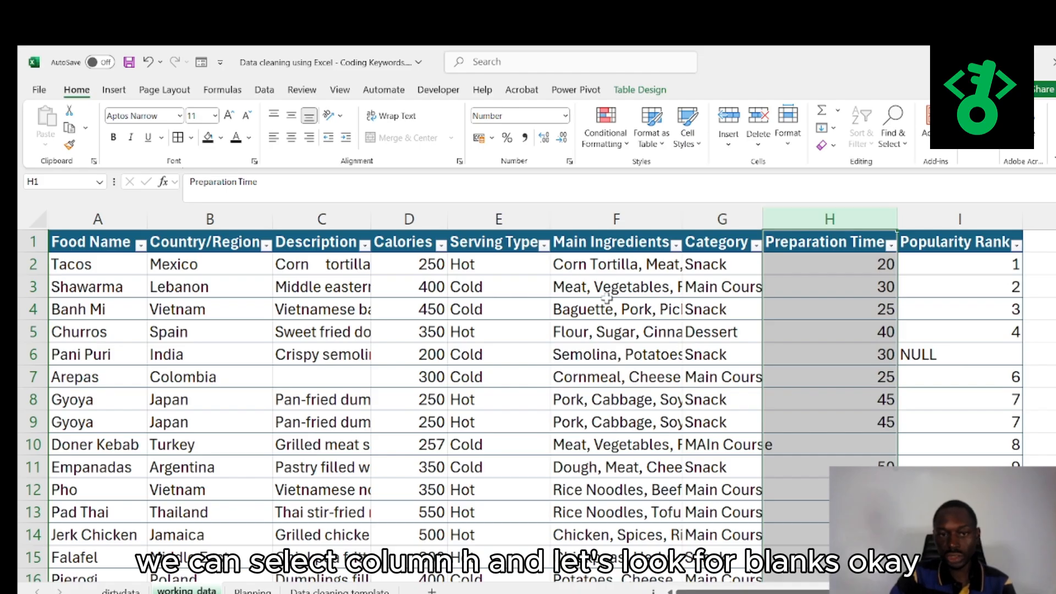
pyautogui.click(834, 291)
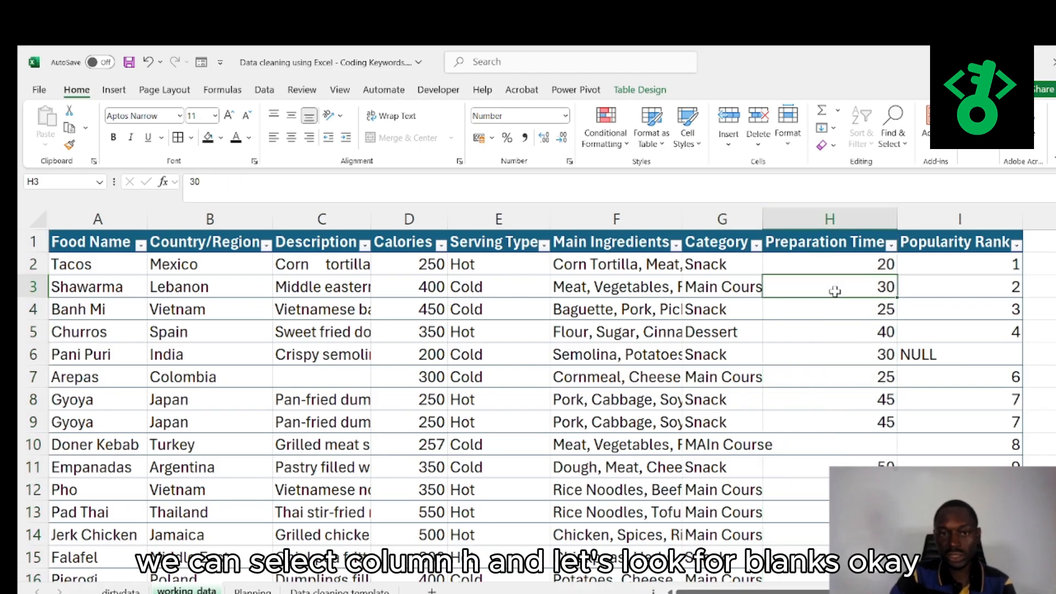
pyautogui.click(440, 245)
pyautogui.scroll(-3, 529, 521)
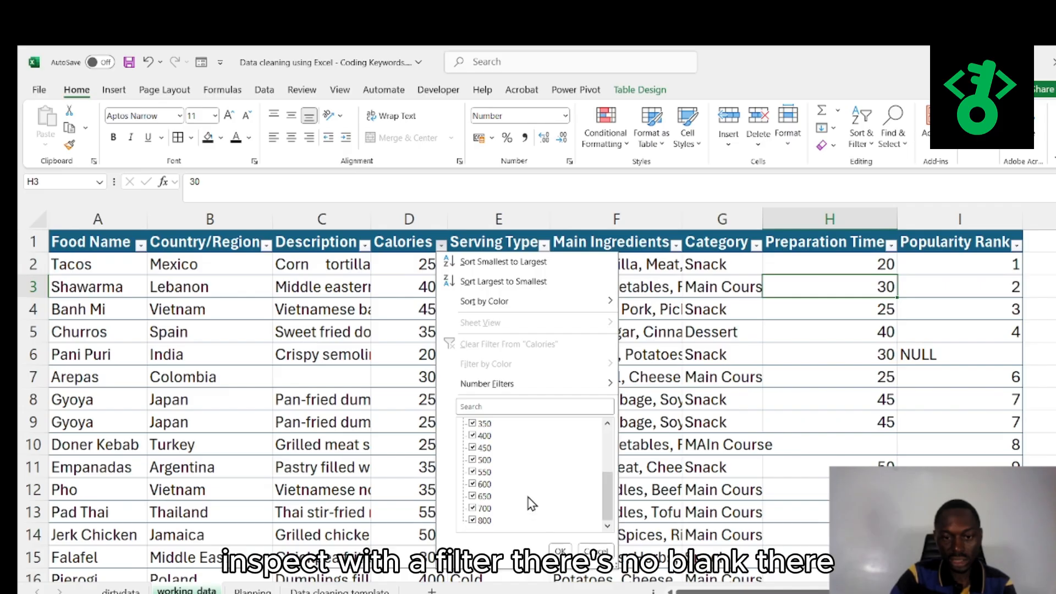
pyautogui.scroll(3, 531, 499)
pyautogui.press('Escape')
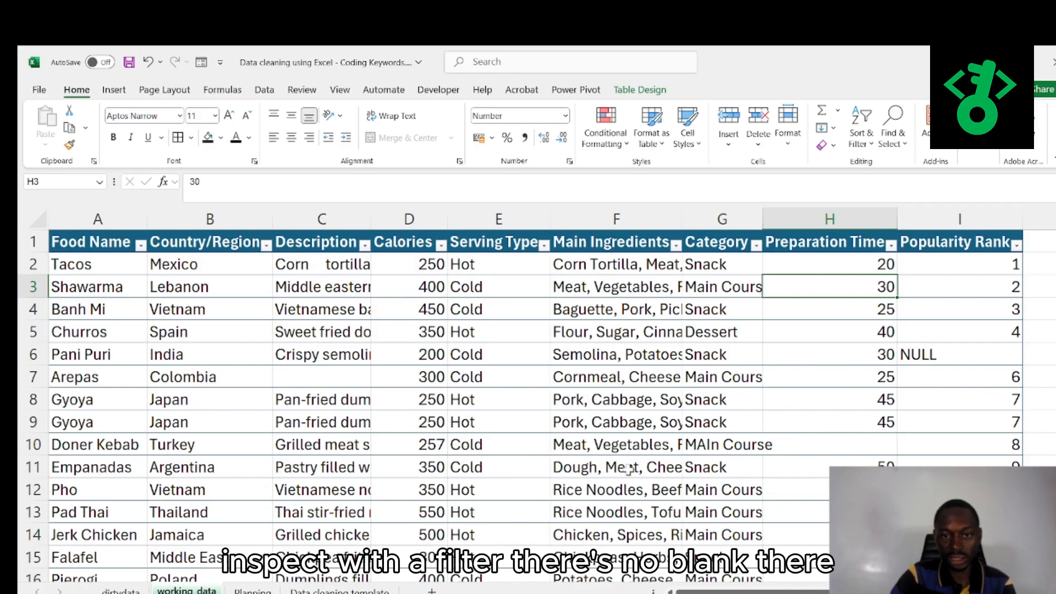
# Filter the Preparation Time column to show only the rows with blank values
pyautogui.click(890, 246)
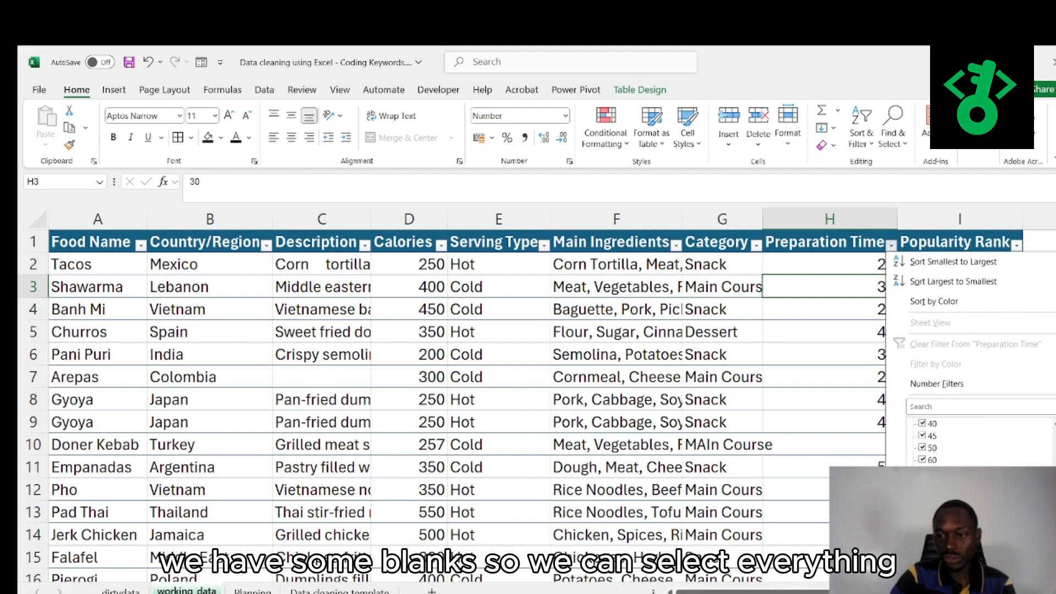
pyautogui.scroll(3, 922, 450)
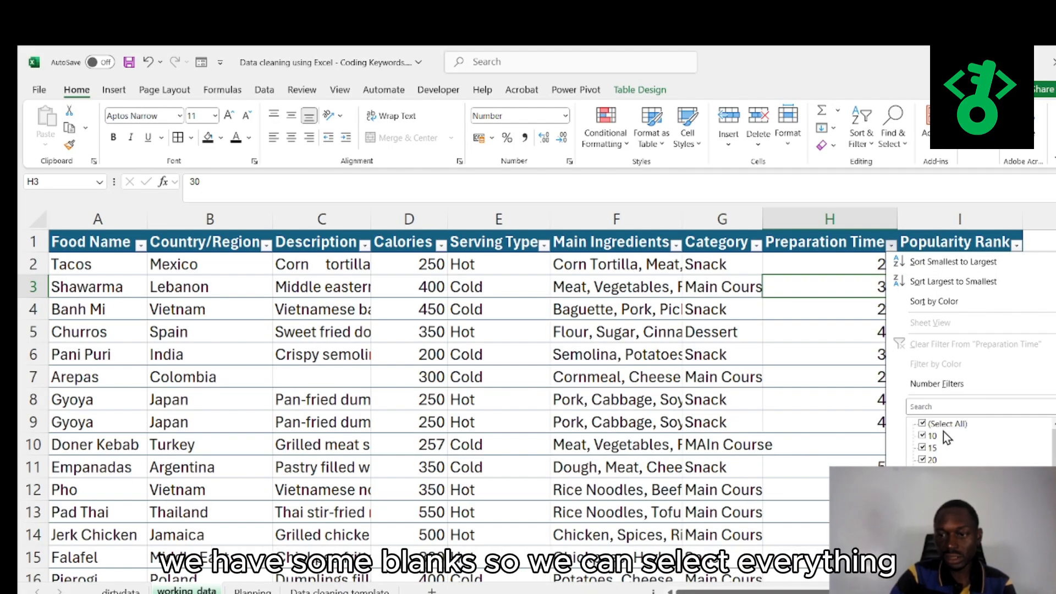
pyautogui.click(923, 424)
pyautogui.scroll(-3, 925, 440)
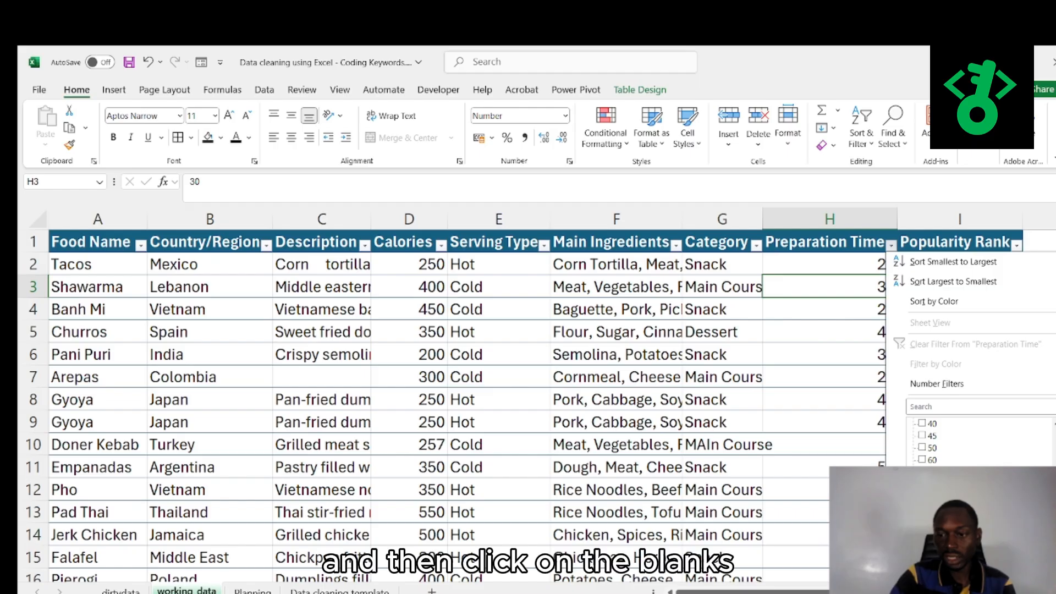
pyautogui.click(971, 547)
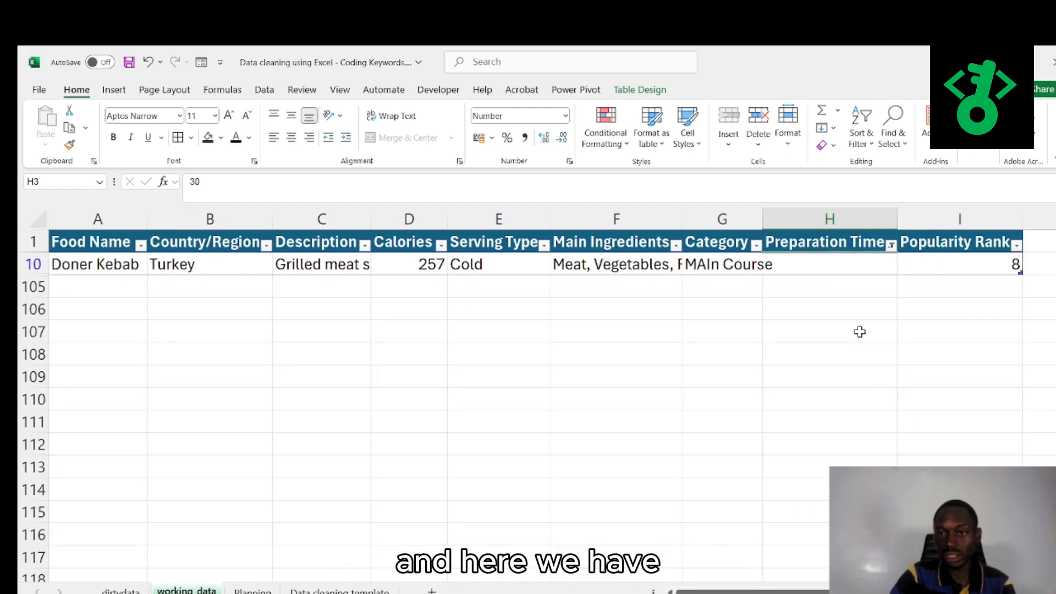
# Set the Doner Kebab row's blank preparation time to 0 and clear the Preparation Time filter to show all rows
pyautogui.click(859, 260)
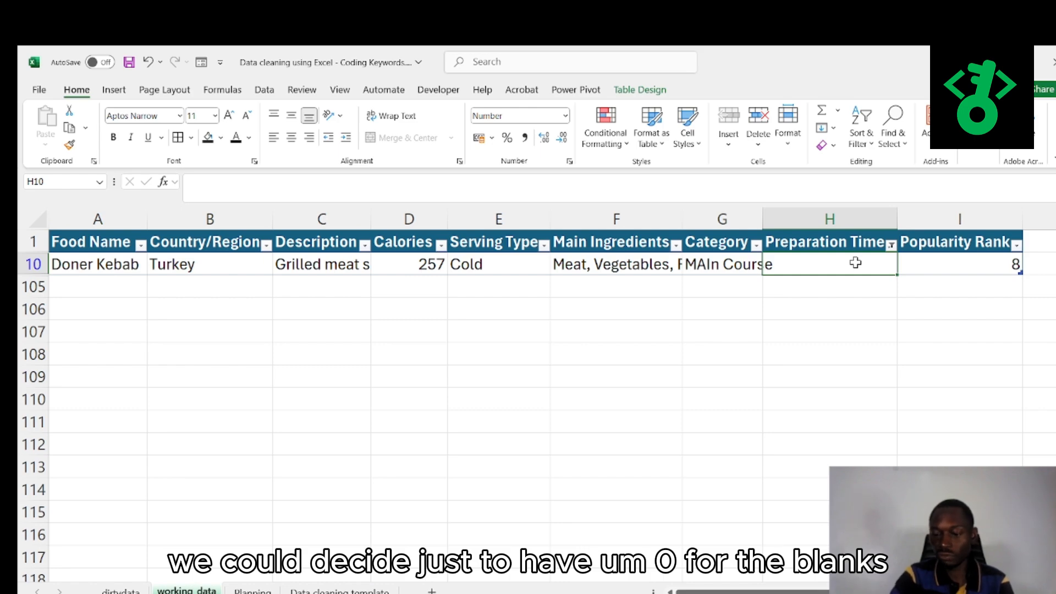
pyautogui.write('0')
pyautogui.click(791, 375)
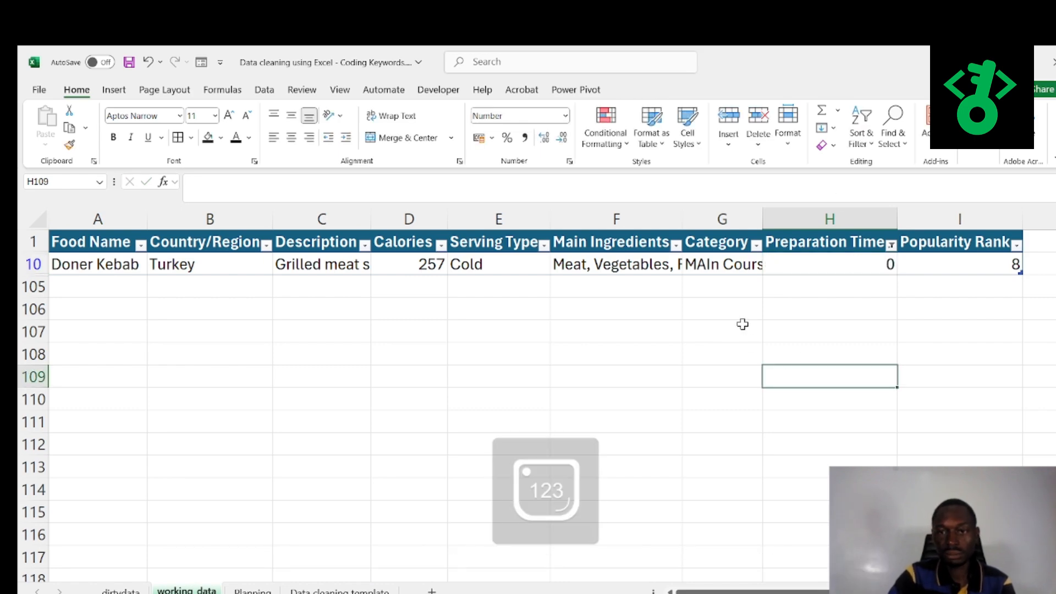
pyautogui.click(891, 245)
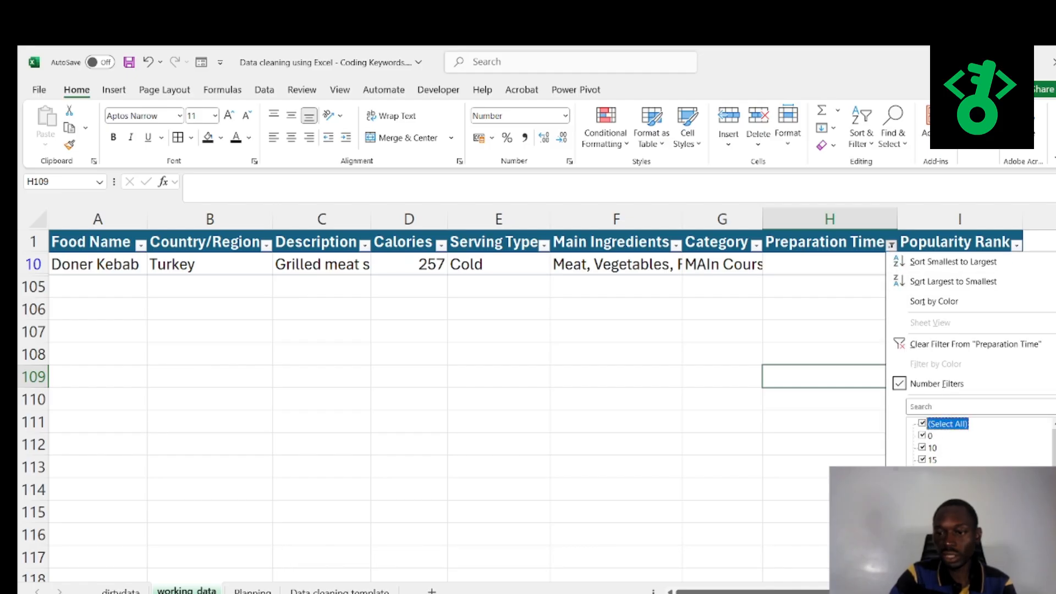
pyautogui.press('Return')
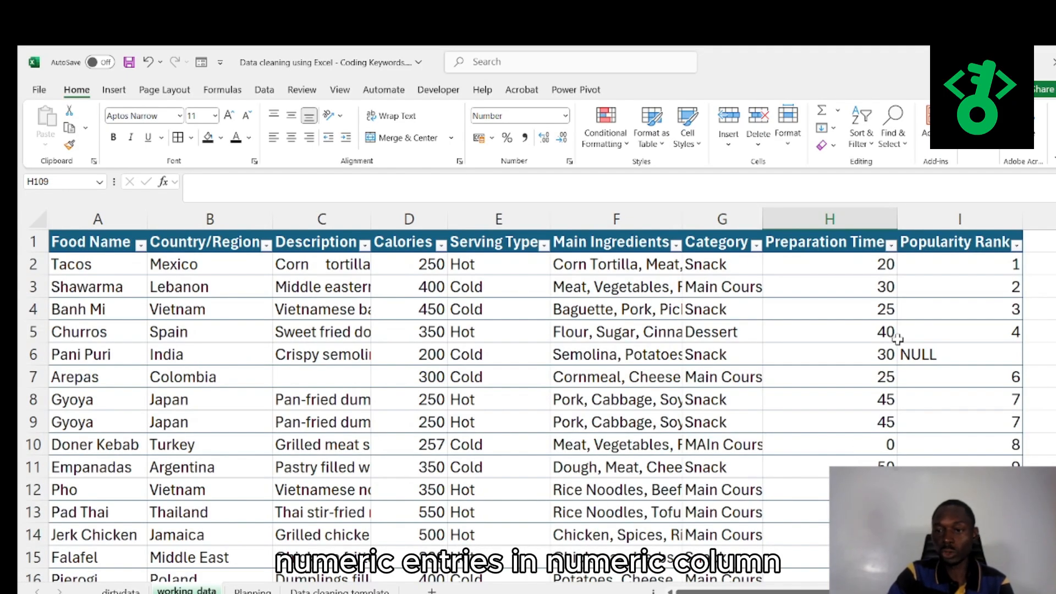
pyautogui.click(865, 444)
pyautogui.write('0')
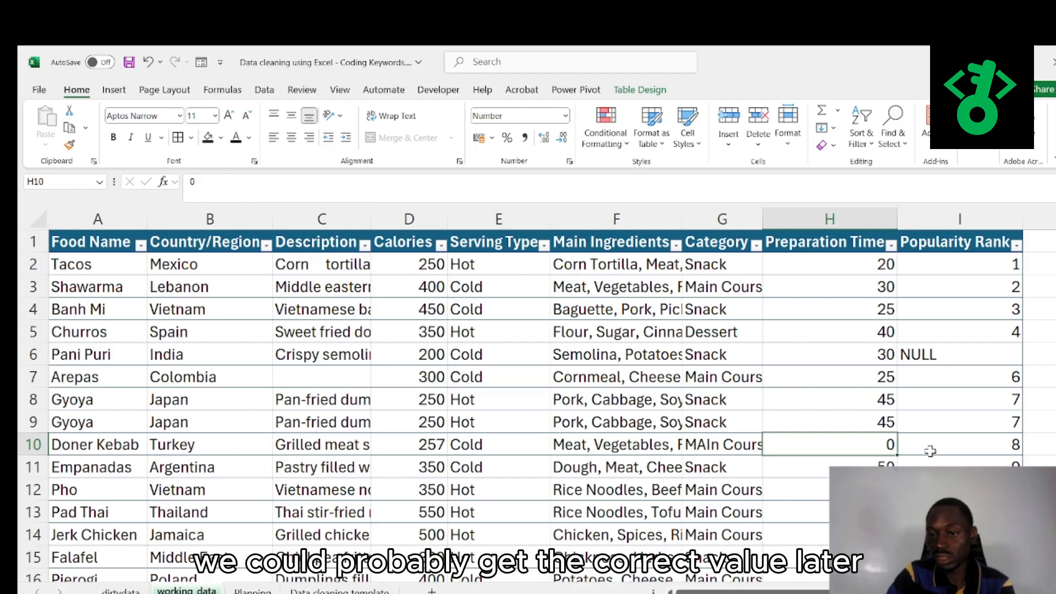
# Filter the Popularity Rank column to show only the rows with NULL or blank values
pyautogui.click(1017, 245)
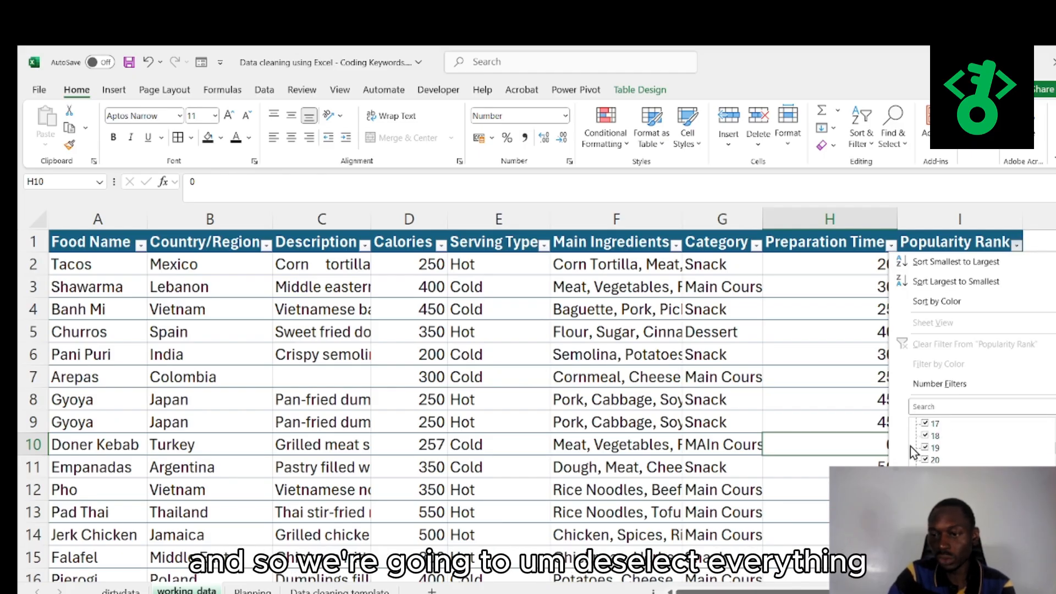
pyautogui.scroll(5, 918, 440)
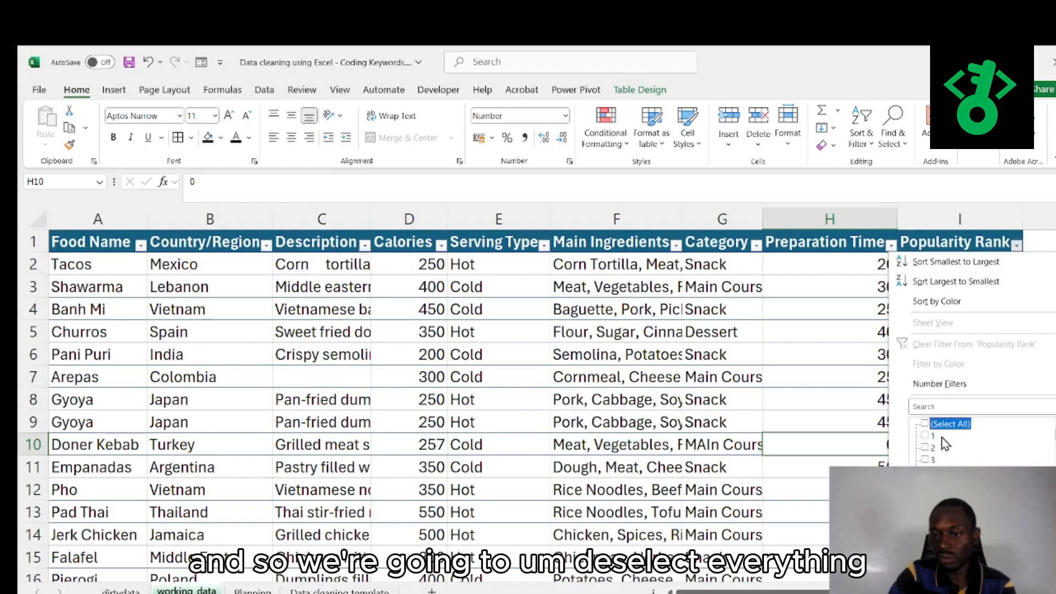
pyautogui.scroll(-12, 941, 438)
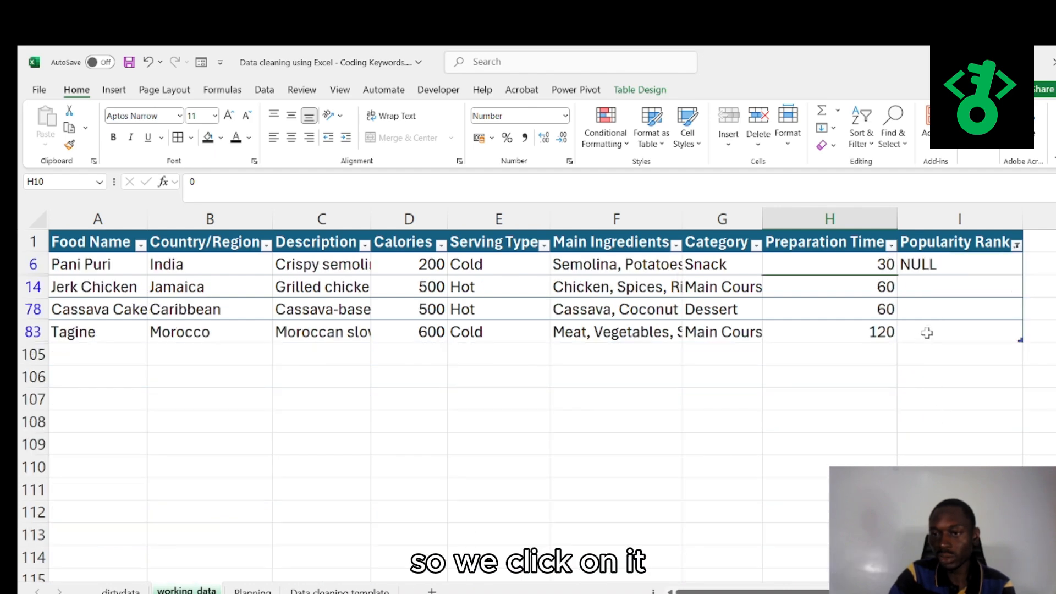
# Restore all rows in the Popularity Rank filter and replace Pani Puri's NULL rank with 5
pyautogui.click(1017, 247)
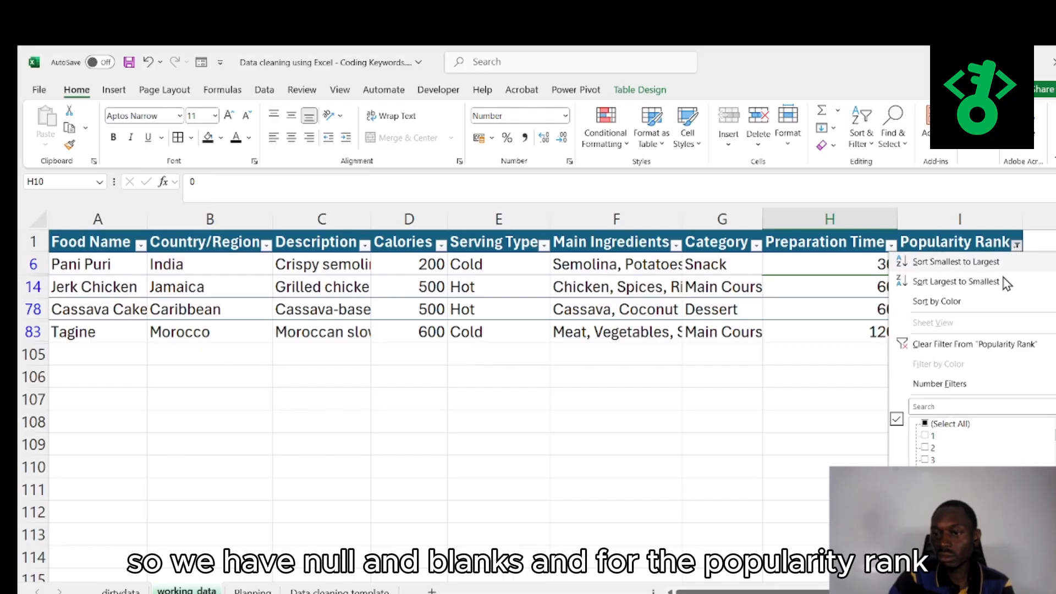
pyautogui.click(925, 424)
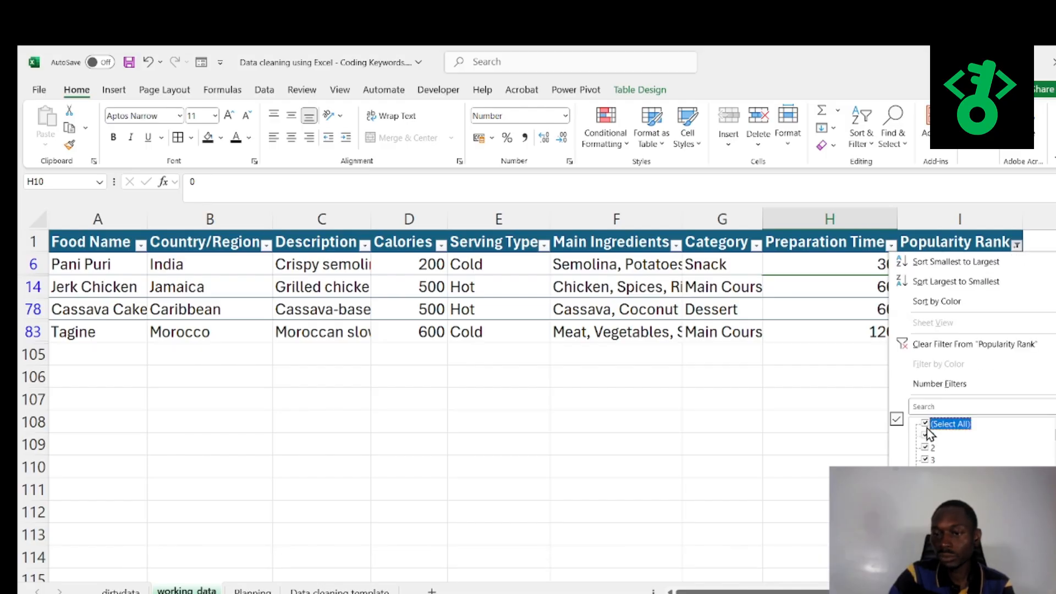
pyautogui.click(982, 543)
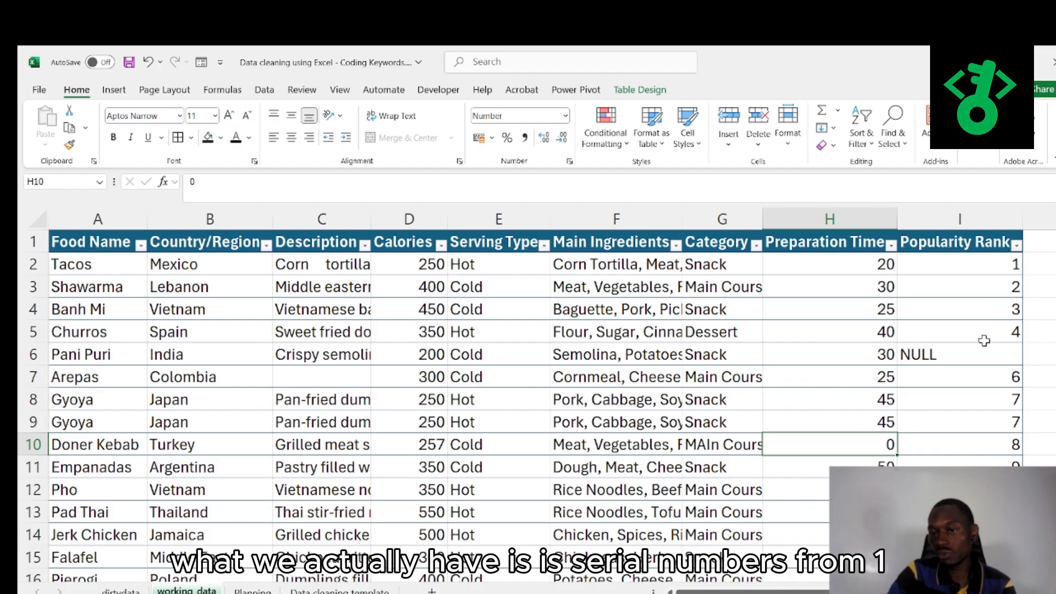
pyautogui.click(982, 358)
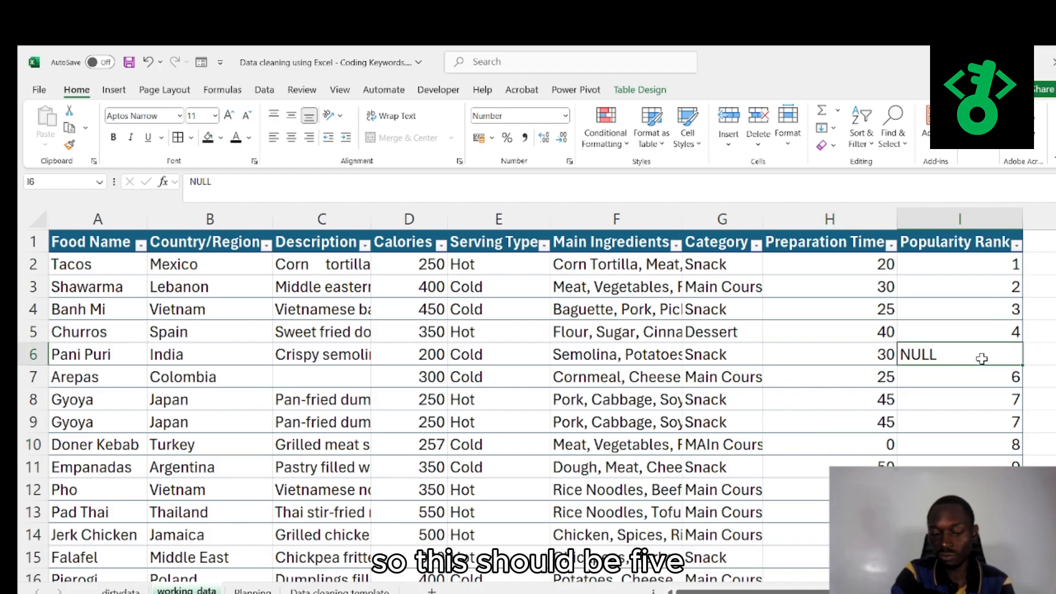
pyautogui.write('5')
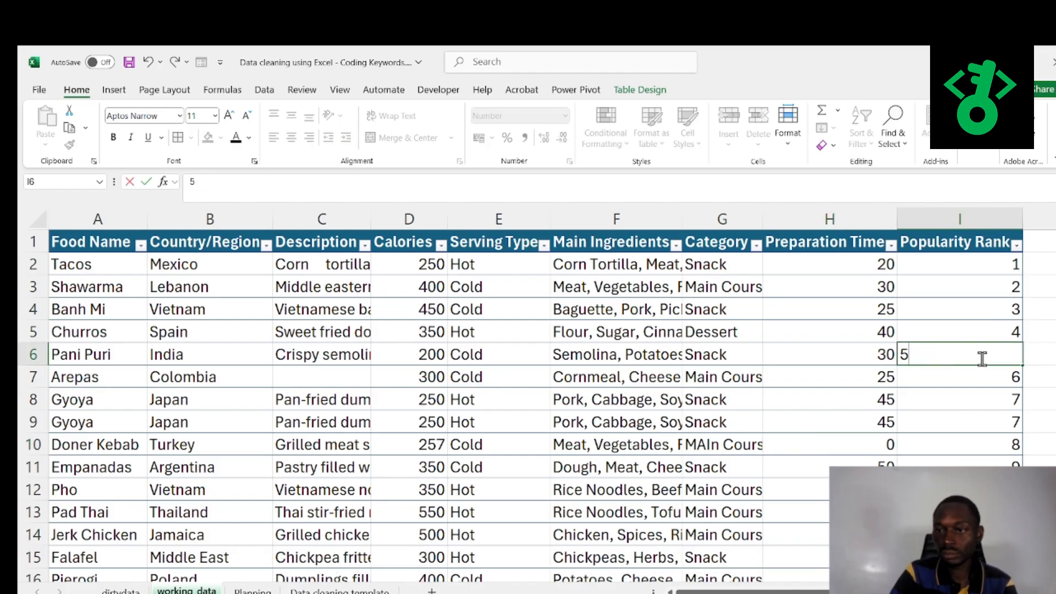
pyautogui.click(814, 309)
# Fill in Jerk Chicken's blank popularity rank with 12
pyautogui.click(1016, 244)
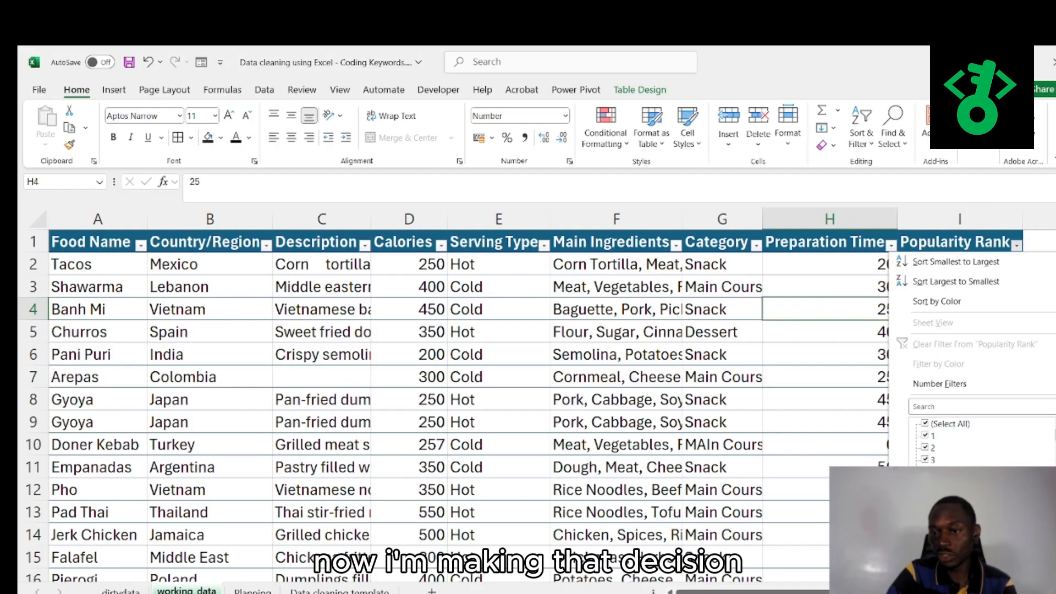
pyautogui.scroll(-2, 945, 440)
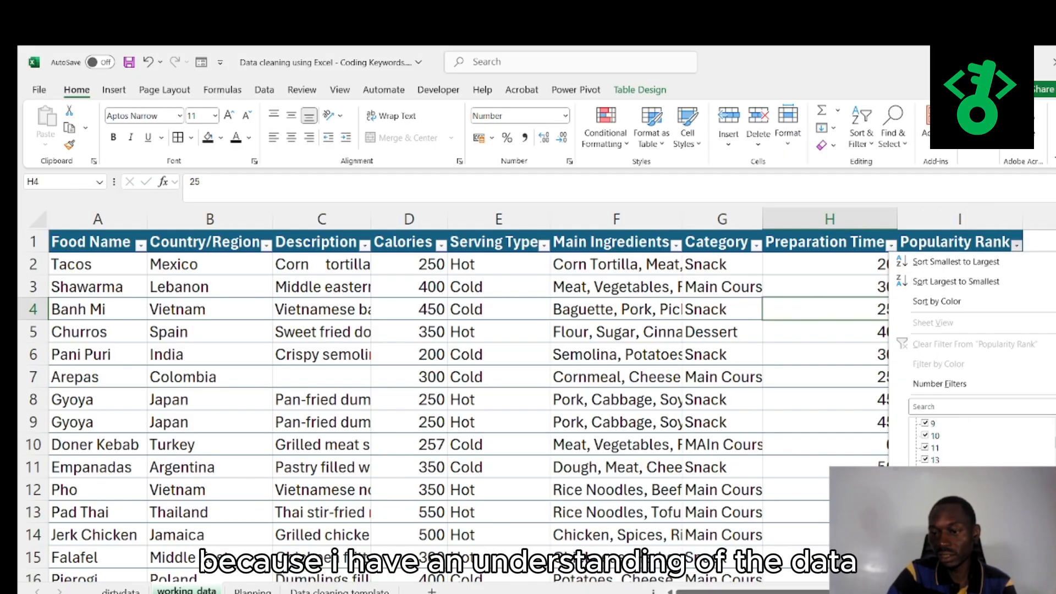
pyautogui.press('Escape')
pyautogui.scroll(-6, 919, 429)
pyautogui.scroll(2, 919, 429)
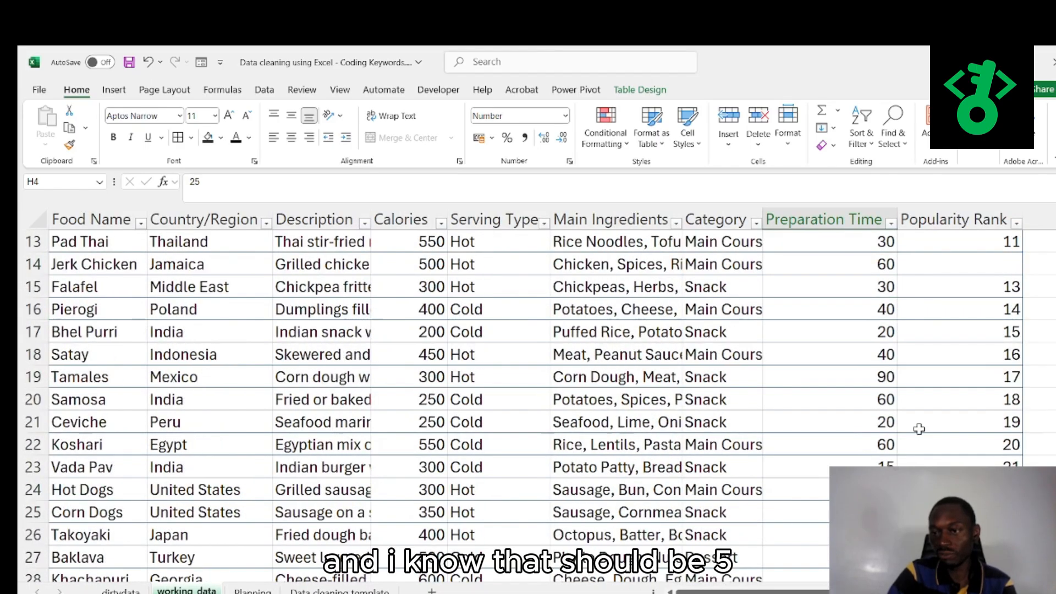
pyautogui.scroll(1, 918, 429)
pyautogui.click(1008, 332)
pyautogui.write('12')
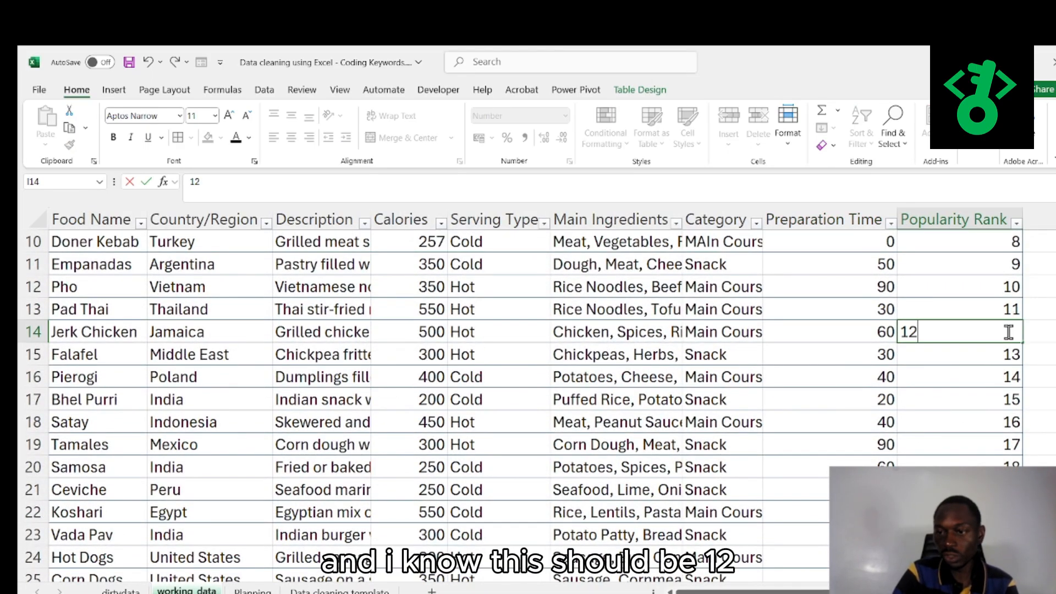
pyautogui.click(833, 447)
# Fill in the remaining blank popularity ranks, setting Cassava Cake to 76 and Tagine to 81
pyautogui.scroll(-14, 835, 454)
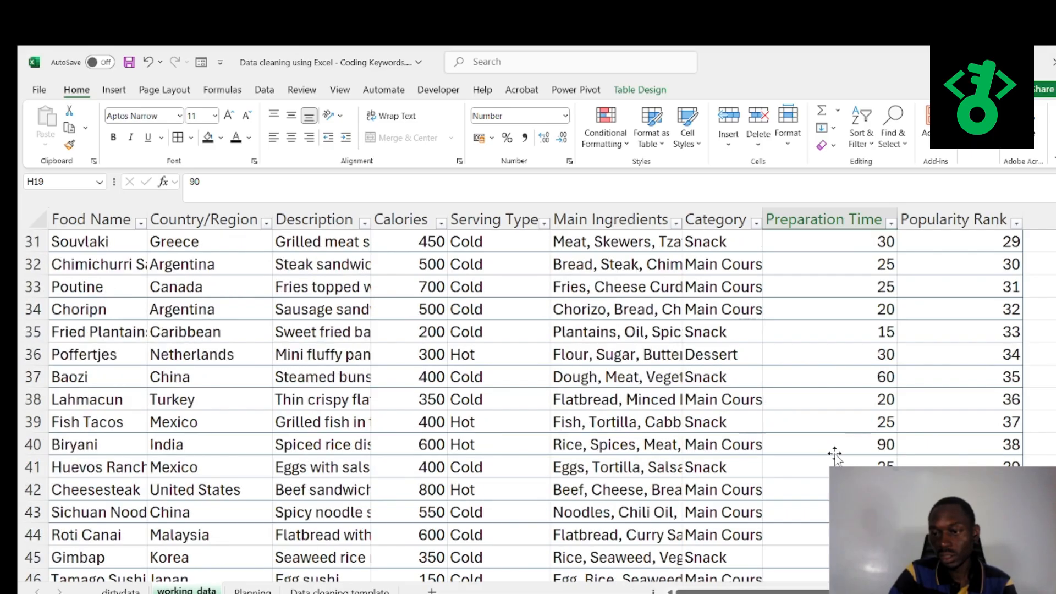
pyautogui.scroll(-8, 834, 454)
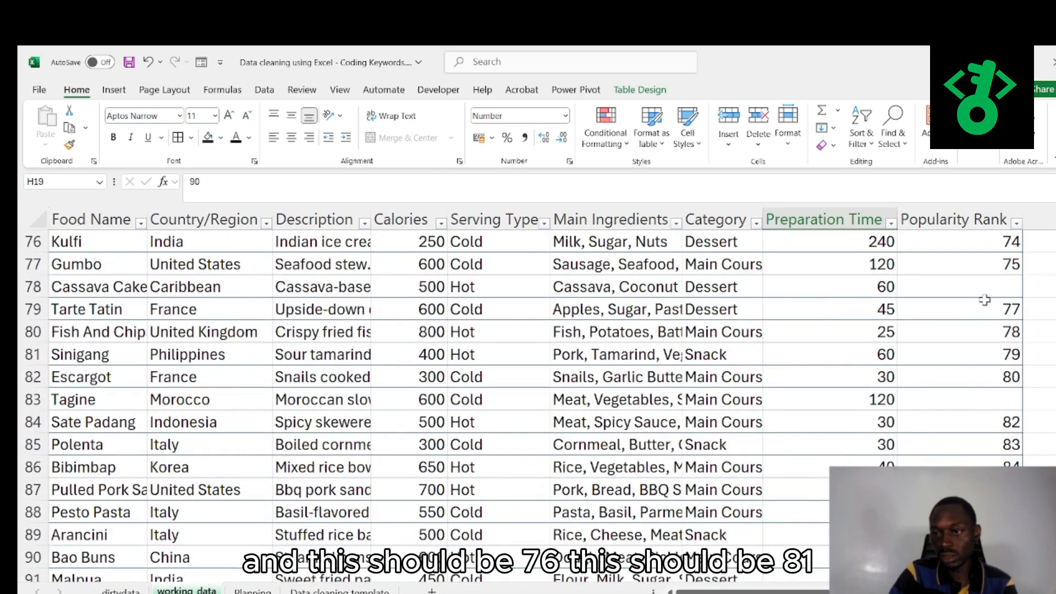
pyautogui.click(982, 284)
pyautogui.write('76')
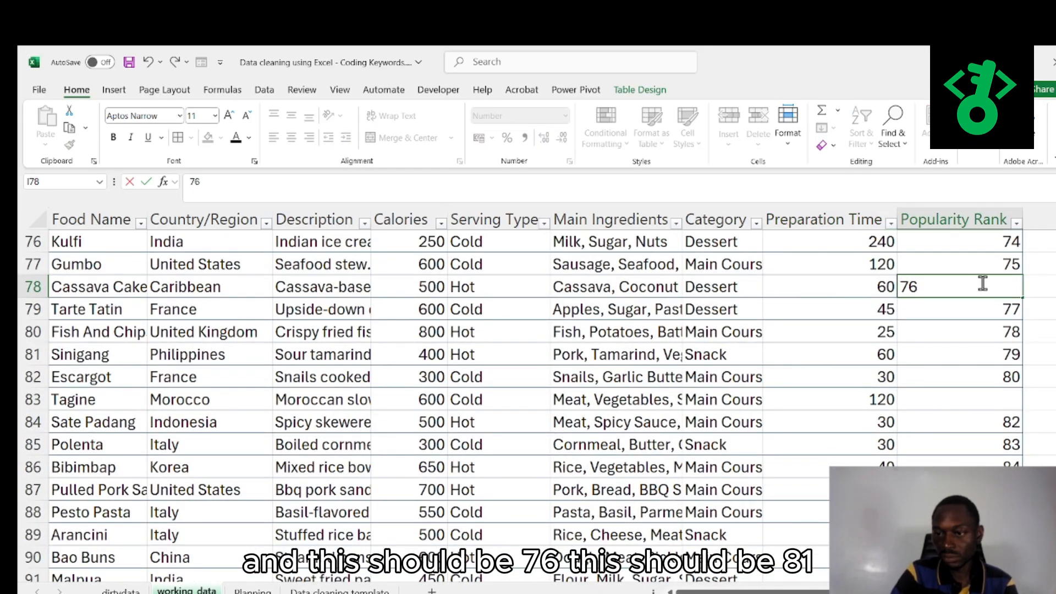
pyautogui.click(944, 405)
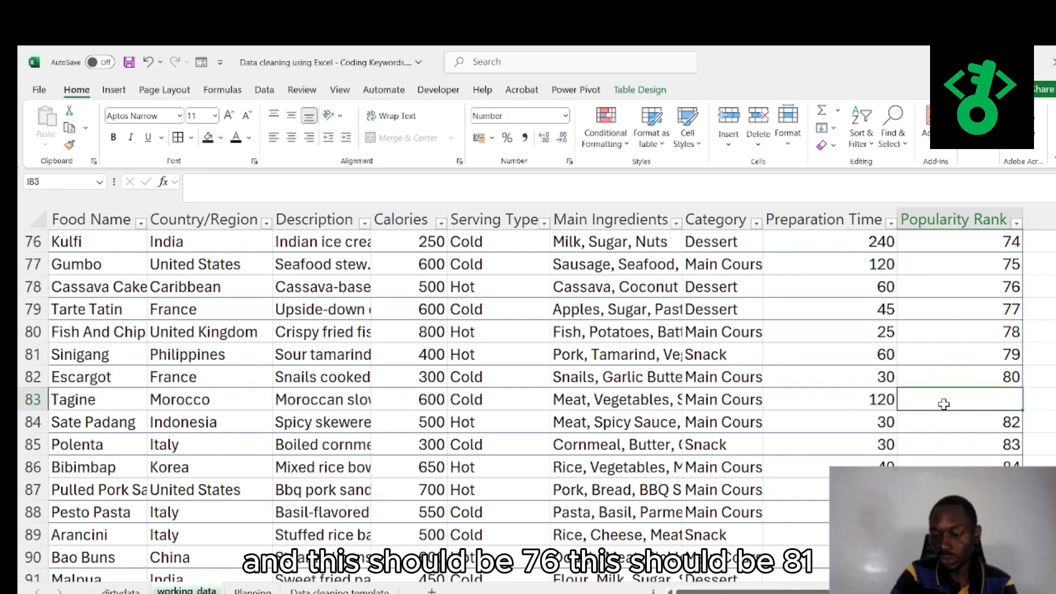
pyautogui.write('81')
pyautogui.scroll(-9, 907, 410)
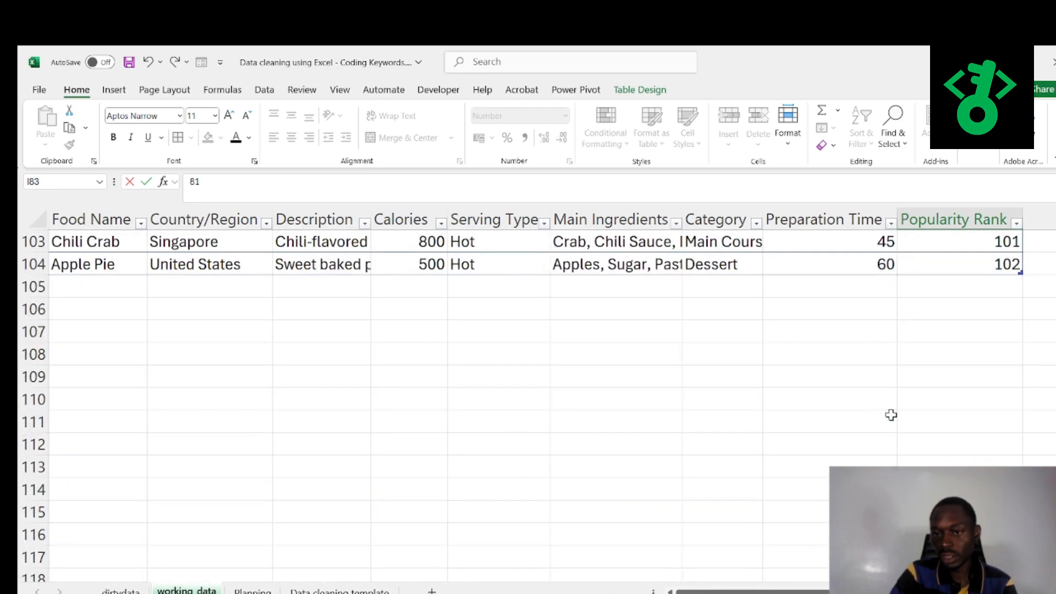
pyautogui.click(822, 356)
# Scan the whole table for remaining blank cells, selecting the Arepas row's empty description
pyautogui.scroll(20, 750, 465)
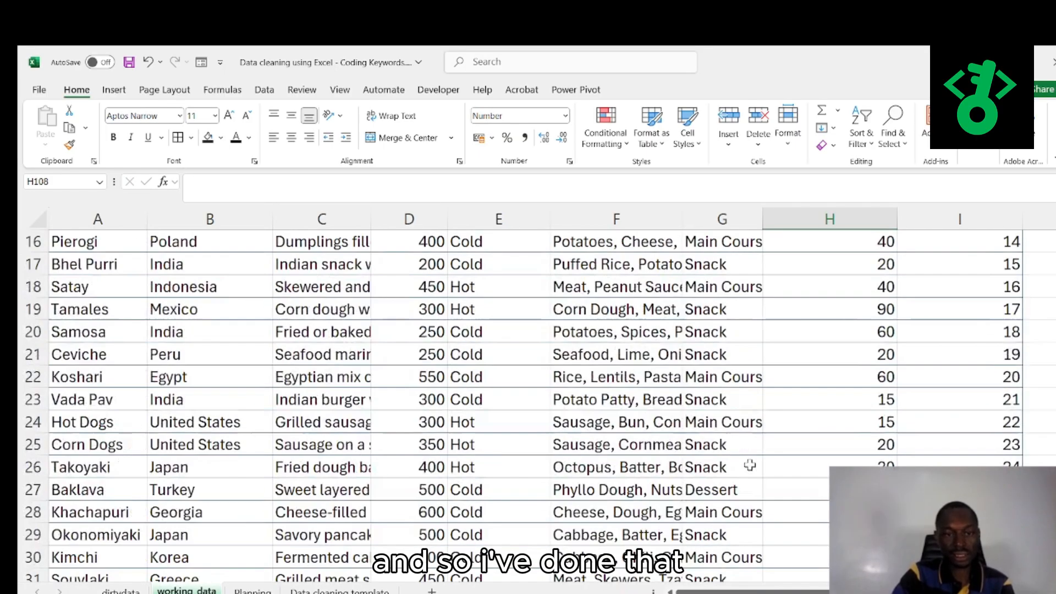
pyautogui.scroll(5, 648, 446)
pyautogui.scroll(-2, 256, 445)
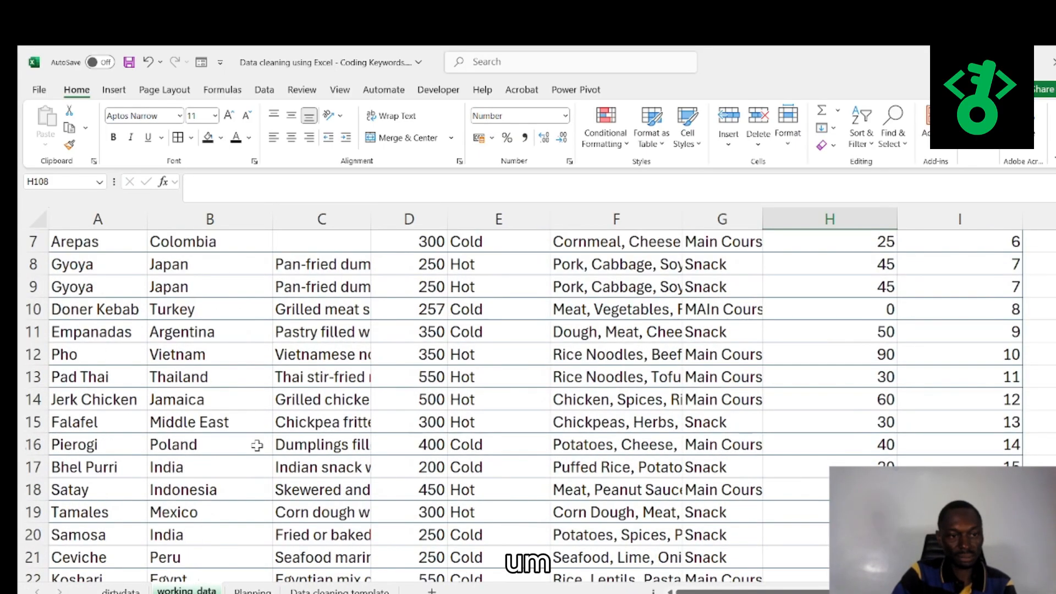
pyautogui.scroll(-17, 257, 446)
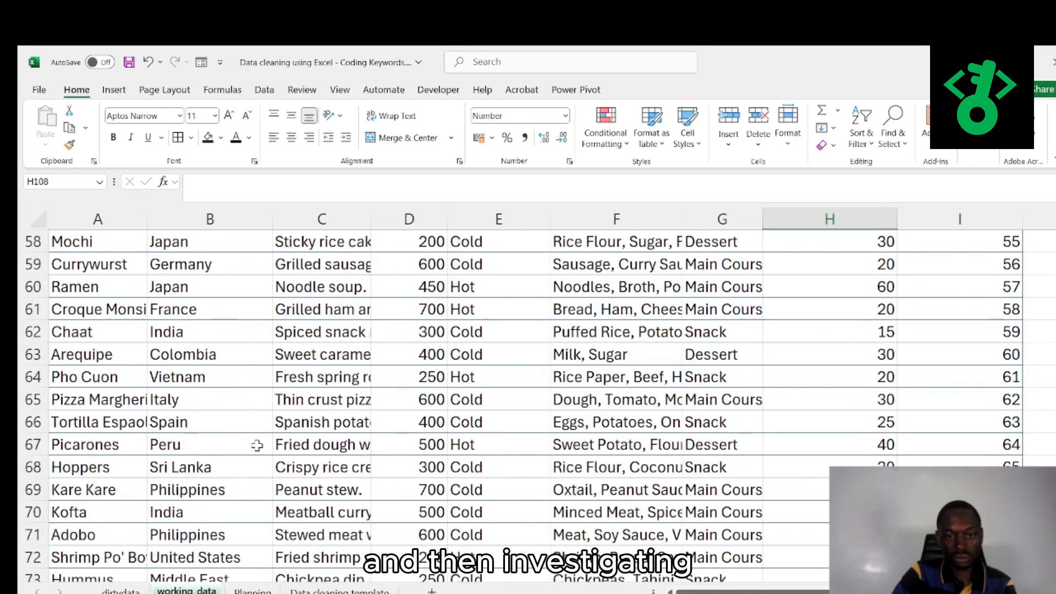
pyautogui.scroll(19, 257, 446)
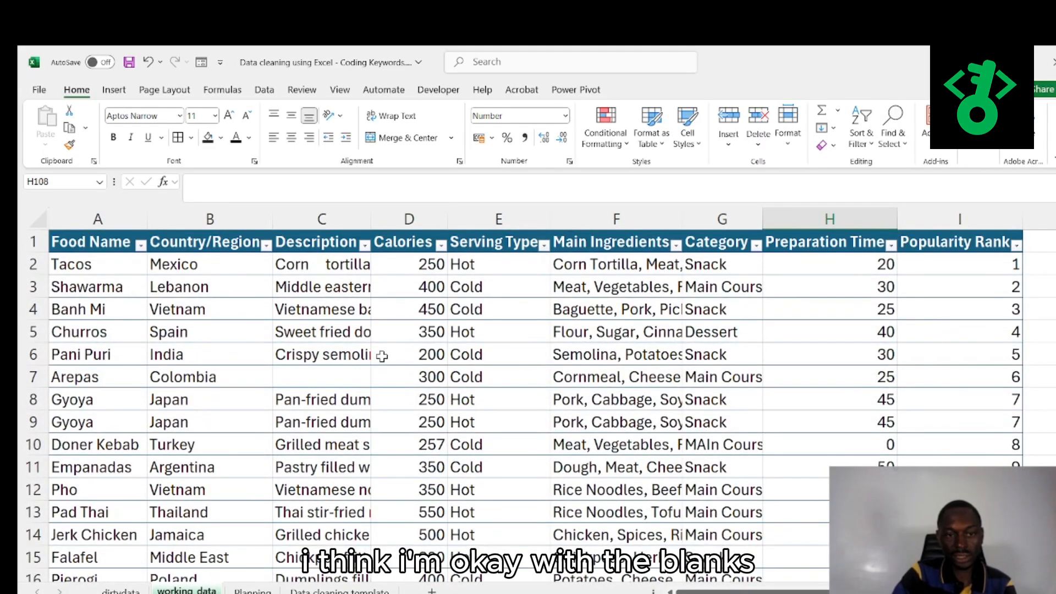
pyautogui.click(316, 373)
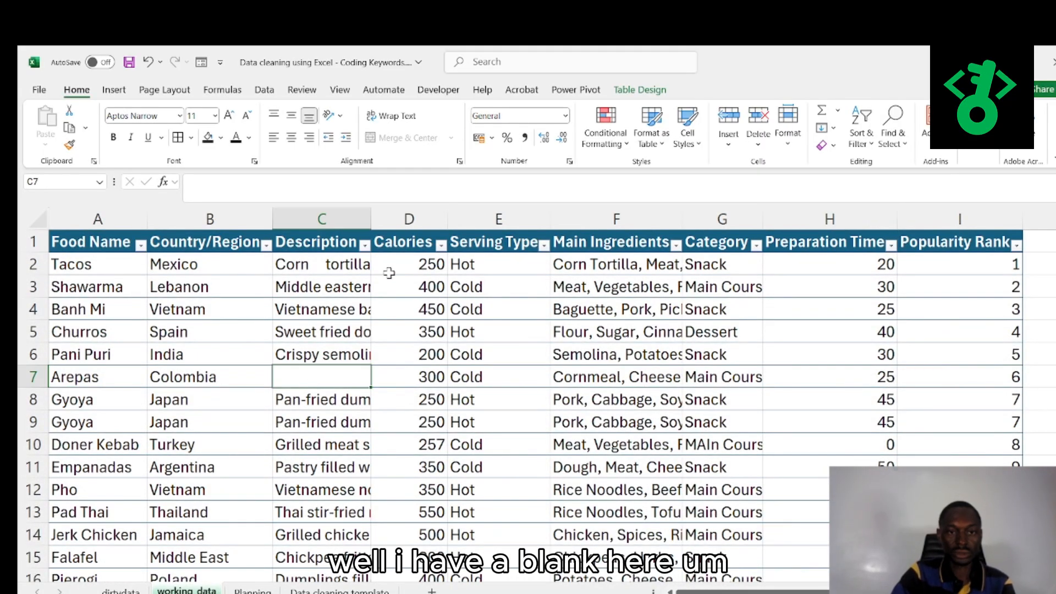
# Filter the Description column to show only the rows with blank values
pyautogui.click(364, 244)
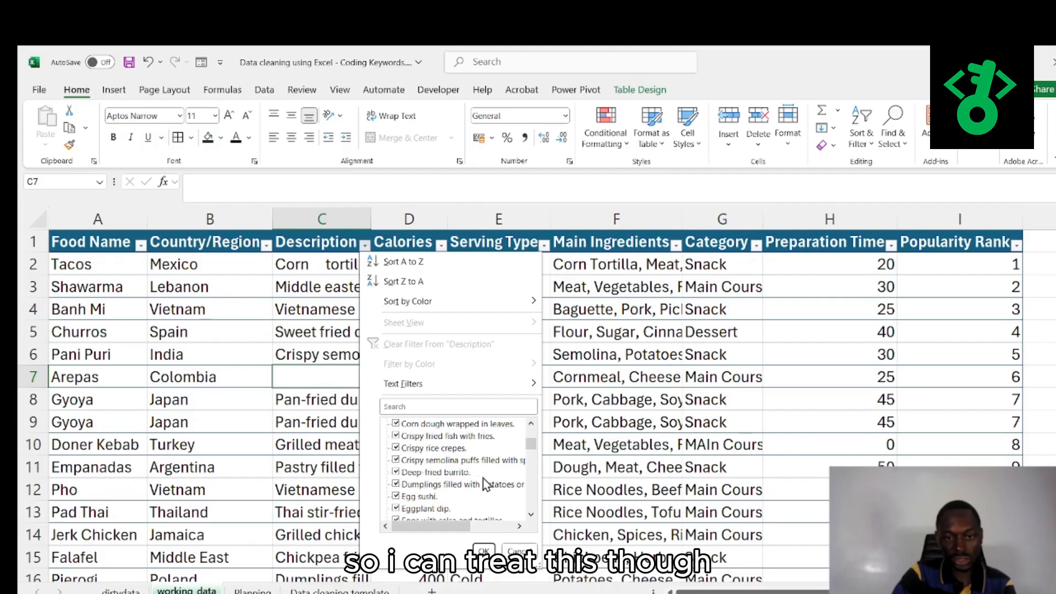
pyautogui.scroll(-10, 483, 478)
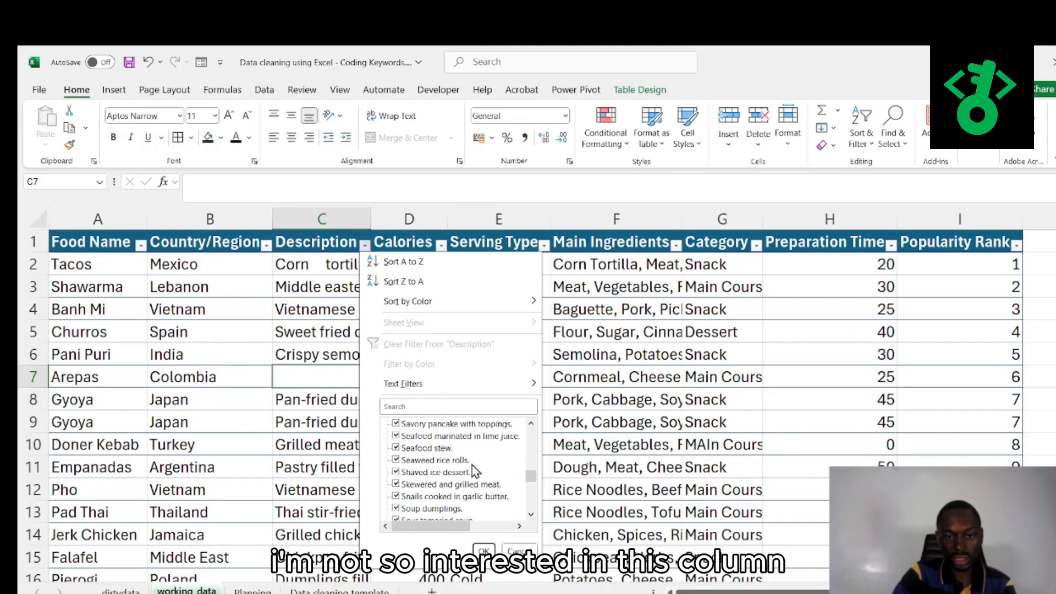
pyautogui.scroll(15, 473, 468)
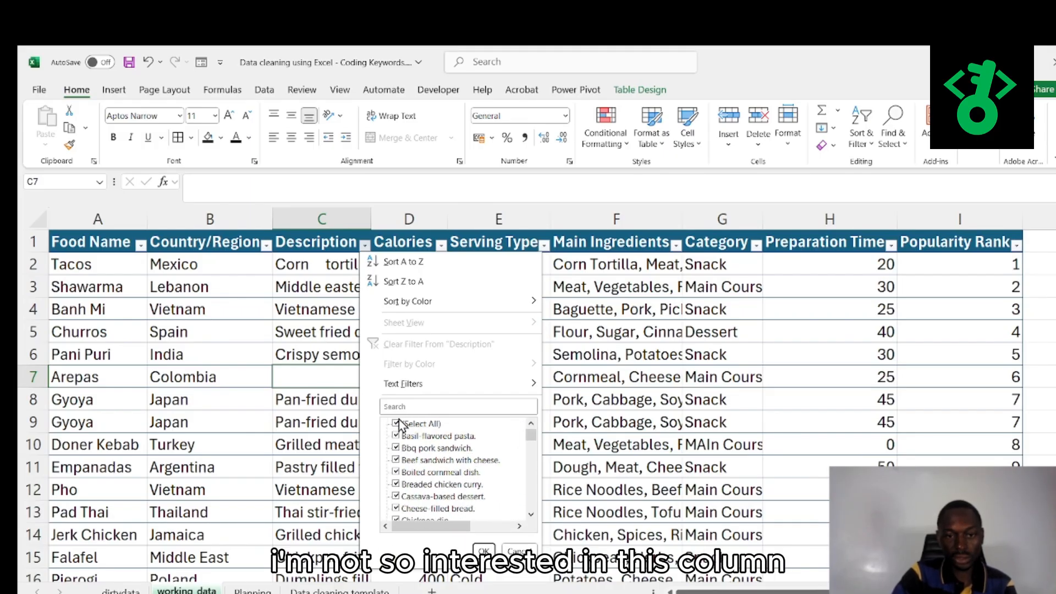
pyautogui.click(395, 424)
pyautogui.scroll(-12, 443, 463)
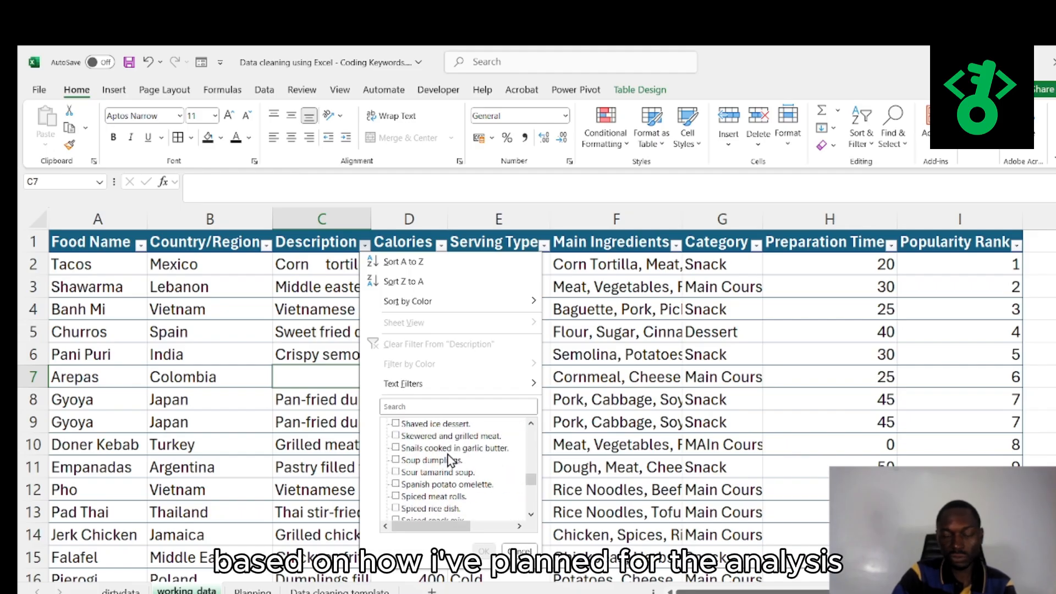
pyautogui.scroll(-5, 451, 461)
pyautogui.click(396, 508)
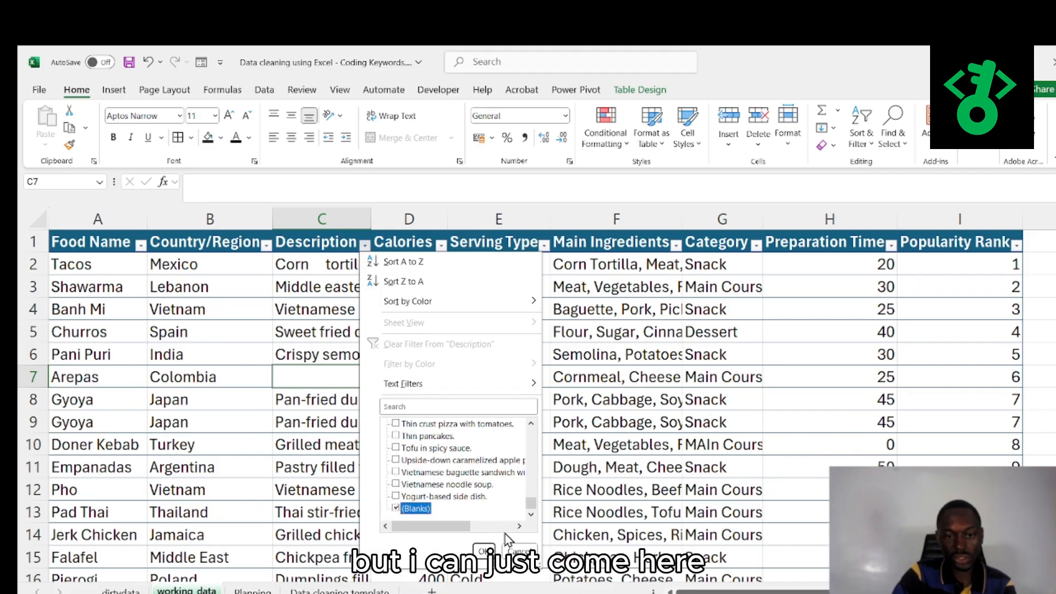
pyautogui.click(479, 550)
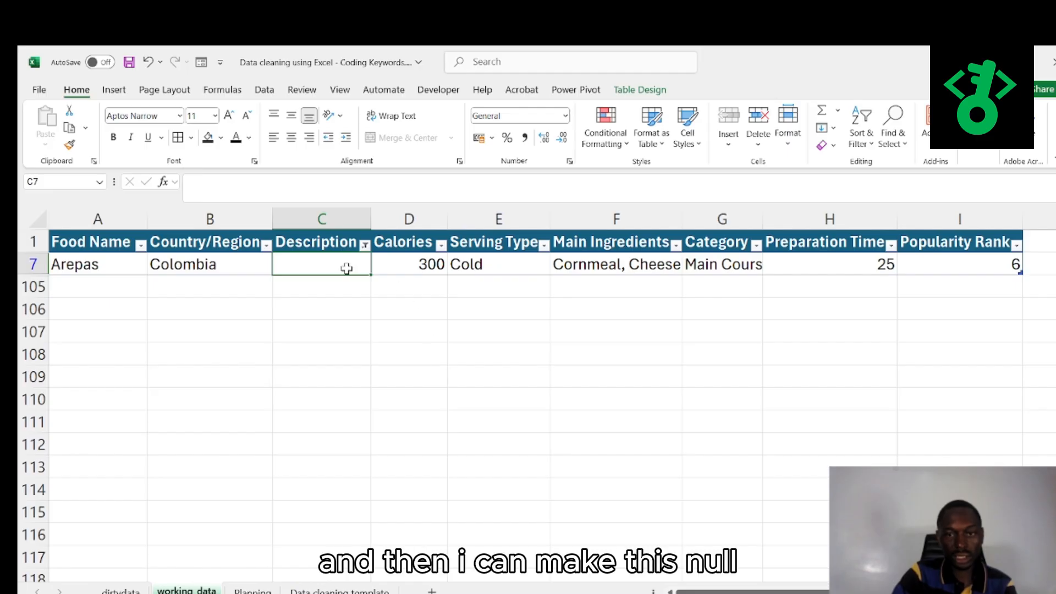
# Enter NULL as the description of the Arepas row
pyautogui.press('capslock')
pyautogui.write('NULL')
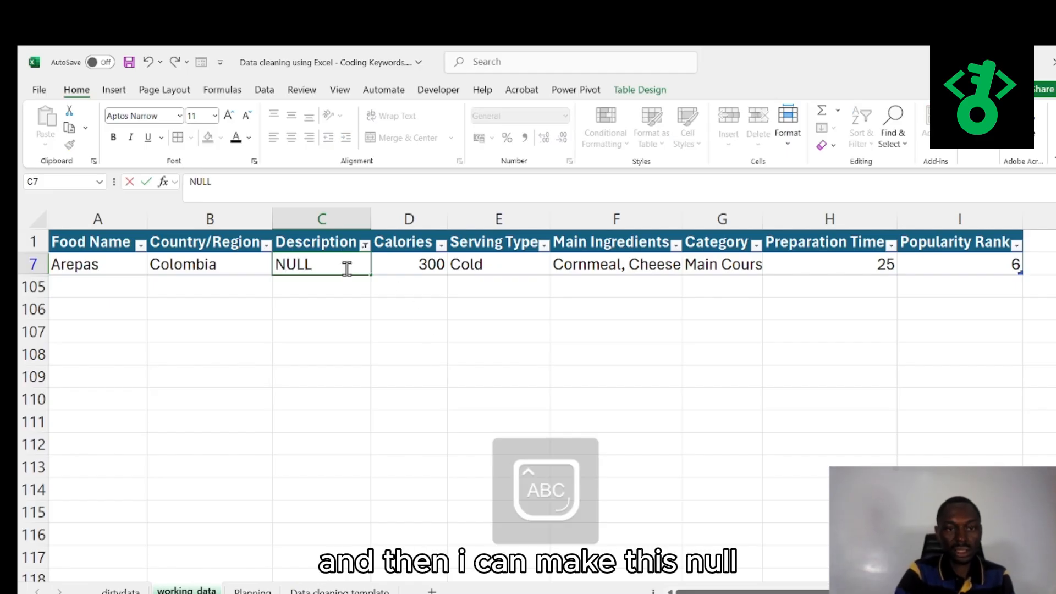
pyautogui.moveTo(351, 392); pyautogui.dragTo(351, 378)
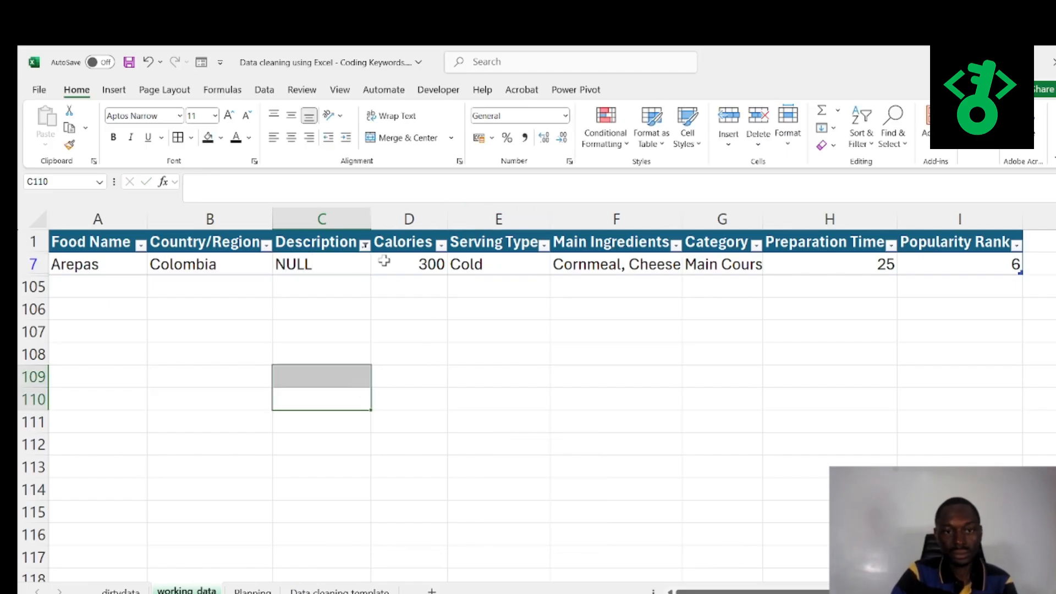
# Remove the blanks filter from the Description column so that all rows are shown
pyautogui.click(366, 245)
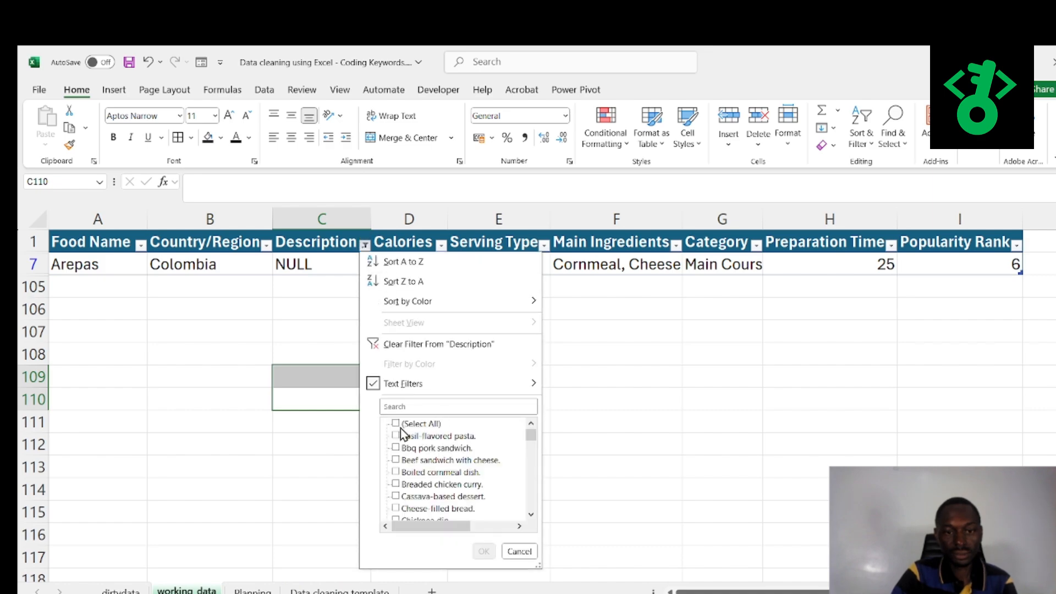
pyautogui.click(484, 551)
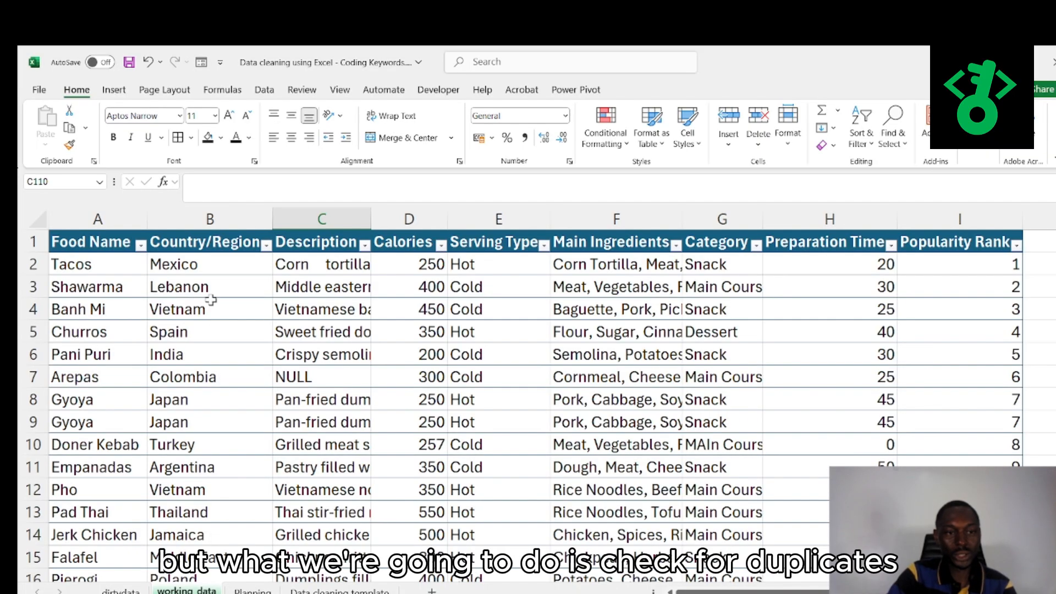
# Highlight duplicate values in the Food Name column with Yellow Fill with Dark Yellow Text using conditional formatting
pyautogui.click(110, 217)
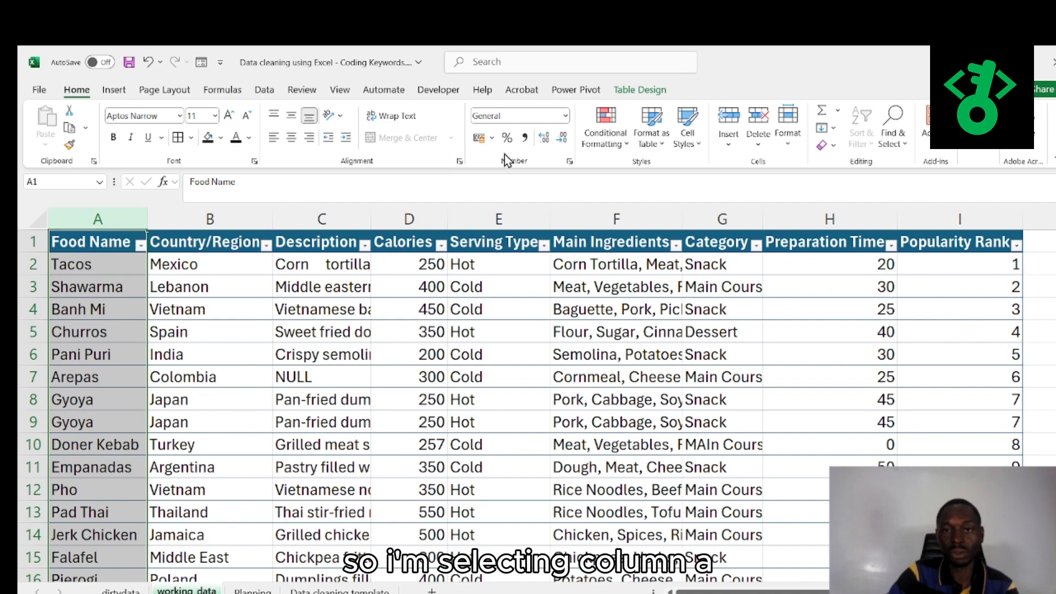
pyautogui.click(605, 138)
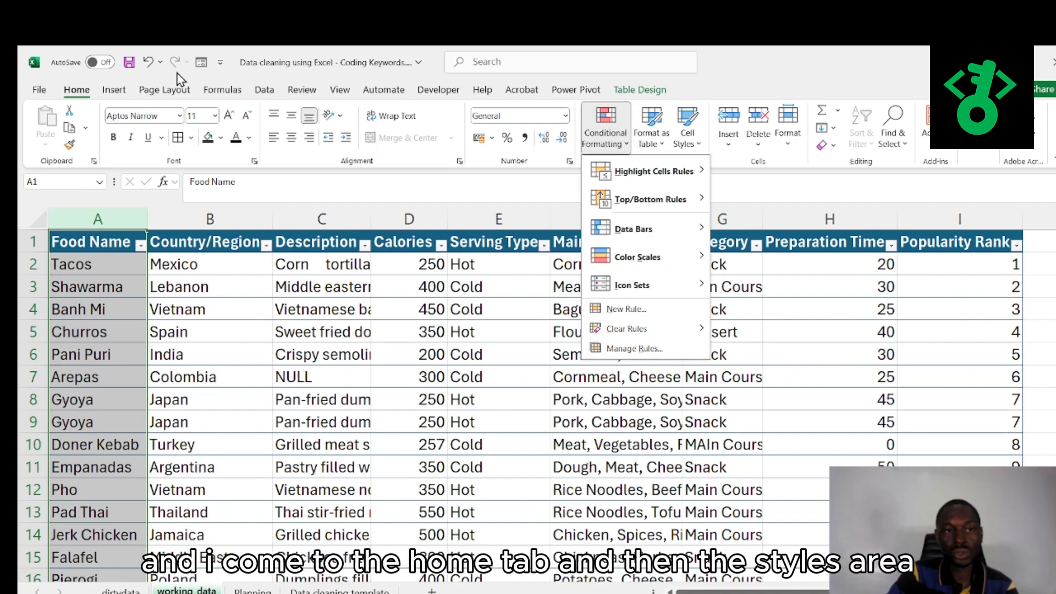
pyautogui.click(73, 92)
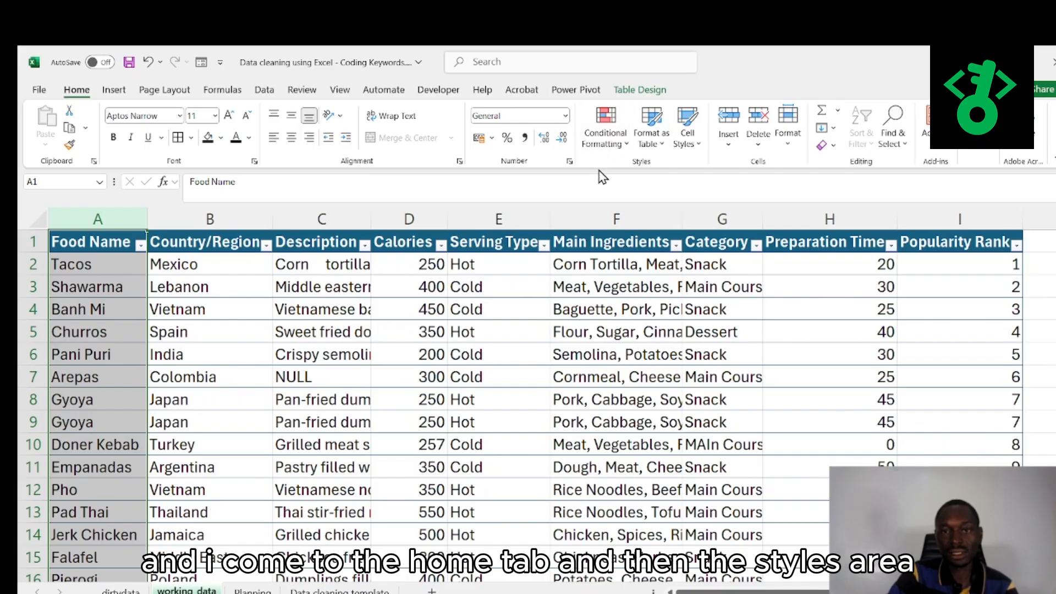
pyautogui.click(607, 138)
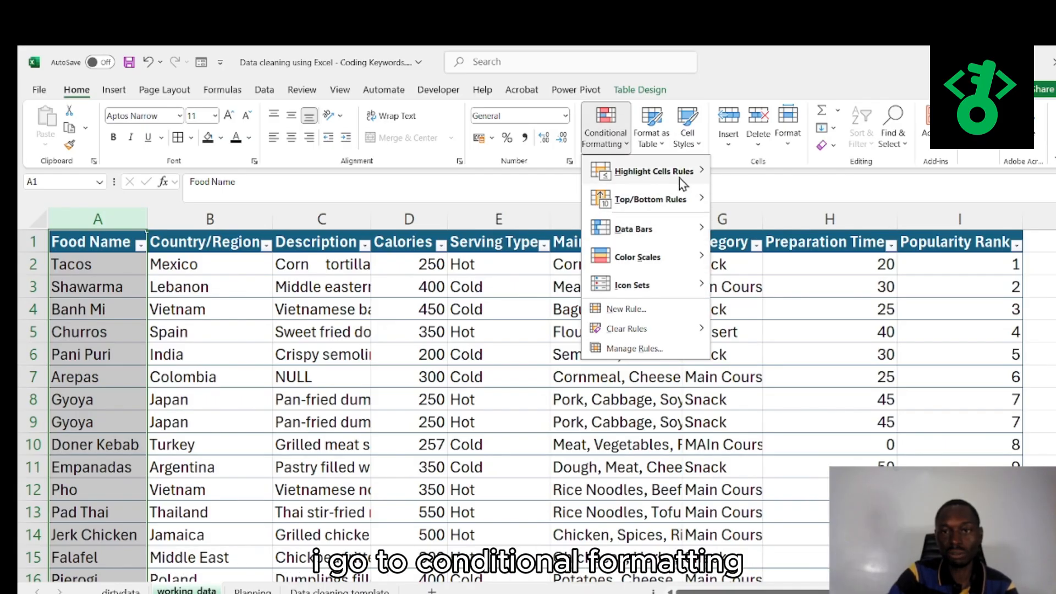
pyautogui.moveTo(679, 176)
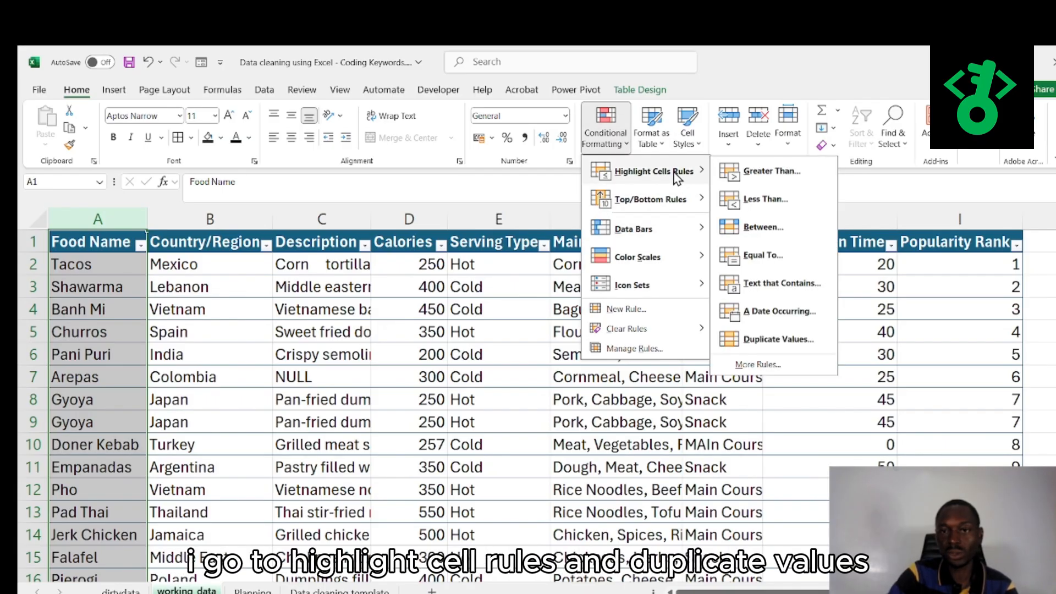
pyautogui.click(785, 339)
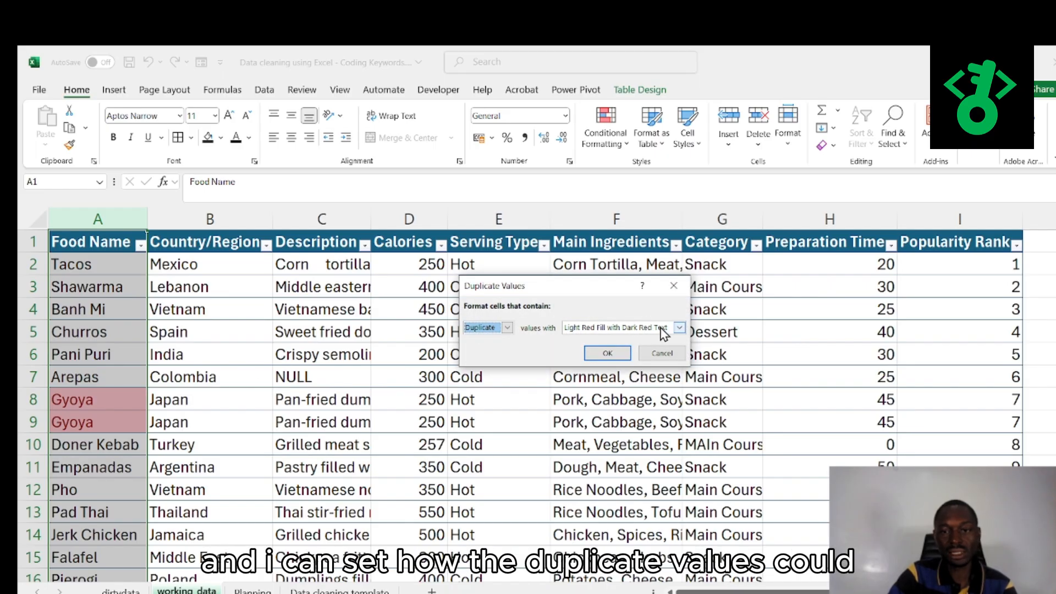
pyautogui.click(680, 328)
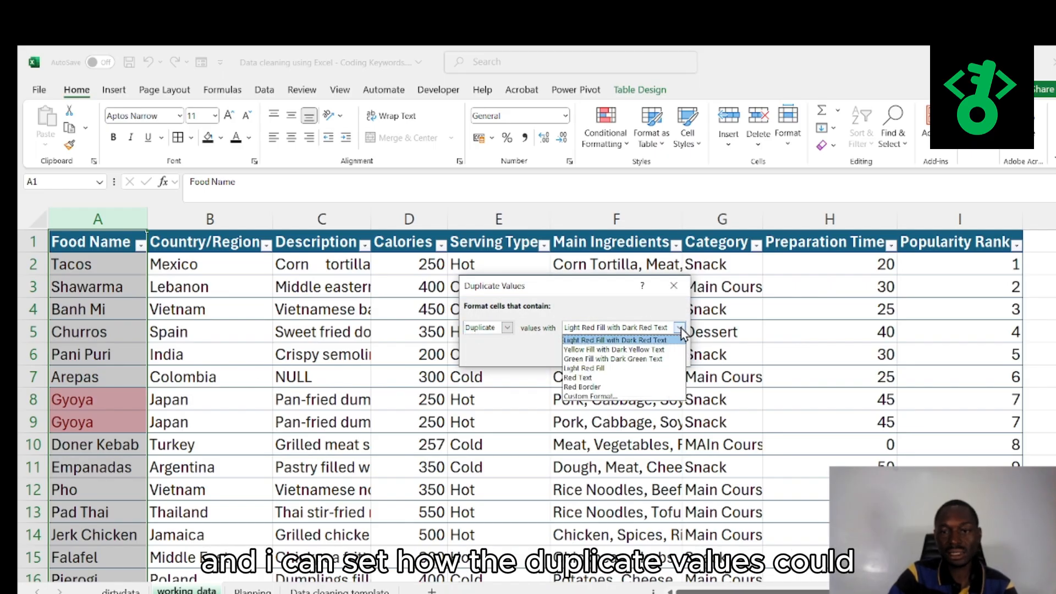
pyautogui.click(619, 350)
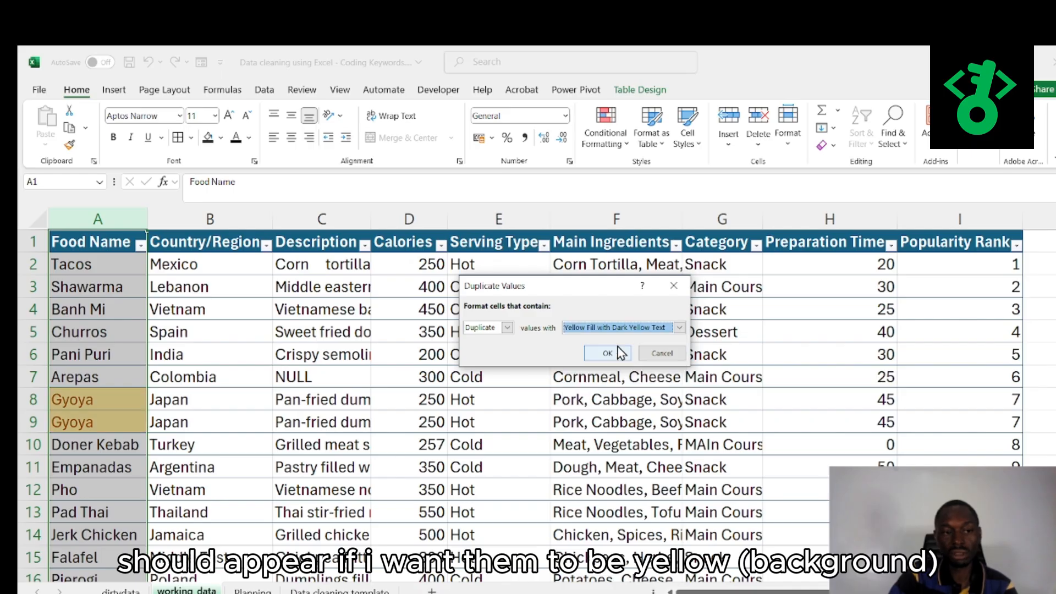
pyautogui.click(607, 355)
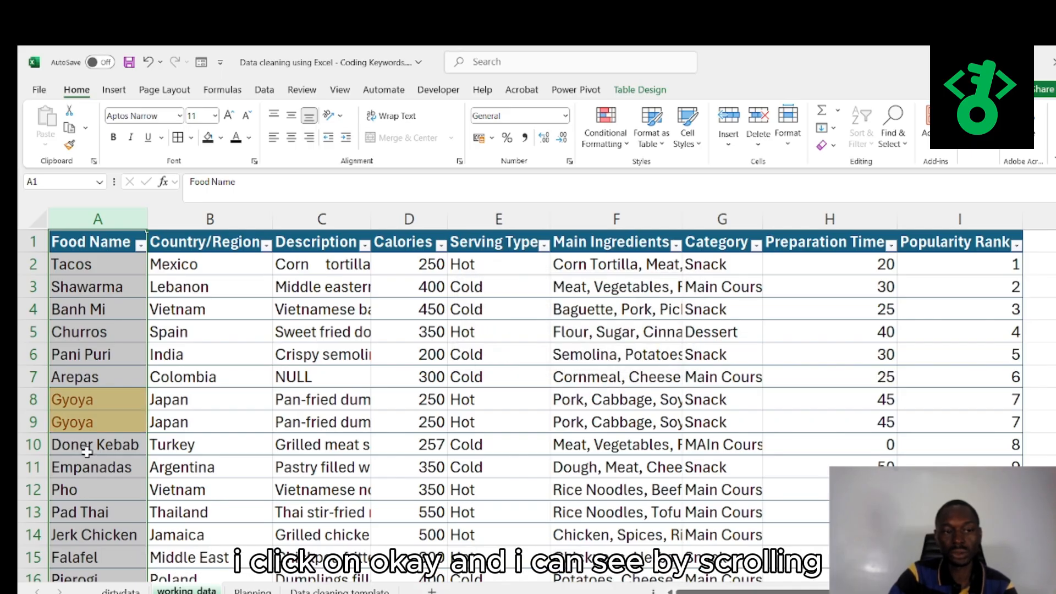
# Look through the table for highlighted duplicate food names and compare the other column values in those rows
pyautogui.scroll(-20, 100, 397)
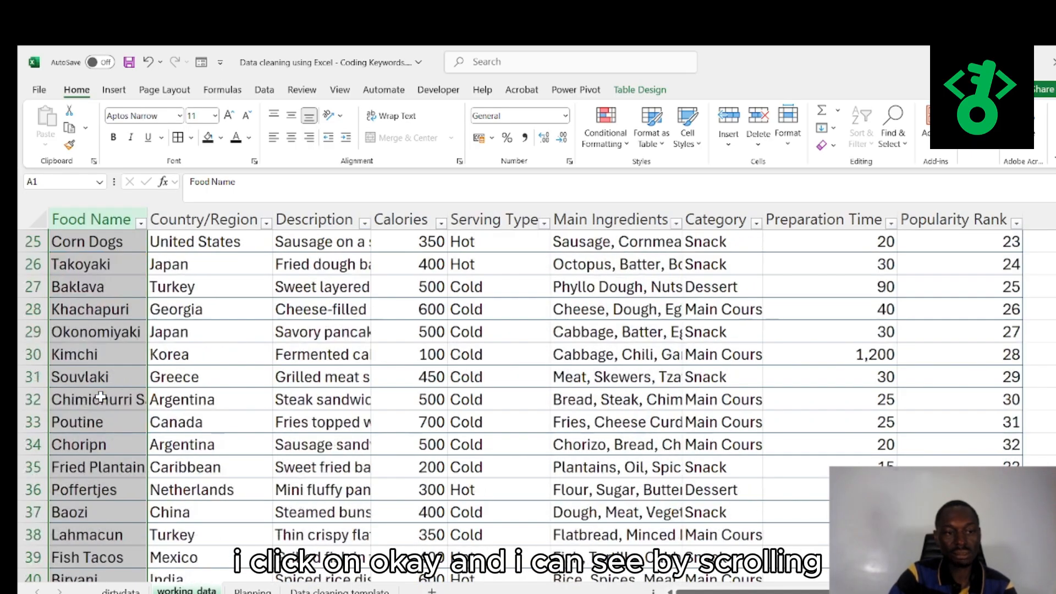
pyautogui.scroll(-14, 100, 397)
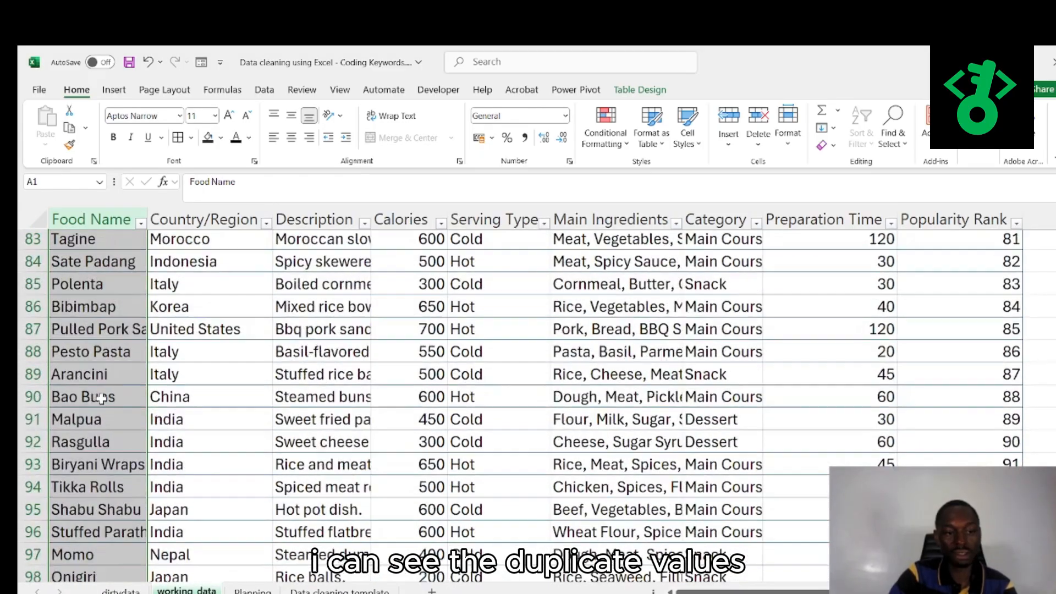
pyautogui.scroll(13, 103, 396)
pyautogui.scroll(20, 104, 395)
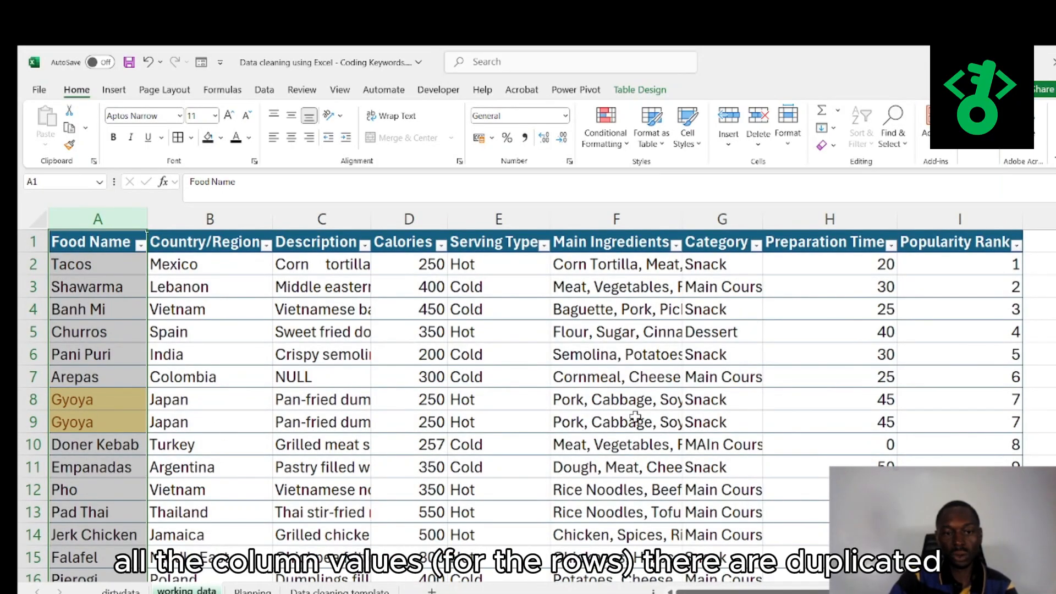
pyautogui.scroll(-6, 253, 449)
pyautogui.scroll(-8, 205, 424)
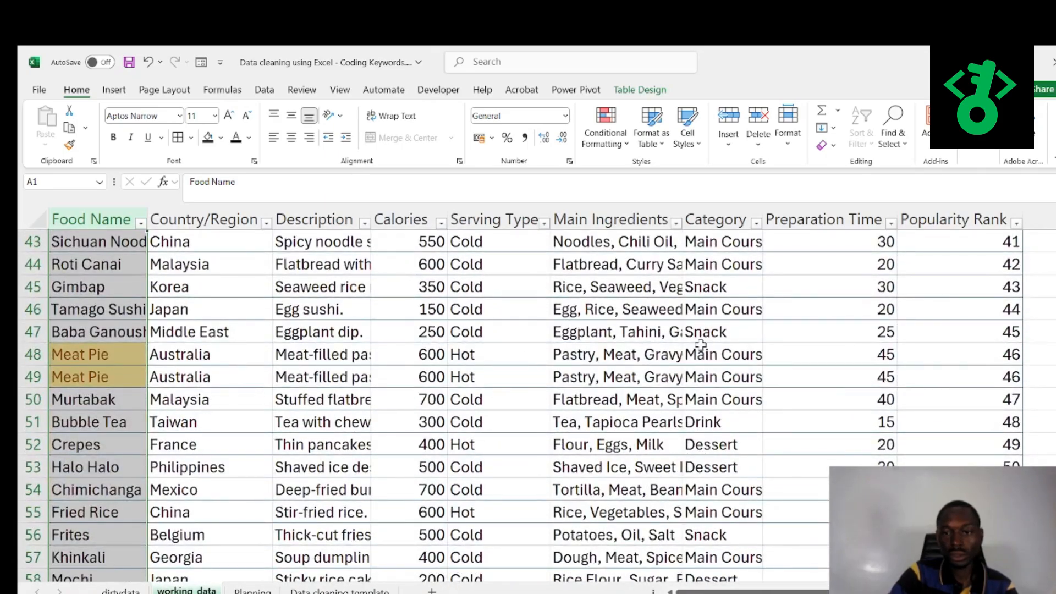
pyautogui.scroll(6, 195, 345)
pyautogui.scroll(8, 194, 345)
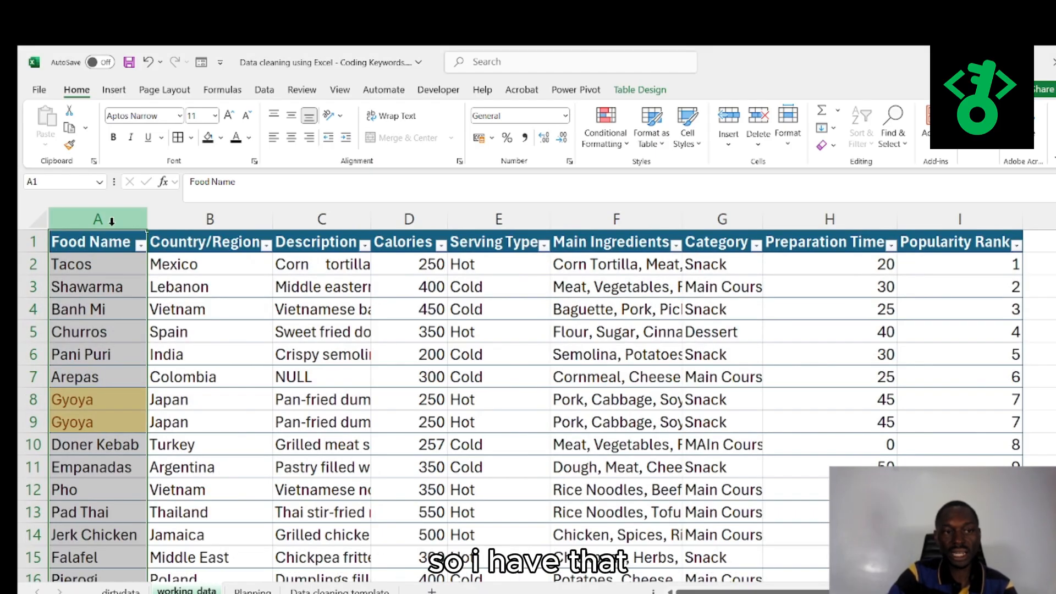
# Delete row 8, the first of the two duplicate Gyoya rows
pyautogui.click(95, 266)
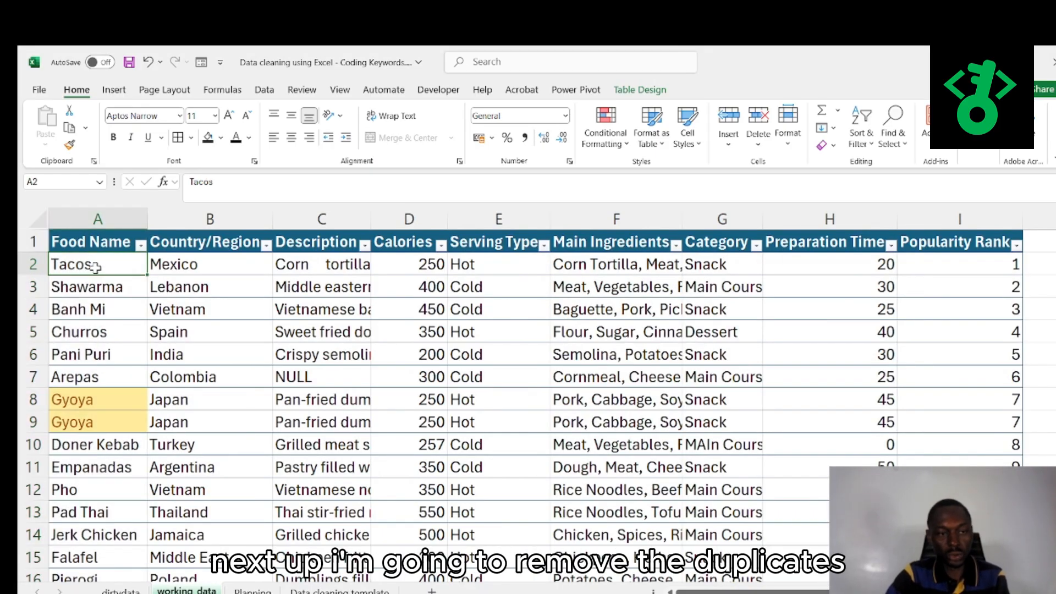
pyautogui.hotkey('ctrl', 'shift', 'End')
pyautogui.scroll(20, 187, 368)
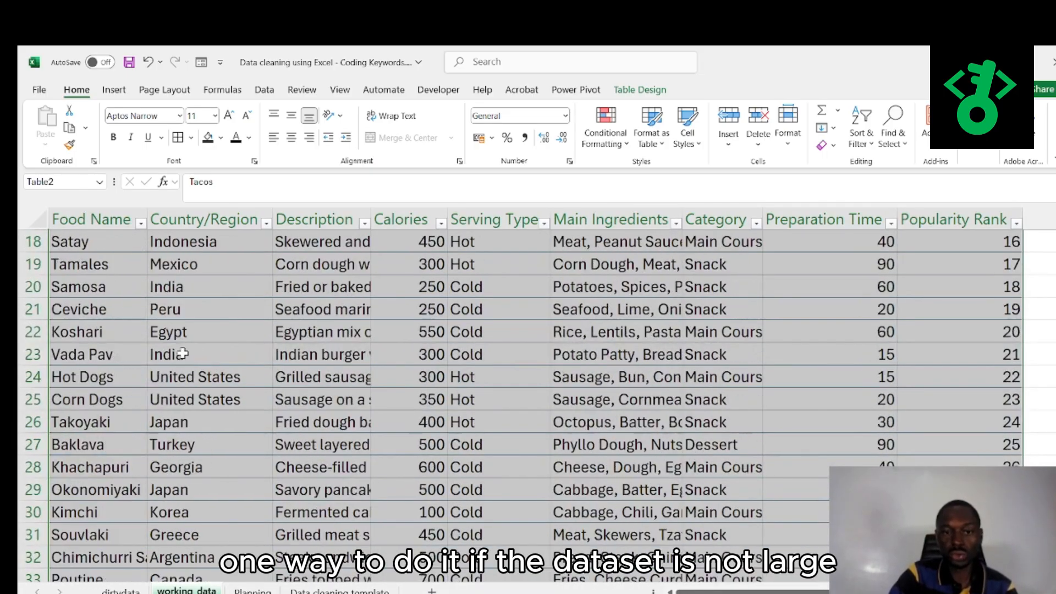
pyautogui.scroll(6, 182, 355)
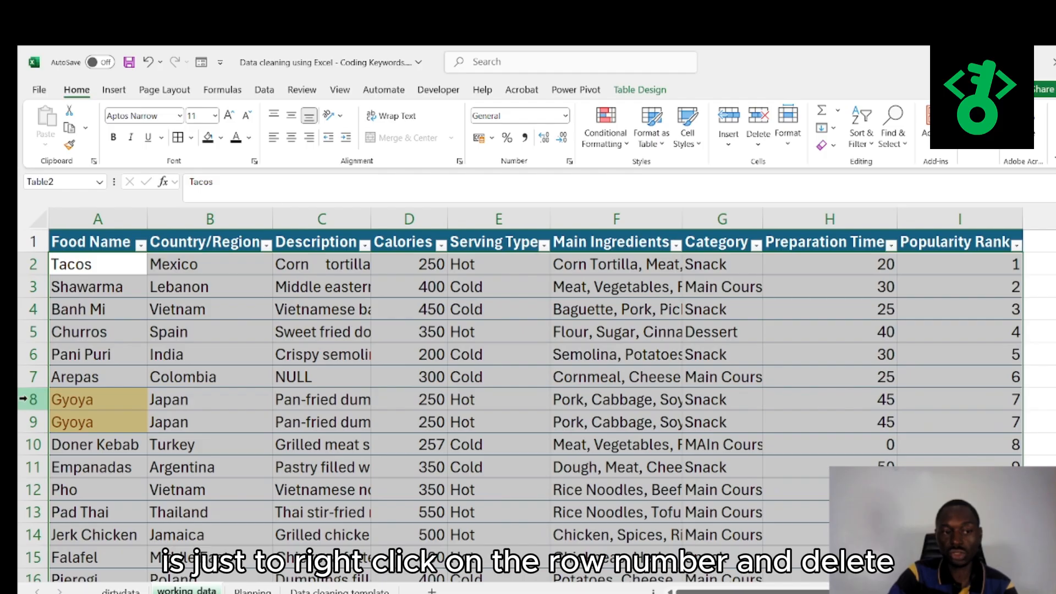
pyautogui.rightClick(24, 399)
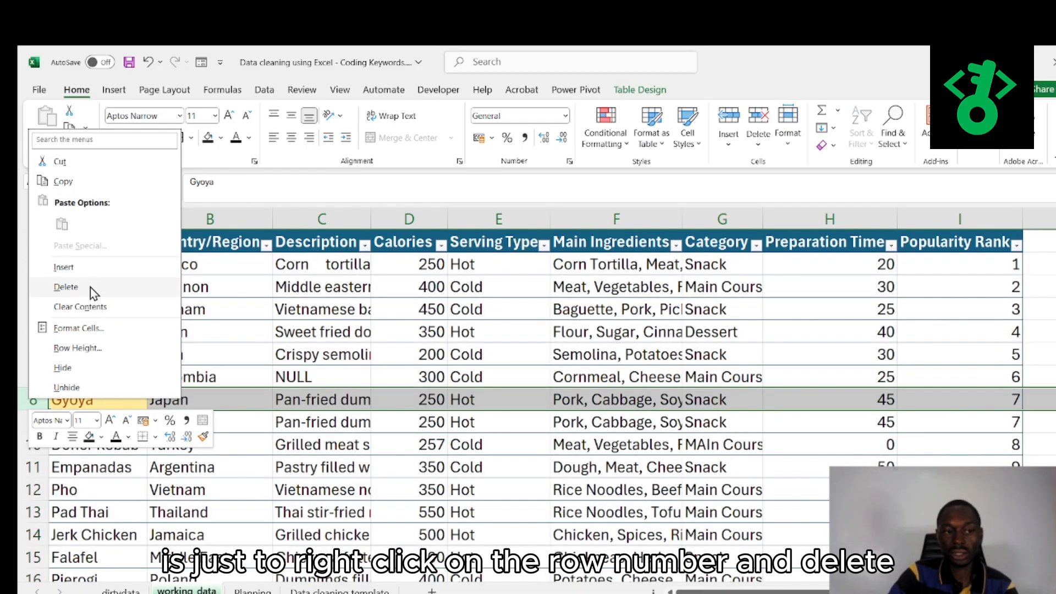
pyautogui.click(66, 287)
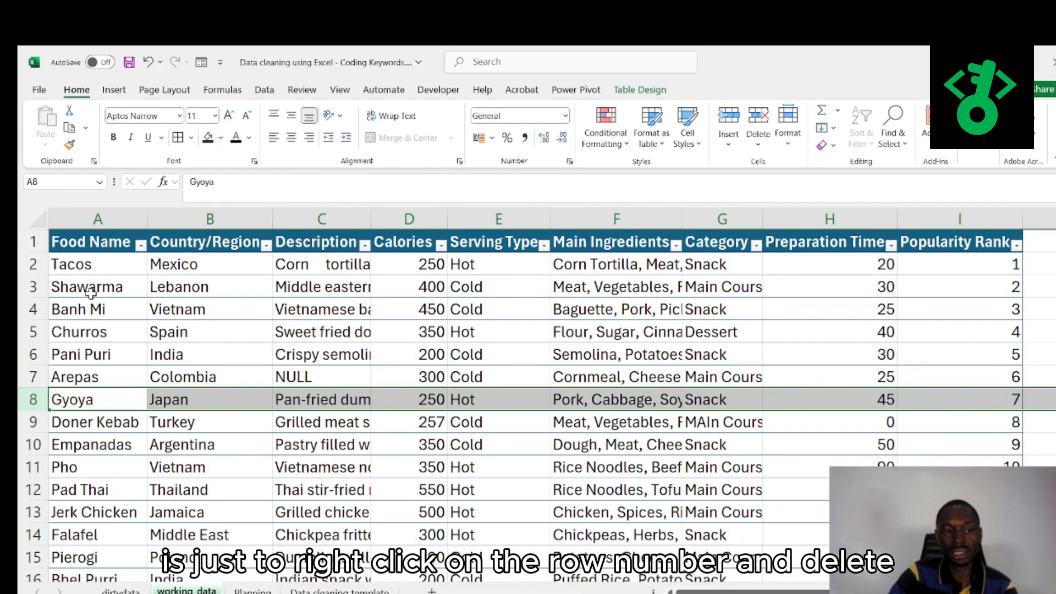
# Remove the remaining duplicate rows from the entire dataset, comparing all columns and treating the first row as headers
pyautogui.scroll(-15, 117, 434)
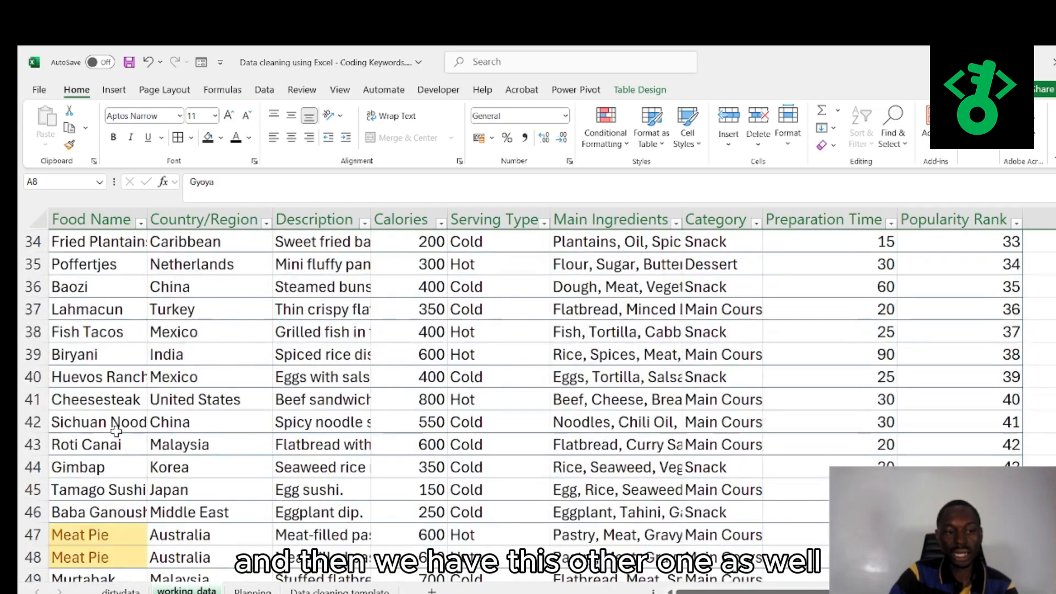
pyautogui.scroll(15, 113, 366)
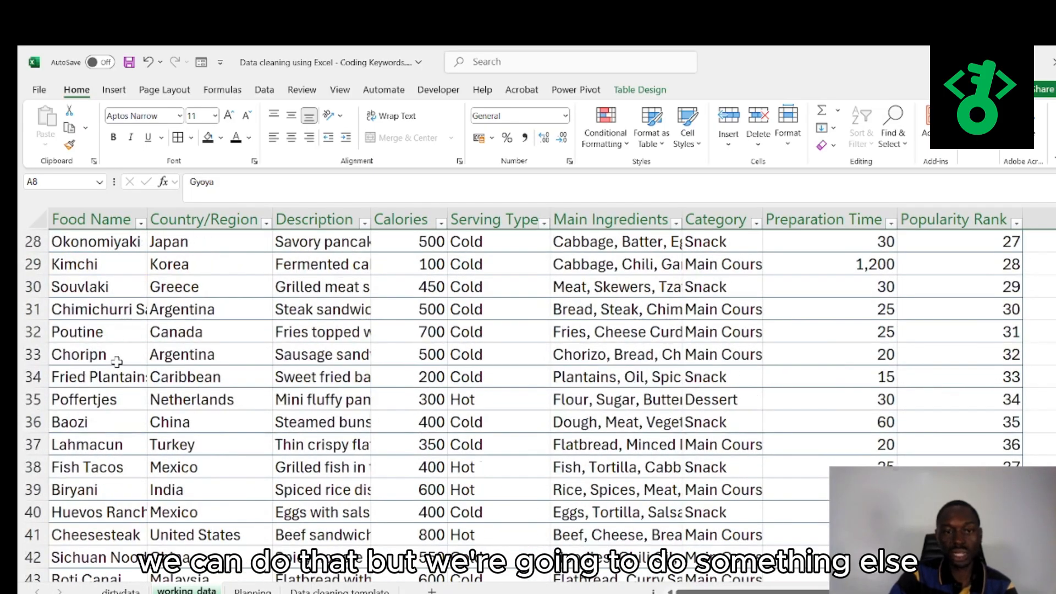
pyautogui.click(83, 240)
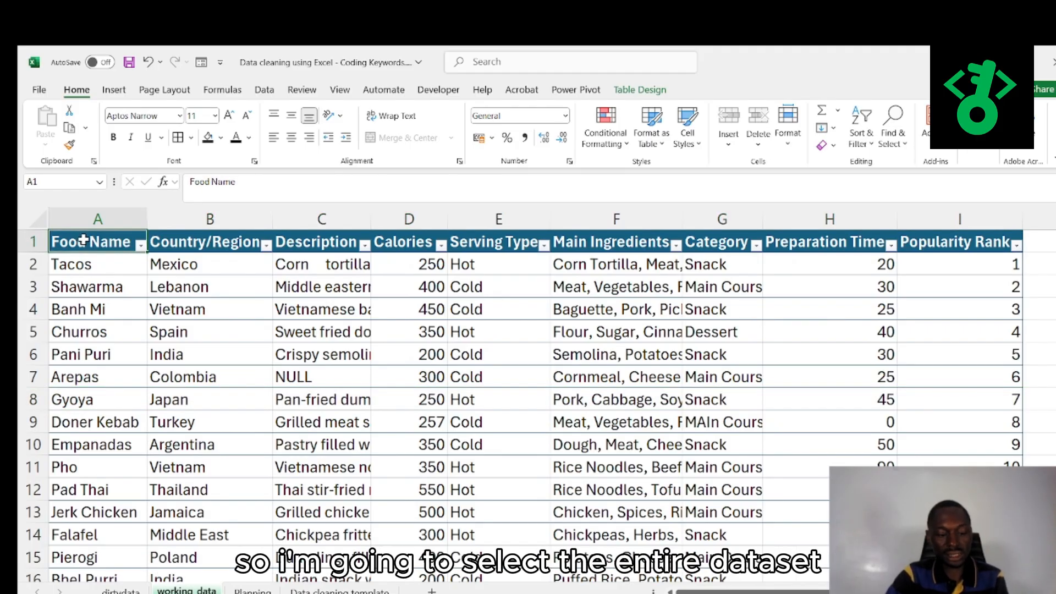
pyautogui.hotkey('ctrl', 'shift', 'End')
pyautogui.scroll(10, 480, 223)
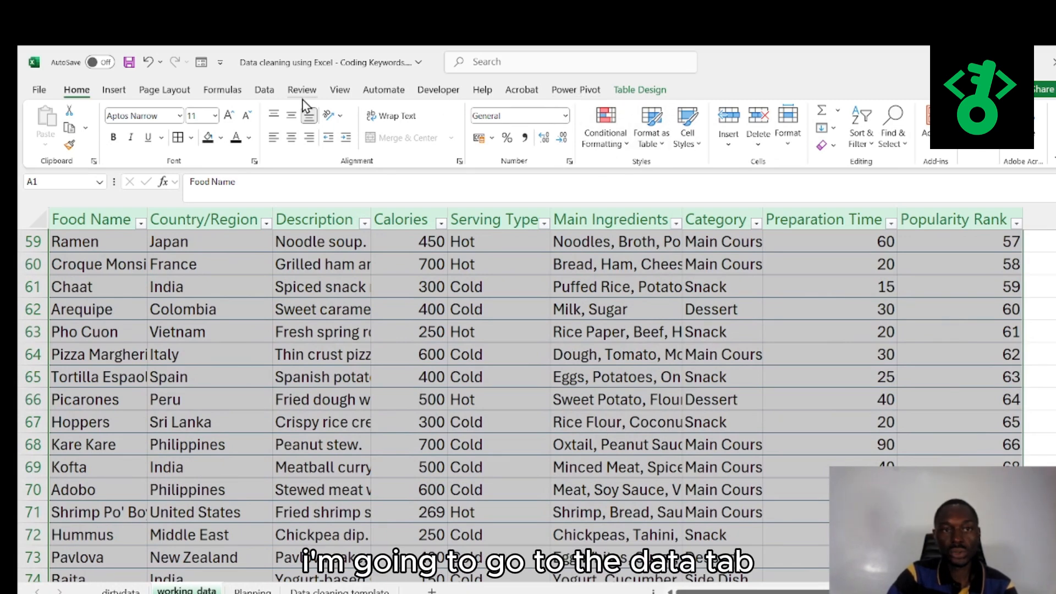
pyautogui.click(266, 92)
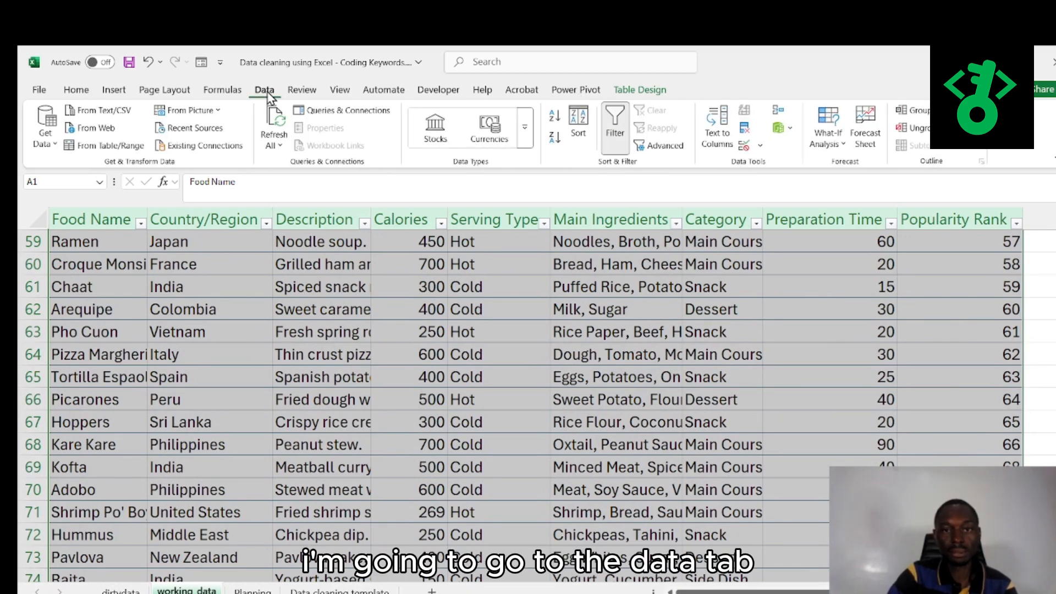
pyautogui.click(745, 129)
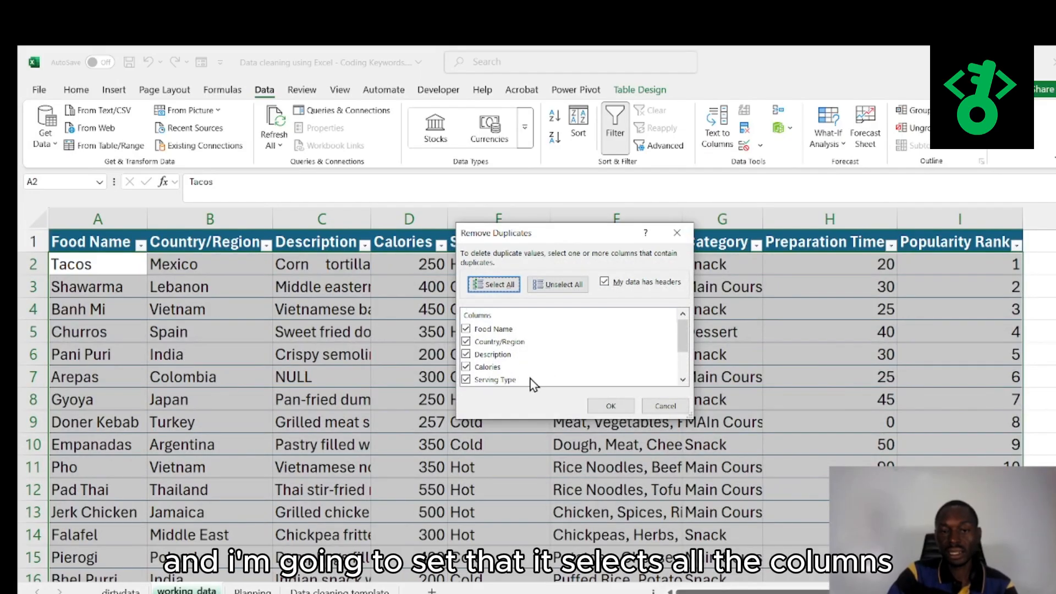
pyautogui.scroll(-2, 513, 350)
pyautogui.scroll(2, 510, 345)
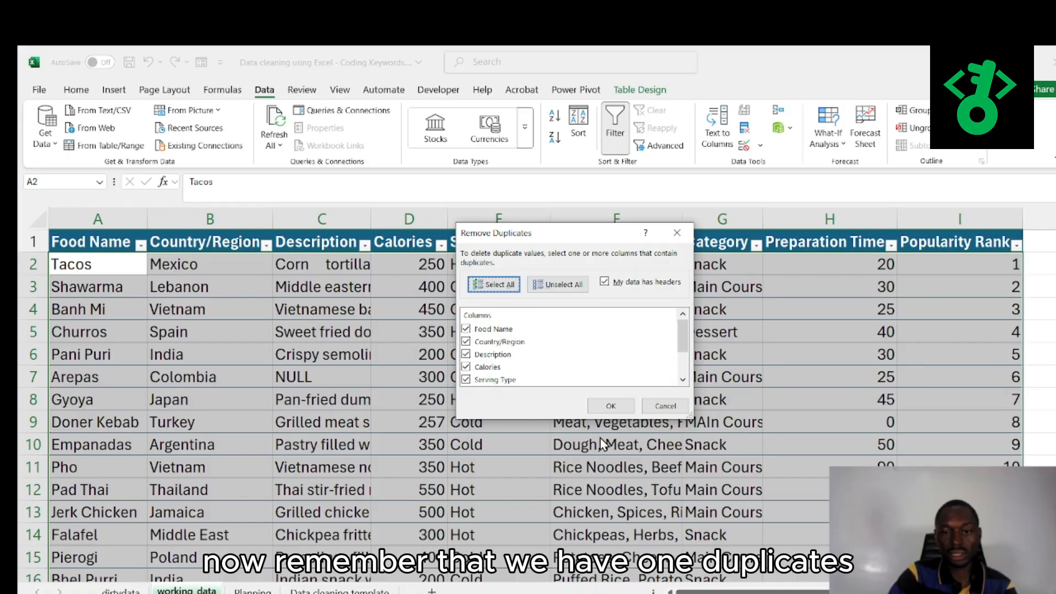
pyautogui.click(612, 406)
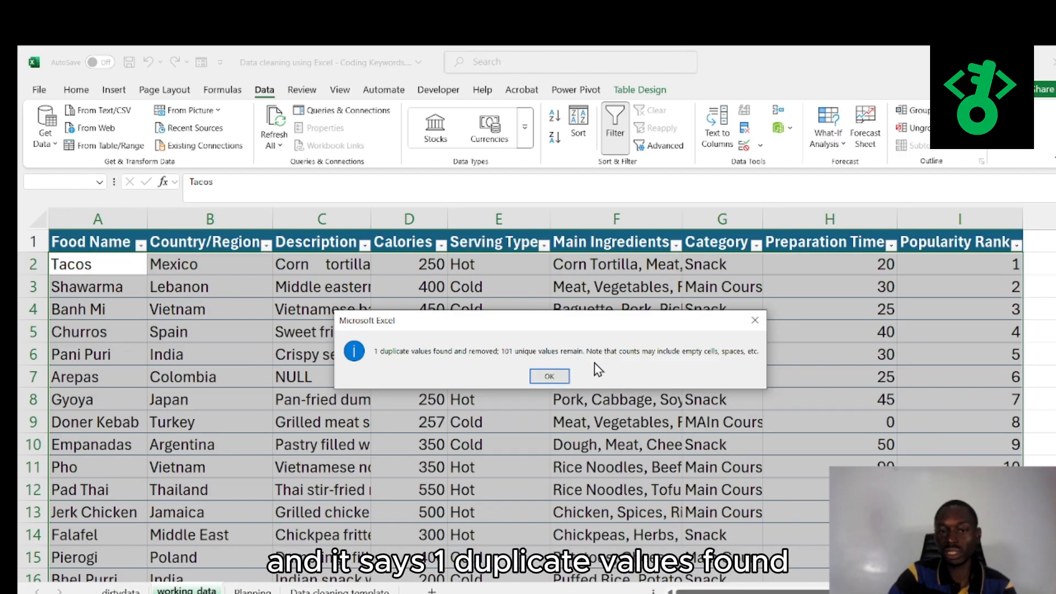
pyautogui.click(550, 377)
# Check the table for leftover duplicates and consult the Data cleaning template sheet for the next cleaning activity
pyautogui.scroll(-10, 495, 412)
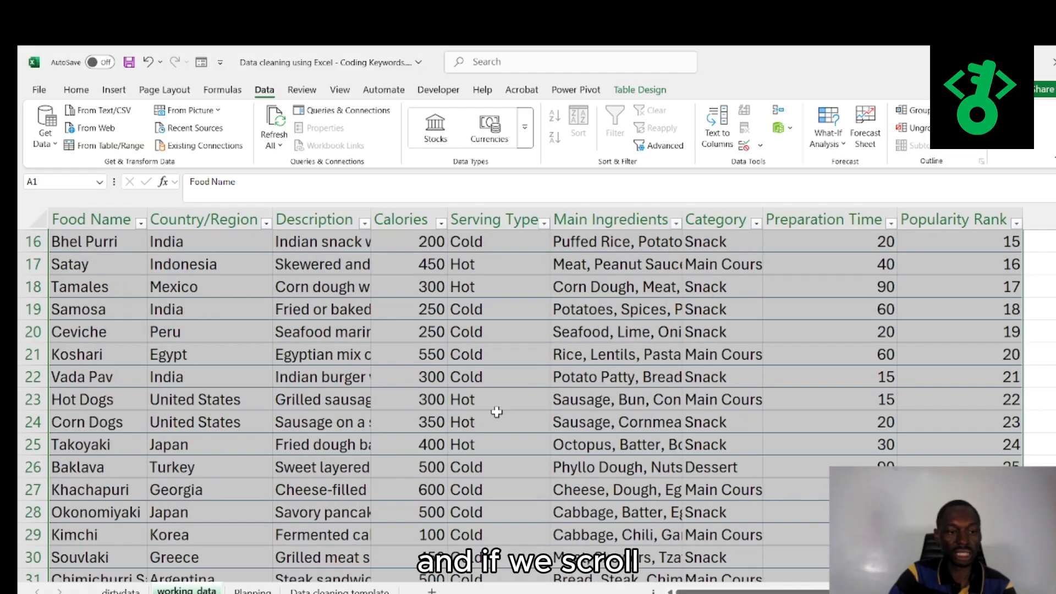
pyautogui.scroll(-17, 495, 411)
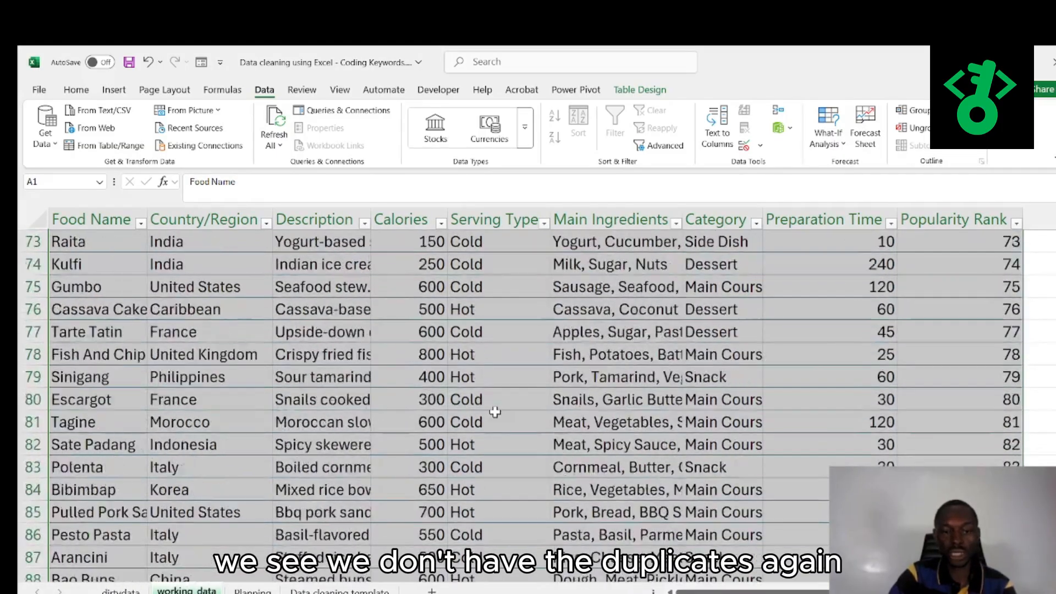
pyautogui.scroll(-6, 496, 411)
pyautogui.scroll(20, 493, 407)
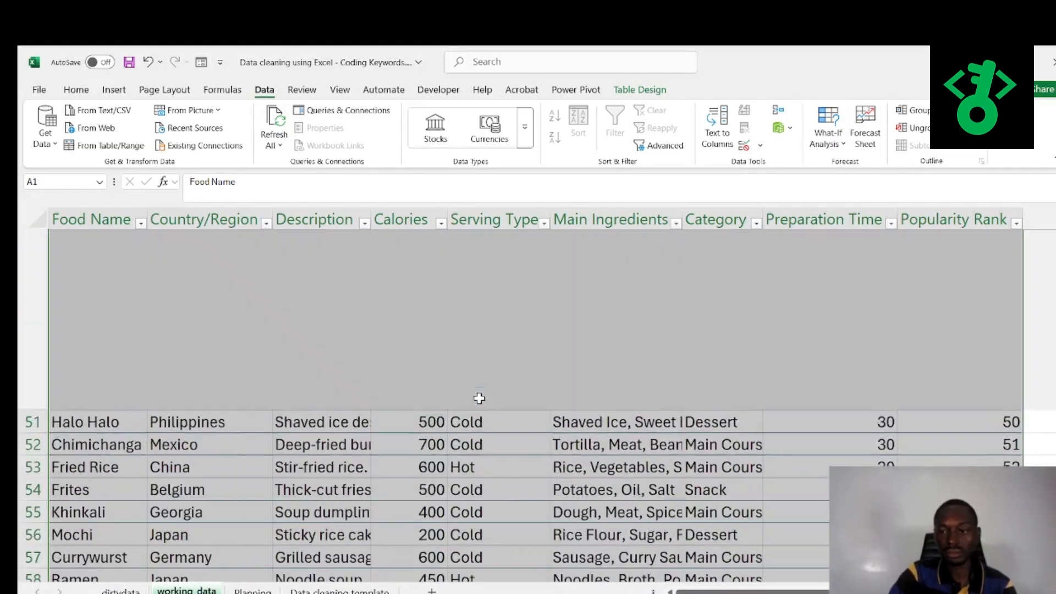
pyautogui.scroll(7, 476, 395)
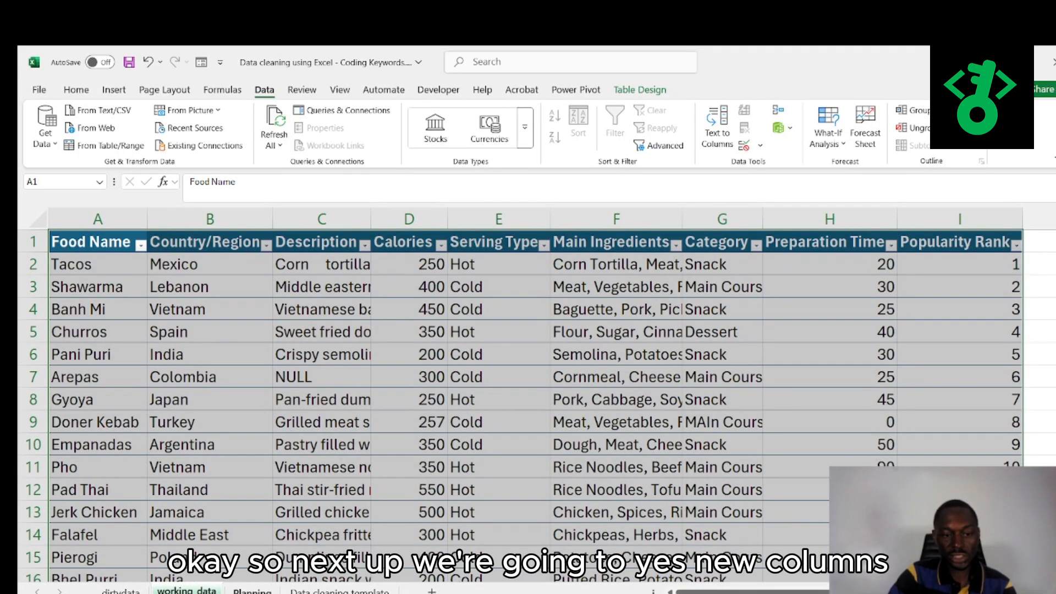
pyautogui.click(306, 591)
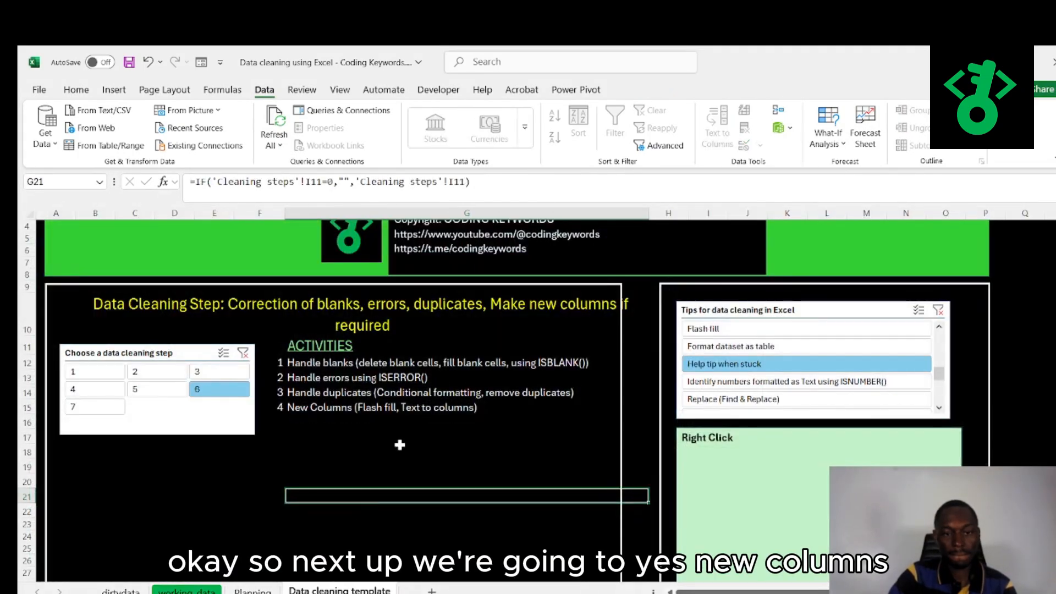
pyautogui.click(197, 591)
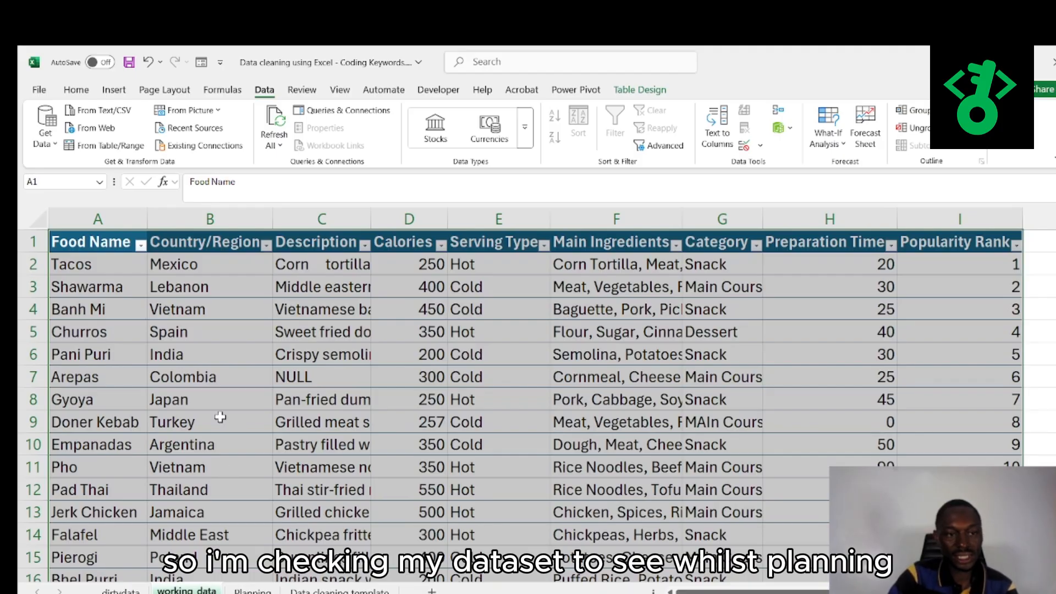
# Review the cleaning and analysis plan on the Planning sheet and return to the working_data sheet
pyautogui.click(252, 592)
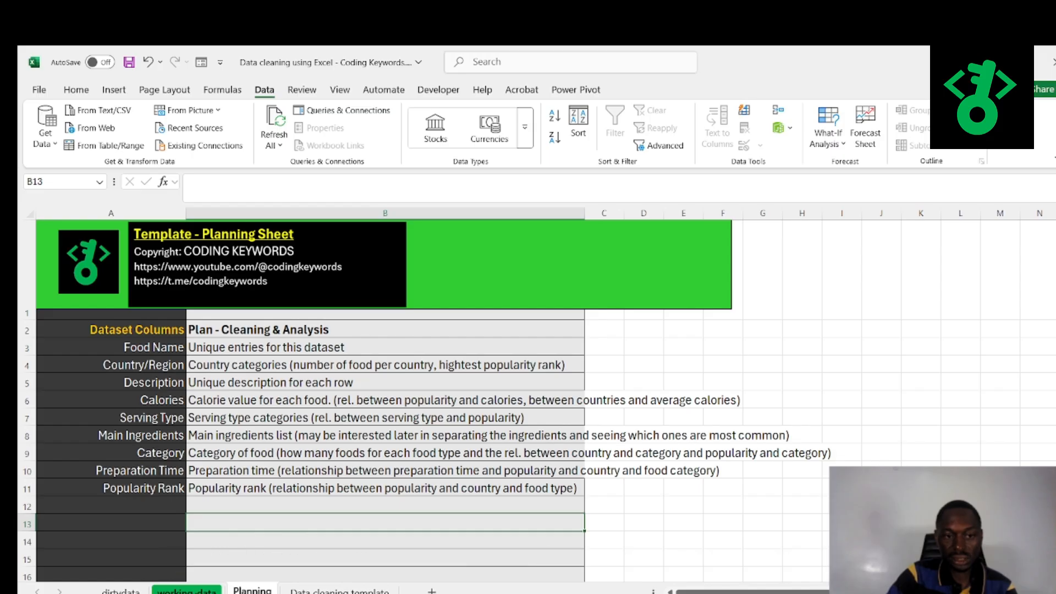
pyautogui.click(187, 590)
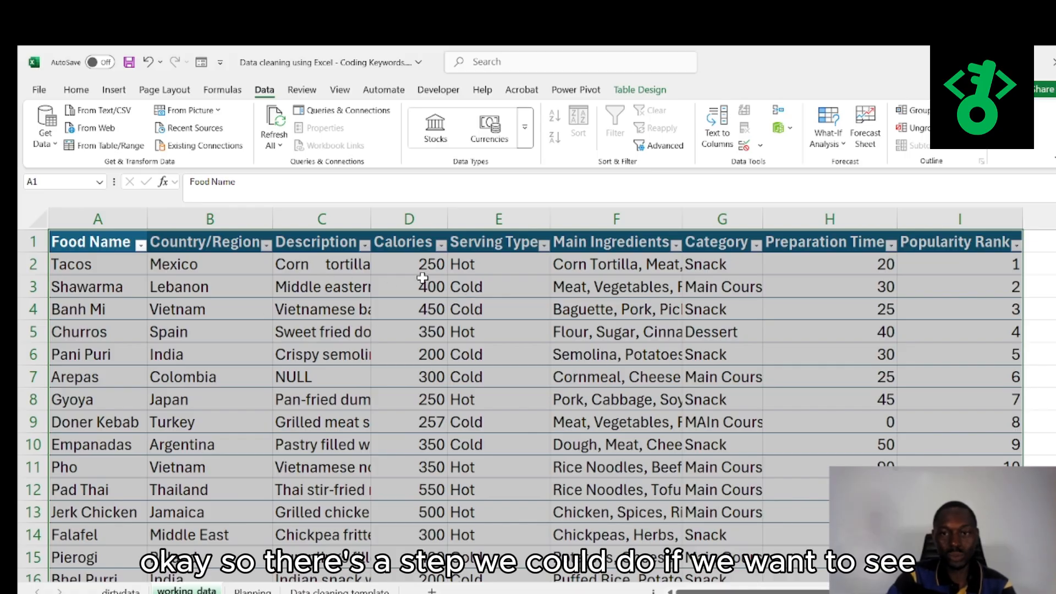
pyautogui.click(415, 452)
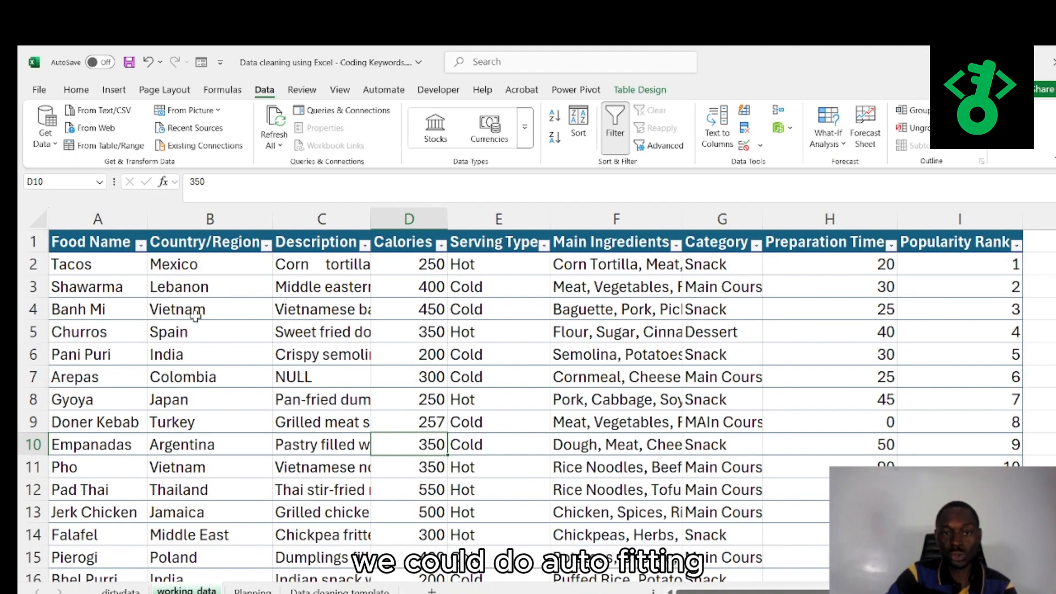
# AutoFit the column widths across the entire food dataset, from Food Name to Popularity Rank
pyautogui.click(76, 239)
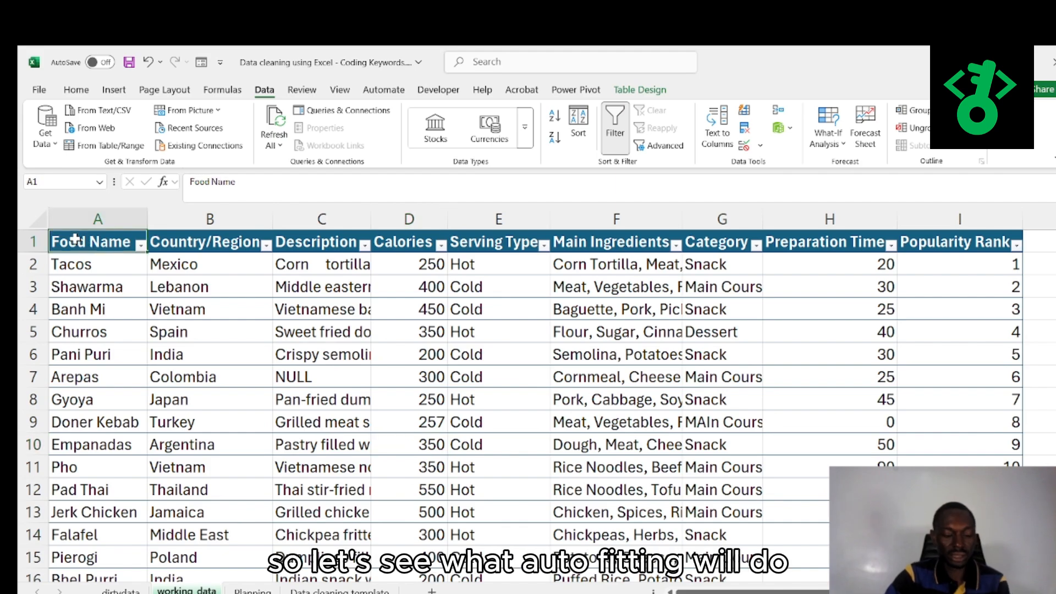
pyautogui.hotkey('ctrl', 'shift', 'End')
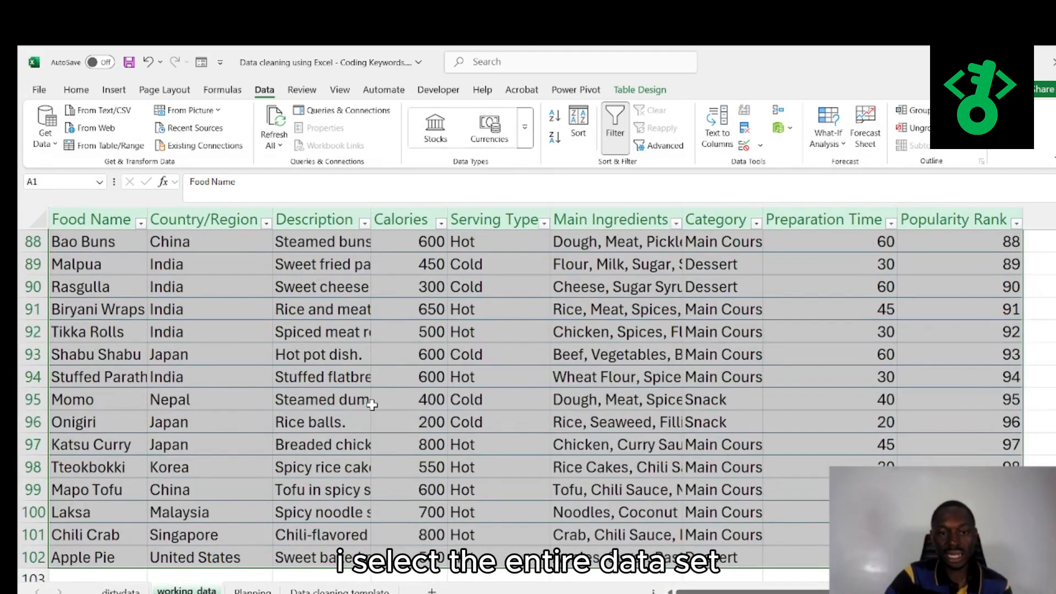
pyautogui.scroll(20, 338, 379)
pyautogui.scroll(4, 338, 379)
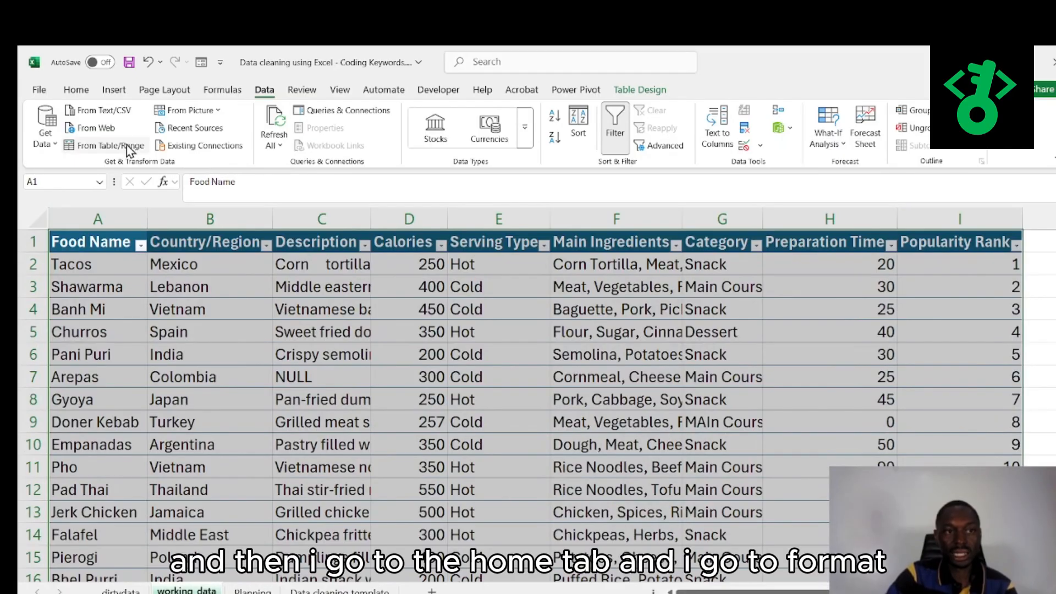
pyautogui.click(77, 90)
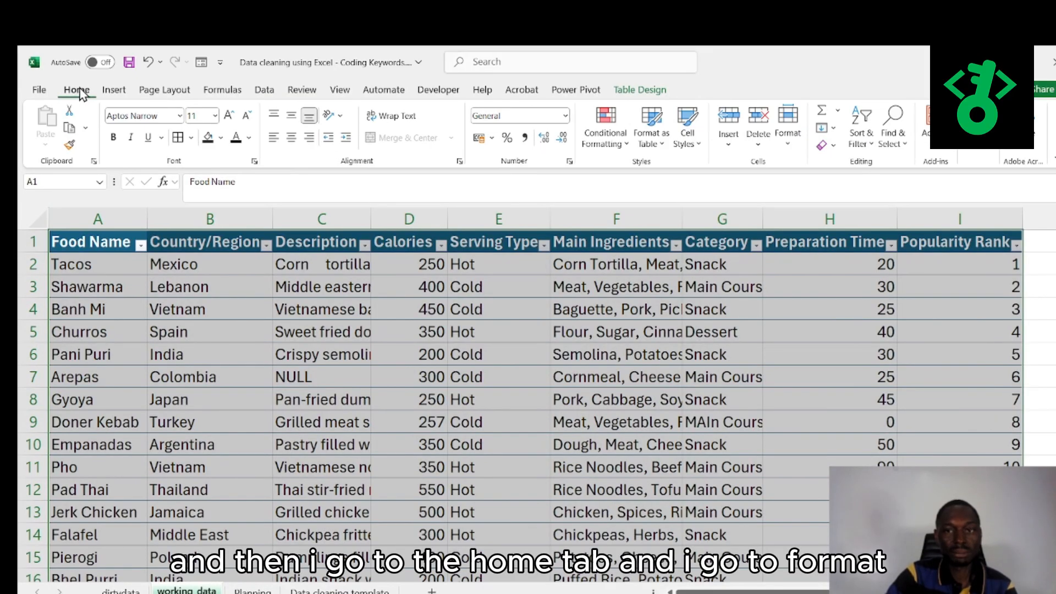
pyautogui.click(789, 129)
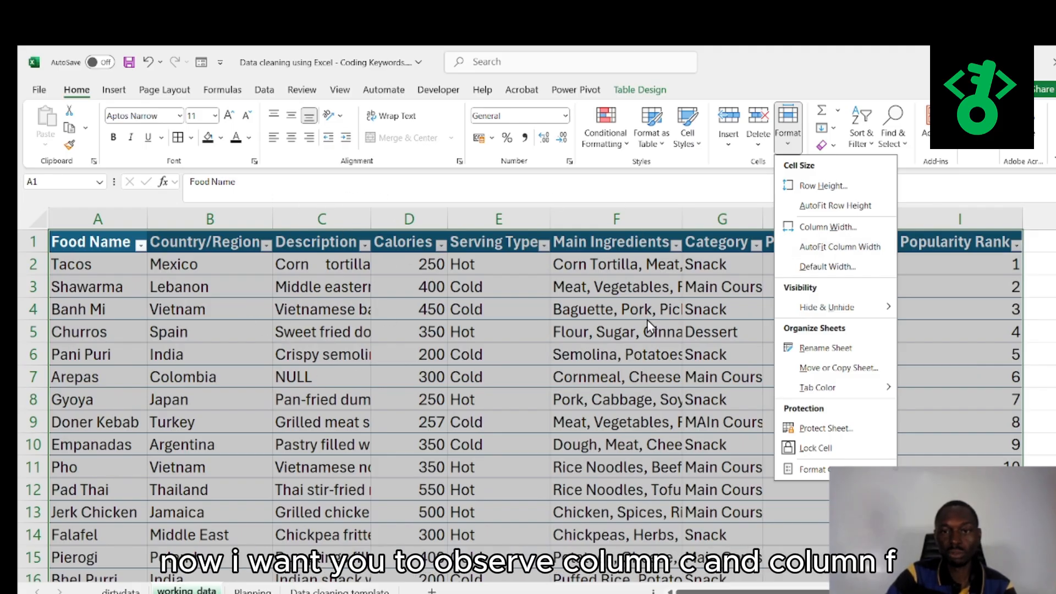
pyautogui.click(833, 248)
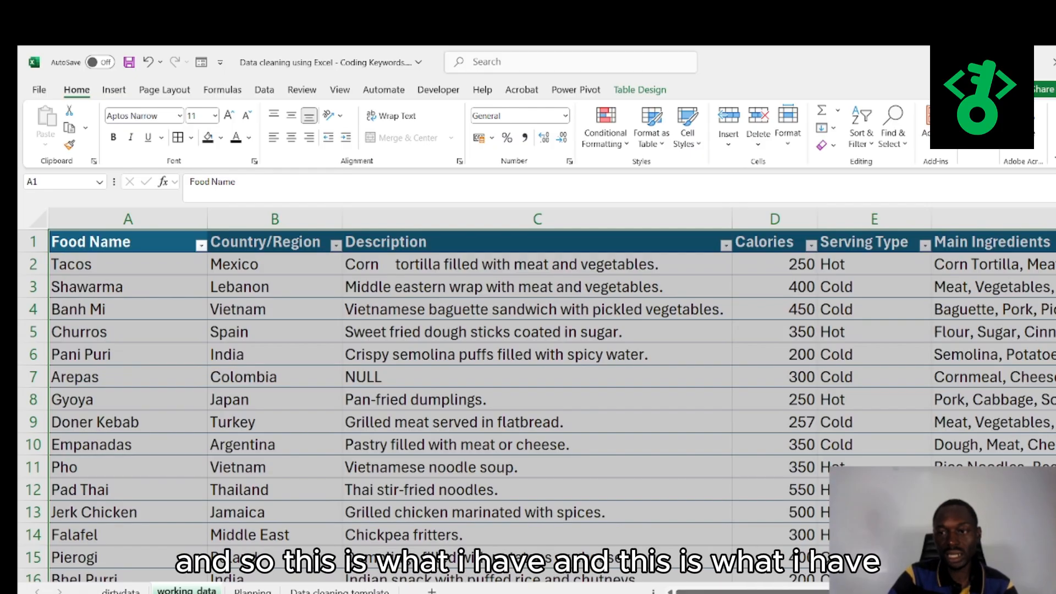
pyautogui.moveTo(785, 592)
pyautogui.mouseDown()
pyautogui.moveTo(950, 593)
pyautogui.moveTo(786, 592)
pyautogui.mouseUp()
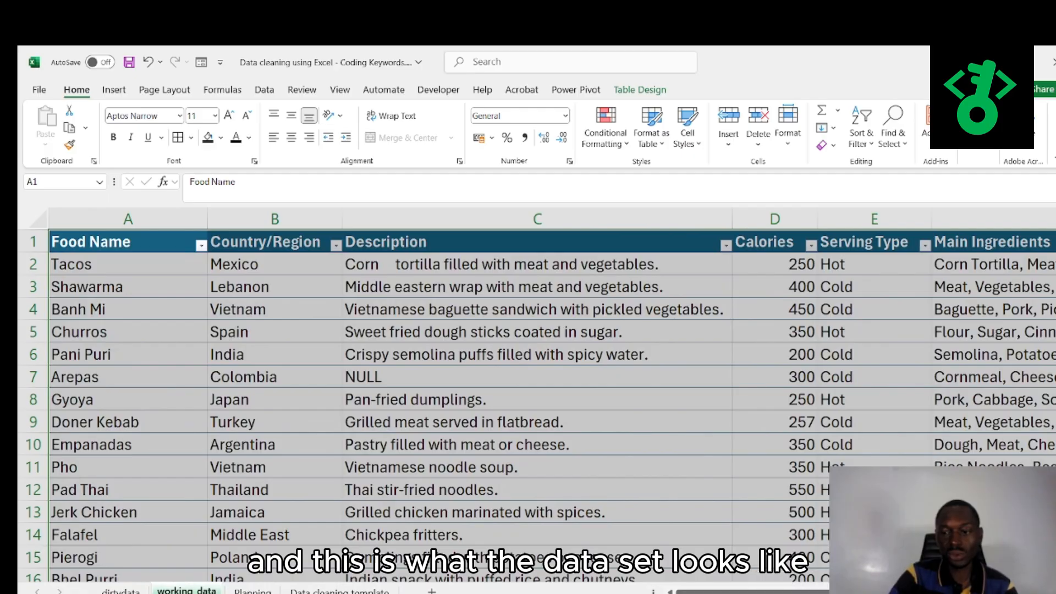
pyautogui.scroll(-5, 528, 402)
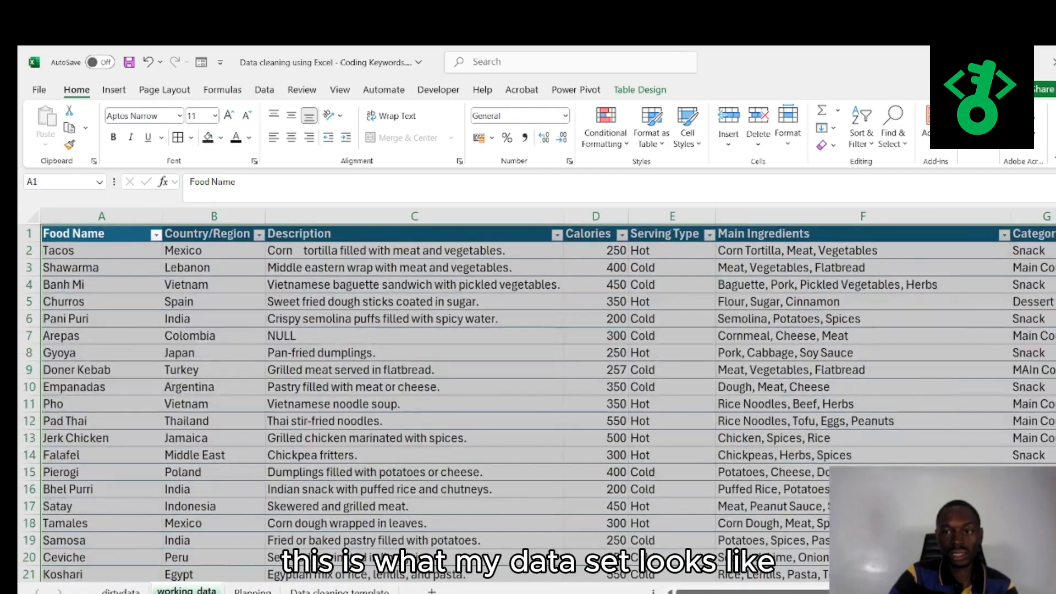
pyautogui.scroll(-2, 528, 401)
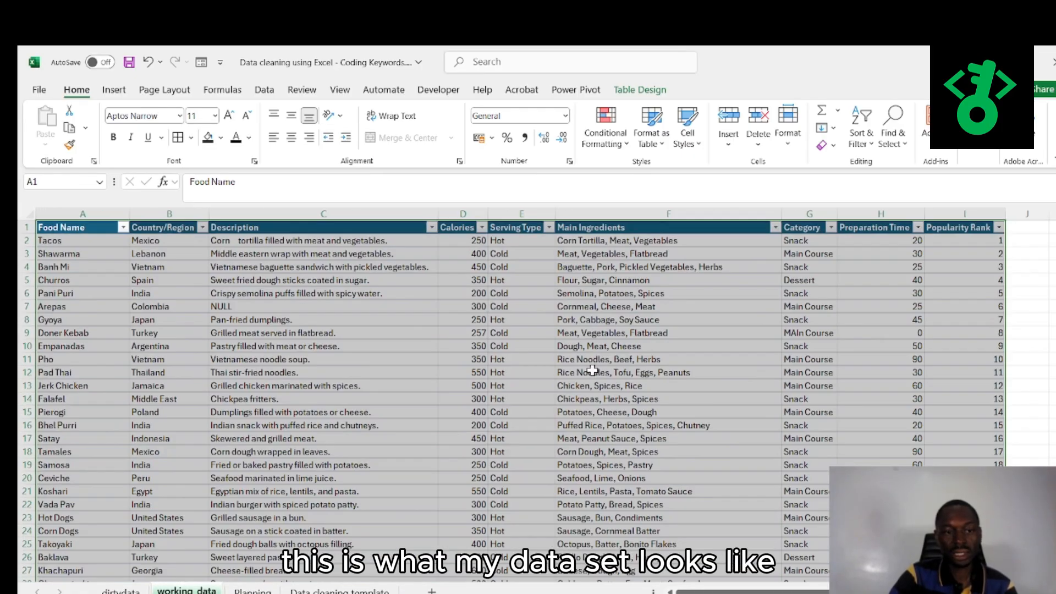
# Choose data cleaning step 7 in the Data cleaning template sheet and return to the working_data sheet
pyautogui.click(312, 590)
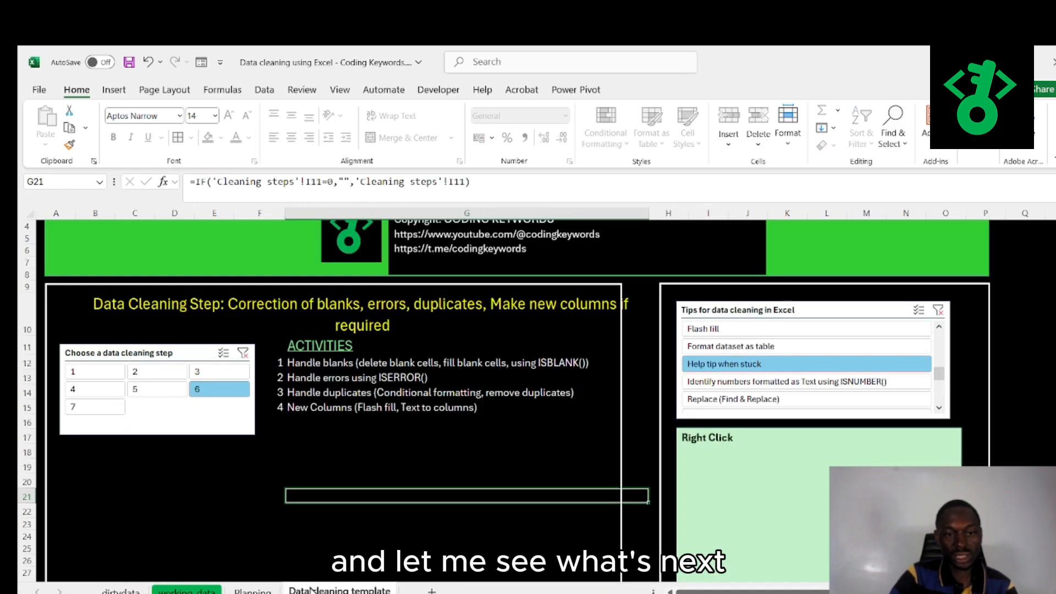
pyautogui.click(66, 412)
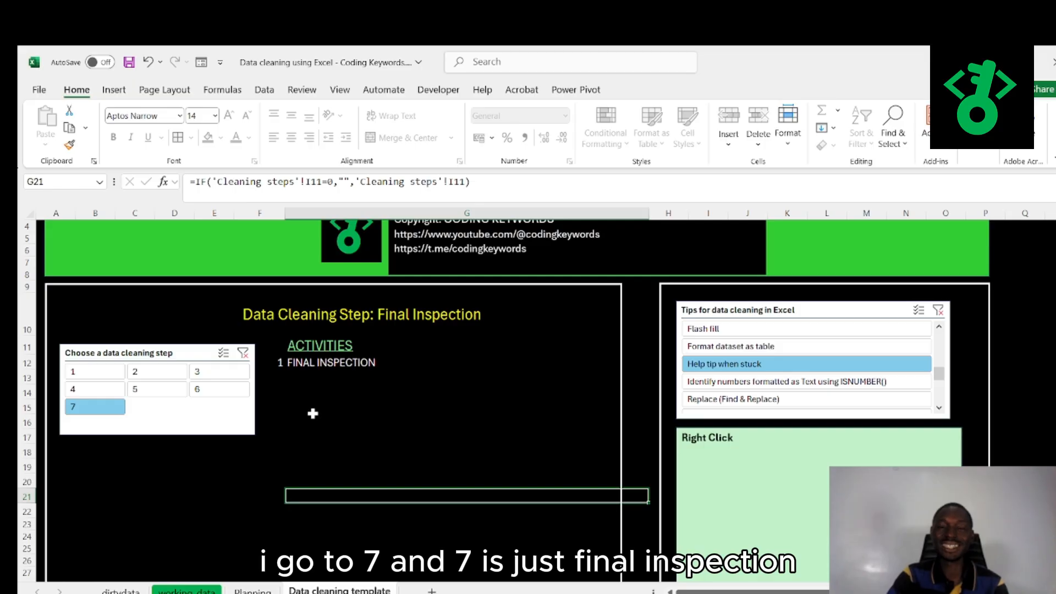
pyautogui.click(187, 591)
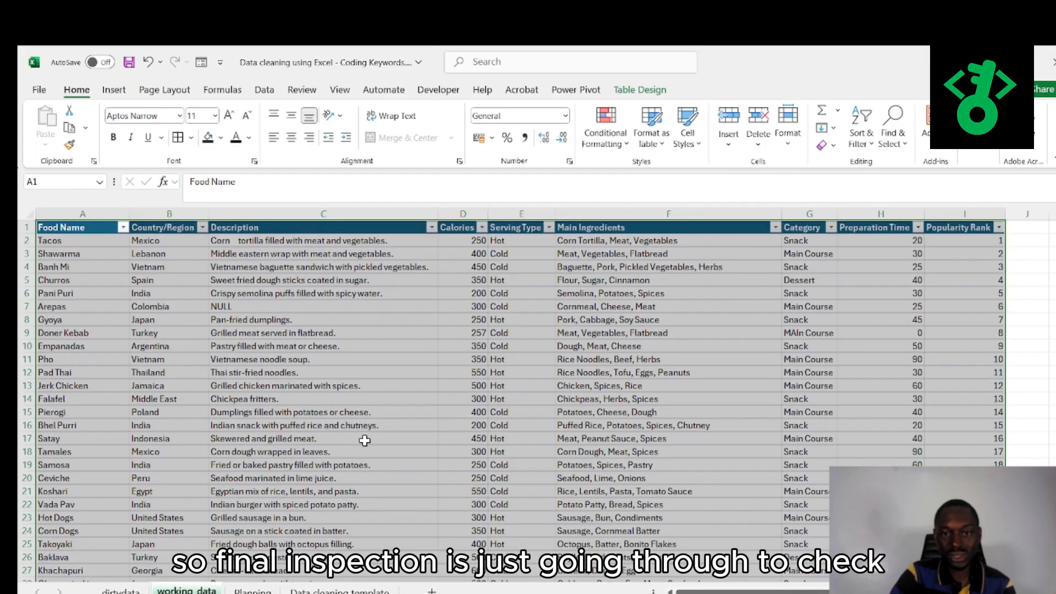
# Inspect the whole working_data table and check the Category column, including cell G9, for inconsistent capitalization
pyautogui.scroll(-20, 365, 440)
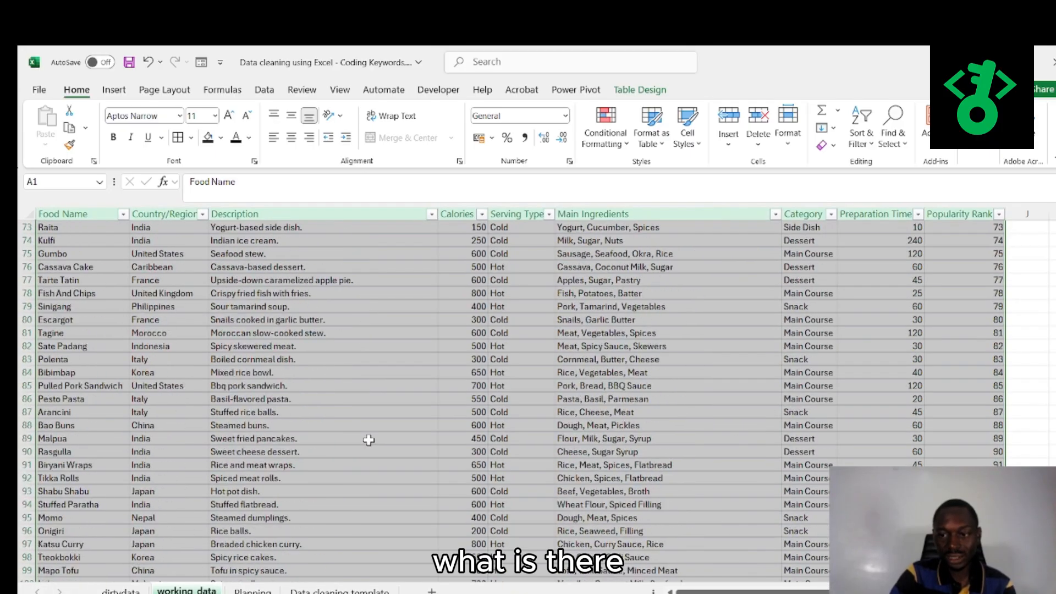
pyautogui.scroll(-13, 368, 440)
pyautogui.scroll(20, 368, 438)
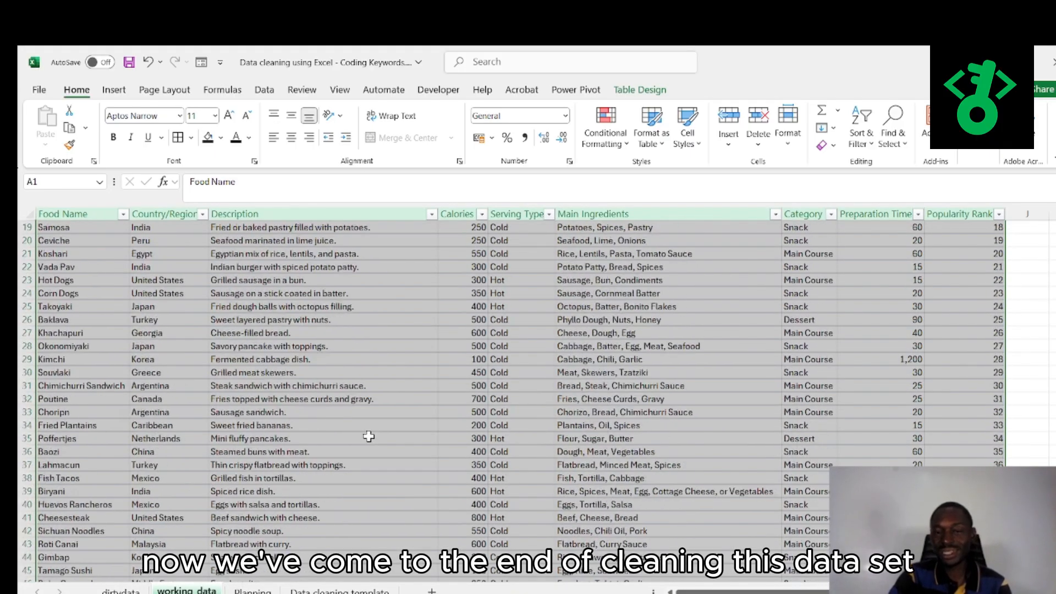
pyautogui.scroll(6, 369, 436)
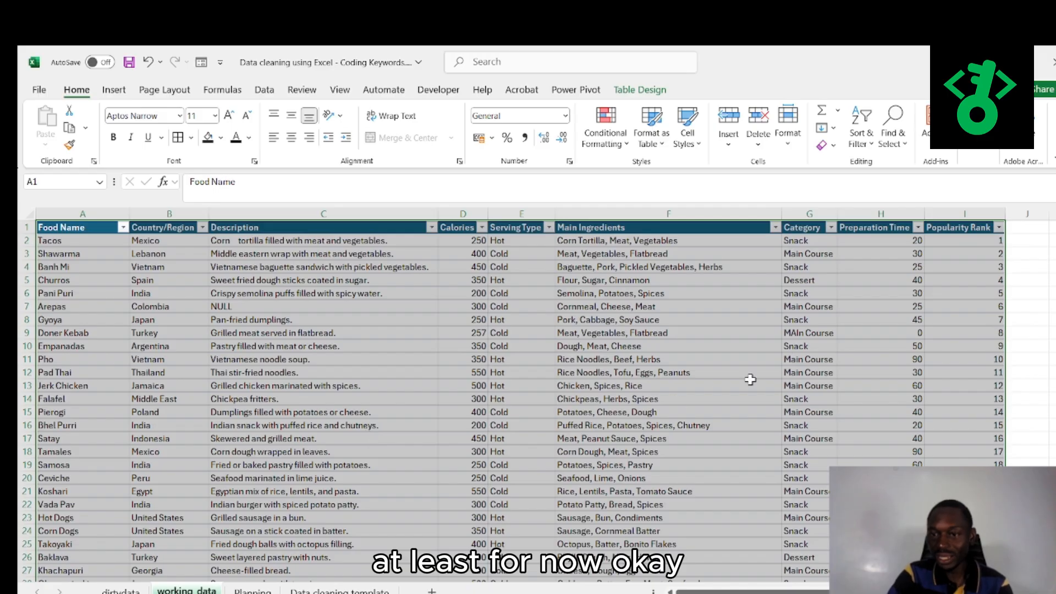
pyautogui.click(798, 334)
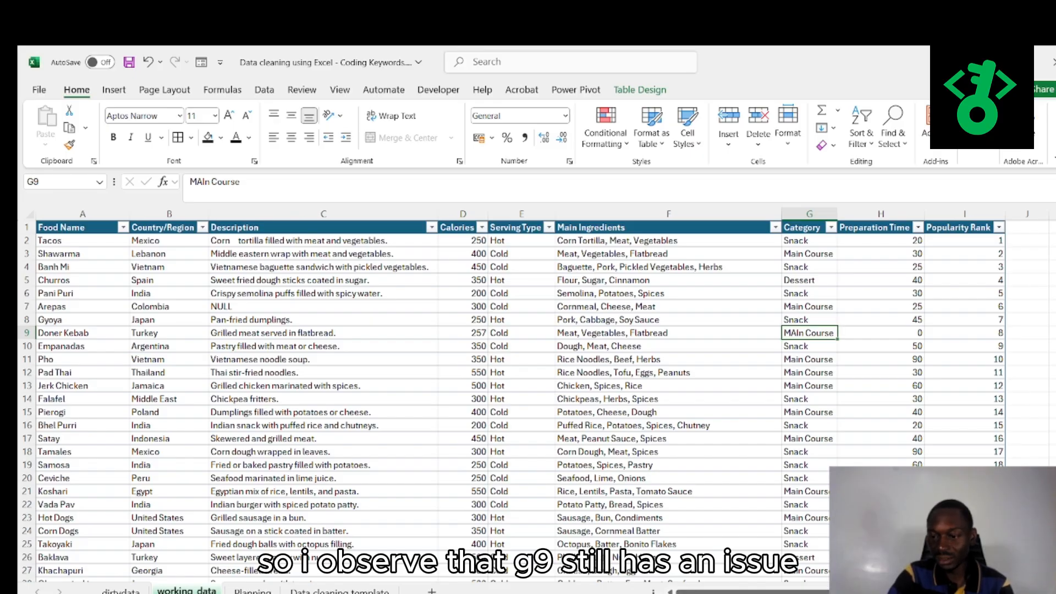
pyautogui.keyDown('ctrl'); pyautogui.scroll(2, 854, 325); pyautogui.keyUp('ctrl')
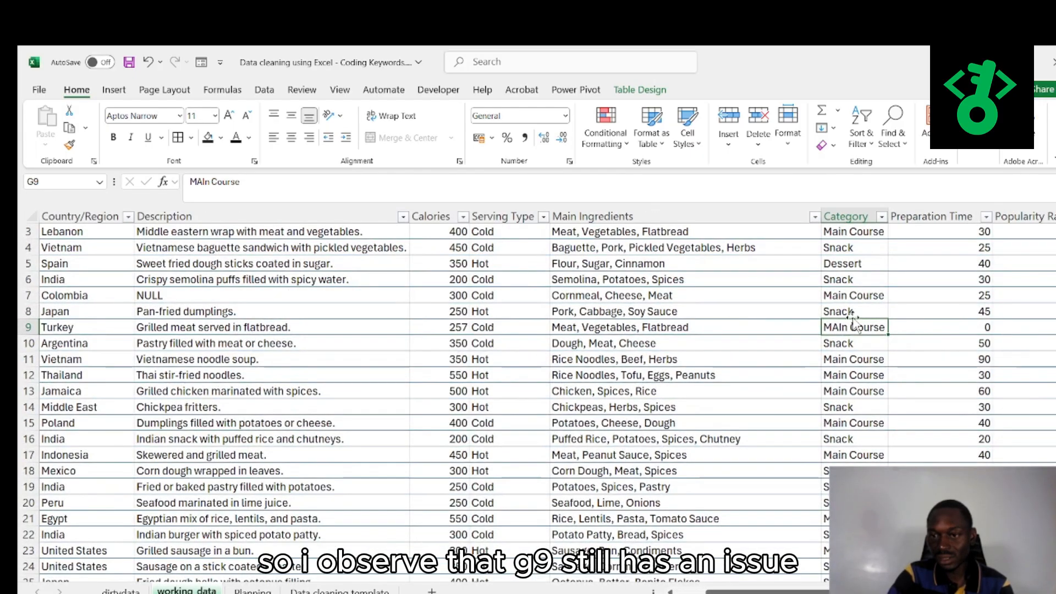
pyautogui.hscroll(6, 768, 517)
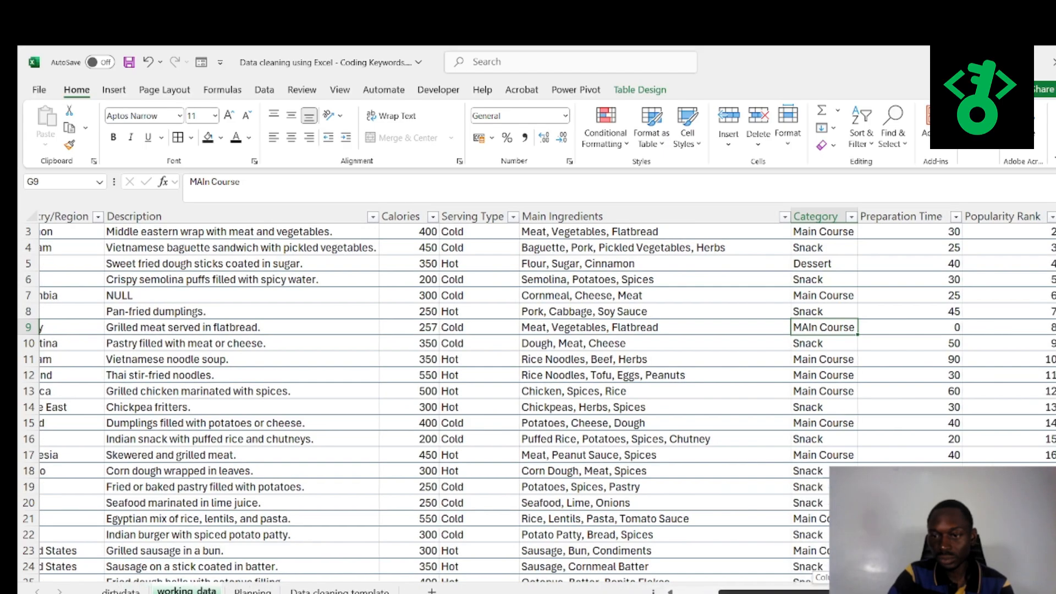
pyautogui.scroll(-20, 539, 448)
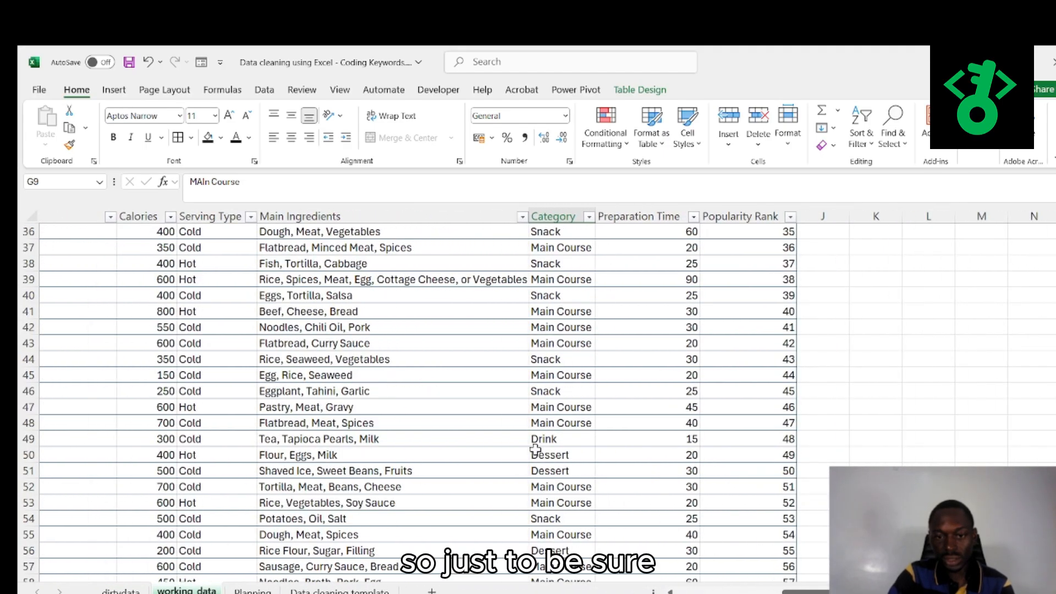
pyautogui.scroll(20, 535, 449)
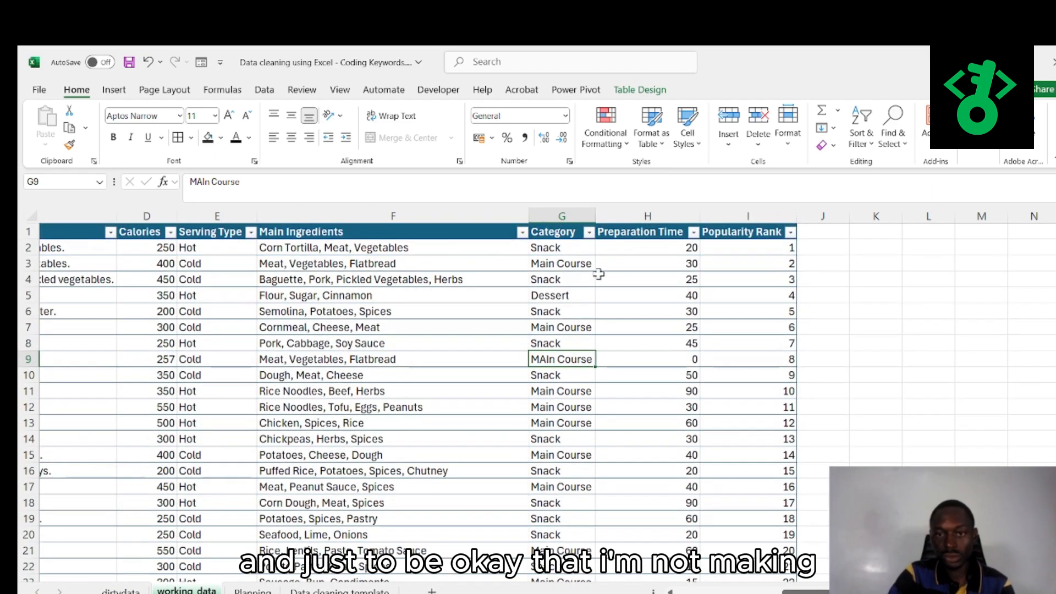
# Insert a new table column between Category and Preparation Time
pyautogui.click(647, 215)
pyautogui.rightClick(647, 216)
pyautogui.click(703, 351)
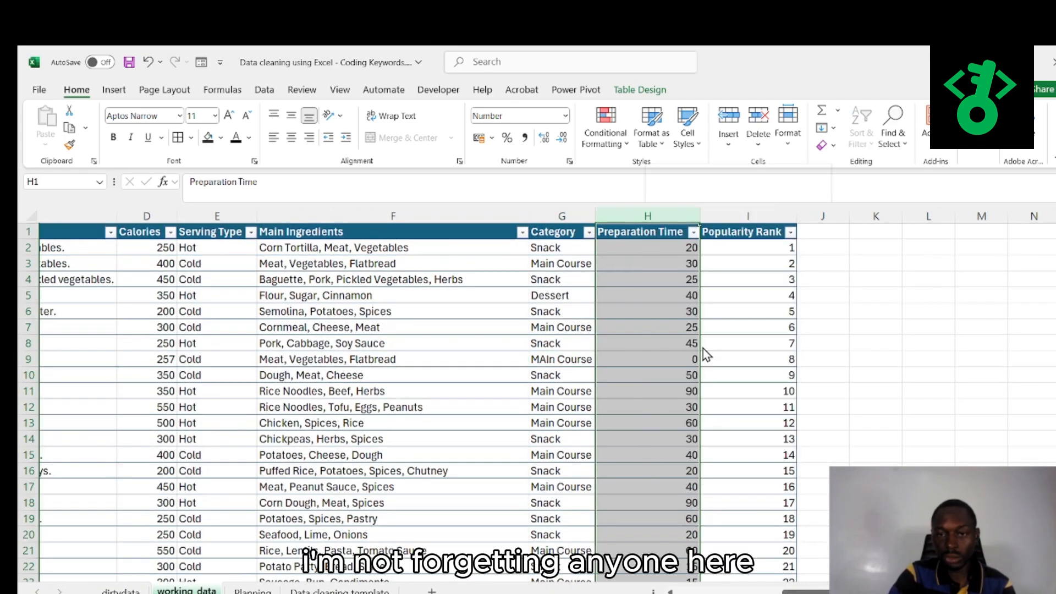
pyautogui.click(630, 249)
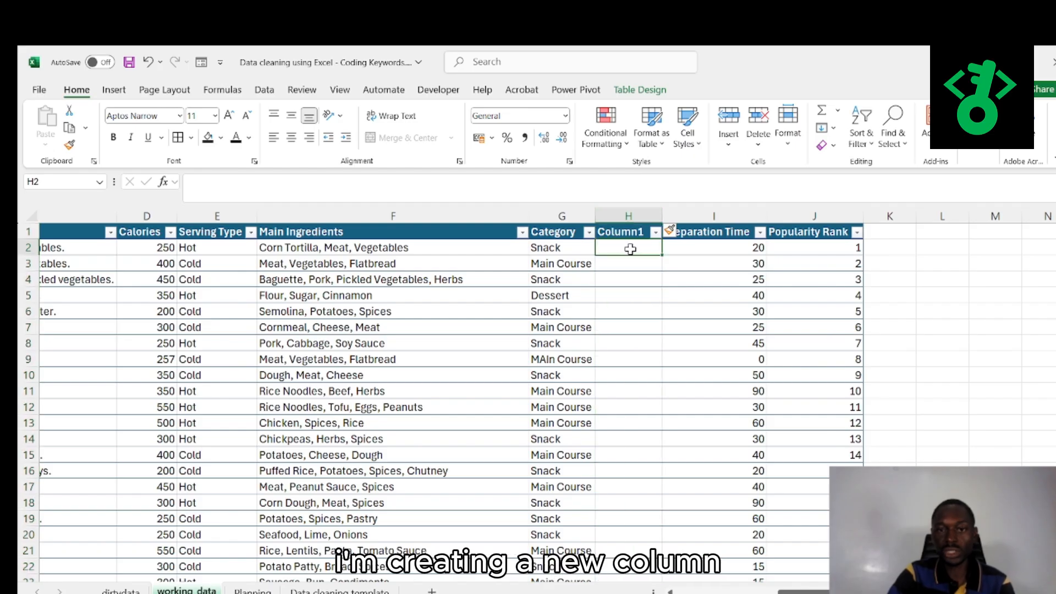
pyautogui.write('=PROPER')
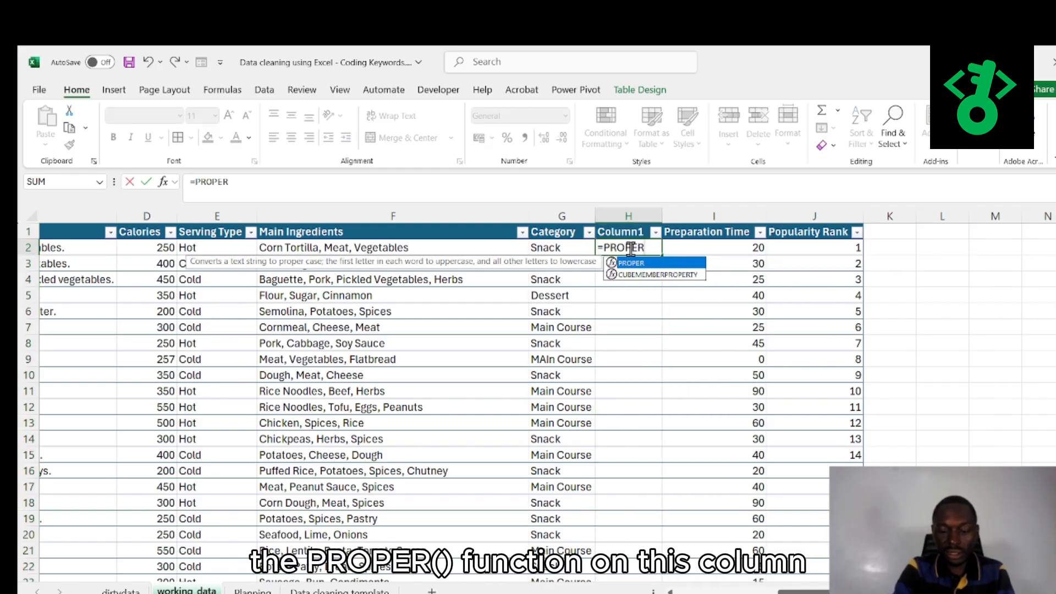
pyautogui.write('(')
pyautogui.click(562, 247)
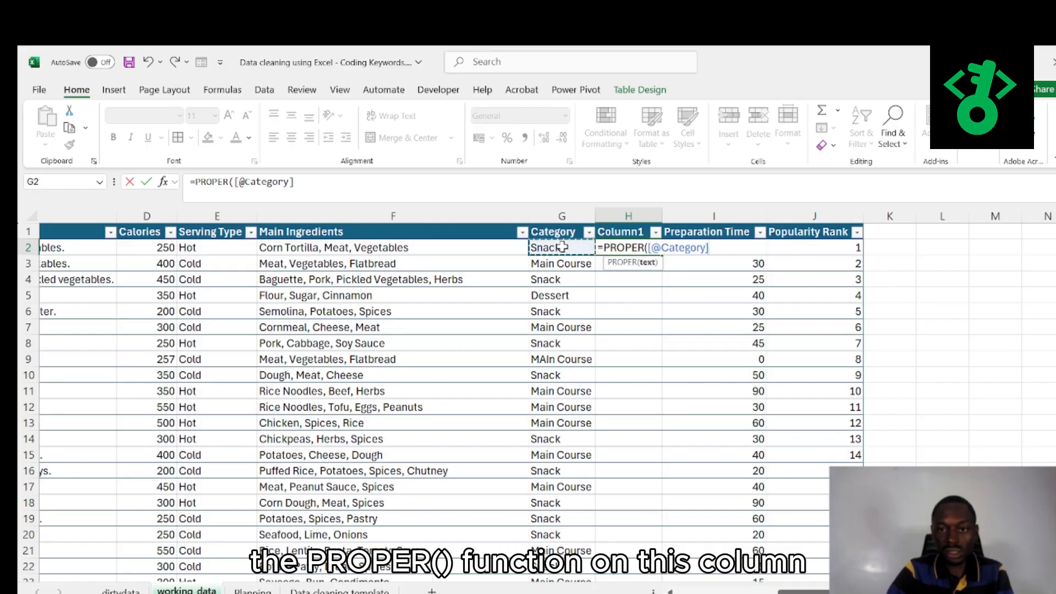
pyautogui.write(')')
pyautogui.press('Return')
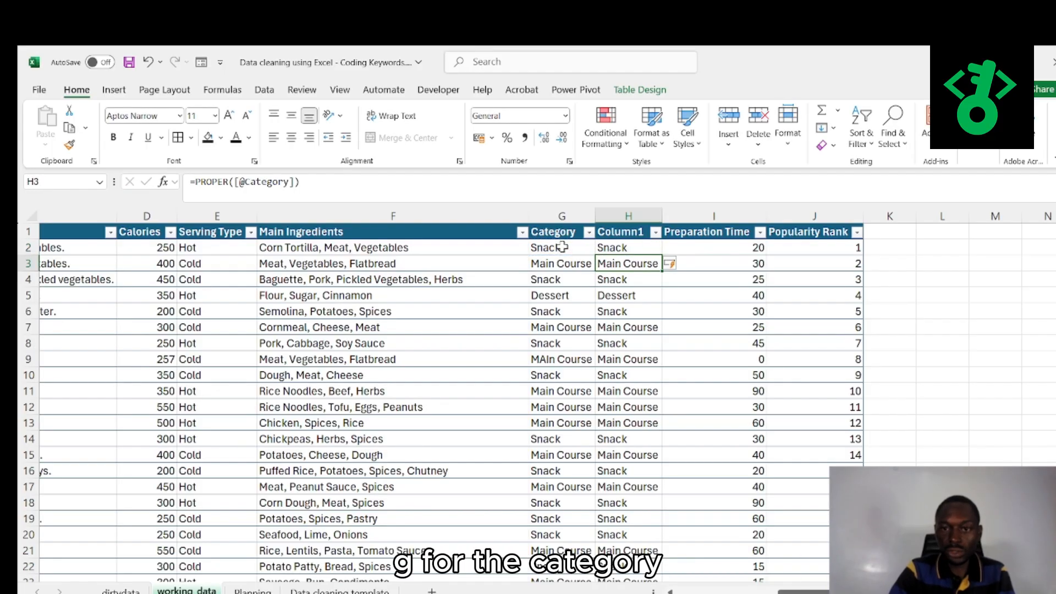
pyautogui.click(558, 362)
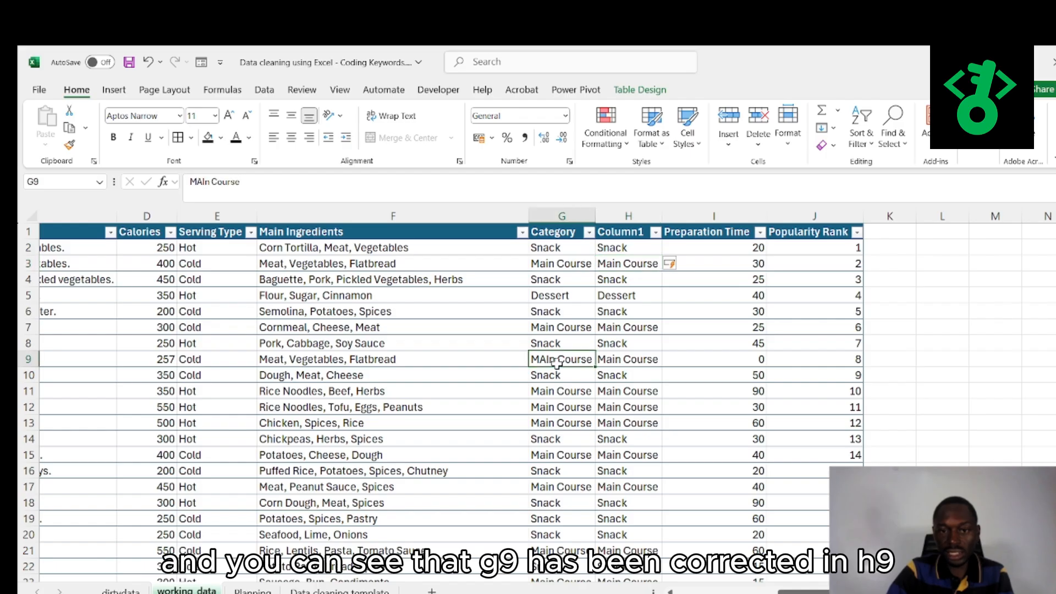
pyautogui.click(623, 362)
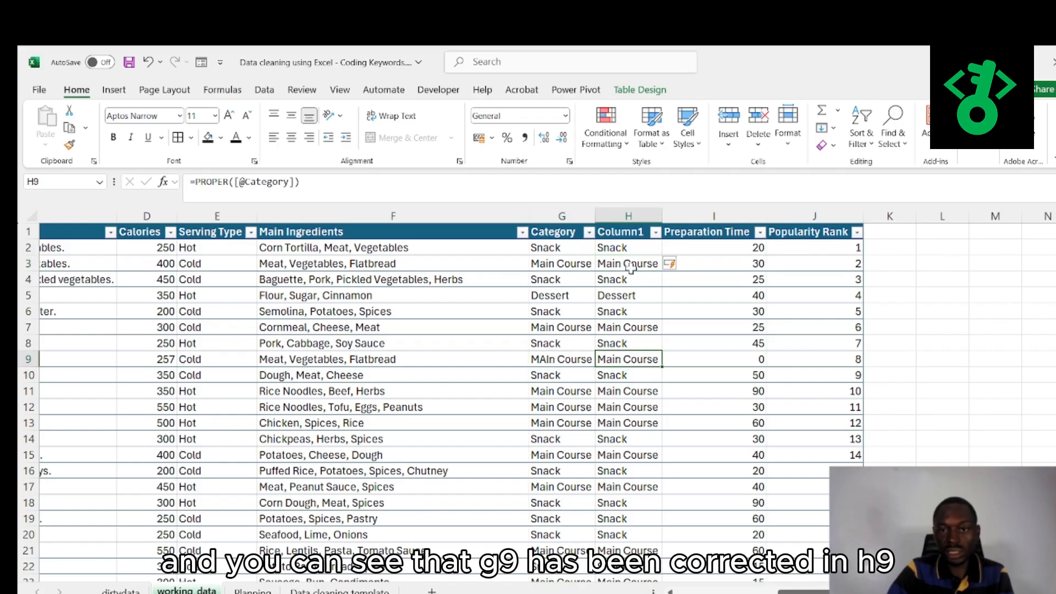
# Replace the Category entries from G2 downward with the PROPER results of the helper column, pasted as values only
pyautogui.moveTo(630, 250); pyautogui.dragTo(647, 531)
pyautogui.hotkey('ctrl', 'c')
pyautogui.scroll(20, 633, 467)
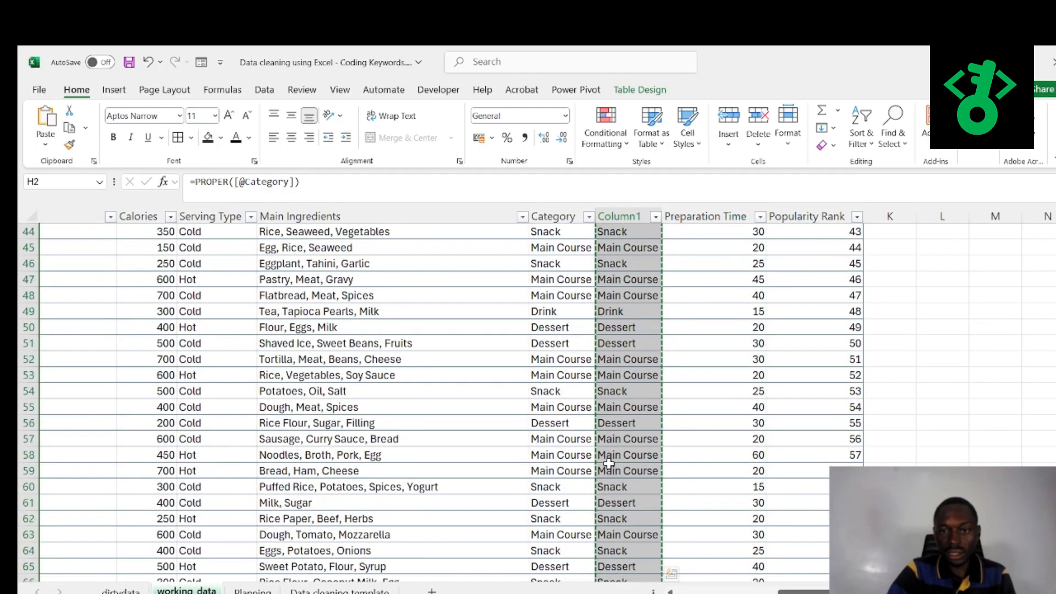
pyautogui.scroll(7, 612, 386)
pyautogui.click(544, 247)
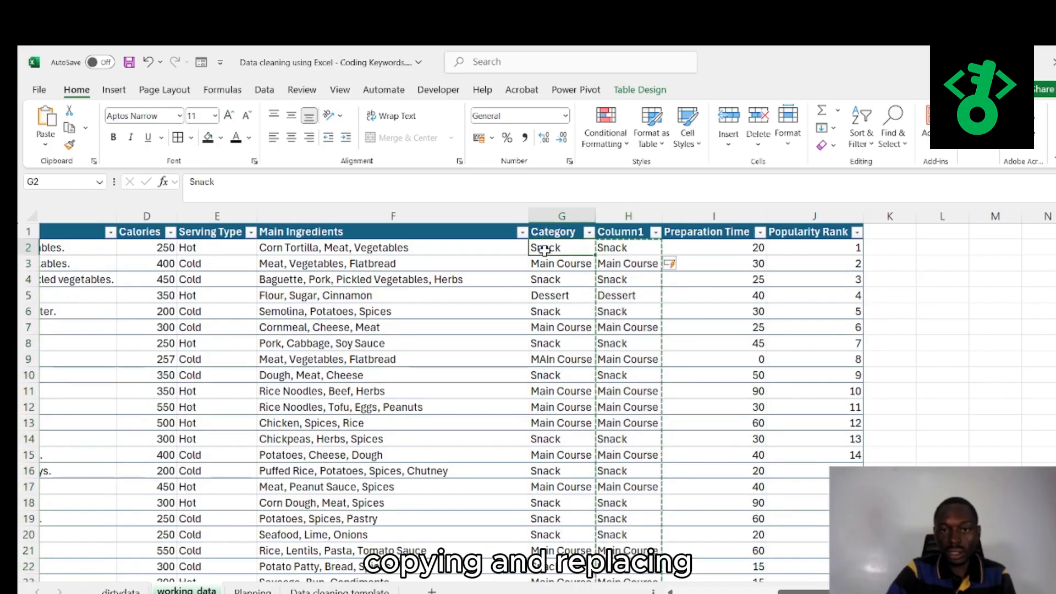
pyautogui.click(45, 142)
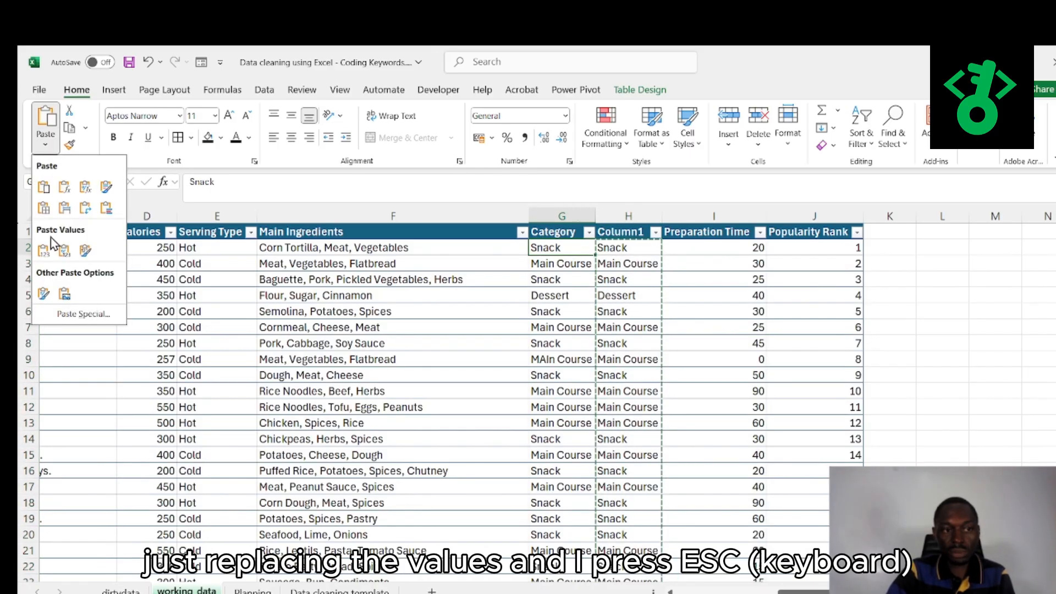
pyautogui.click(44, 251)
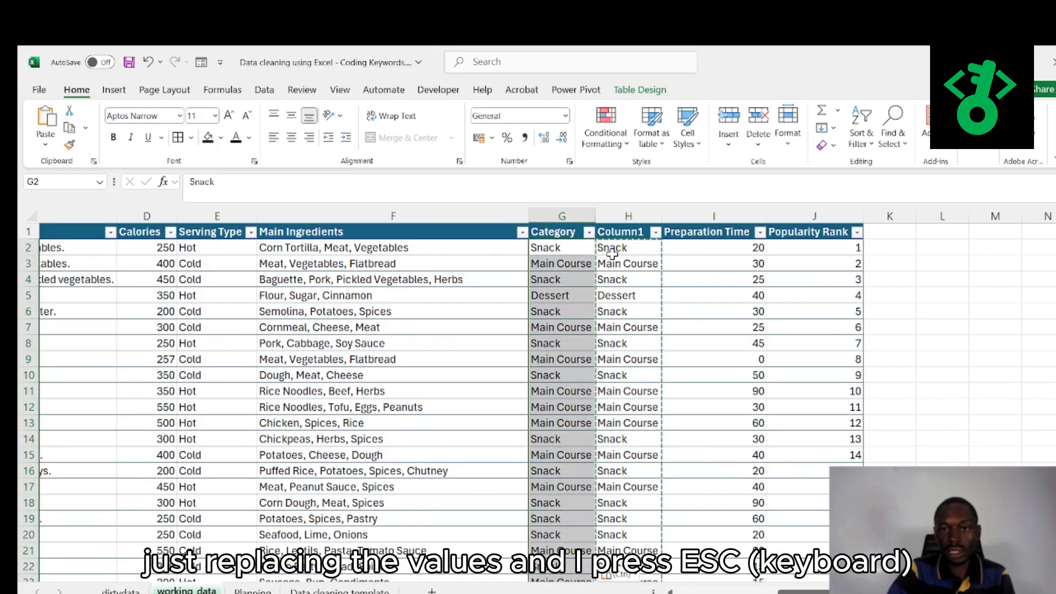
pyautogui.press('Escape')
pyautogui.click(628, 327)
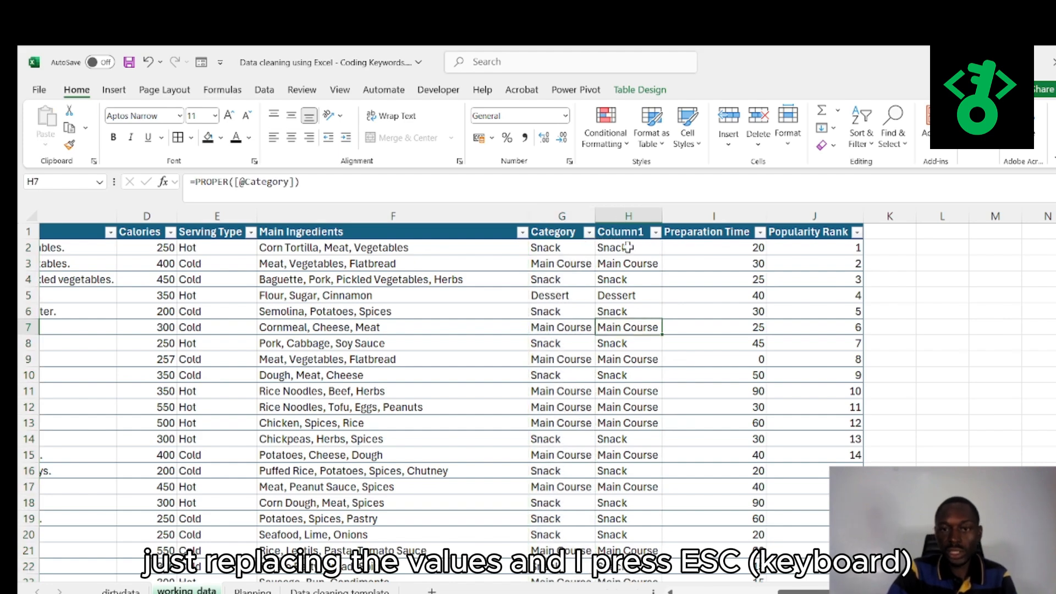
# Delete the helper column Column1 between Category and Preparation Time
pyautogui.click(628, 213)
pyautogui.rightClick(628, 213)
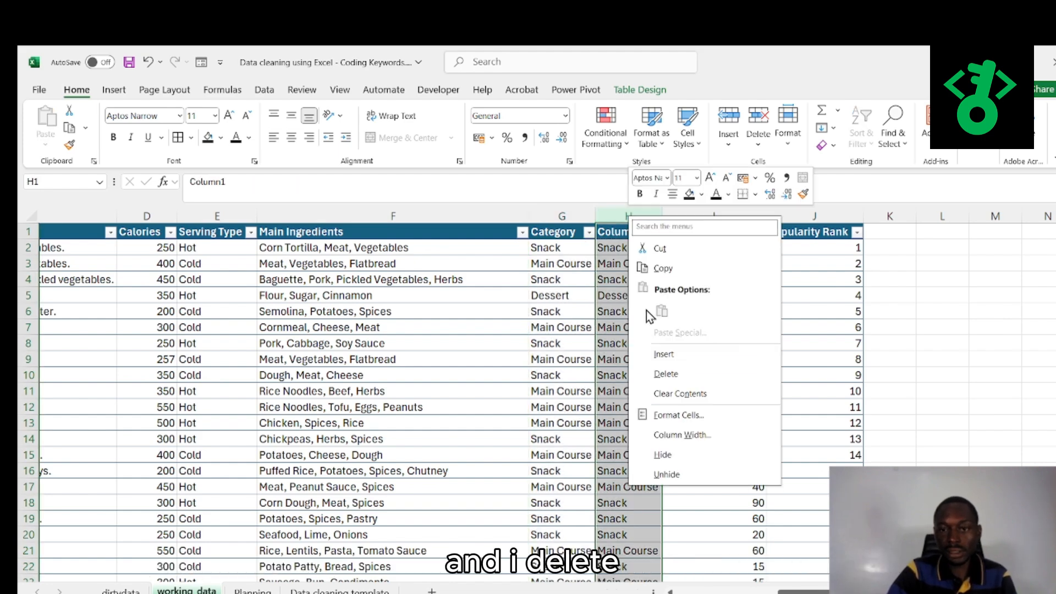
pyautogui.click(657, 376)
# Examine the whole cleaned working_data table, across all columns and down to its last row, for remaining issues
pyautogui.hscroll(-5, 787, 546)
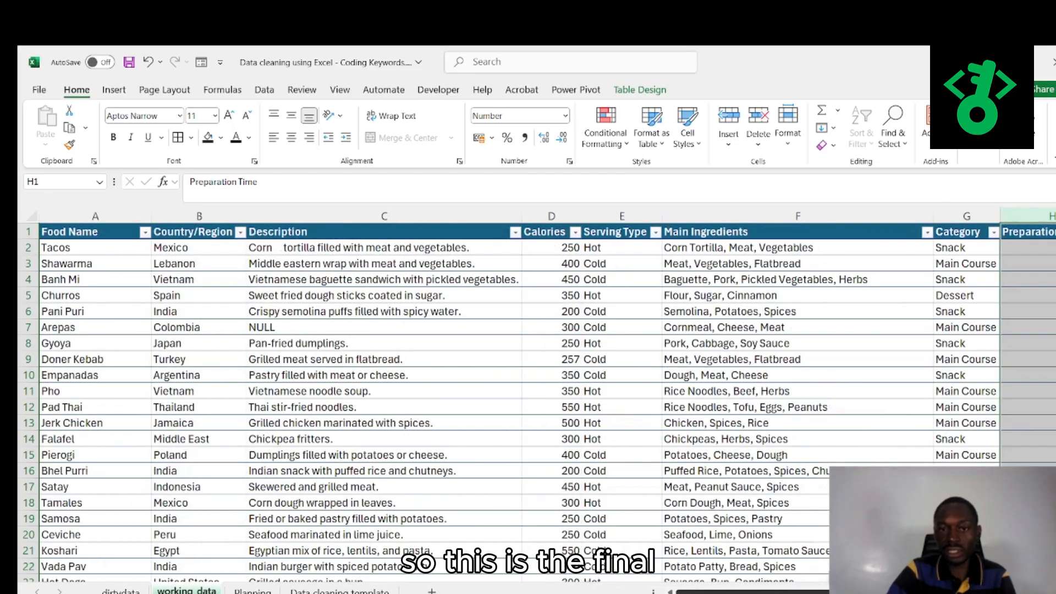
pyautogui.scroll(-1, 537, 396)
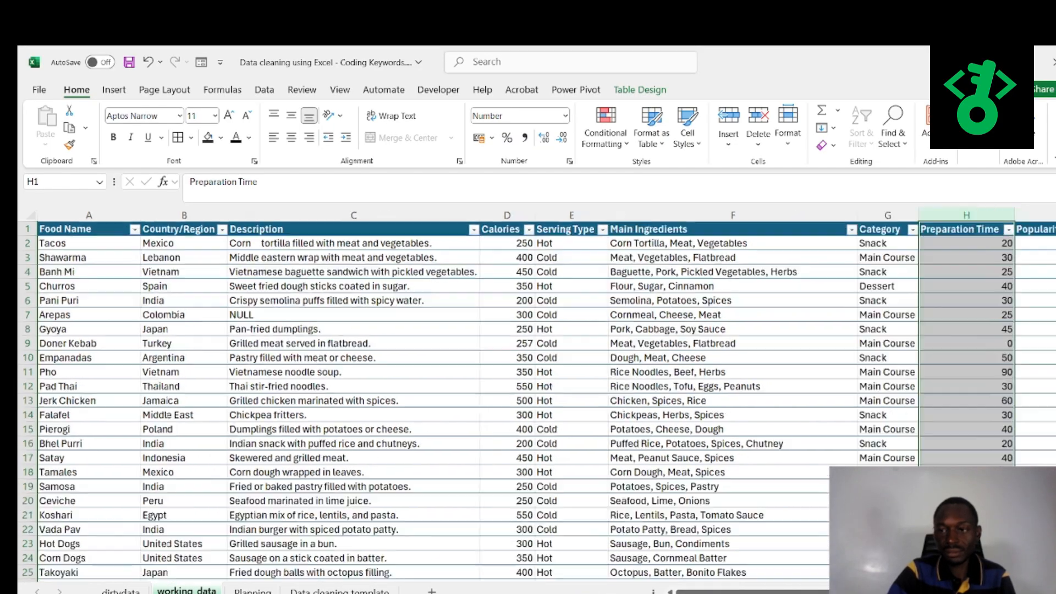
pyautogui.scroll(-1, 536, 396)
pyautogui.click(559, 428)
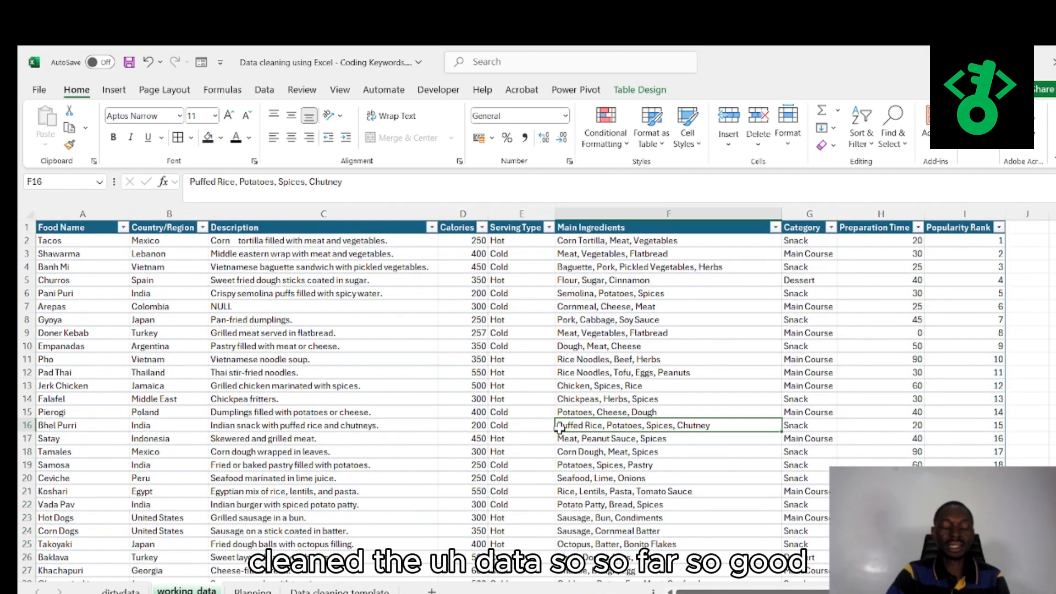
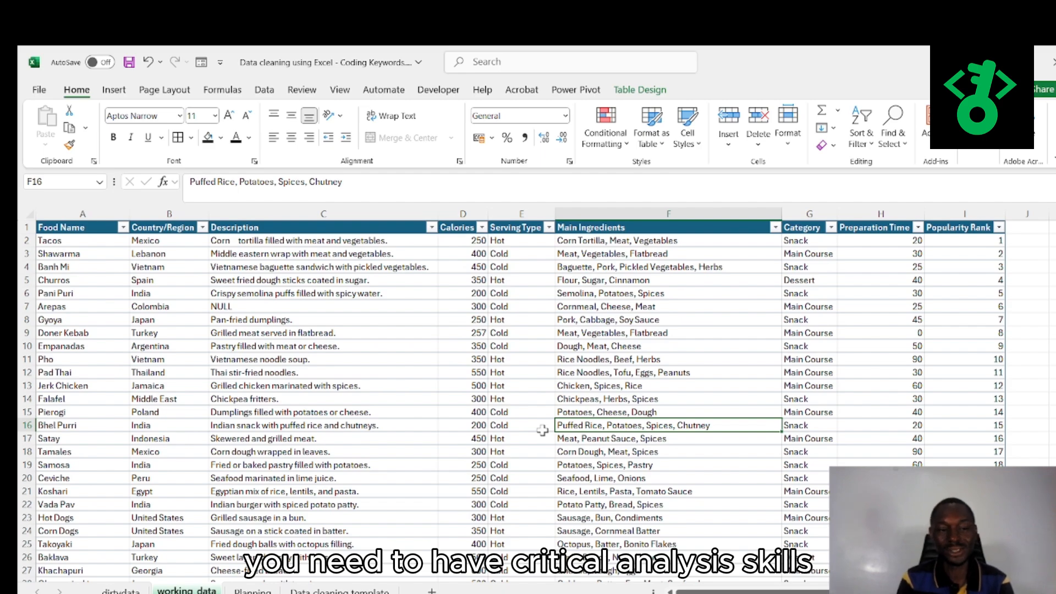
pyautogui.hscroll(5, 516, 511)
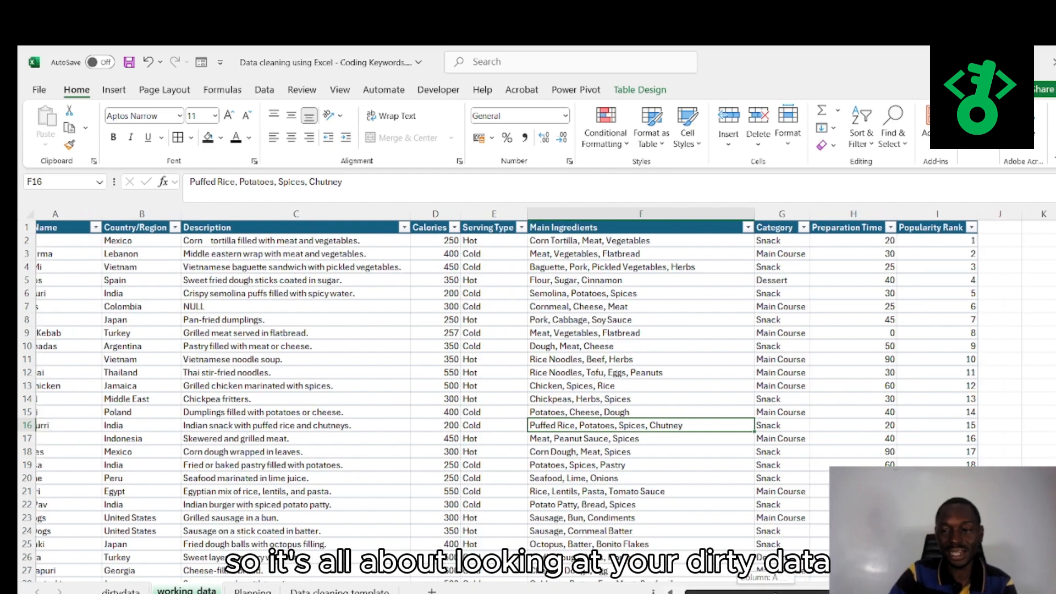
pyautogui.hscroll(-5, 516, 512)
pyautogui.scroll(-20, 402, 401)
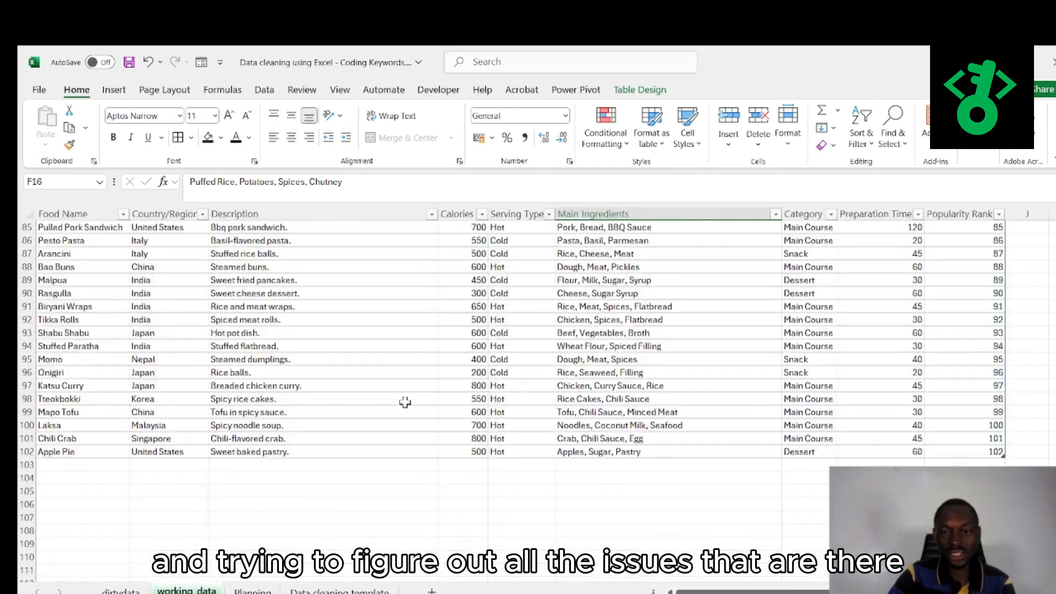
pyautogui.scroll(20, 404, 402)
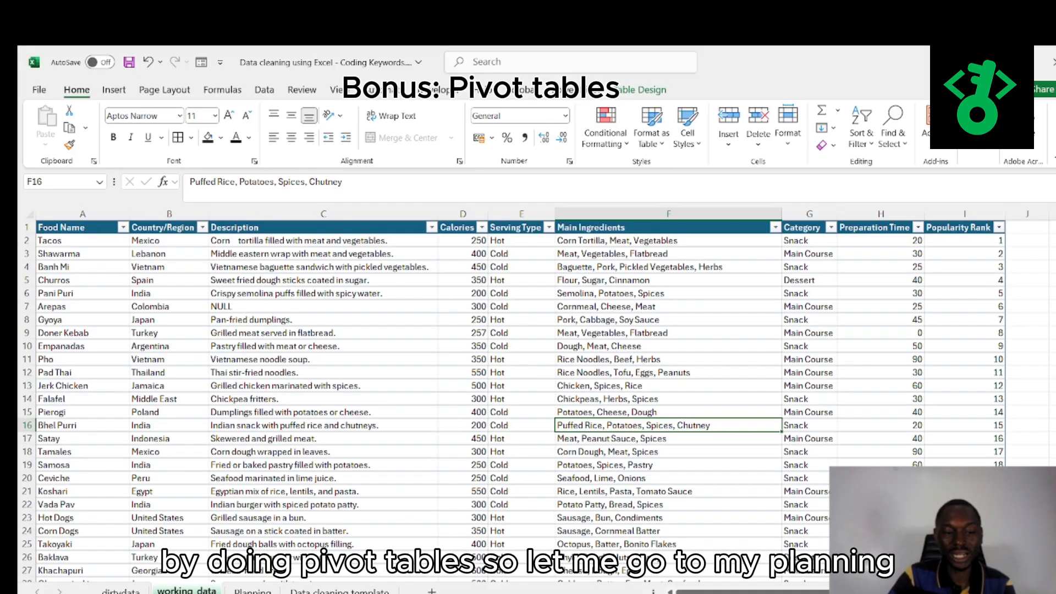
# On the Planning sheet, correct "hightest" to "highest" in the Country/Region plan in cell B4
pyautogui.click(266, 589)
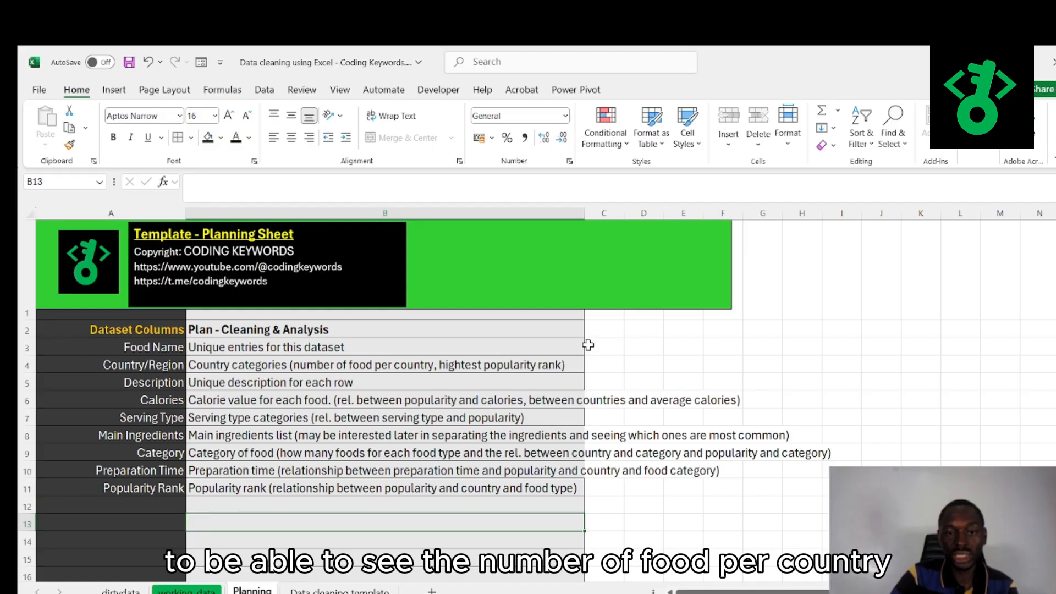
pyautogui.doubleClick(473, 365)
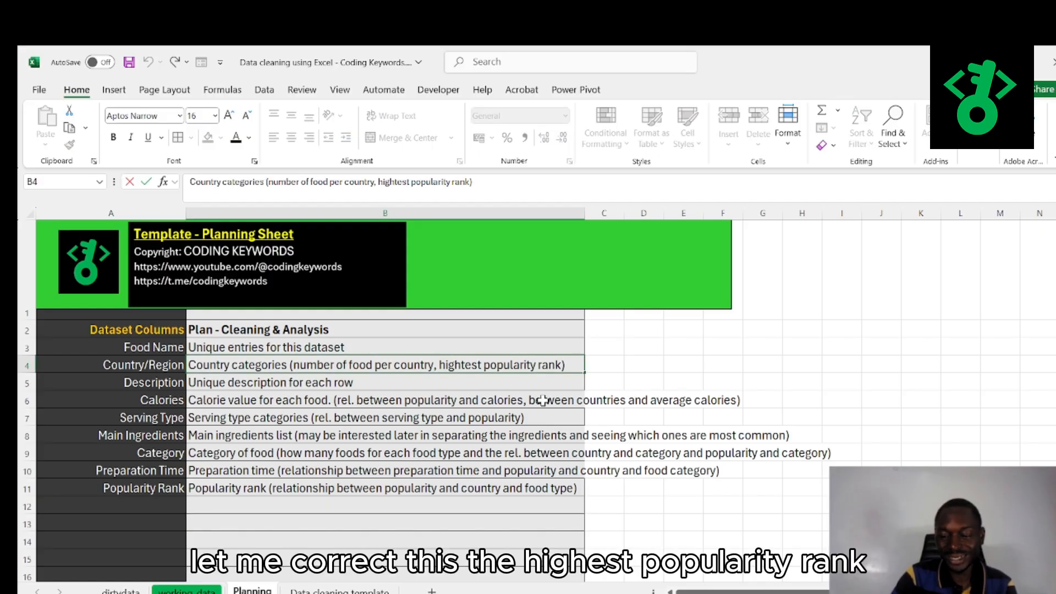
pyautogui.press('BackSpace')
pyautogui.press('Return')
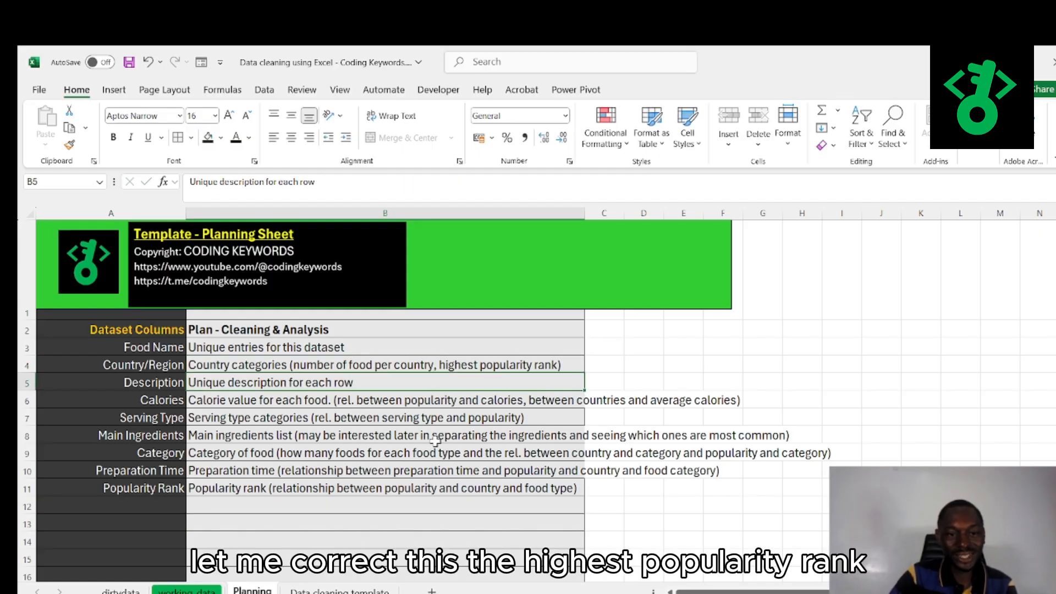
pyautogui.click(407, 454)
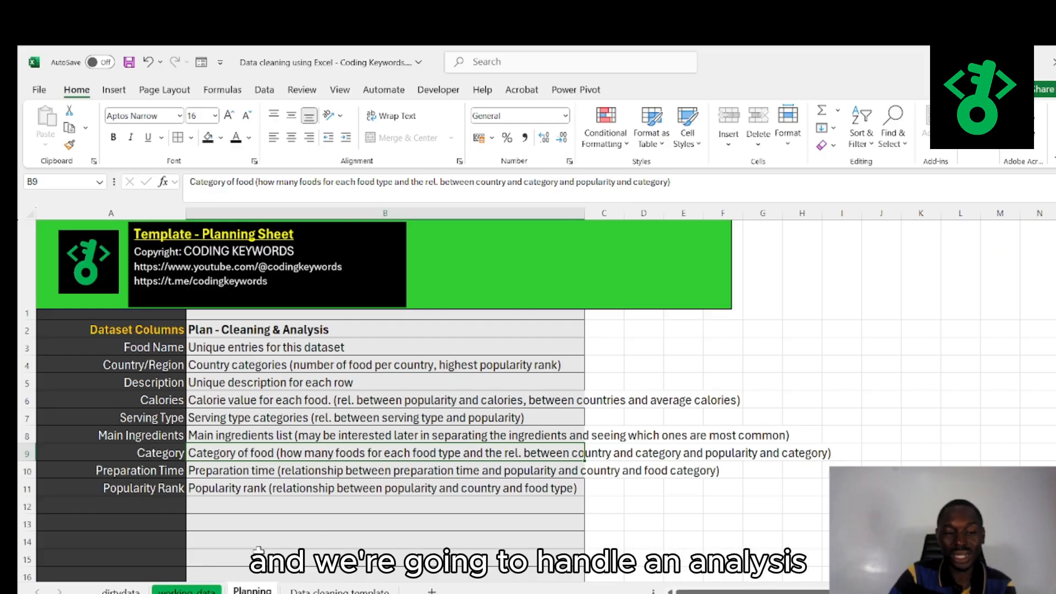
# Create a PivotTable on a new worksheet from the entire working_data table, Table2
pyautogui.hotkey('ctrl', 'pageup')
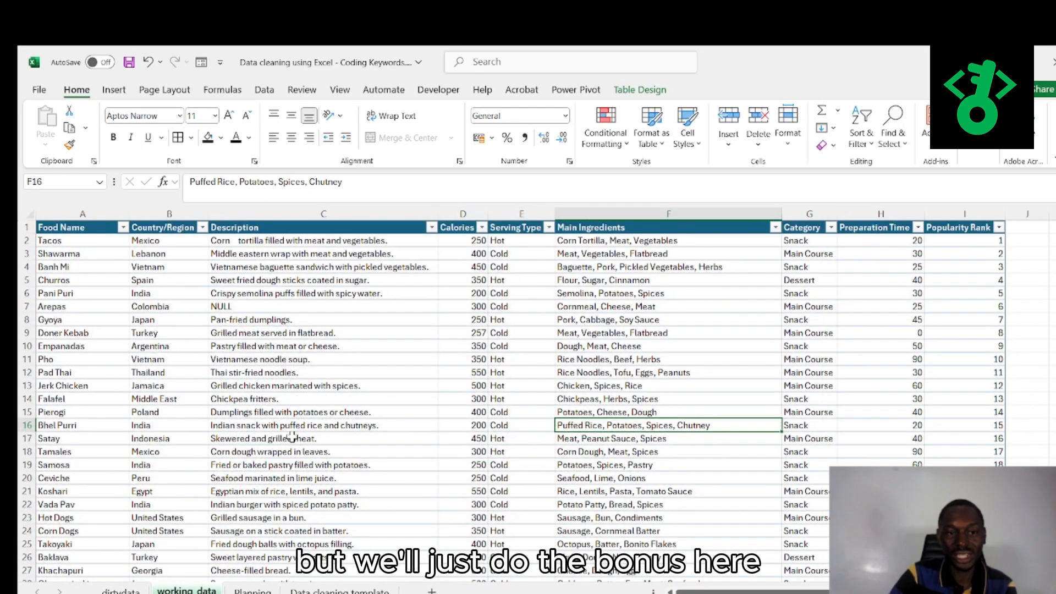
pyautogui.moveTo(292, 437); pyautogui.dragTo(291, 425)
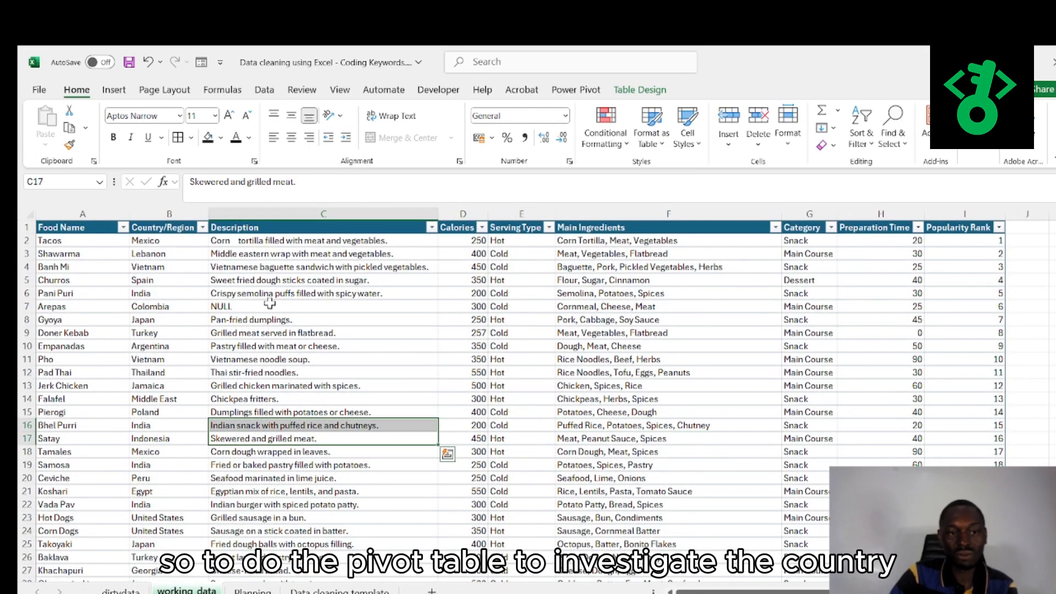
pyautogui.click(79, 228)
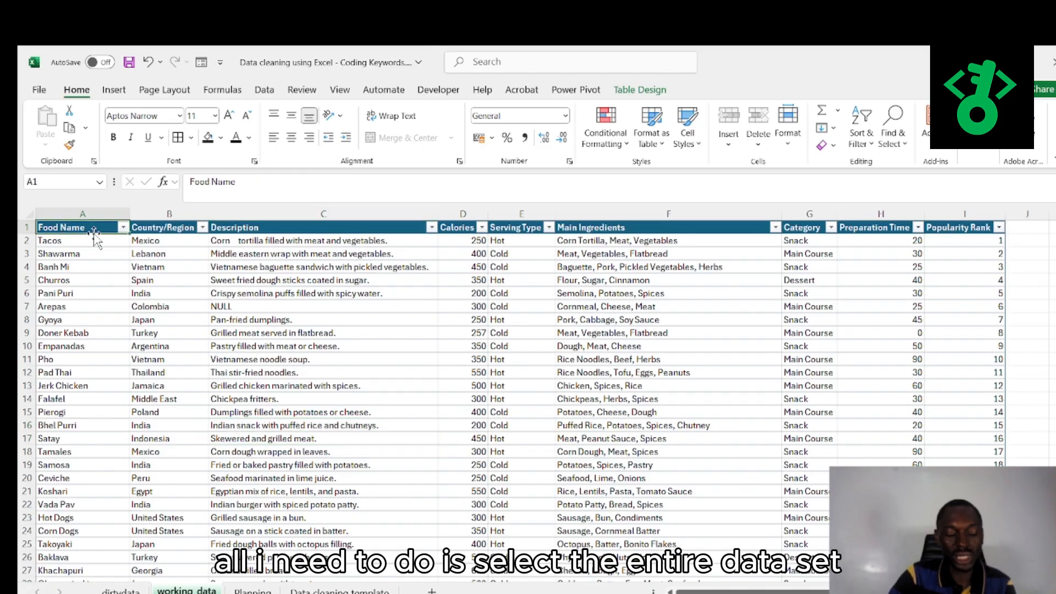
pyautogui.hotkey('ctrl', 'shift', 'End')
pyautogui.scroll(6, 363, 414)
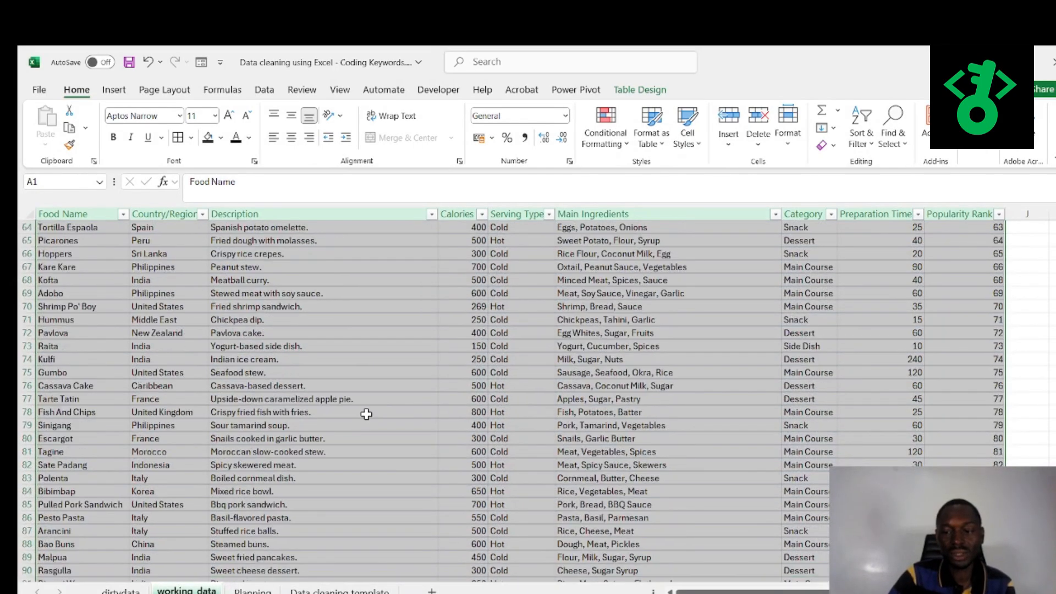
pyautogui.scroll(19, 362, 414)
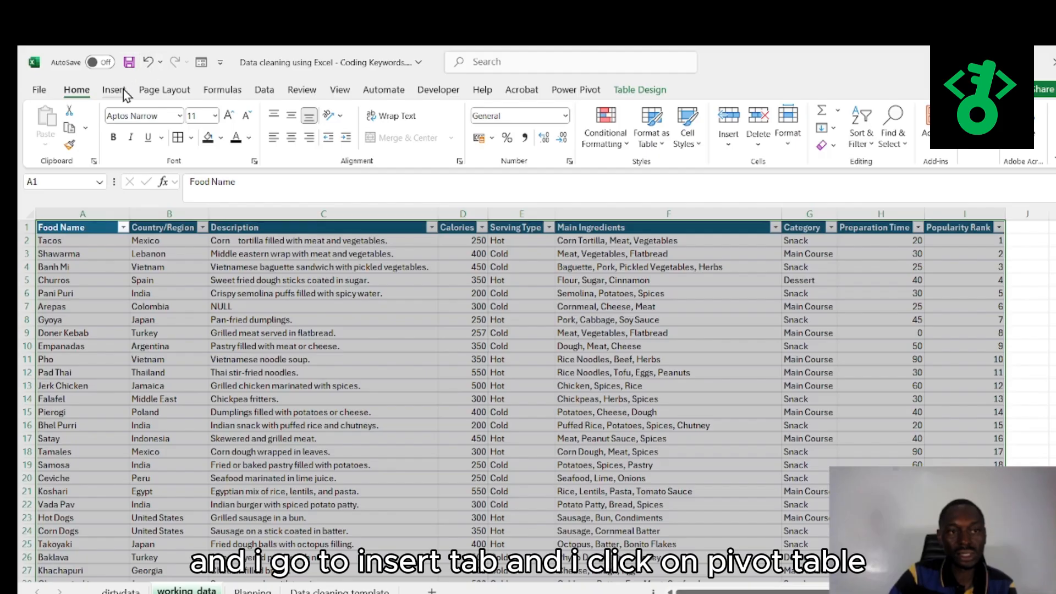
pyautogui.click(120, 90)
pyautogui.click(57, 116)
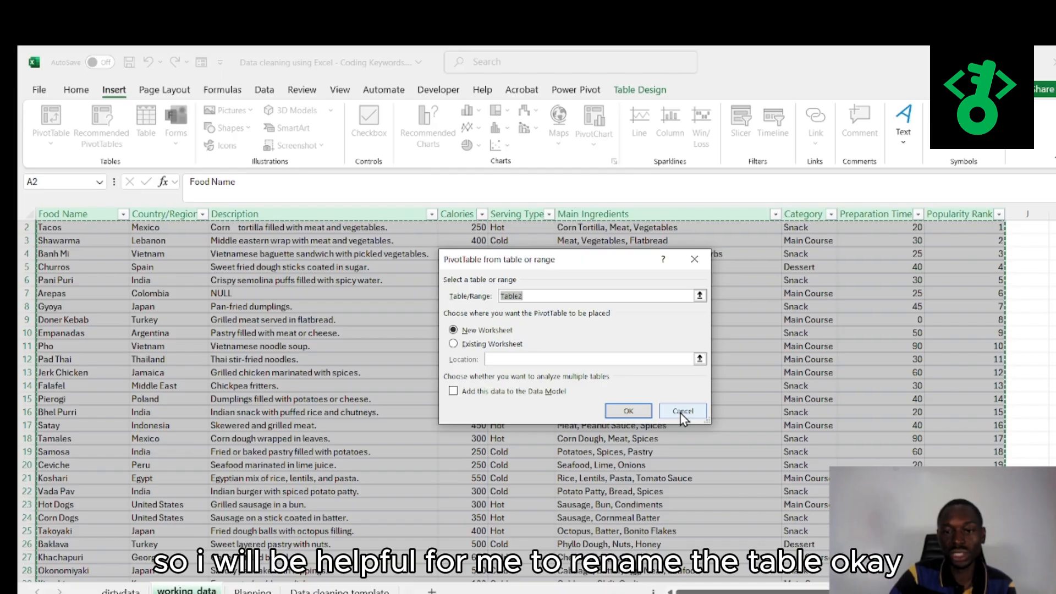
pyautogui.click(629, 413)
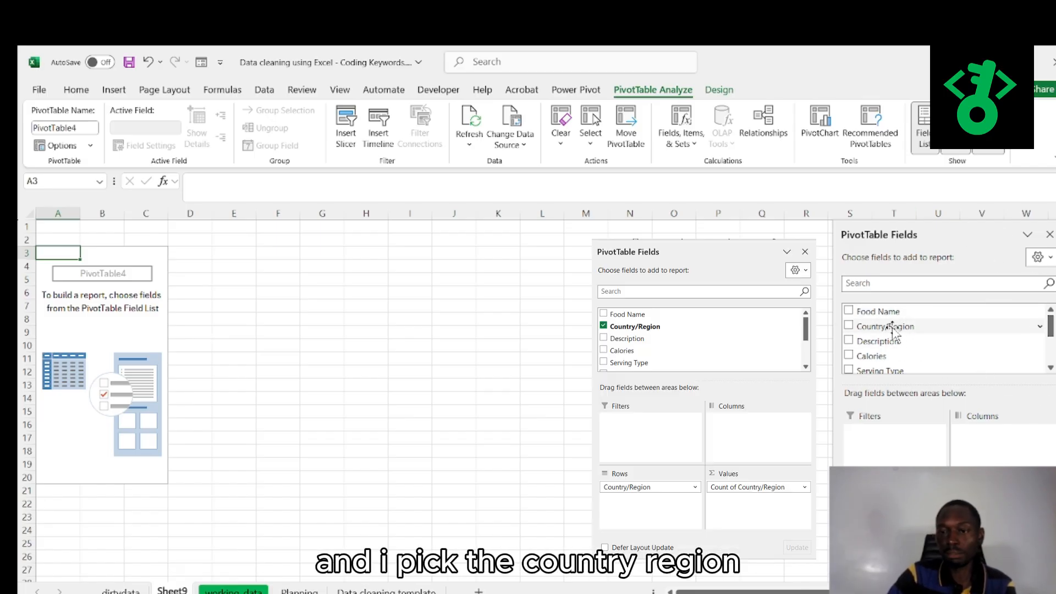
# Add Country/Region to the PivotTable's Rows and also to Values as a count, and review the entries per country
pyautogui.moveTo(892, 328); pyautogui.dragTo(896, 520)
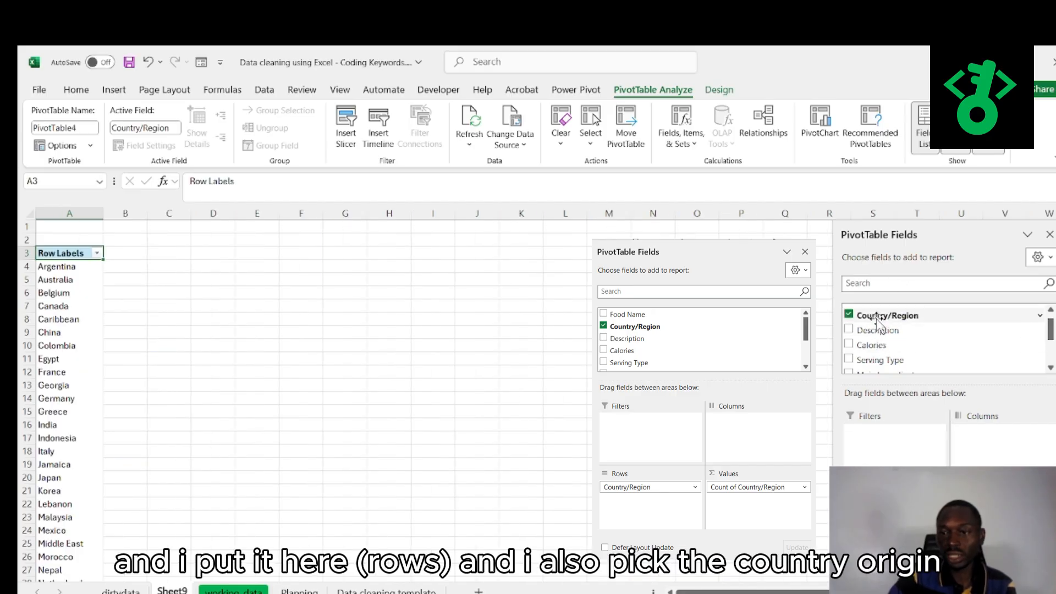
pyautogui.moveTo(876, 318); pyautogui.dragTo(981, 517)
pyautogui.scroll(-8, 156, 364)
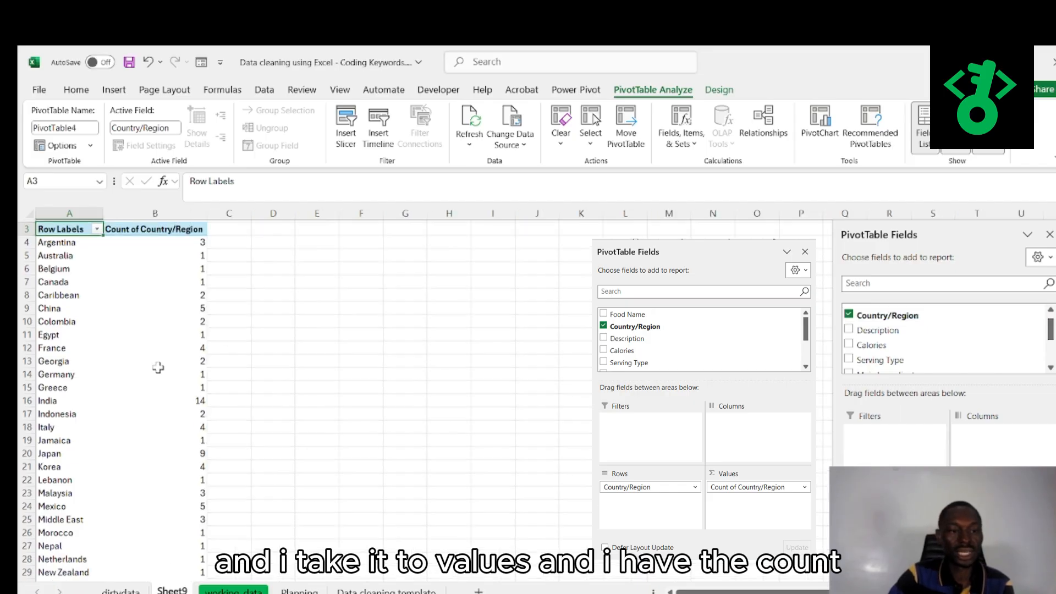
pyautogui.scroll(8, 153, 362)
pyautogui.click(106, 345)
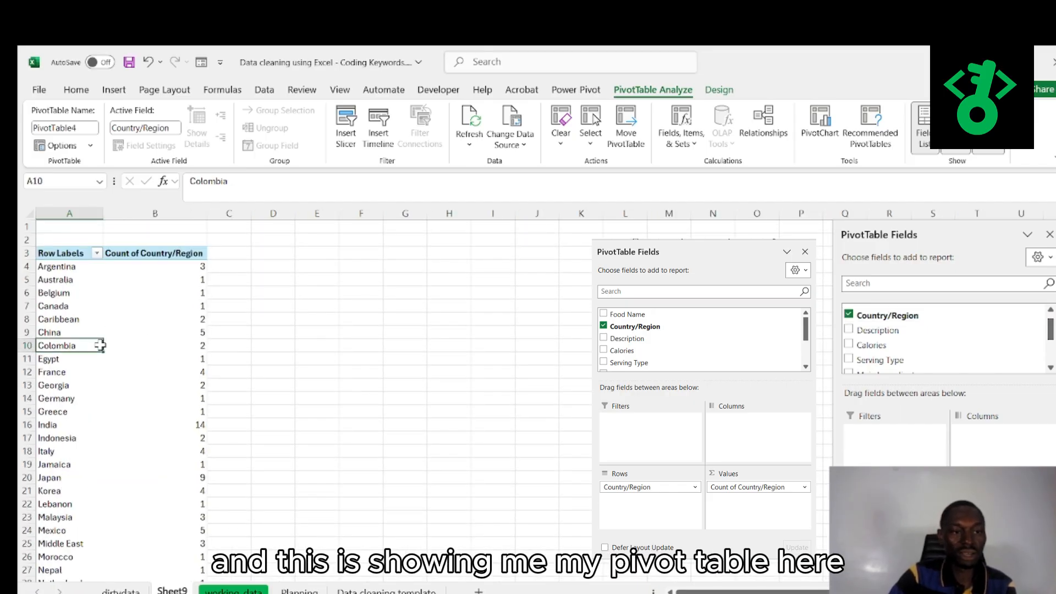
pyautogui.scroll(-12, 108, 362)
pyautogui.scroll(12, 107, 361)
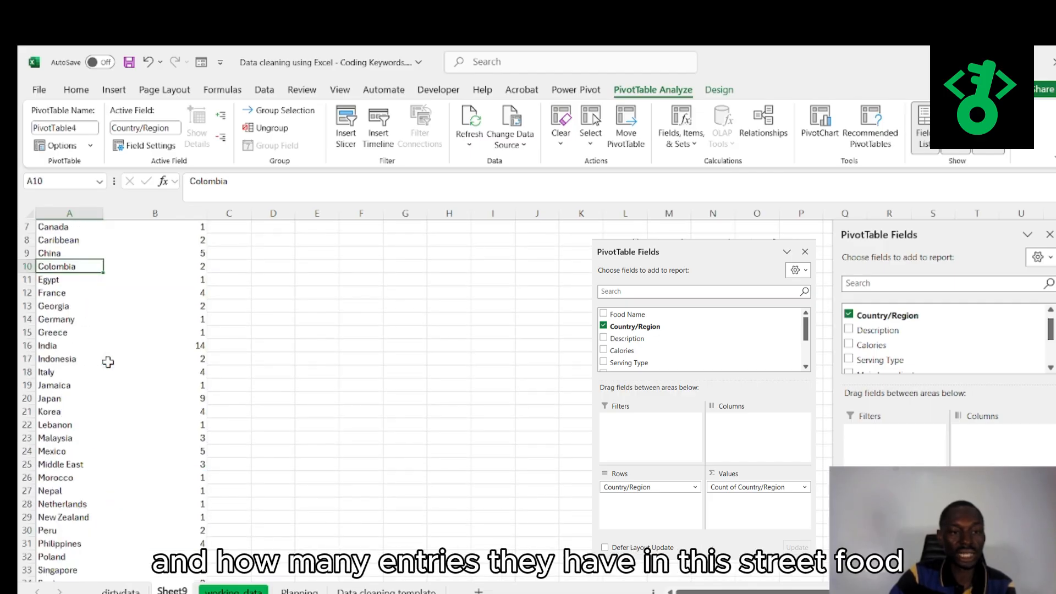
pyautogui.scroll(-1, 109, 362)
pyautogui.scroll(1, 106, 358)
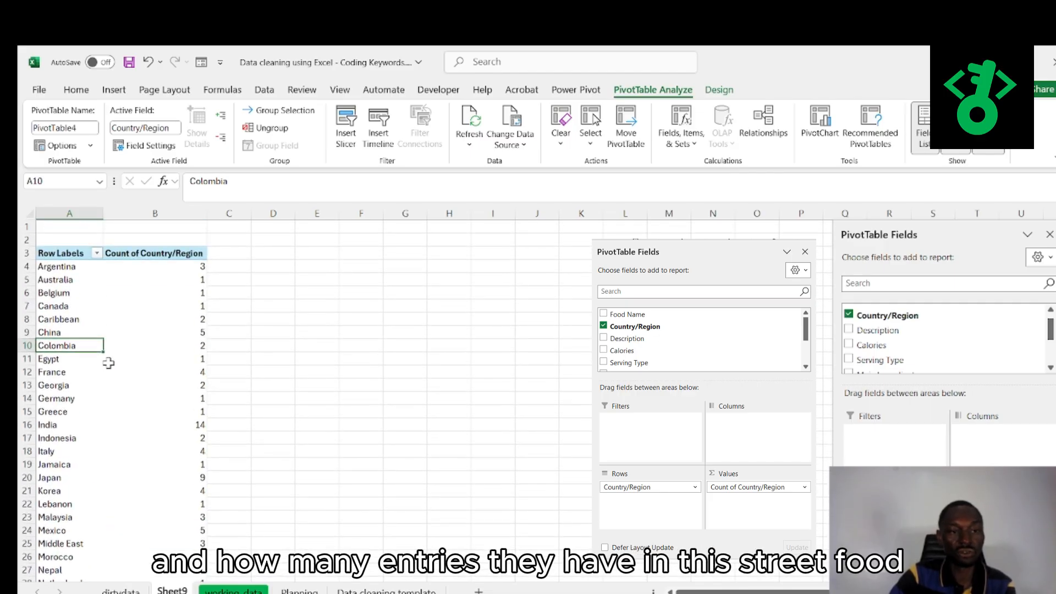
# Sort the PivotTable's Count of Country/Region from largest to smallest and review the country ranking
pyautogui.moveTo(160, 349)
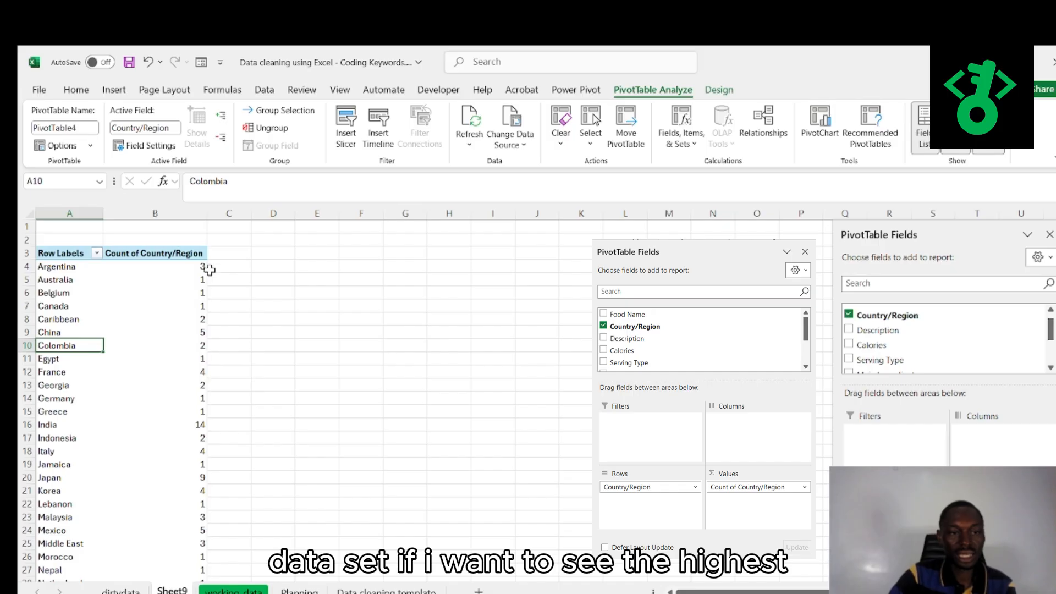
pyautogui.click(185, 319)
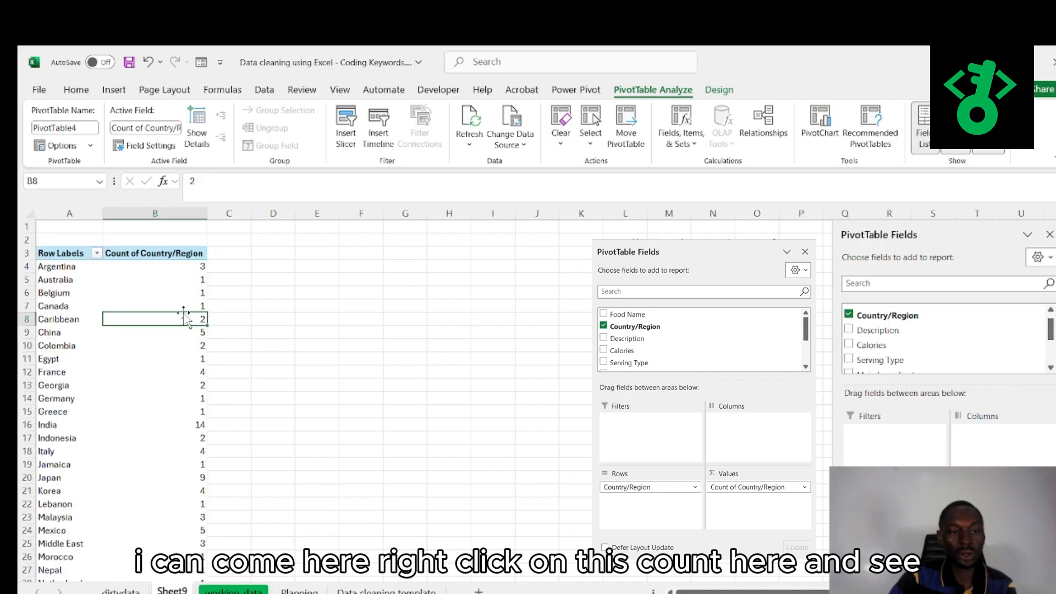
pyautogui.rightClick(183, 317)
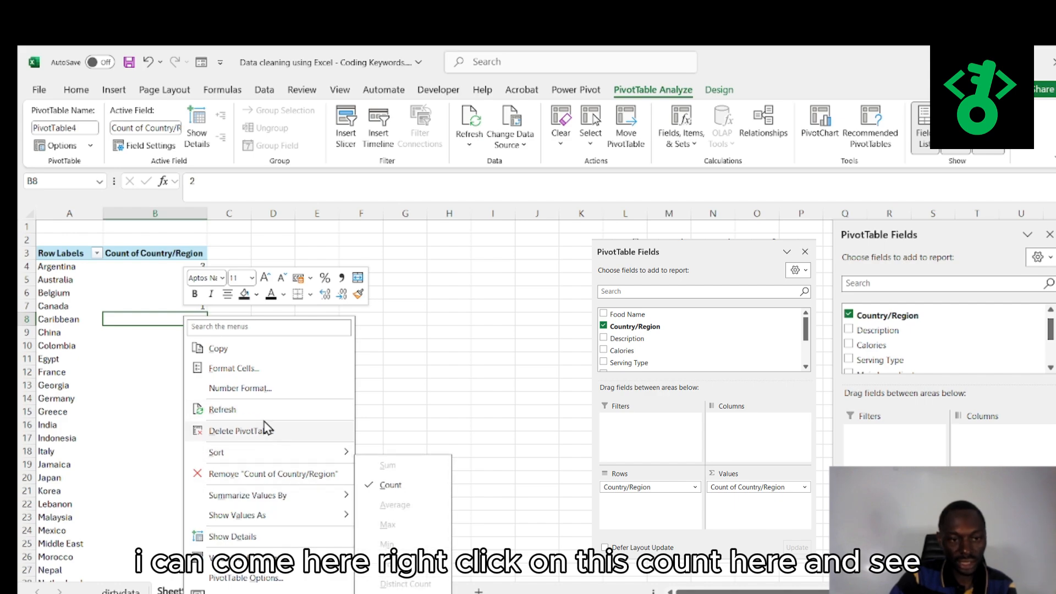
pyautogui.moveTo(333, 500)
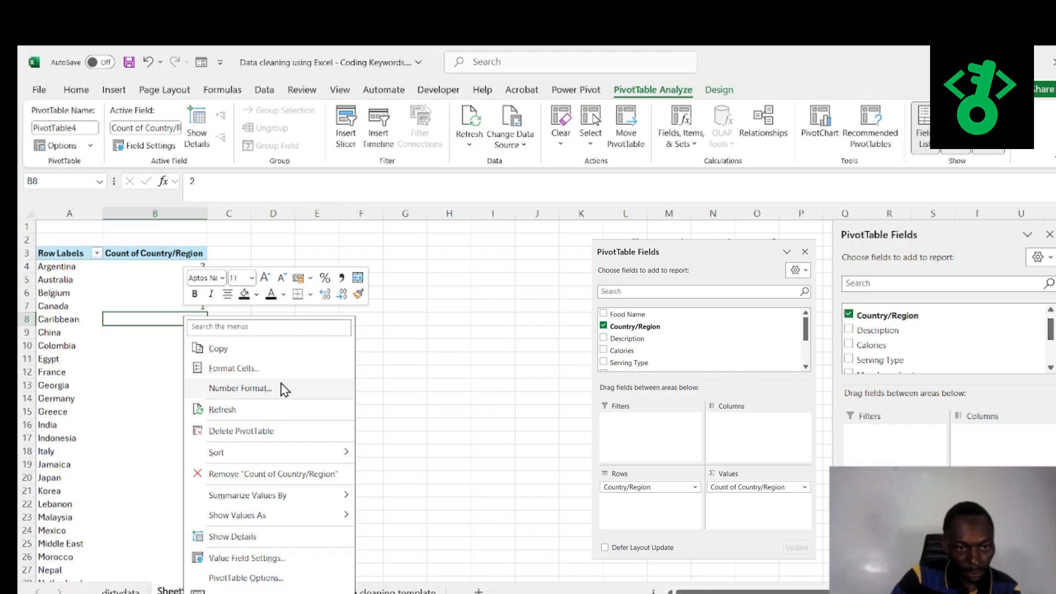
pyautogui.moveTo(352, 454)
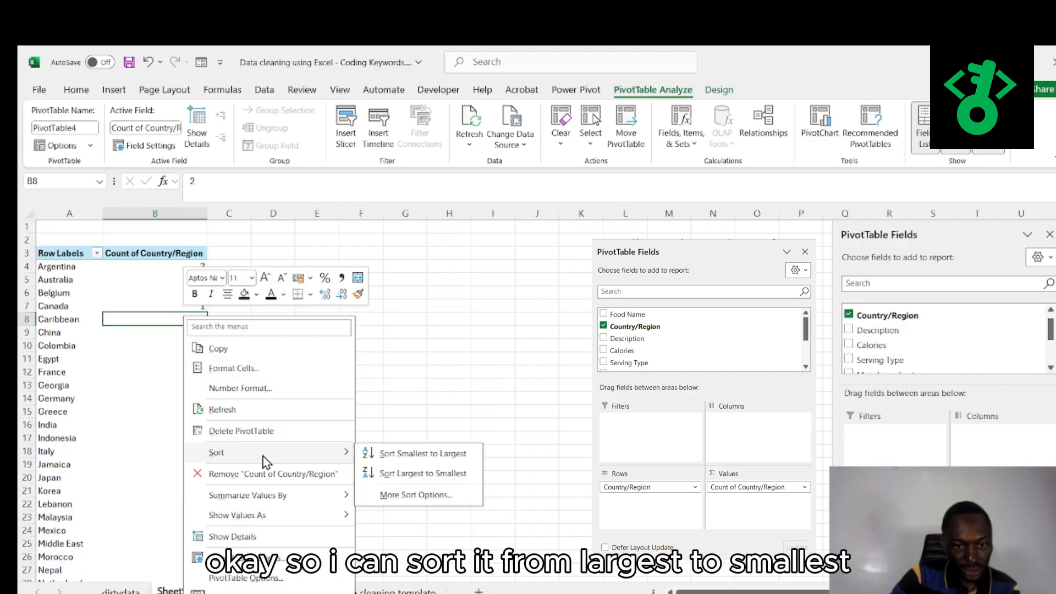
pyautogui.click(410, 476)
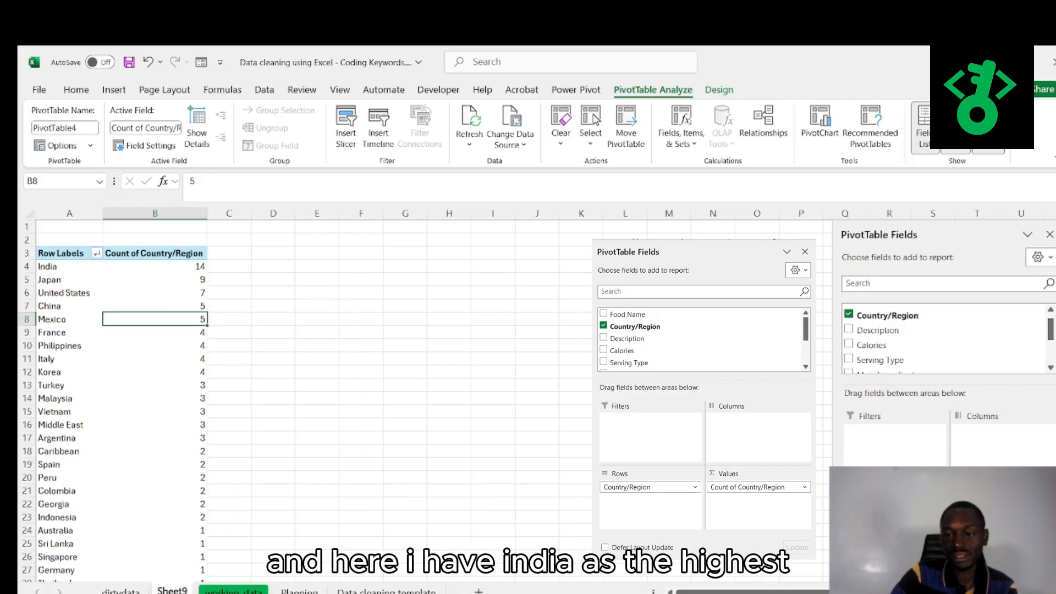
pyautogui.scroll(3, 426, 394)
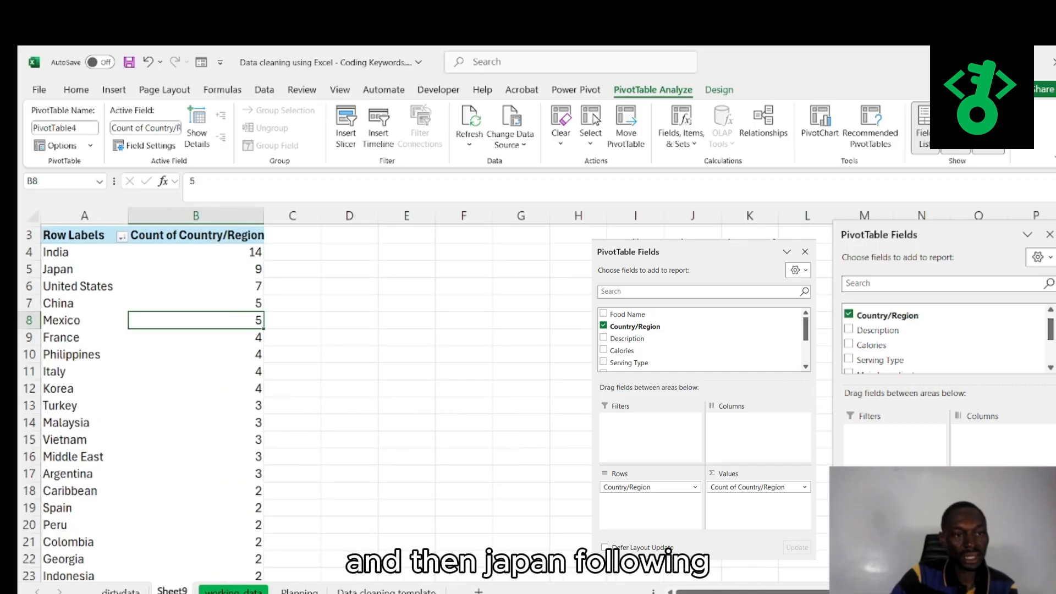
pyautogui.scroll(1, 222, 399)
pyautogui.scroll(-1, 238, 474)
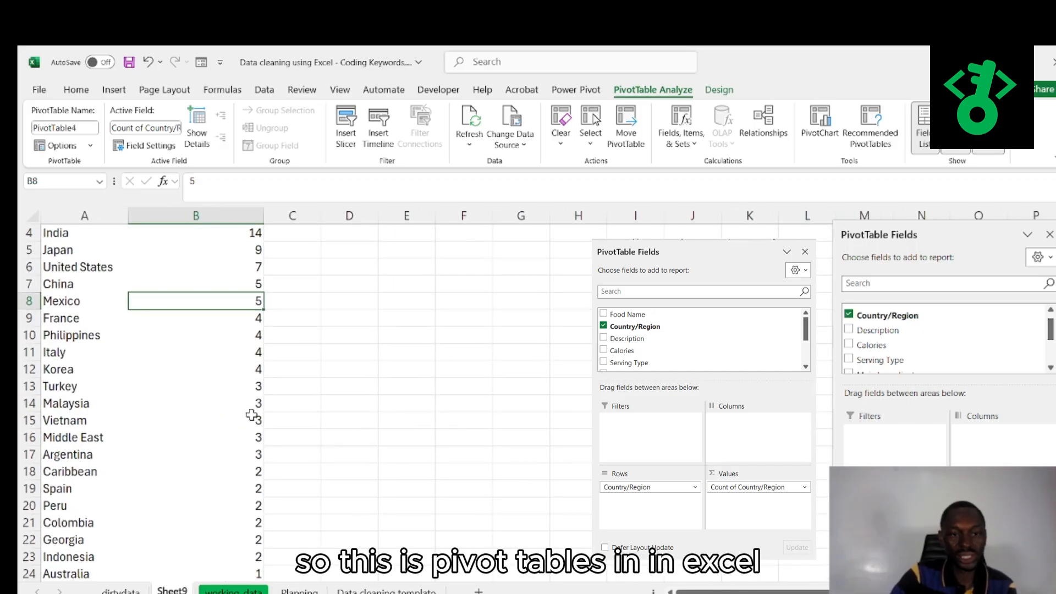
pyautogui.scroll(1, 251, 417)
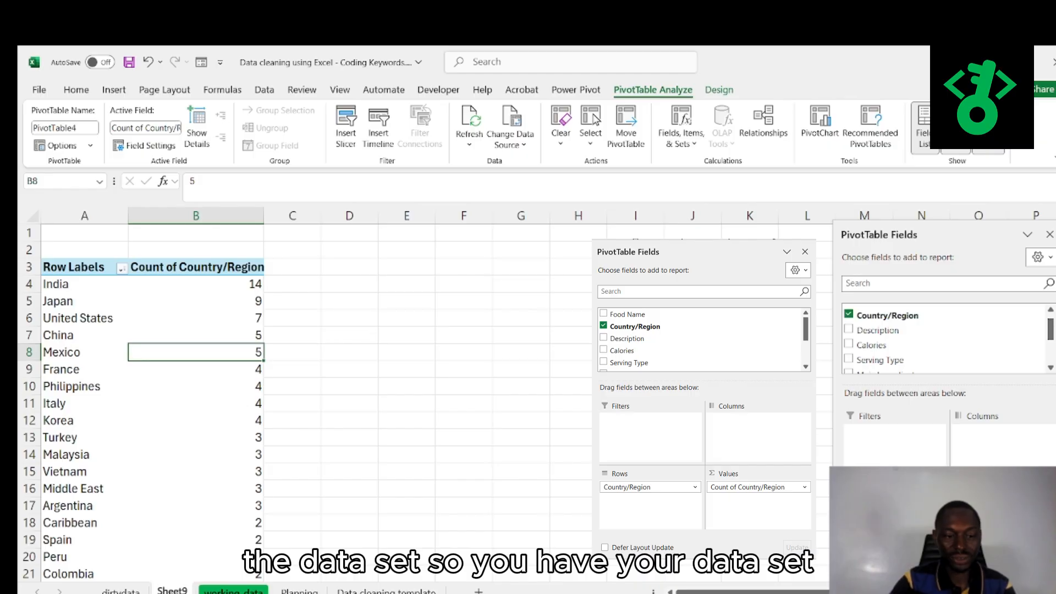
# Return to the working_data sheet and view the source table from its header row
pyautogui.click(233, 591)
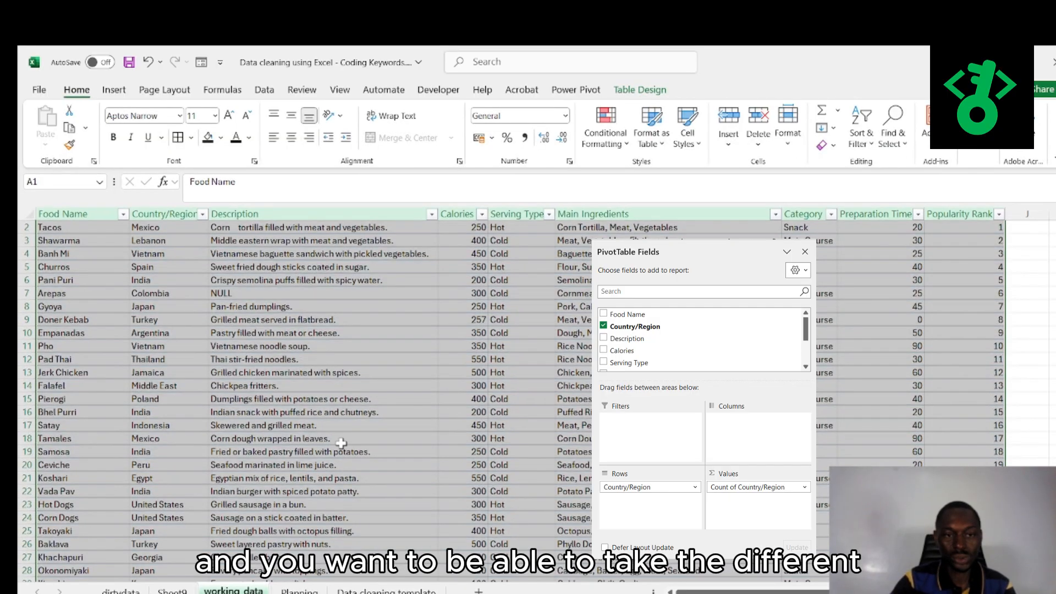
pyautogui.scroll(1, 265, 319)
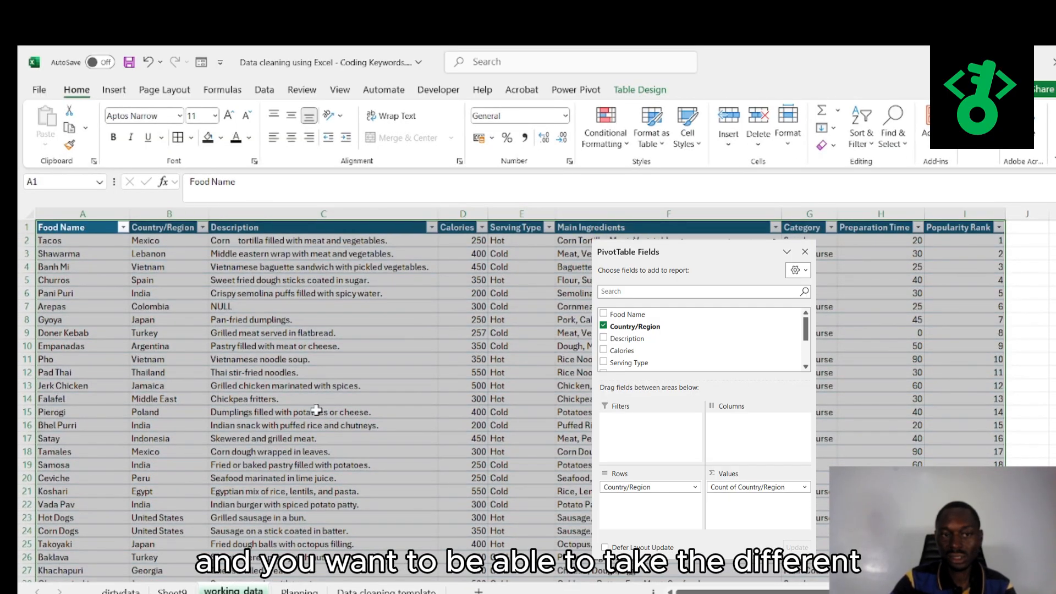